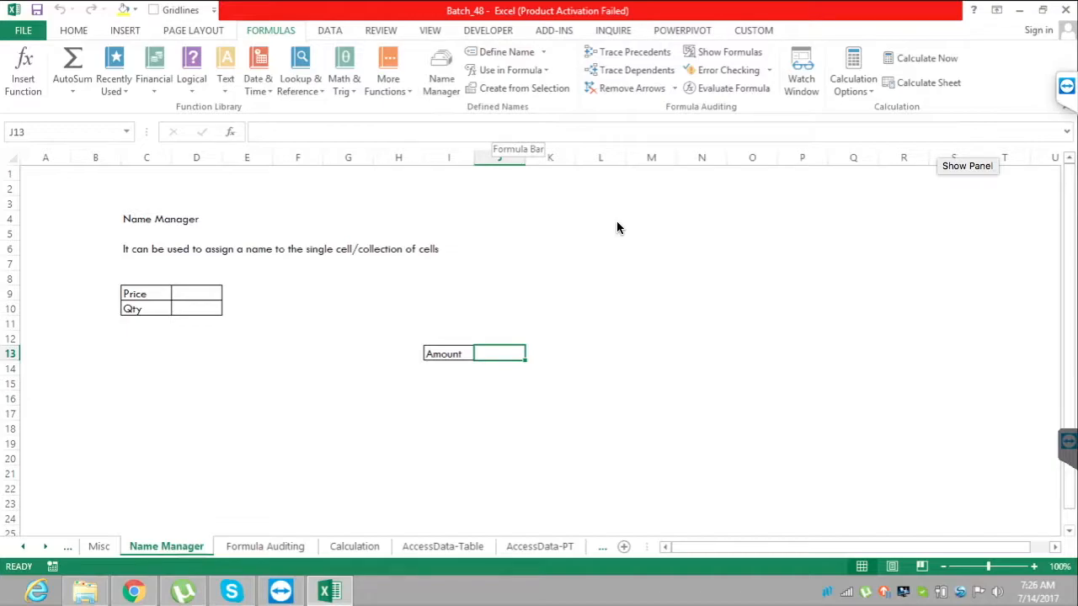
pyautogui.press('Up')
pyautogui.press('Up')
pyautogui.press('Up')
pyautogui.press('Up')
pyautogui.press('Up')
pyautogui.press('Up')
pyautogui.press('Up')
pyautogui.press('Right')
pyautogui.press('Down')
pyautogui.press('Down')
pyautogui.press('Up')
pyautogui.press('Up')
pyautogui.press('Up')
pyautogui.press('Up')
pyautogui.press('Down')
pyautogui.press('Down')
pyautogui.press('Down')
pyautogui.press('Down')
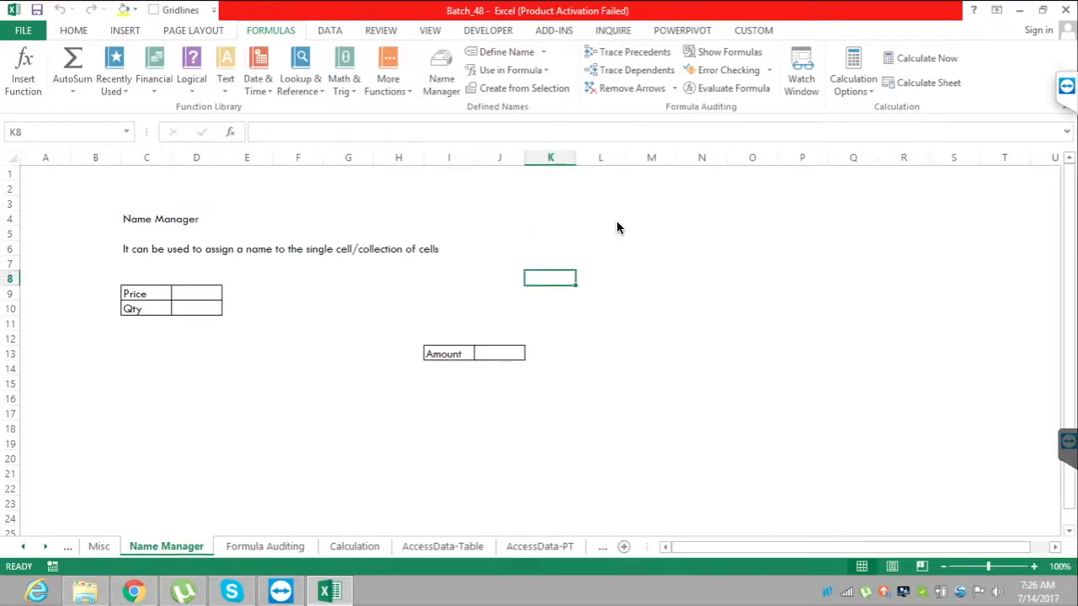
pyautogui.press('Left')
pyautogui.press('Up')
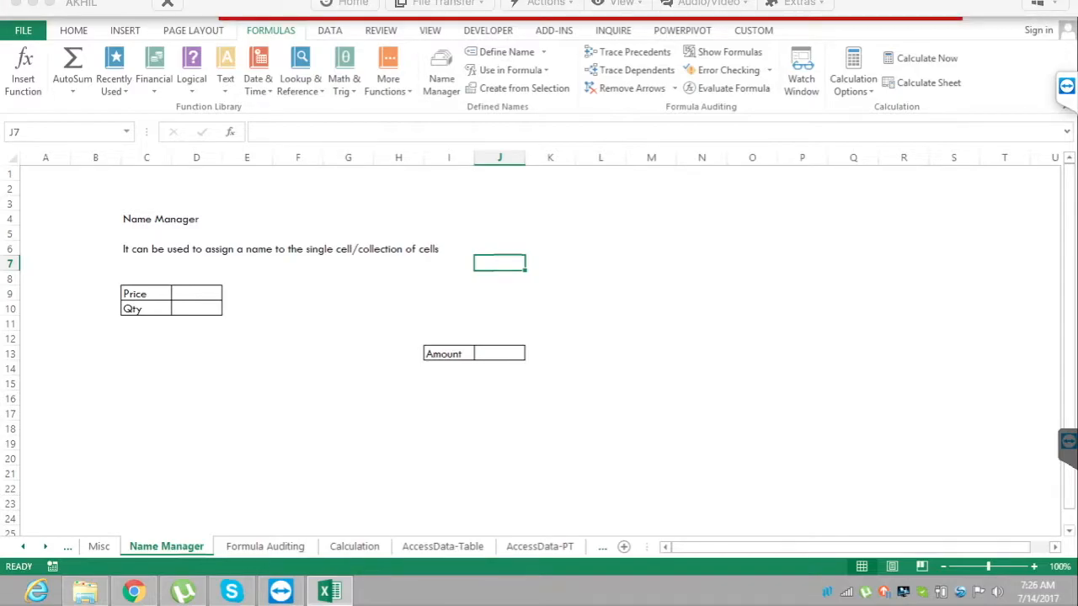
pyautogui.click(798, 2)
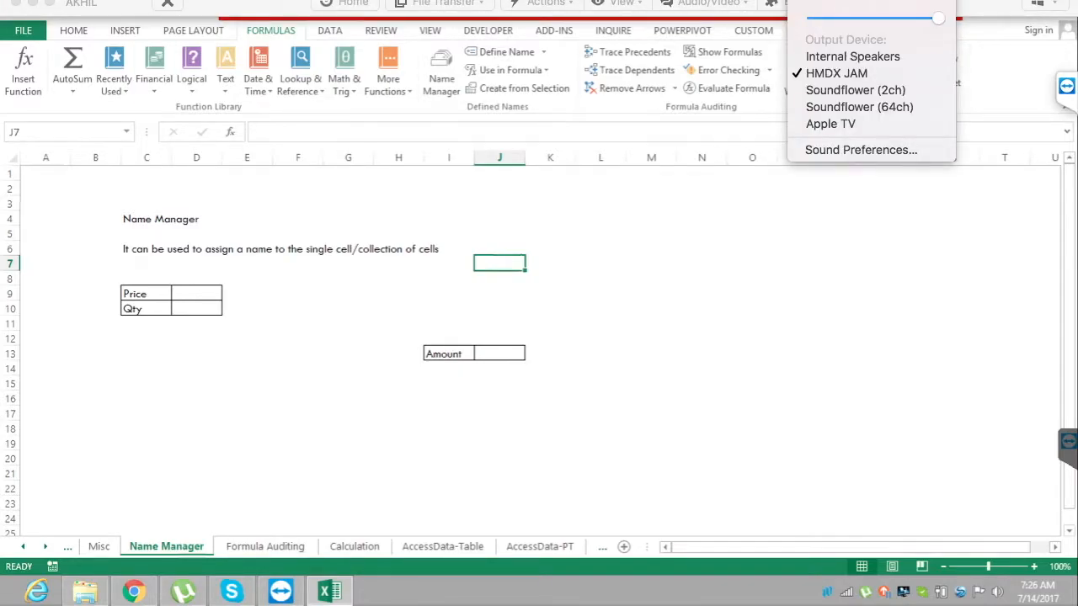
pyautogui.click(48, 132)
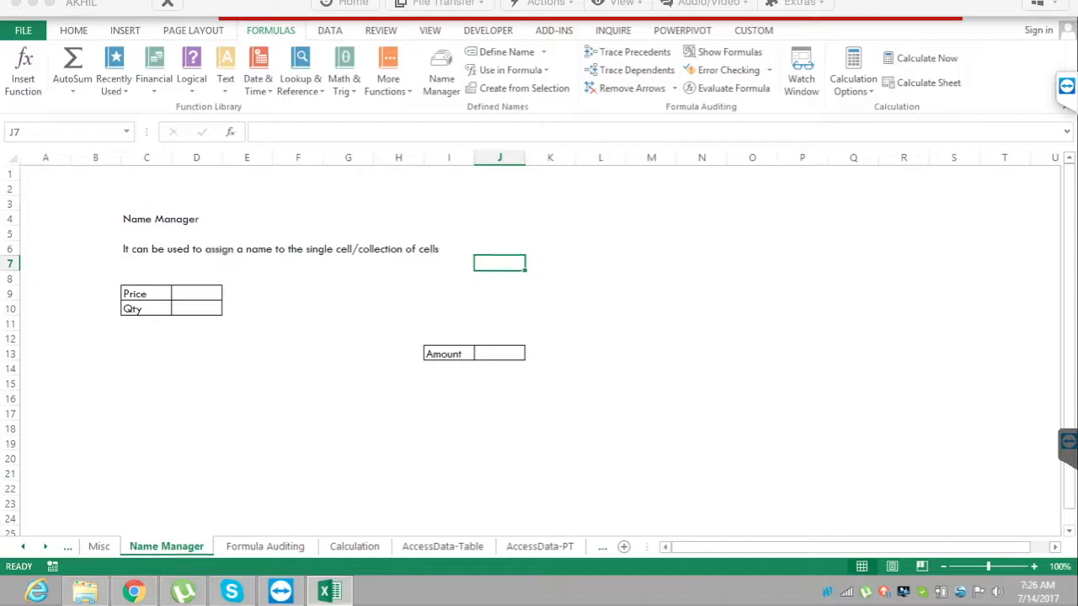
pyautogui.moveTo(549, 263); pyautogui.dragTo(651, 309)
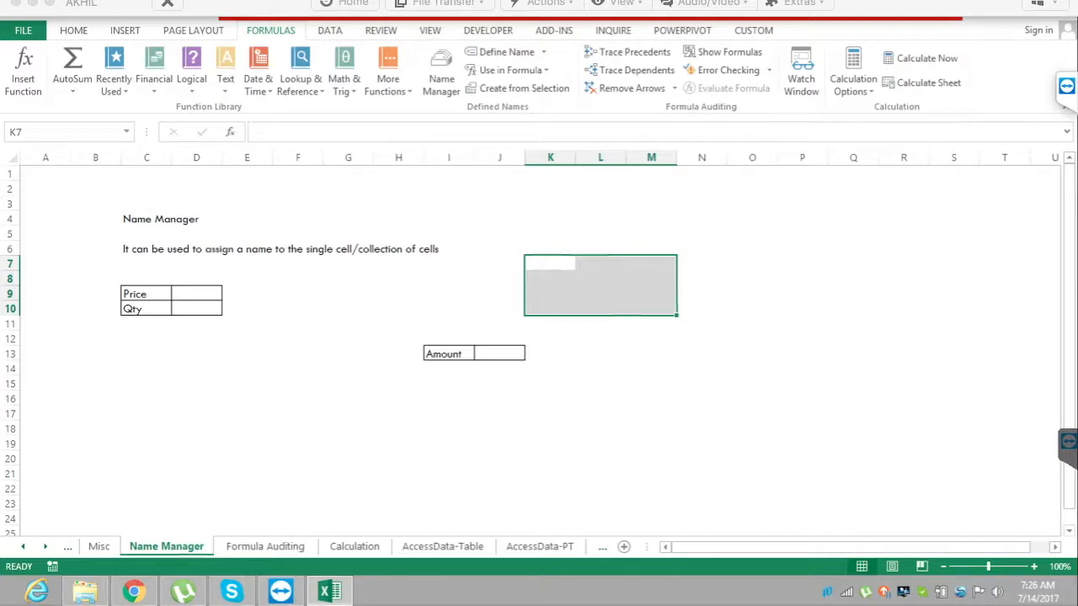
pyautogui.click(196, 294)
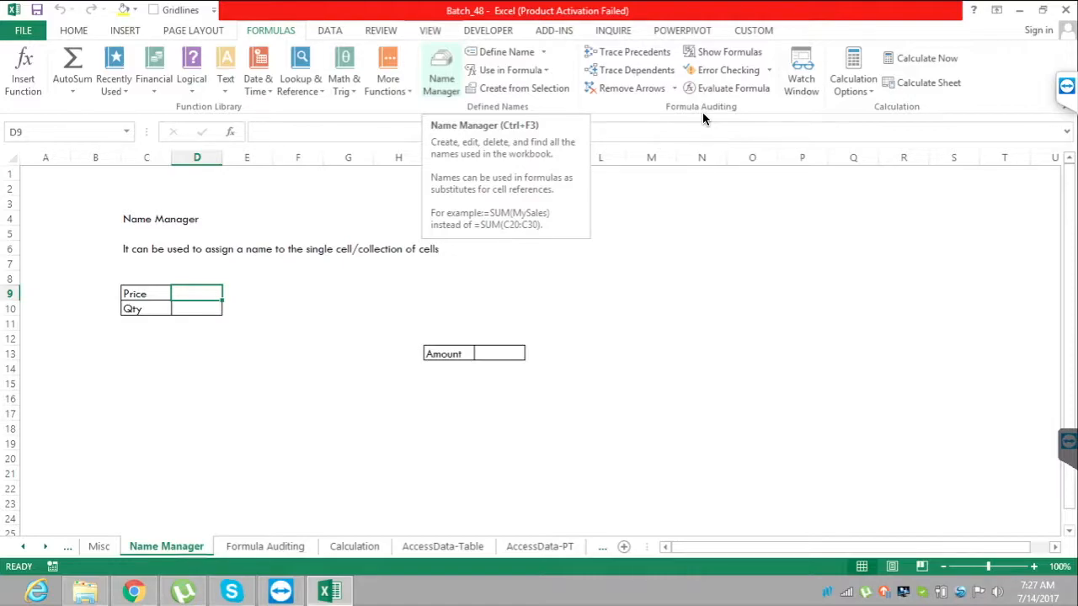
# Enter the formula =D9*D10 in cell J13 to calculate the Amount from Price and Qty.
pyautogui.click(499, 353)
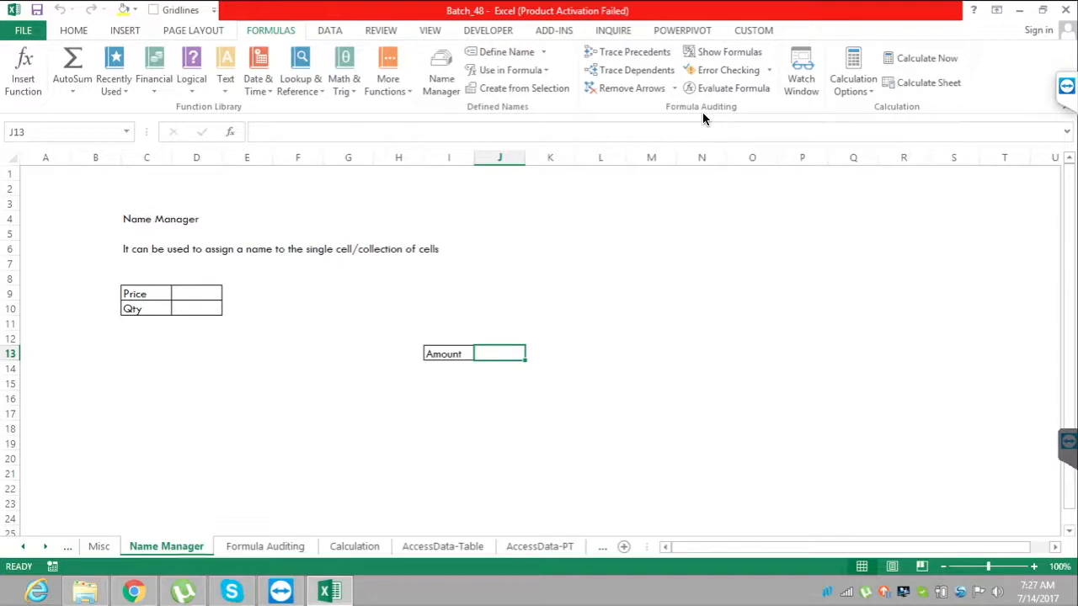
pyautogui.write('=')
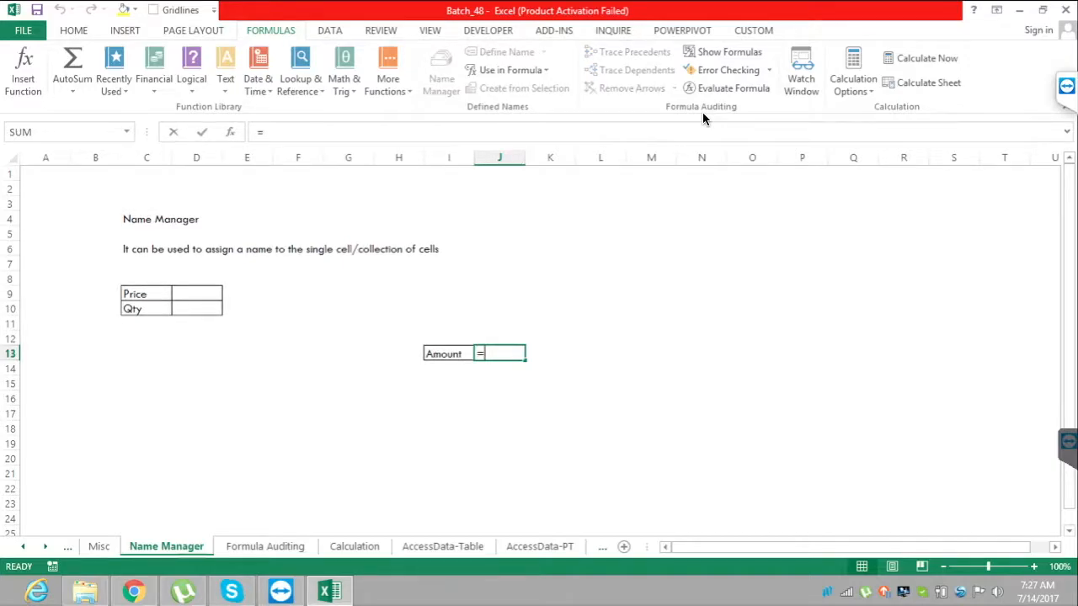
pyautogui.click(197, 294)
pyautogui.write('*')
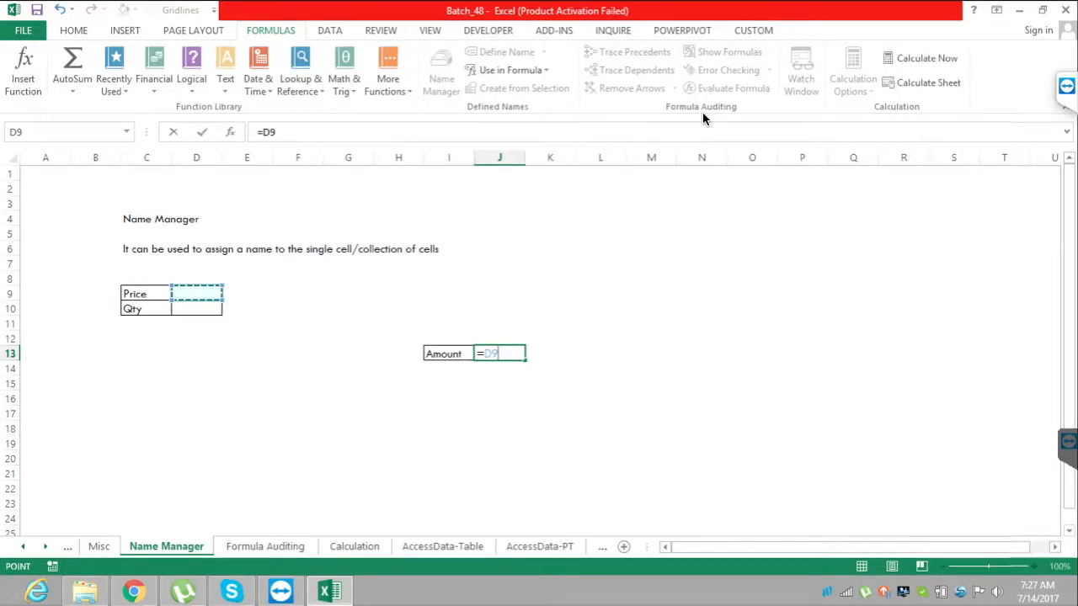
pyautogui.click(196, 309)
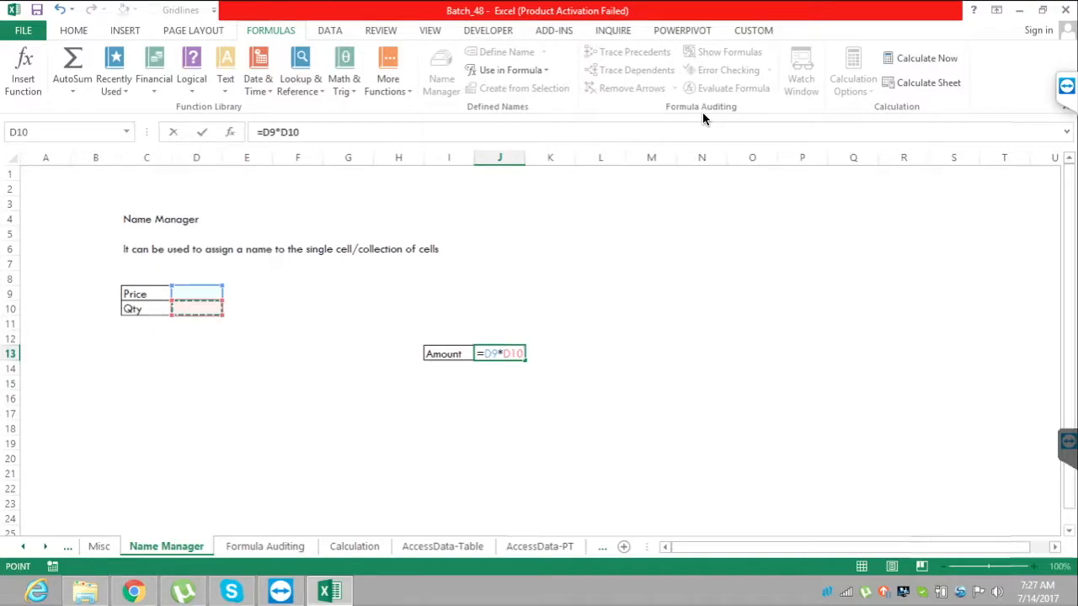
pyautogui.press('Return')
pyautogui.click(500, 354)
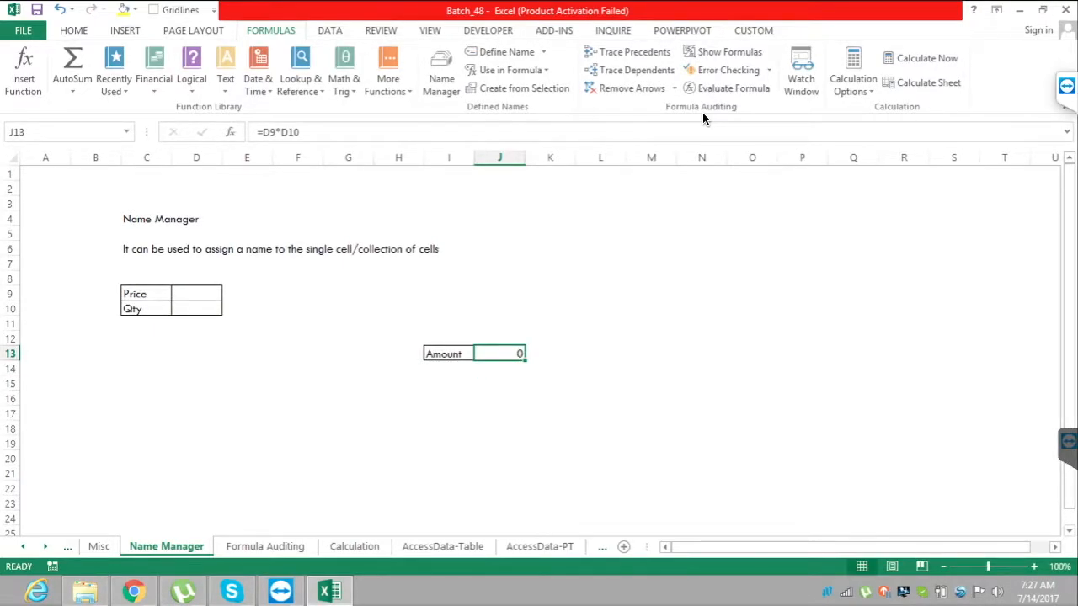
# Enter 236 as the Price in D9 and 36 as the Qty in D10, and check the cell references in the Amount formula.
pyautogui.click(196, 294)
pyautogui.write('236')
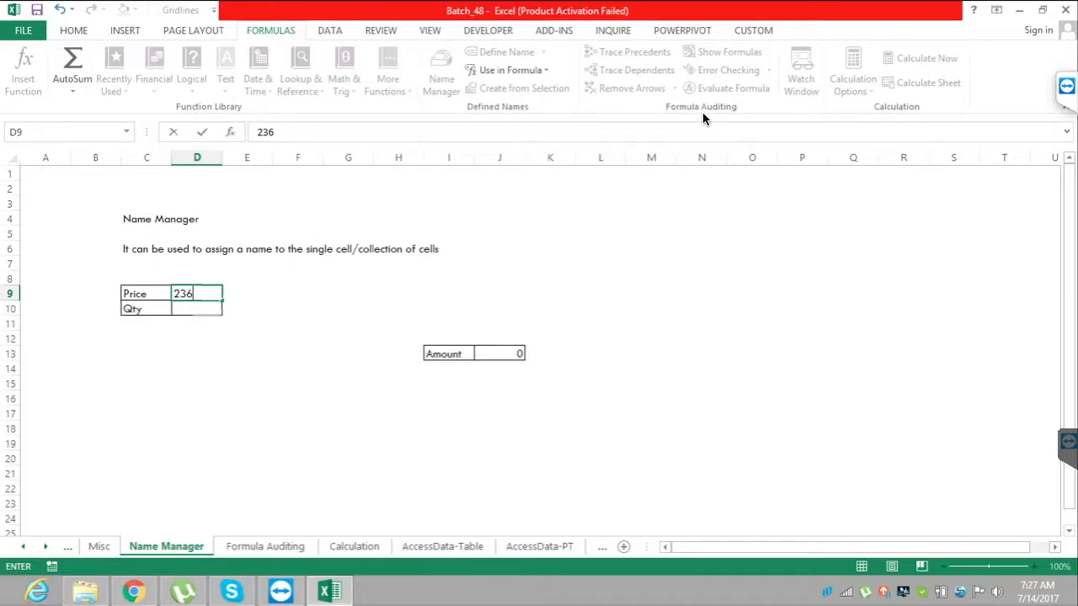
pyautogui.press('Return')
pyautogui.write('36')
pyautogui.click(246, 354)
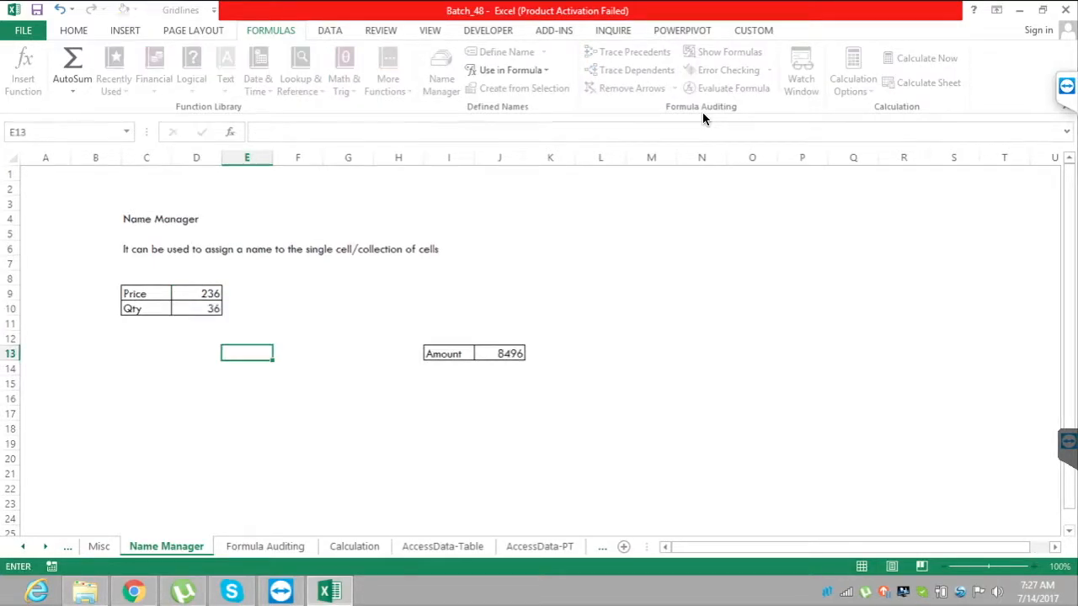
pyautogui.press('Right')
pyautogui.press('Right')
pyautogui.press('Right')
pyautogui.press('Right')
pyautogui.press('Right')
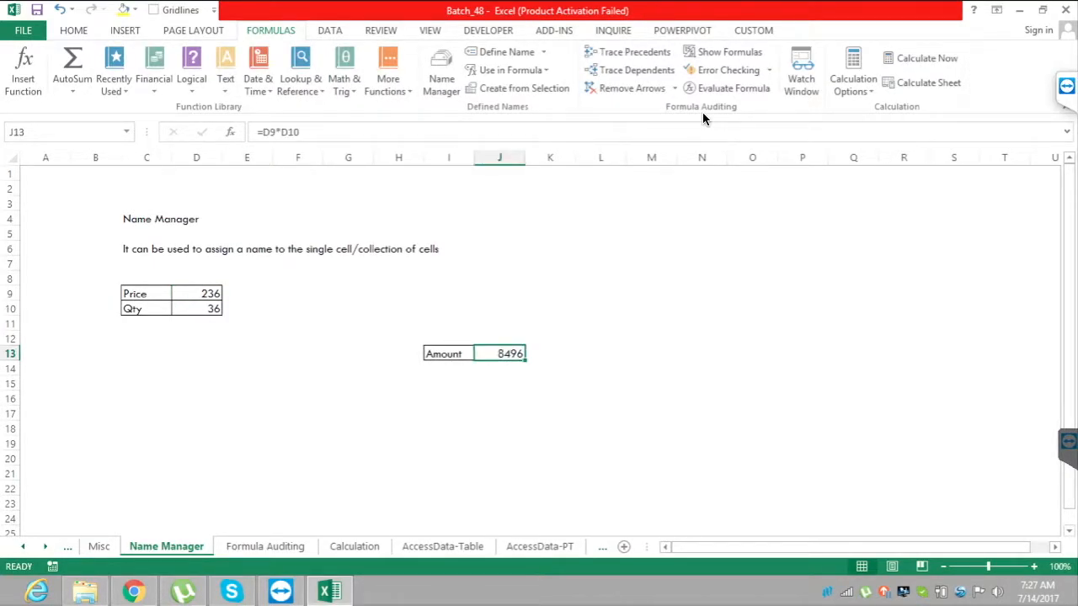
pyautogui.press('F2')
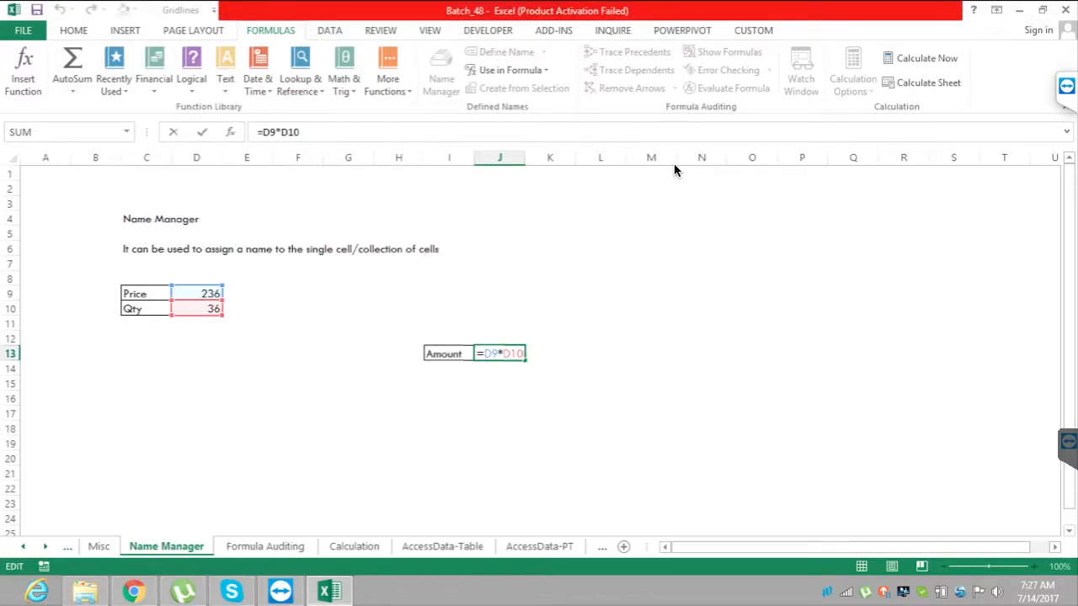
pyautogui.press('Return')
# In K12 of the Misc sheet, enter ='Name Manager'!D9*'Name Manager'!D10 and review its sheet references.
pyautogui.hotkey('ctrl', 'pageup')
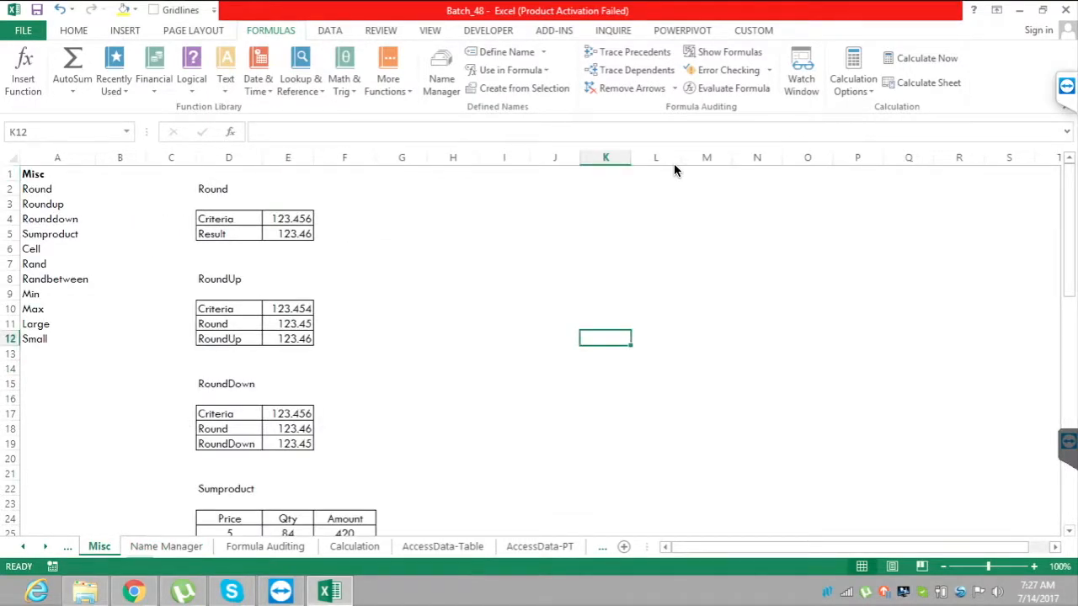
pyautogui.write('=')
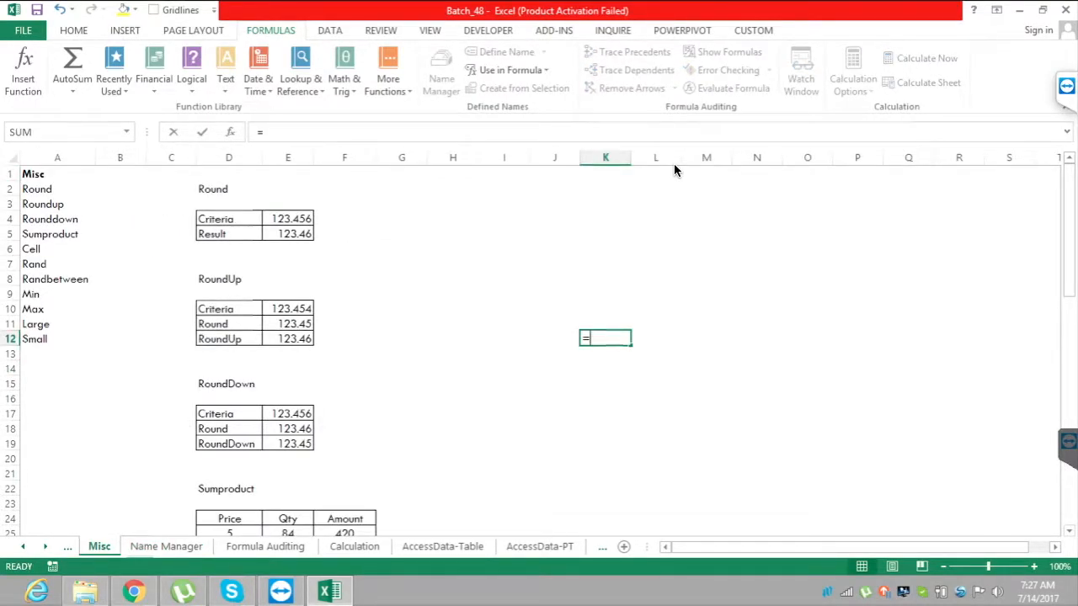
pyautogui.hotkey('ctrl', 'pagedown')
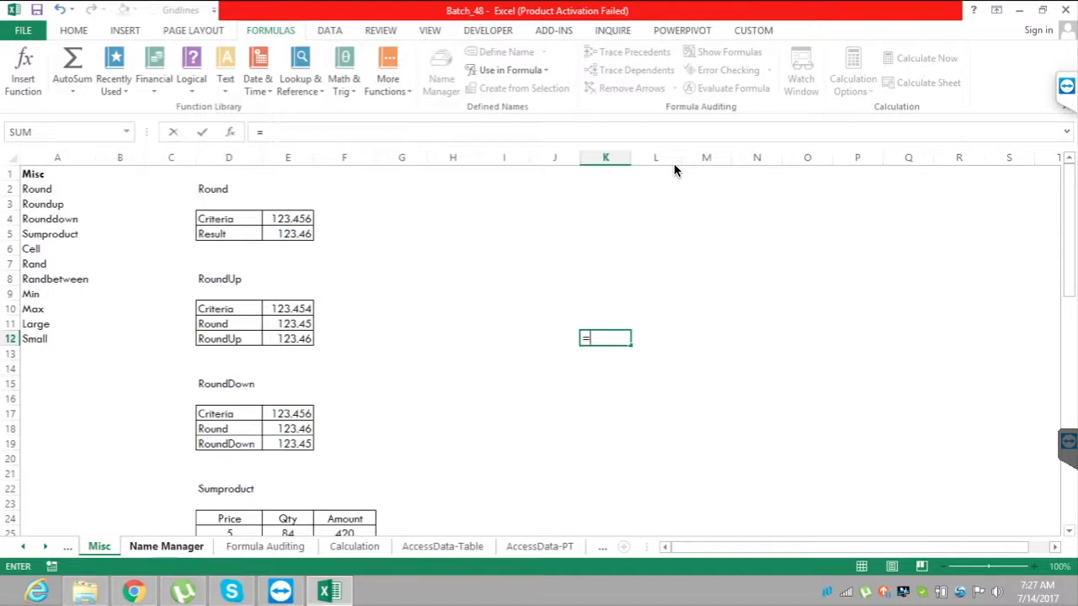
pyautogui.click(197, 294)
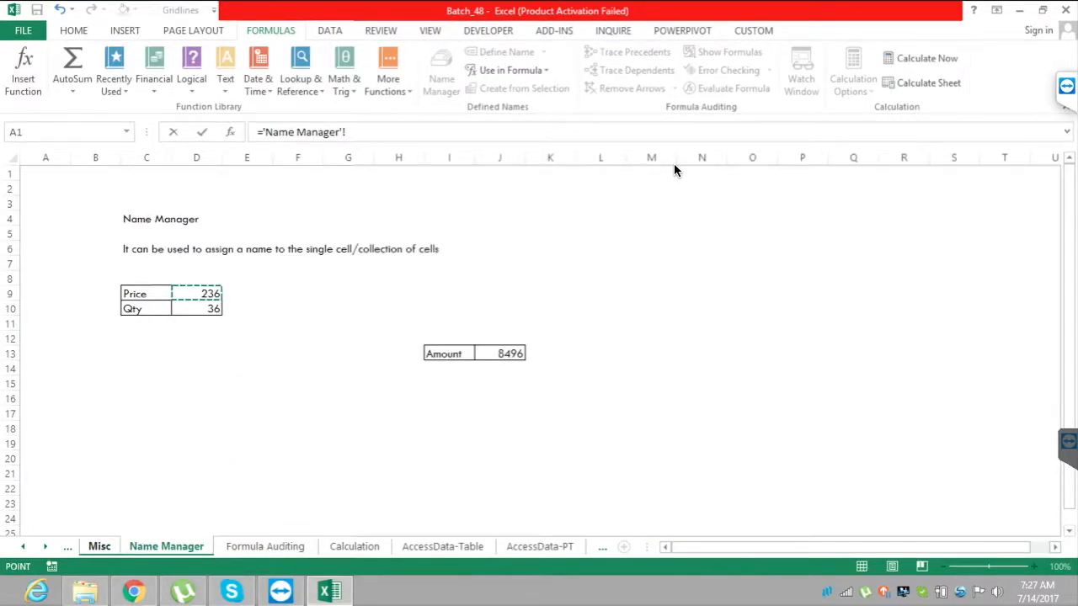
pyautogui.write('*')
pyautogui.press('Down')
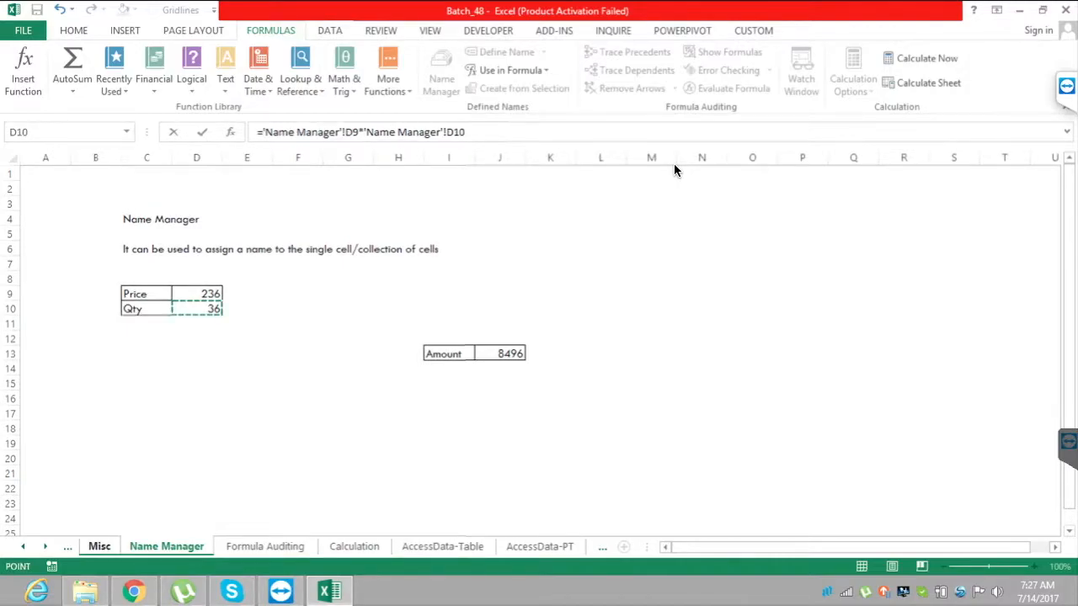
pyautogui.press('Return')
pyautogui.press('Up')
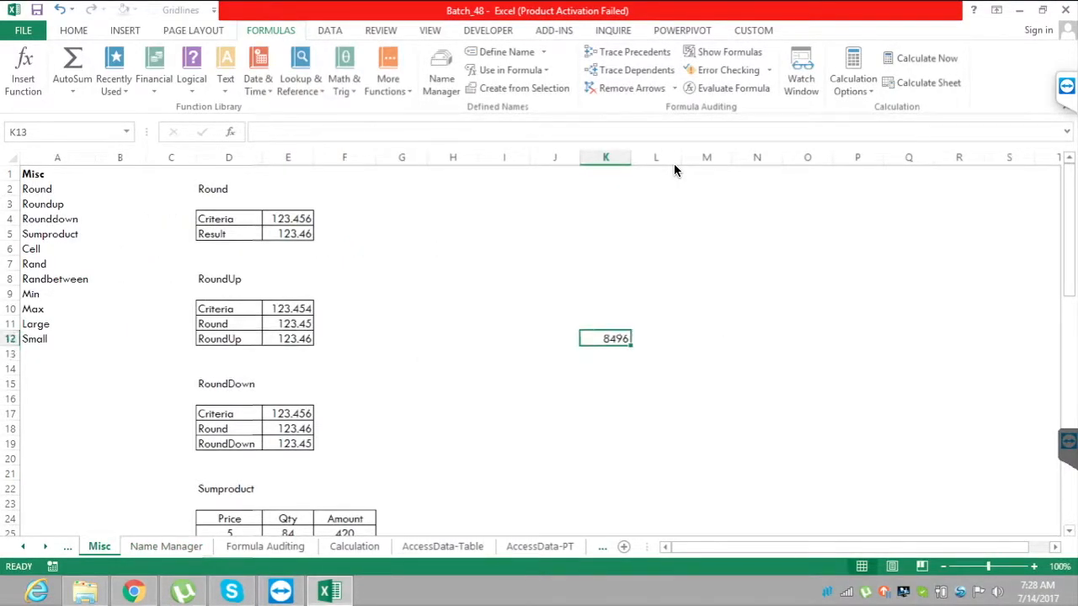
pyautogui.press('F2')
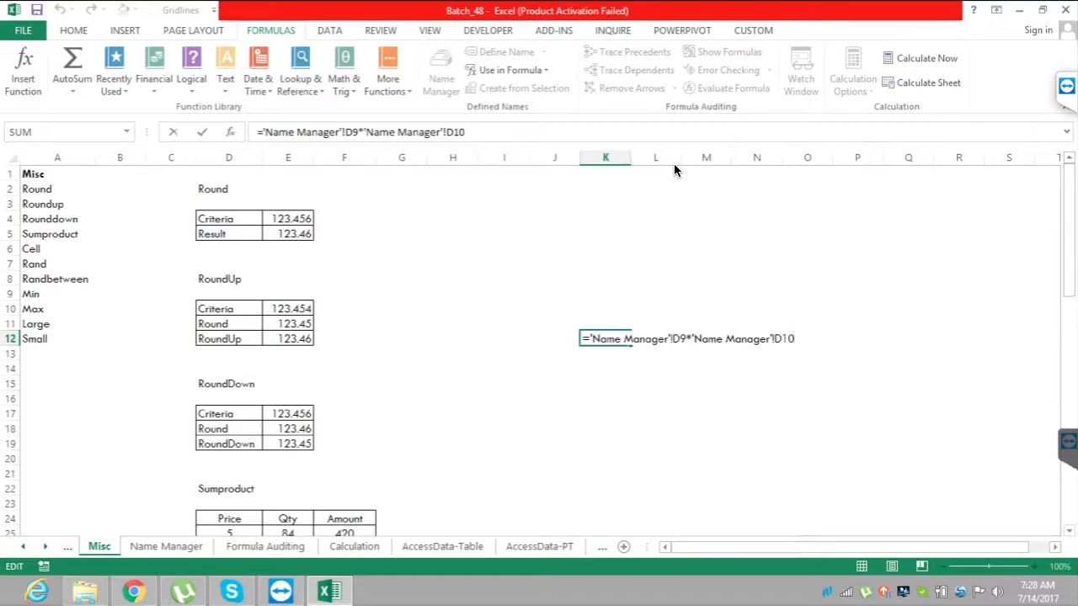
pyautogui.press('Return')
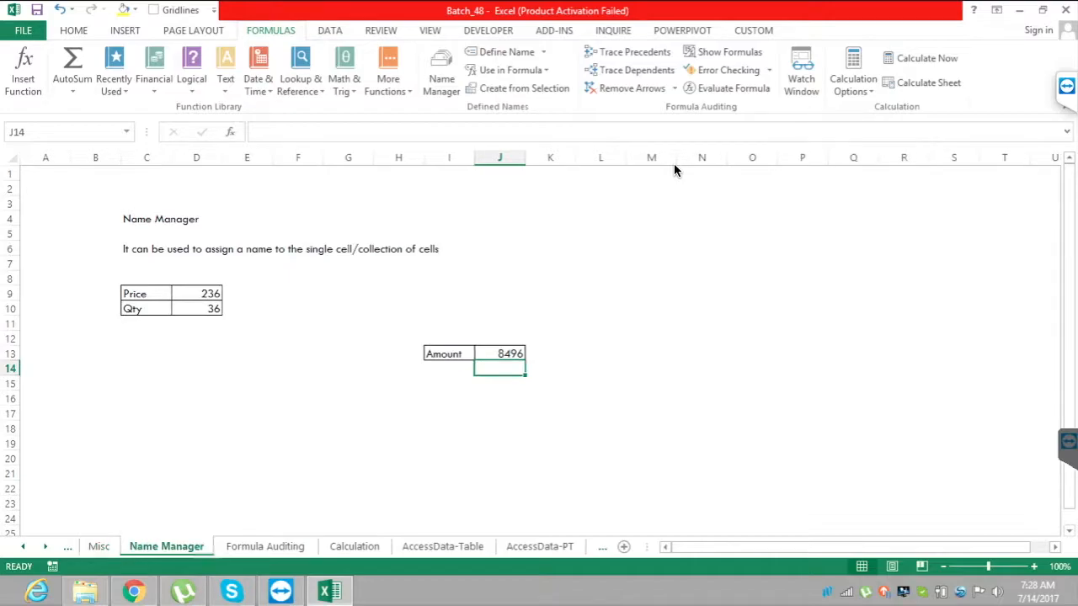
pyautogui.press('Up')
pyautogui.press('Down')
pyautogui.press('Down')
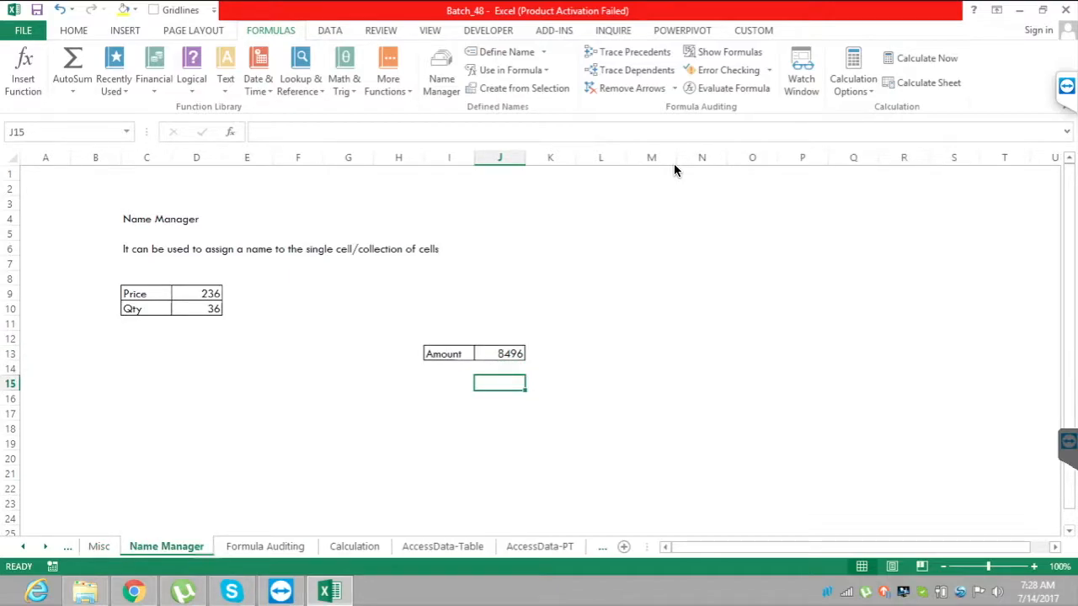
# Assign the name rngPrice to the Price value cell D9 on the Name Manager sheet.
pyautogui.click(196, 294)
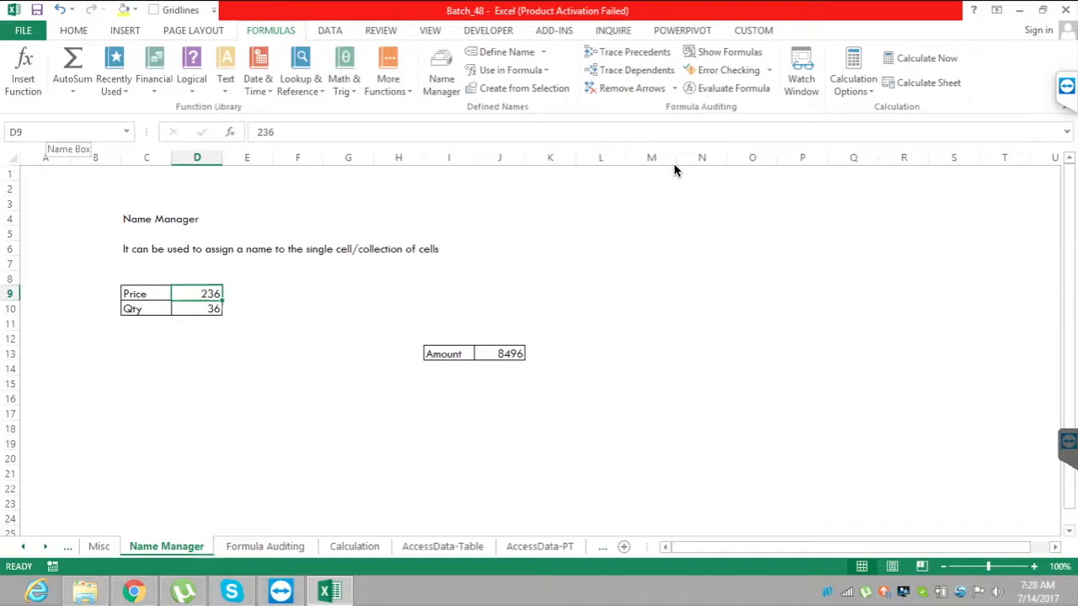
pyautogui.click(51, 133)
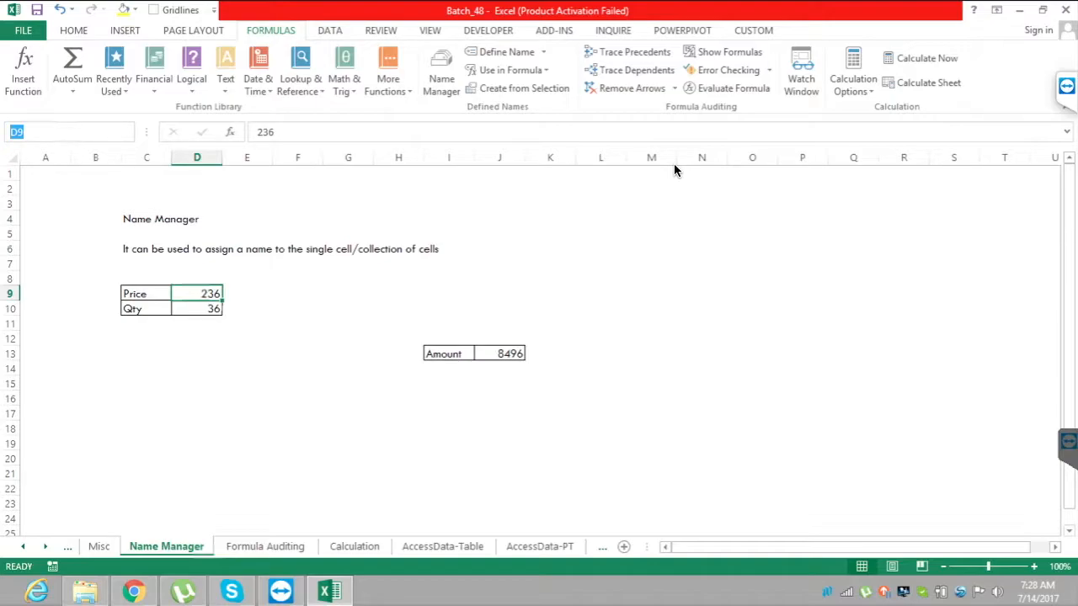
pyautogui.write('rngPrice')
pyautogui.press('Return')
# Assign the name rngQty to the Qty value cell D10.
pyautogui.press('Down')
pyautogui.hotkey('alt', 'F3')
pyautogui.write('rngQty')
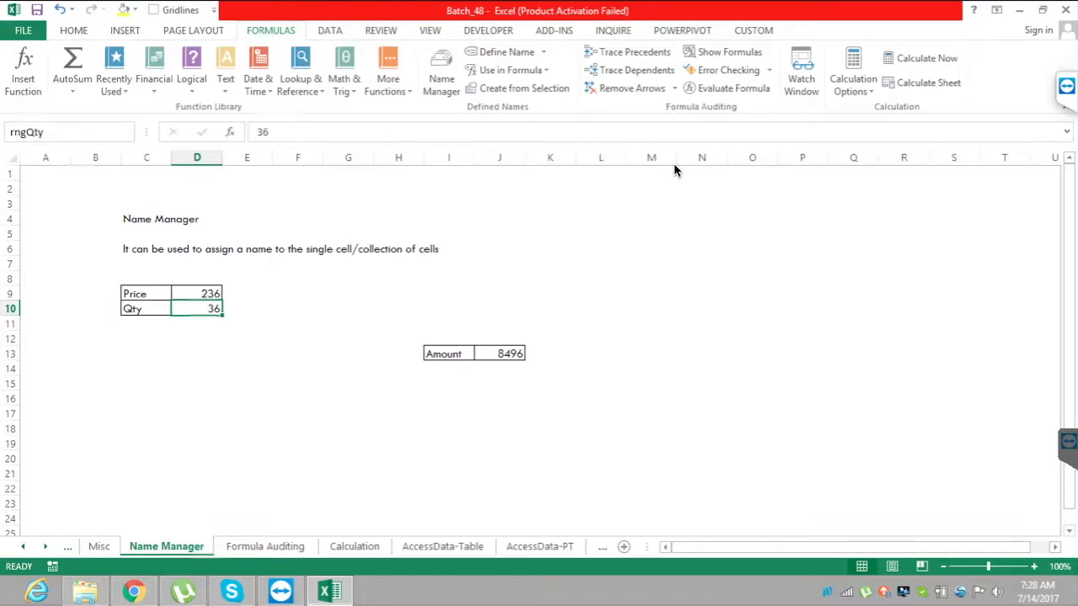
pyautogui.press('Return')
# Enter the formula =rngPrice*rngQty in cell J16 of the Name Manager sheet using the defined names.
pyautogui.click(499, 398)
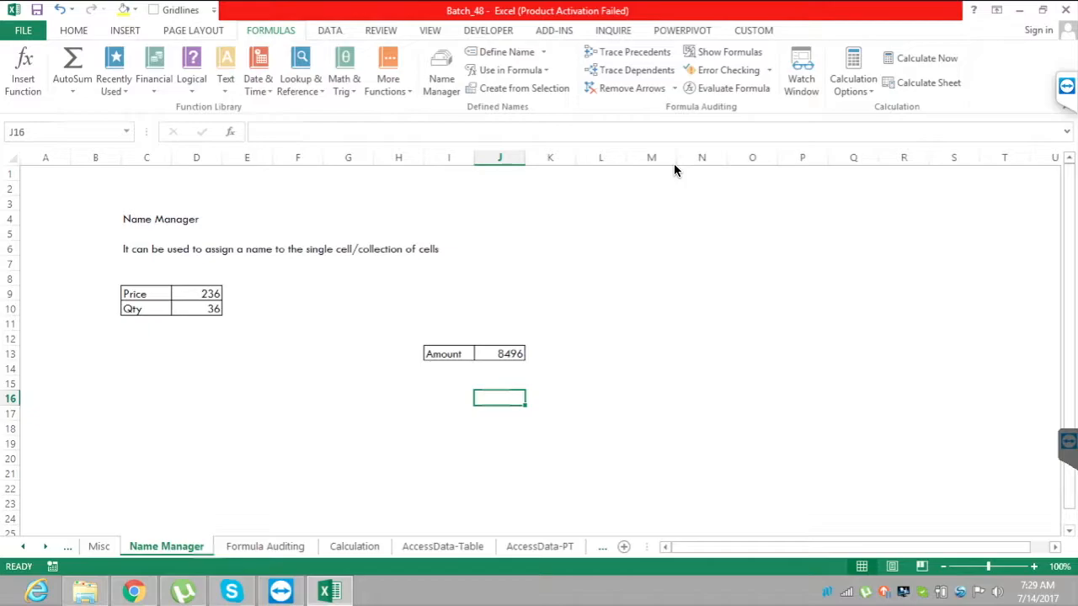
pyautogui.write('=')
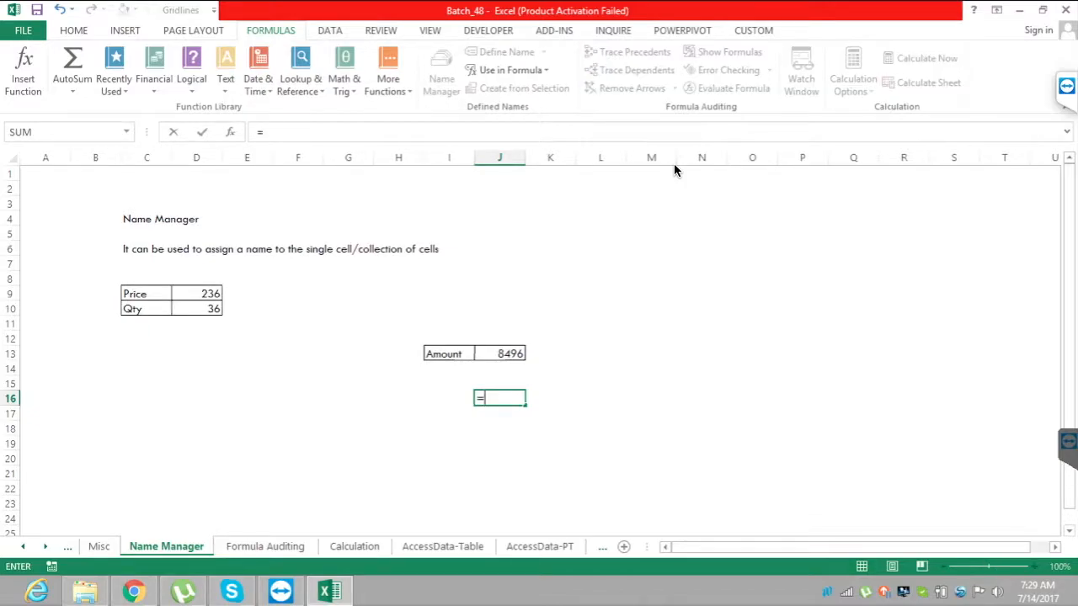
pyautogui.write('rng')
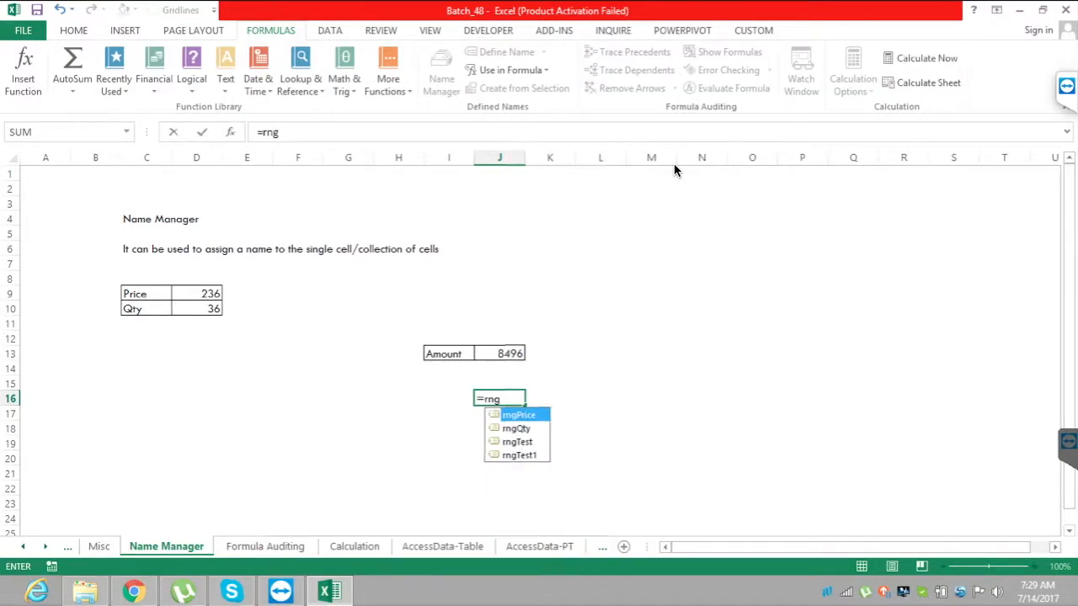
pyautogui.press('Tab')
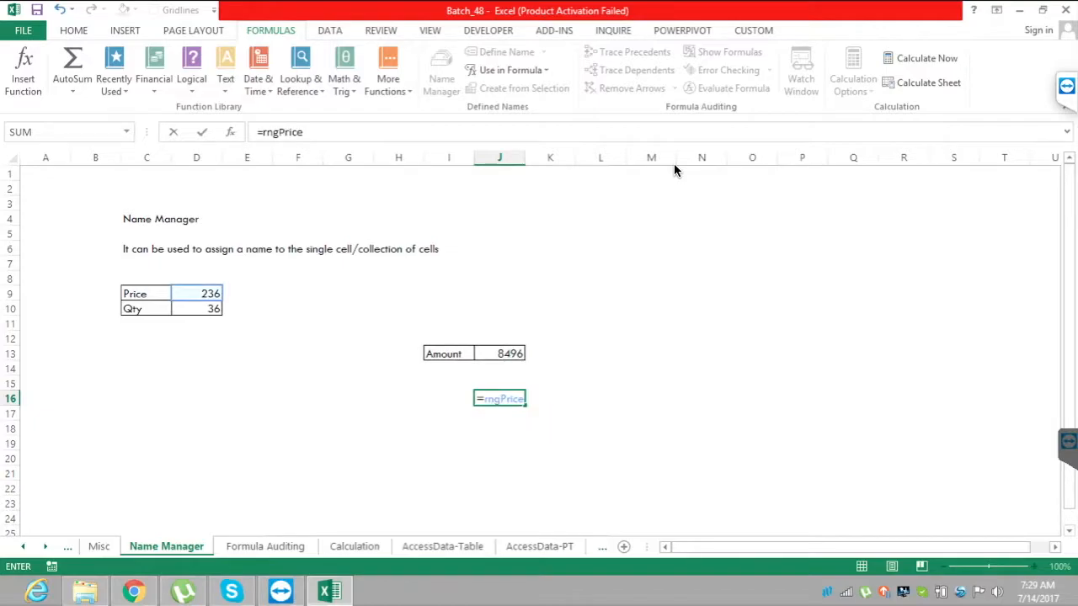
pyautogui.write('*rng')
pyautogui.press('Down')
pyautogui.press('Tab')
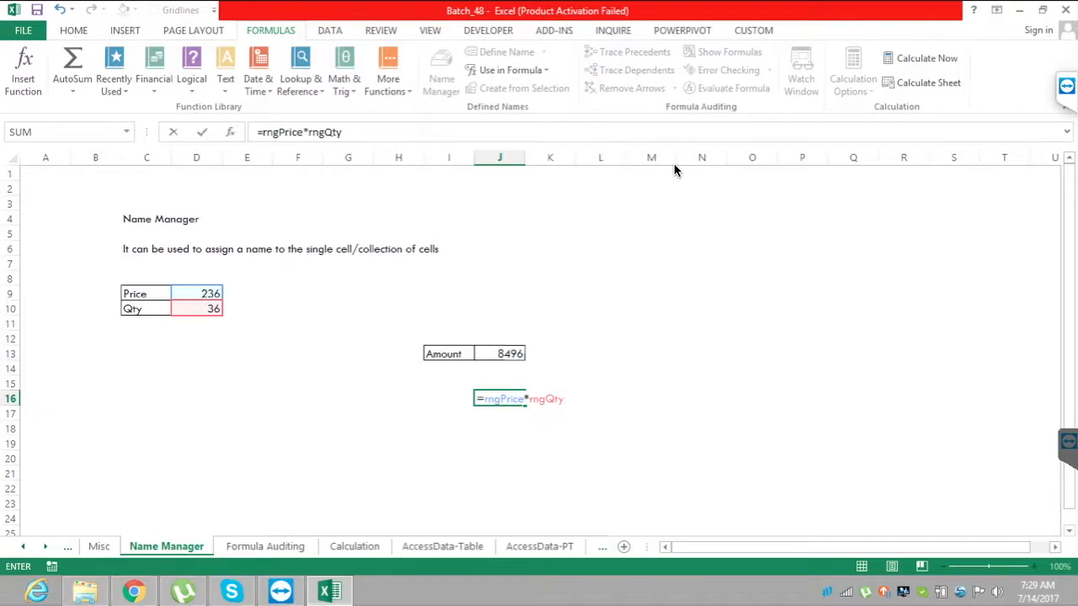
pyautogui.press('Return')
# Enter the formula =rngPrice*rngQty in cell K15 of the Misc sheet using the defined names.
pyautogui.hotkey('ctrl', 'pageup')
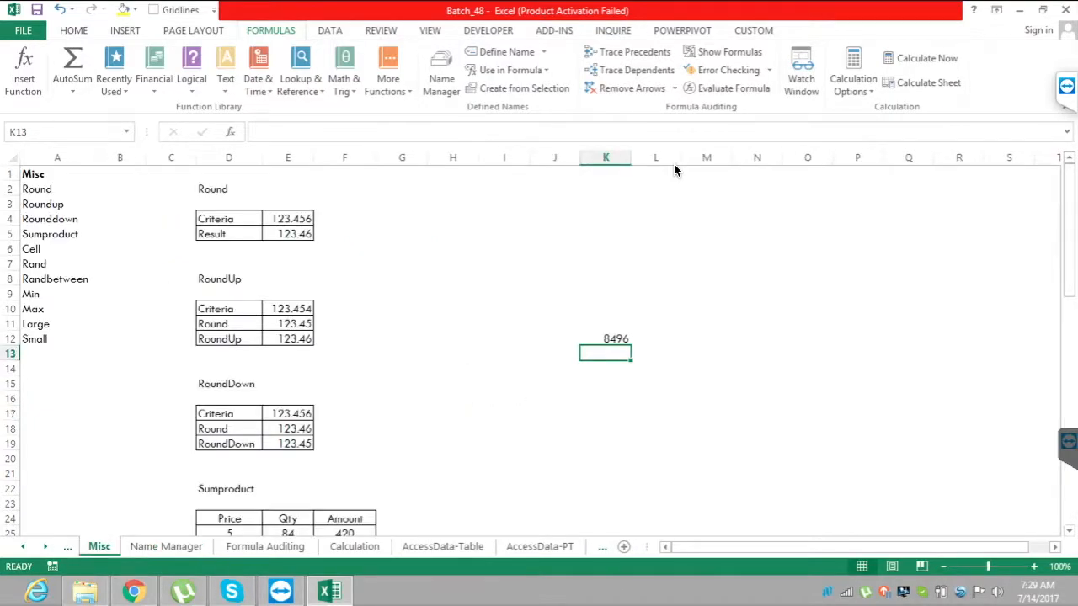
pyautogui.press('Down')
pyautogui.press('Down')
pyautogui.write('=rng')
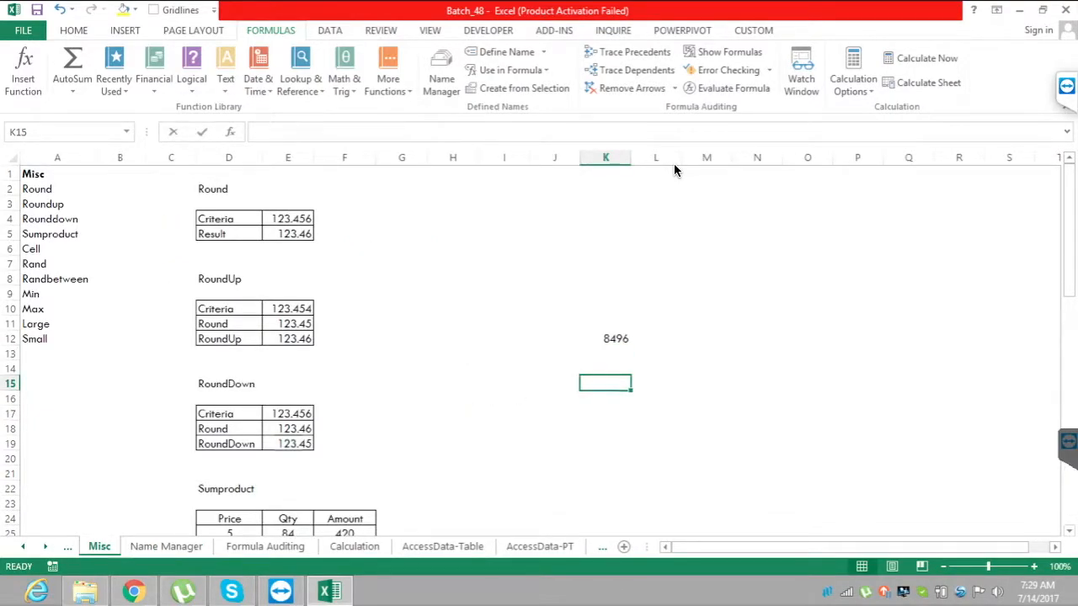
pyautogui.press('Tab')
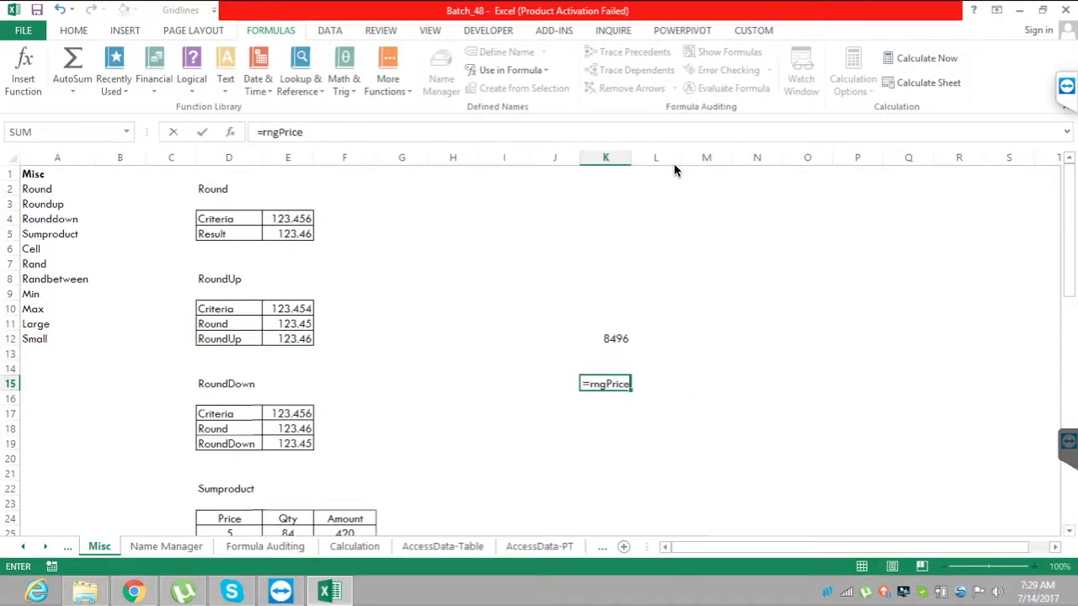
pyautogui.write('*rn')
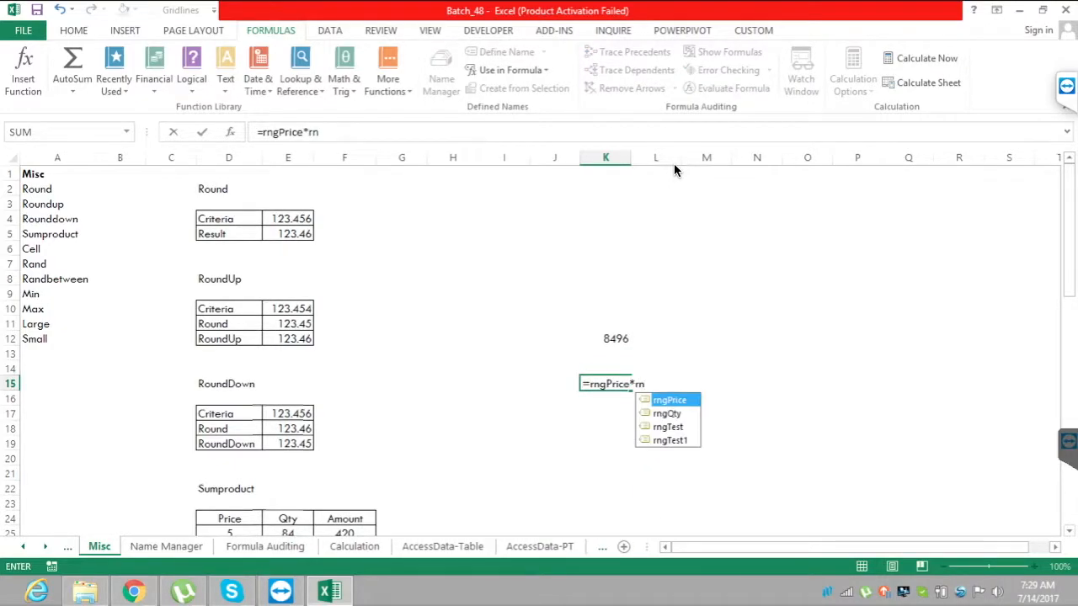
pyautogui.press('Down')
pyautogui.press('Tab')
pyautogui.press('Return')
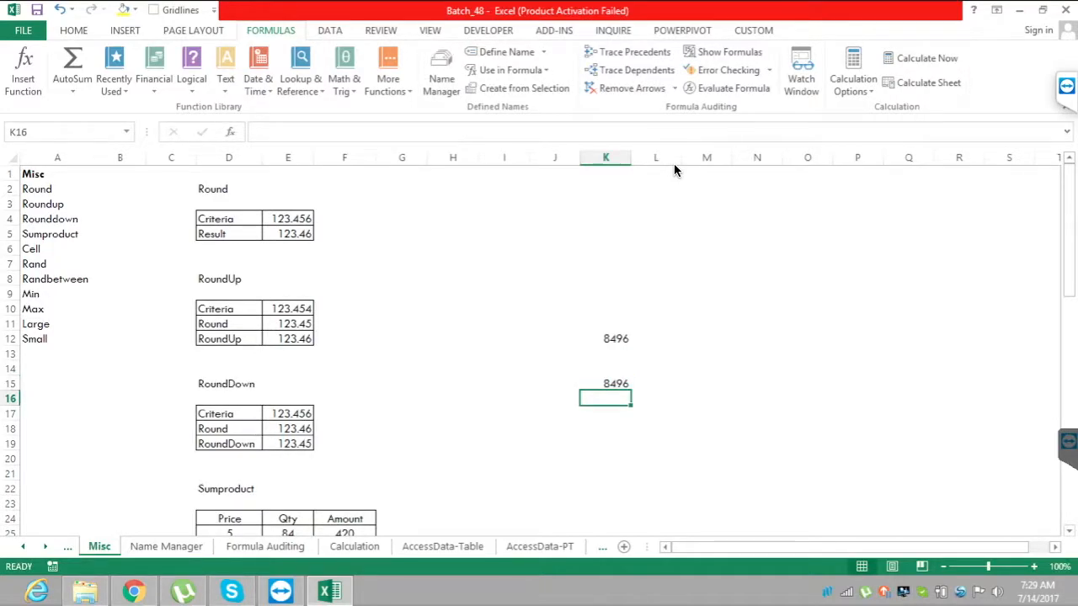
# Review the named references inside the formula in cell K15 of the Misc sheet.
pyautogui.press('Up')
pyautogui.press('F2')
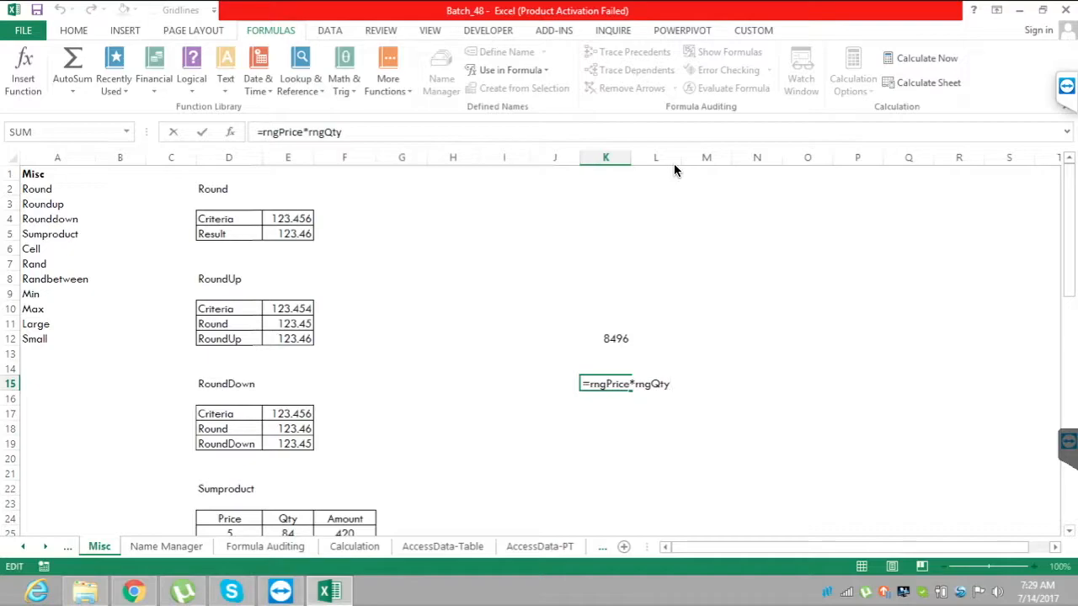
pyautogui.press('Return')
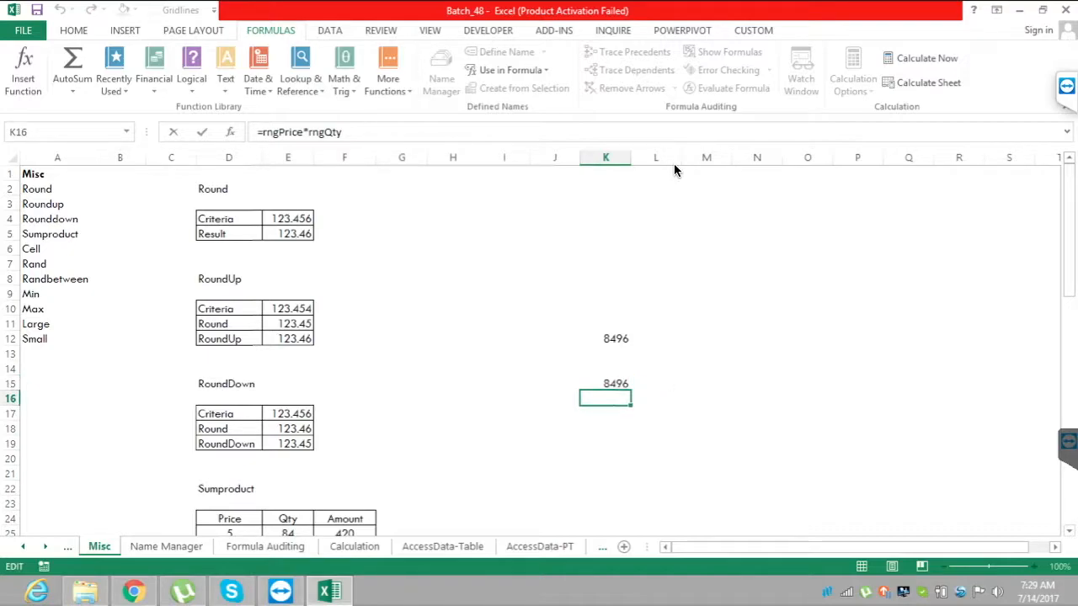
pyautogui.press('Up')
pyautogui.press('F2')
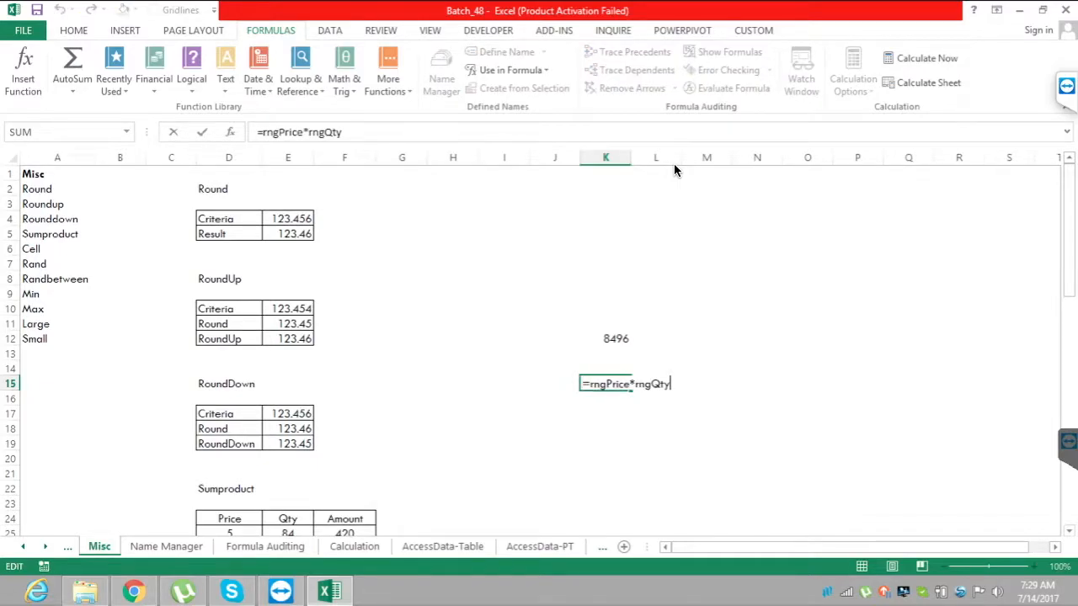
pyautogui.press('Return')
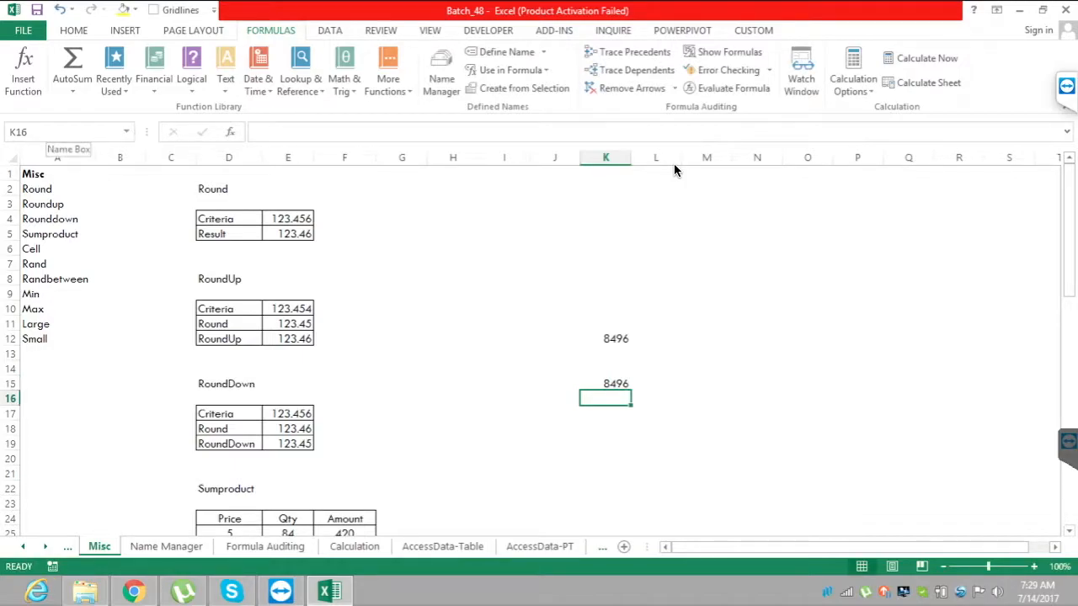
# Go to the cell named rngPrice and review the workbook's names and new-name settings in the Name Manager.
pyautogui.click(126, 132)
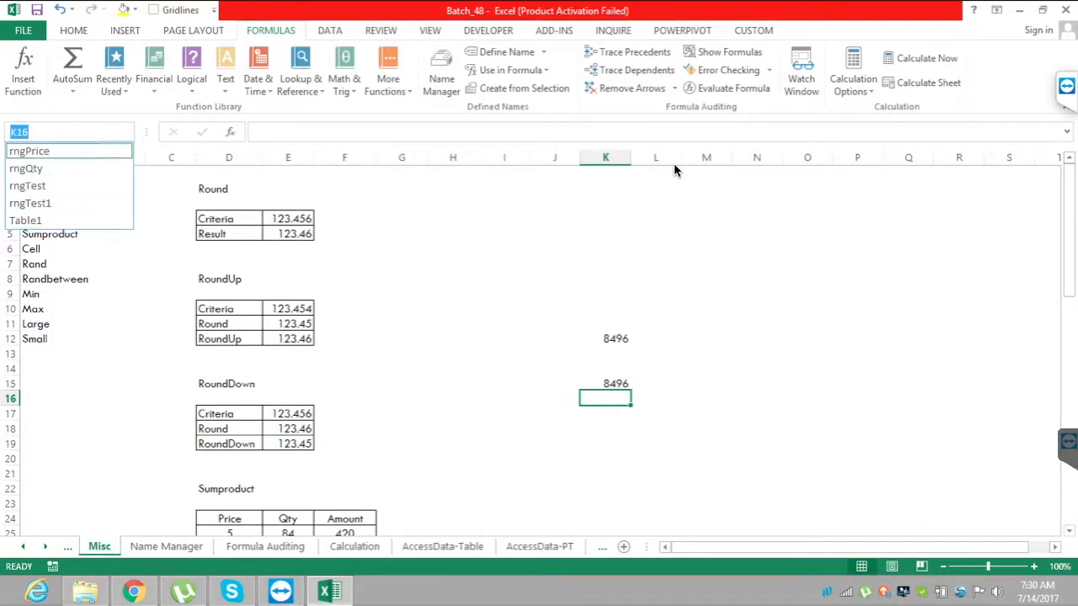
pyautogui.press('Return')
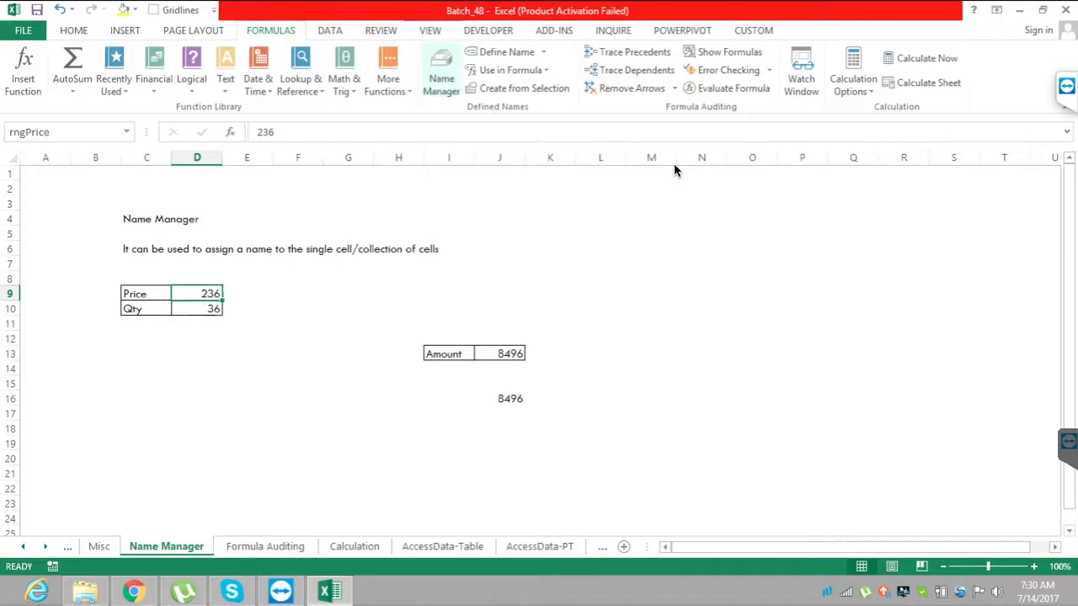
pyautogui.click(442, 72)
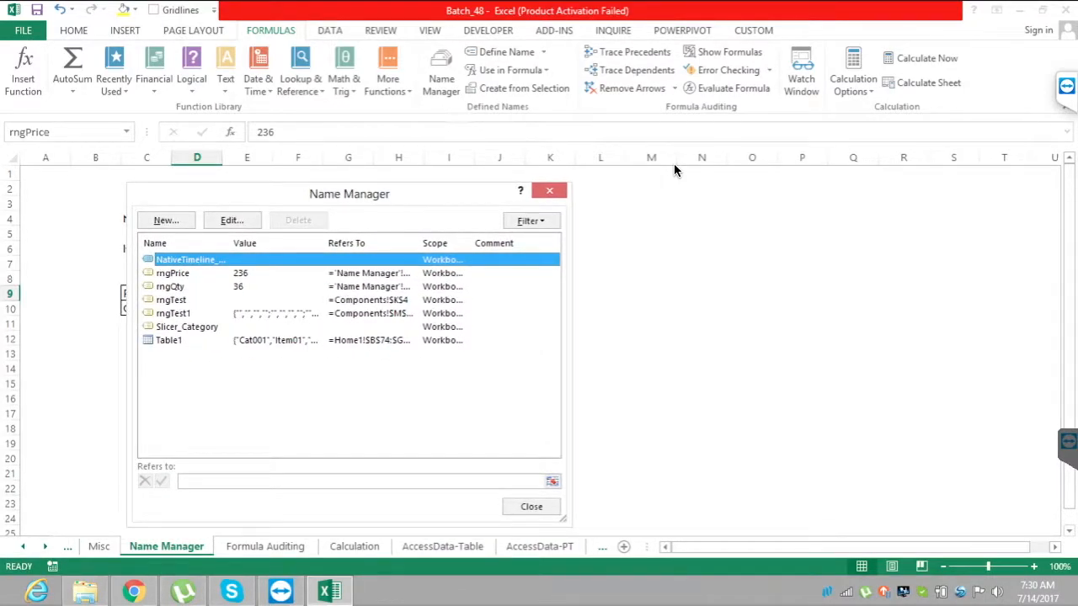
pyautogui.hotkey('alt', 'n')
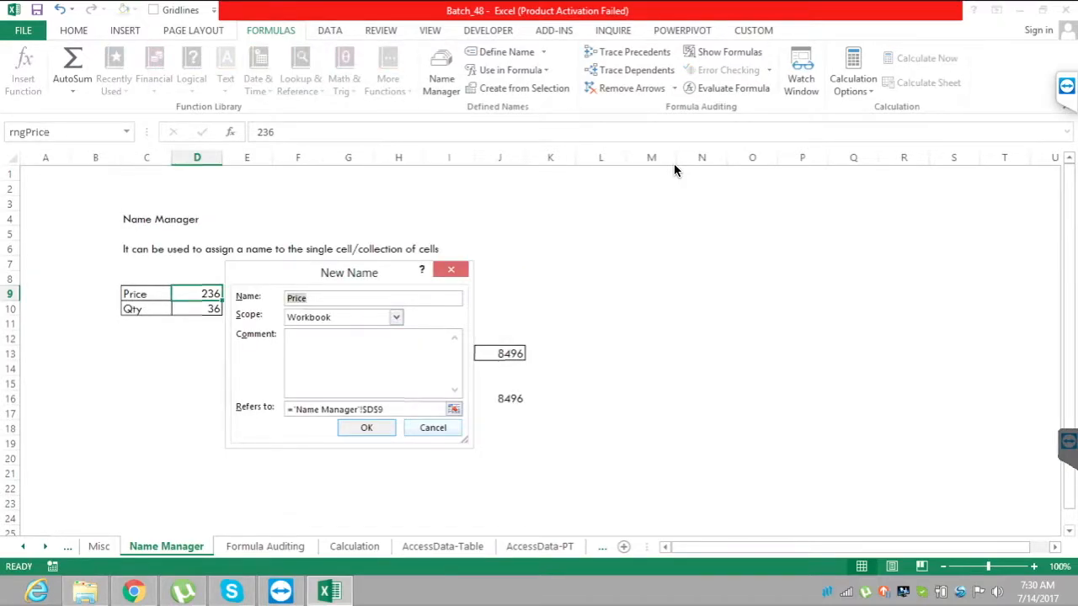
pyautogui.press('Escape')
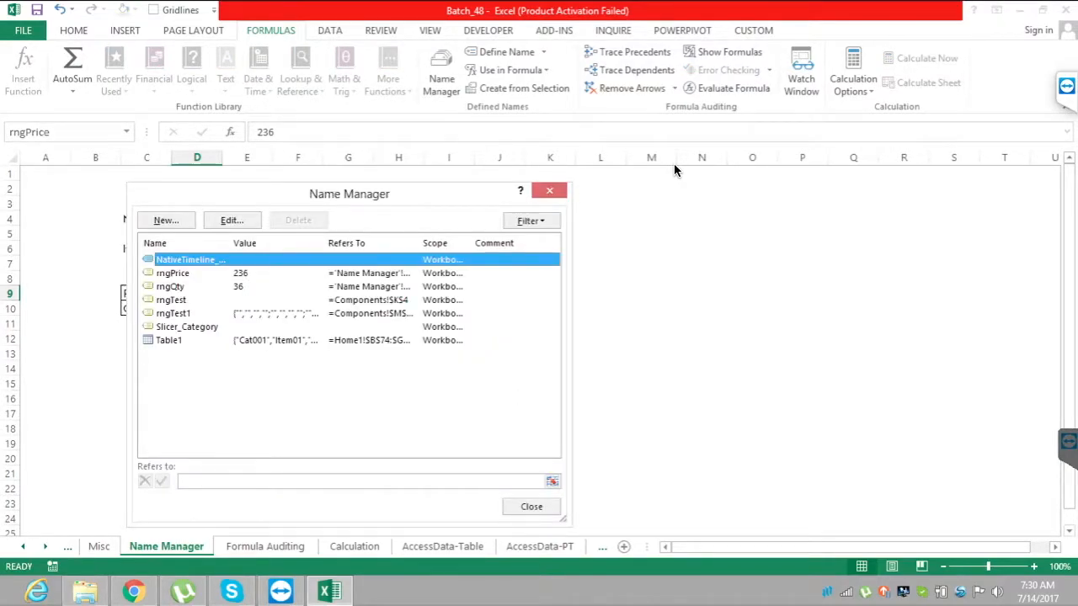
pyautogui.press('Escape')
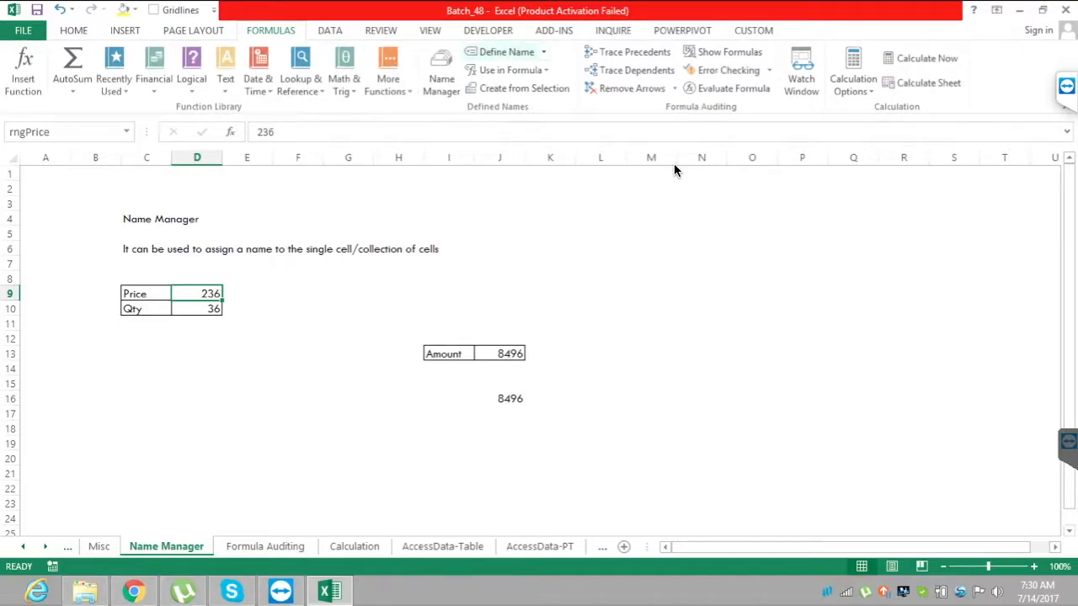
# Examine the Define Name settings for cell D9 and the names offered for use in formulas.
pyautogui.hotkey('alt', 'm')
pyautogui.press('m')
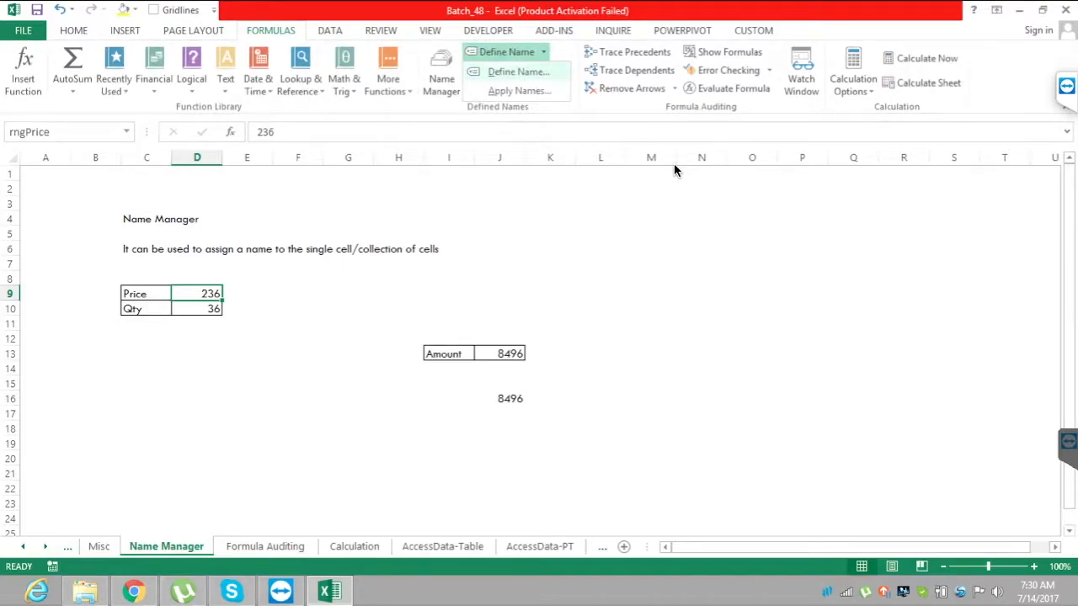
pyautogui.press('d')
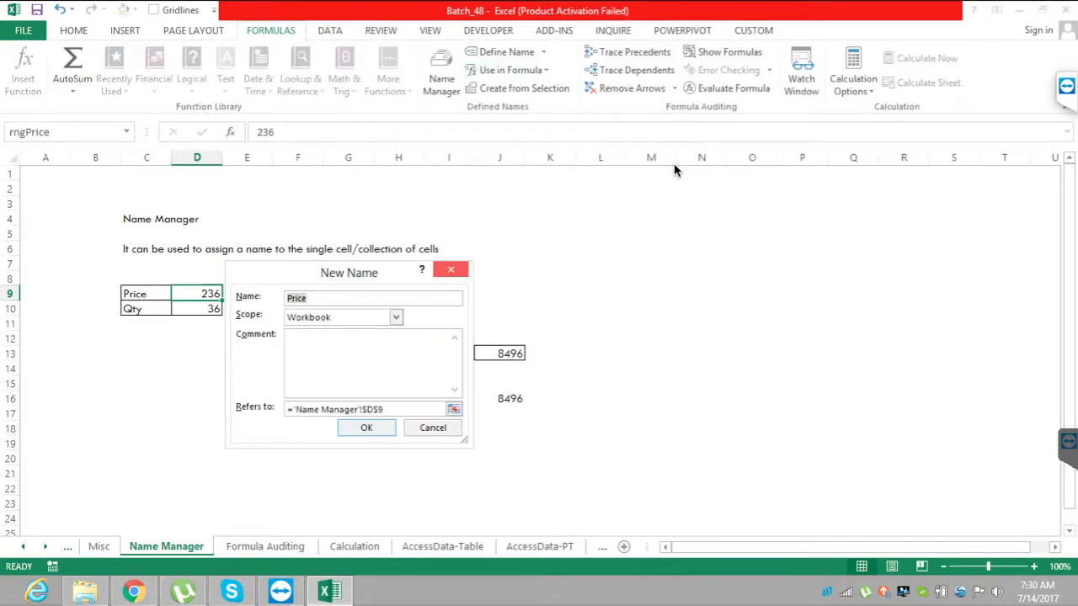
pyautogui.press('Escape')
pyautogui.hotkey('alt', 'm')
pyautogui.press('s')
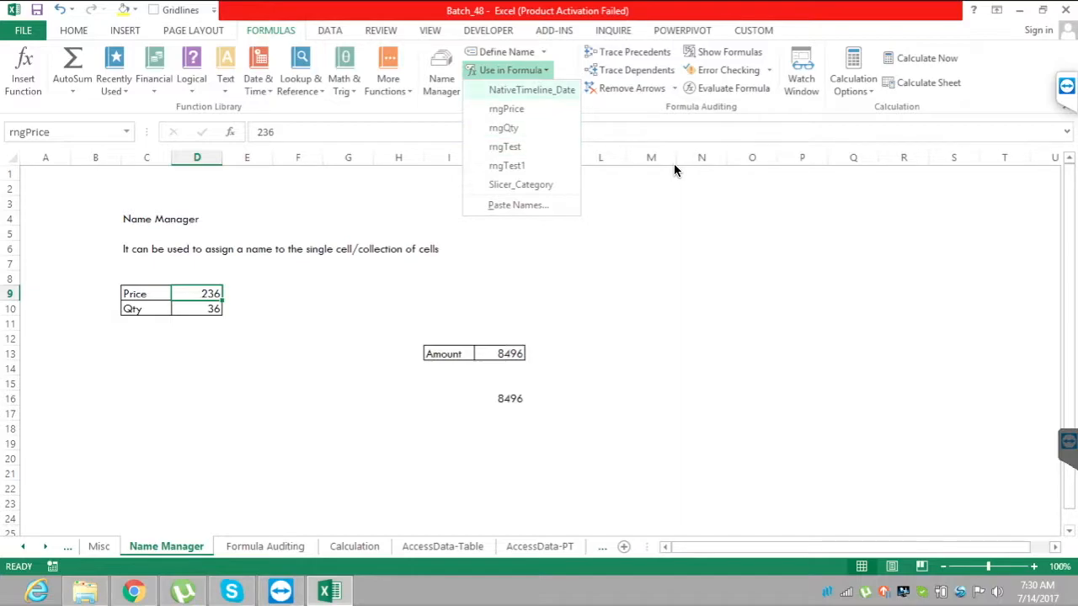
pyautogui.press('Escape')
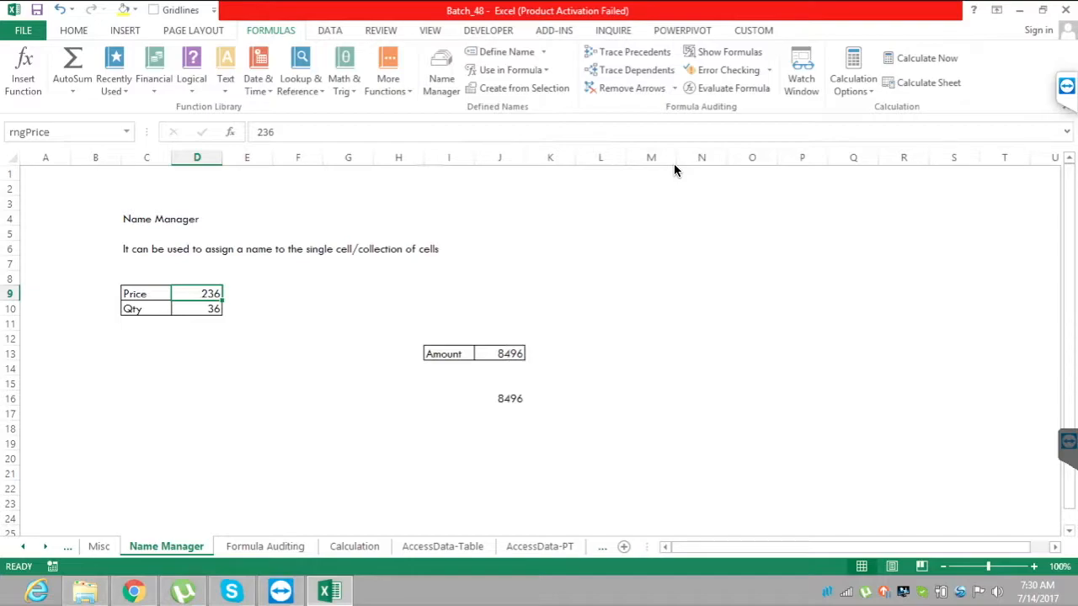
# On the Formula Auditing sheet, enter 236 as the Price in E10 and 33 as the Qty in E11.
pyautogui.hotkey('ctrl', 'pagedown')
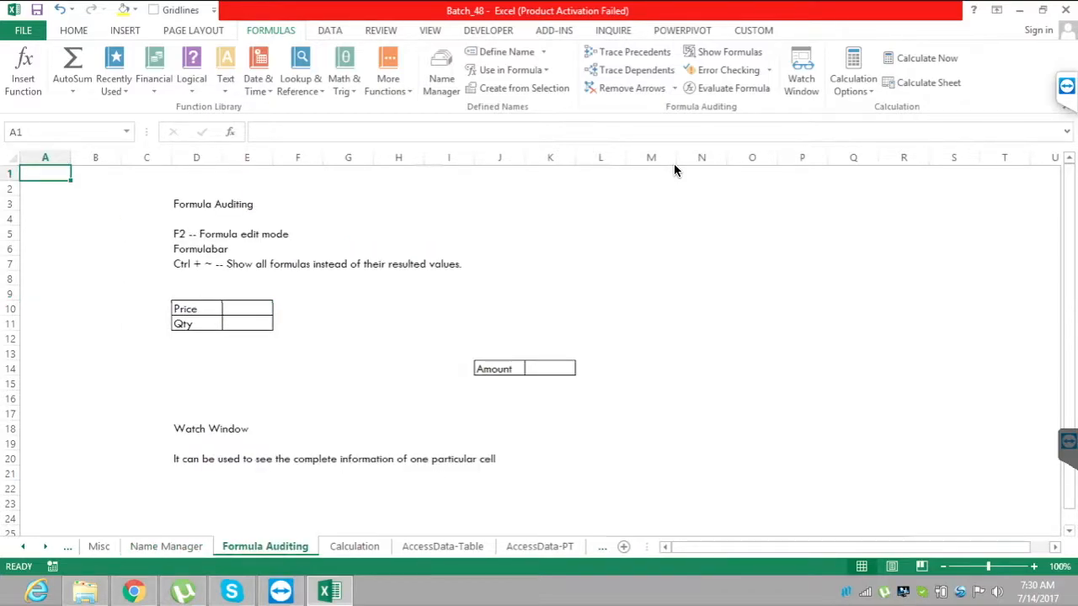
pyautogui.press('Right')
pyautogui.press('Right')
pyautogui.press('Right')
pyautogui.press('Right')
pyautogui.press('Down')
pyautogui.press('Down')
pyautogui.press('Down')
pyautogui.press('Down')
pyautogui.press('Down')
pyautogui.press('Down')
pyautogui.press('Down')
pyautogui.press('Down')
pyautogui.press('Down')
pyautogui.write('236')
pyautogui.press('Return')
pyautogui.write('33')
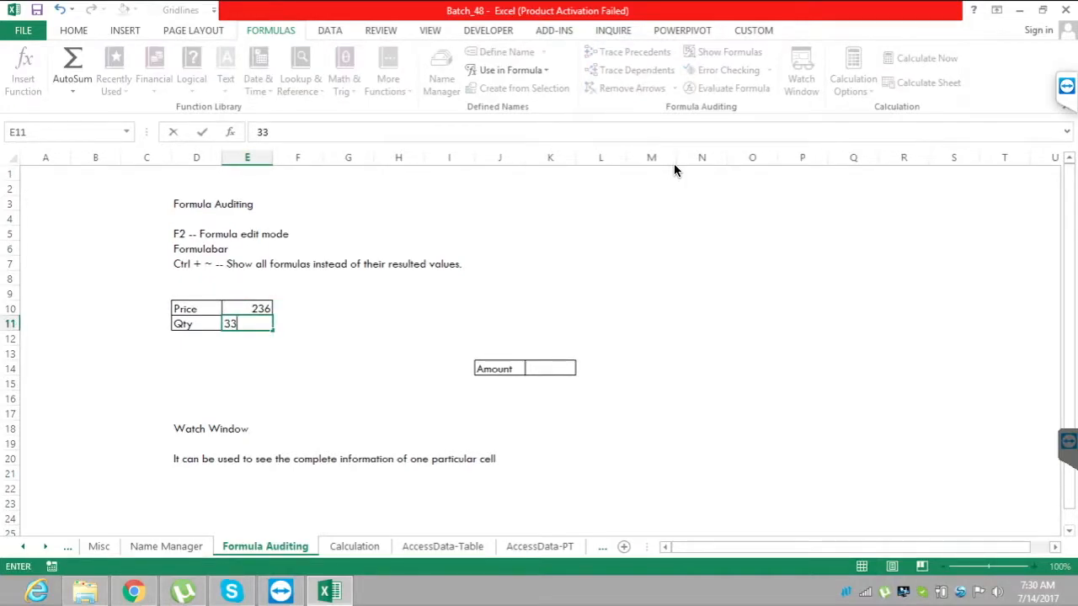
pyautogui.press('Return')
# Enter the formula =E10*E11 in the Amount cell K14 to multiply price by quantity.
pyautogui.press('Down')
pyautogui.press('Down')
pyautogui.press('Right')
pyautogui.press('Right')
pyautogui.press('Right')
pyautogui.press('Right')
pyautogui.press('Right')
pyautogui.press('Right')
pyautogui.write('=')
pyautogui.press('Left')
pyautogui.press('Left')
pyautogui.press('Left')
pyautogui.press('Left')
pyautogui.press('Left')
pyautogui.press('Left')
pyautogui.press('Up')
pyautogui.press('Up')
pyautogui.press('Up')
pyautogui.press('Up')
pyautogui.write('*')
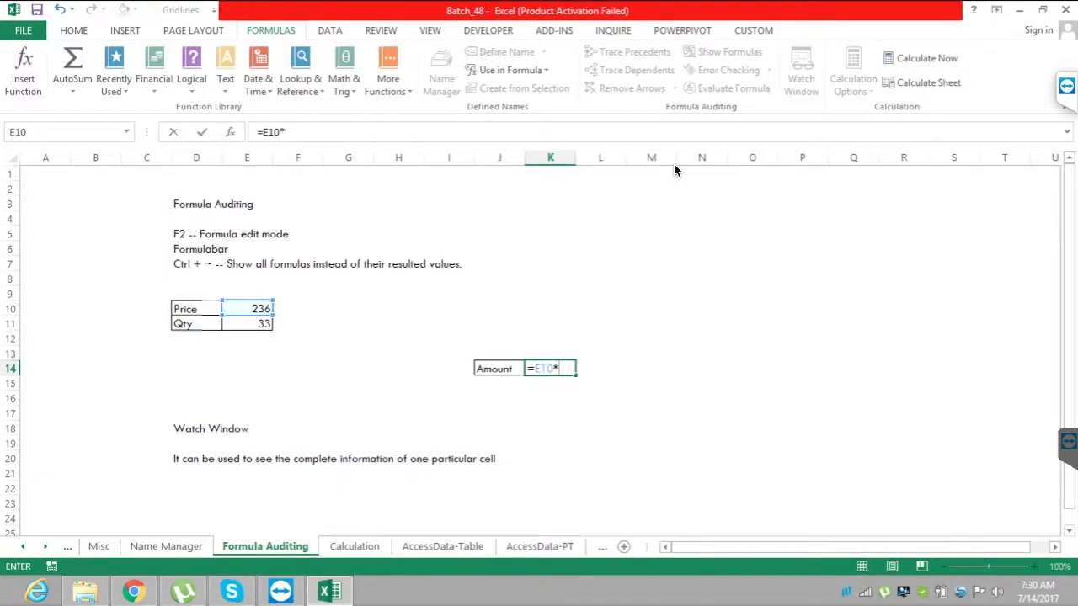
pyautogui.press('Down')
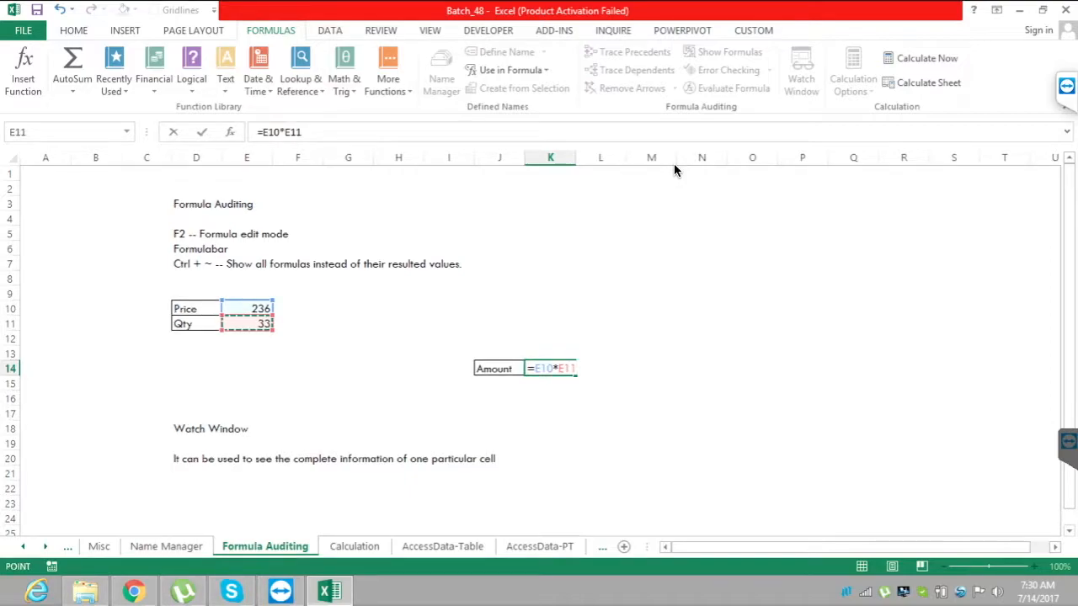
pyautogui.press('Return')
# Inspect the Amount formula in K14 in edit mode to see its referenced cells, leaving it unedited.
pyautogui.press('Up')
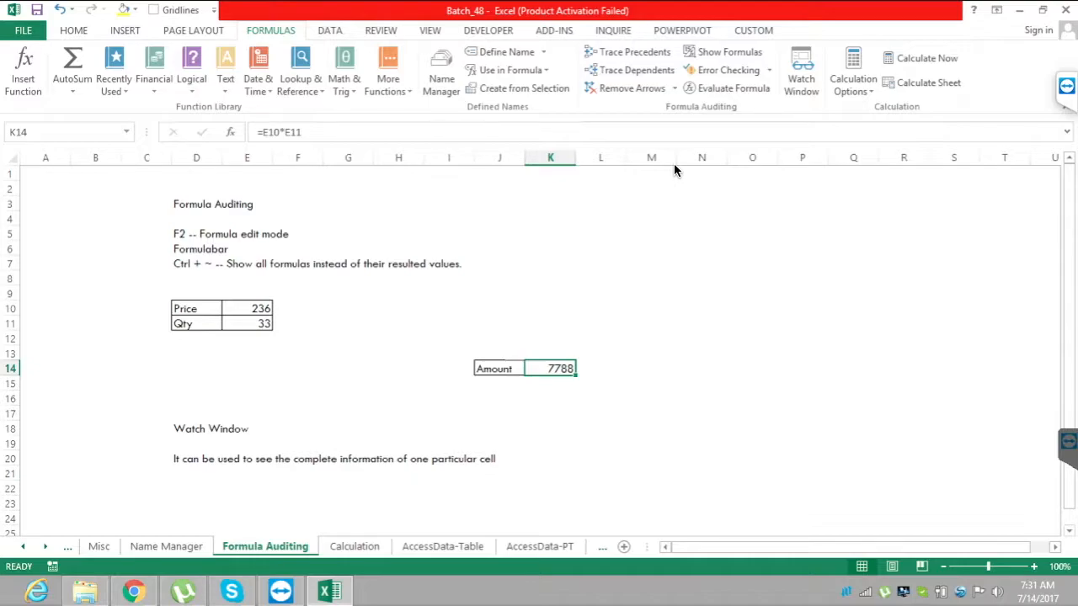
pyautogui.press('F2')
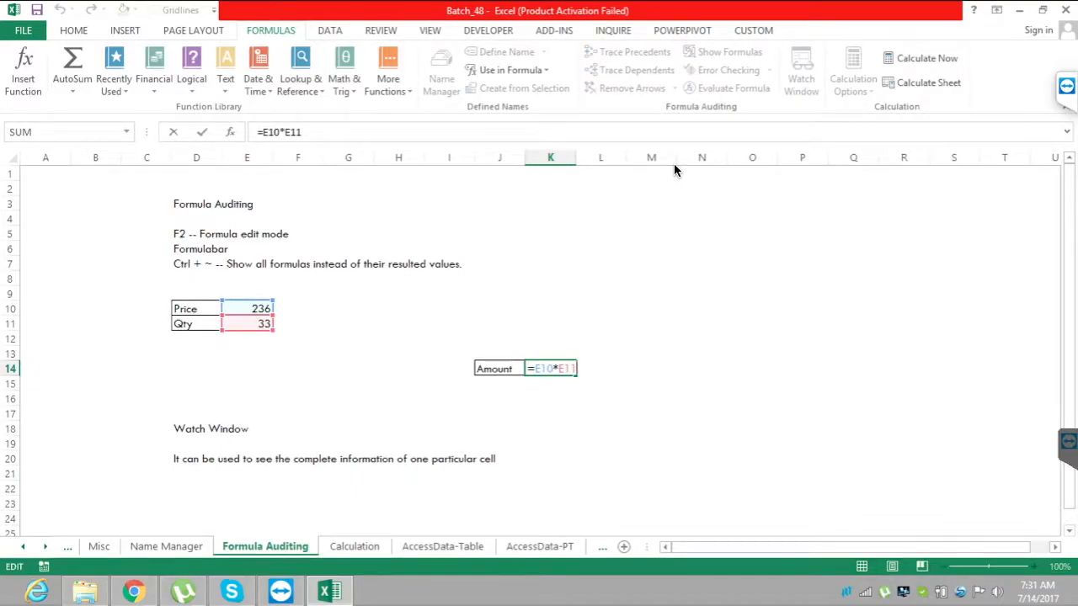
pyautogui.press('Escape')
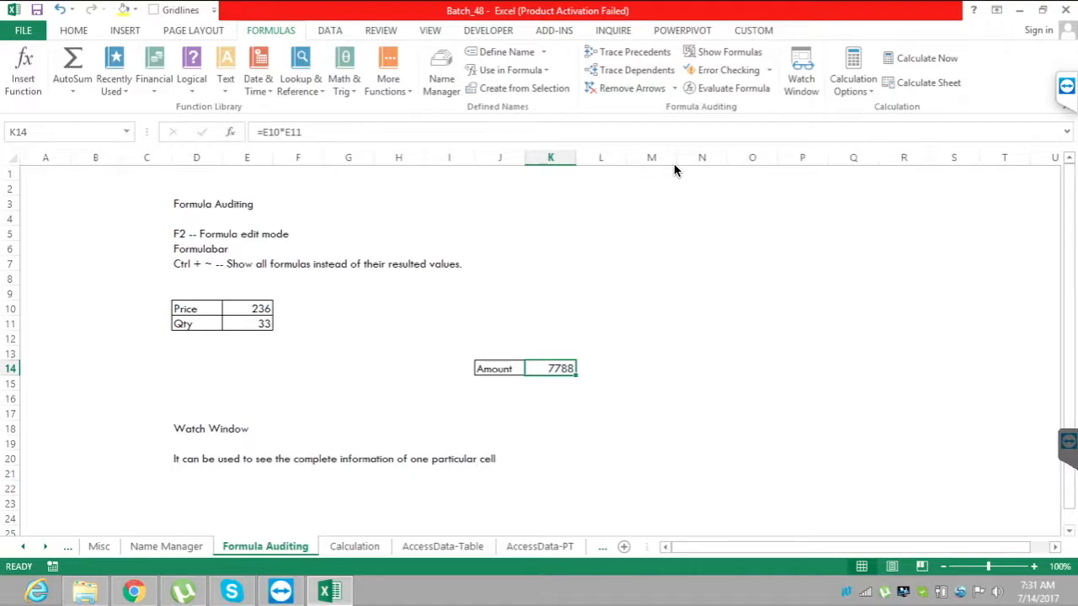
pyautogui.press('F2')
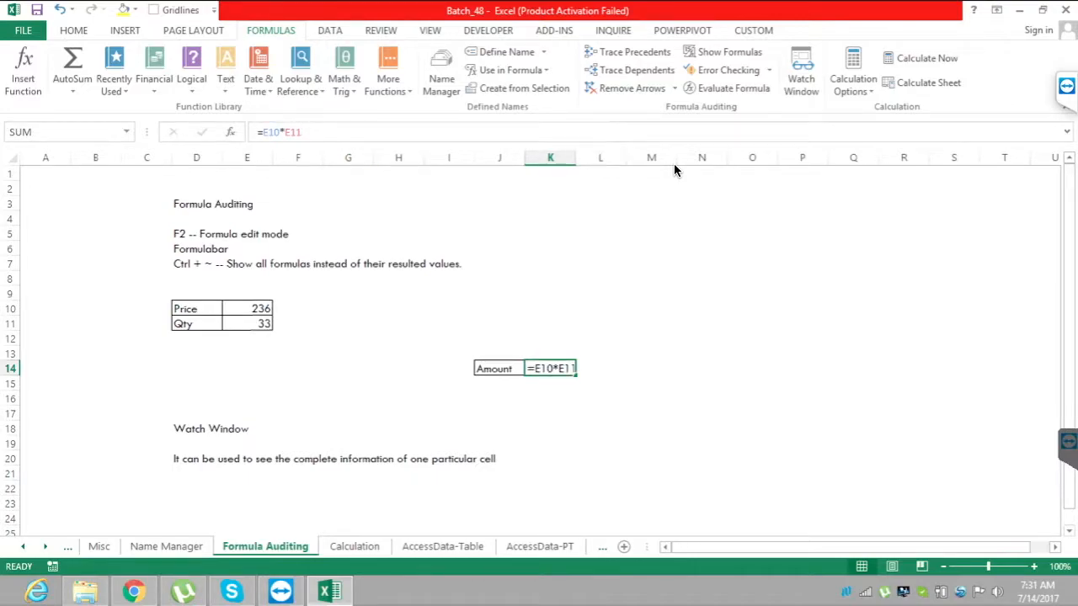
pyautogui.press('Escape')
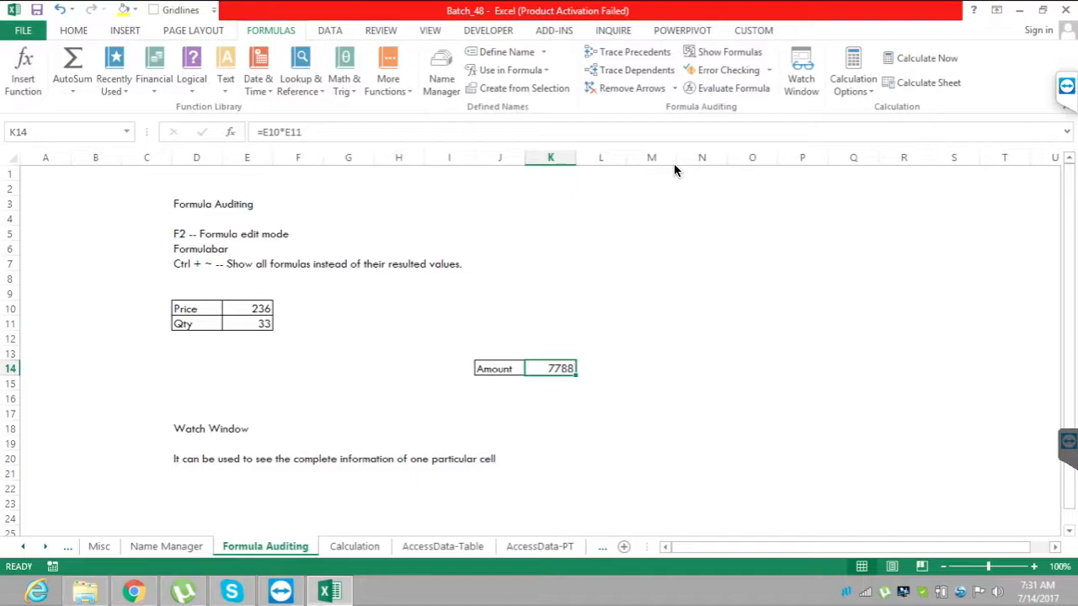
# Show the Formula Auditing sheet's formulas instead of results, examine the Amount cell K14, and return to displaying values.
pyautogui.hotkey('ctrl', '`')
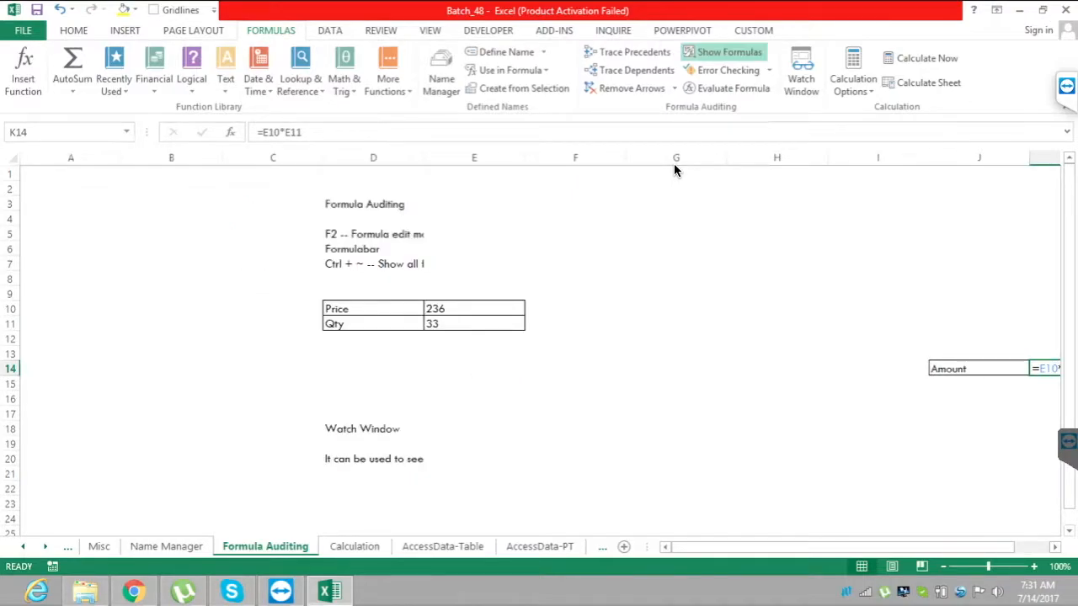
pyautogui.hscroll(2, 673, 170)
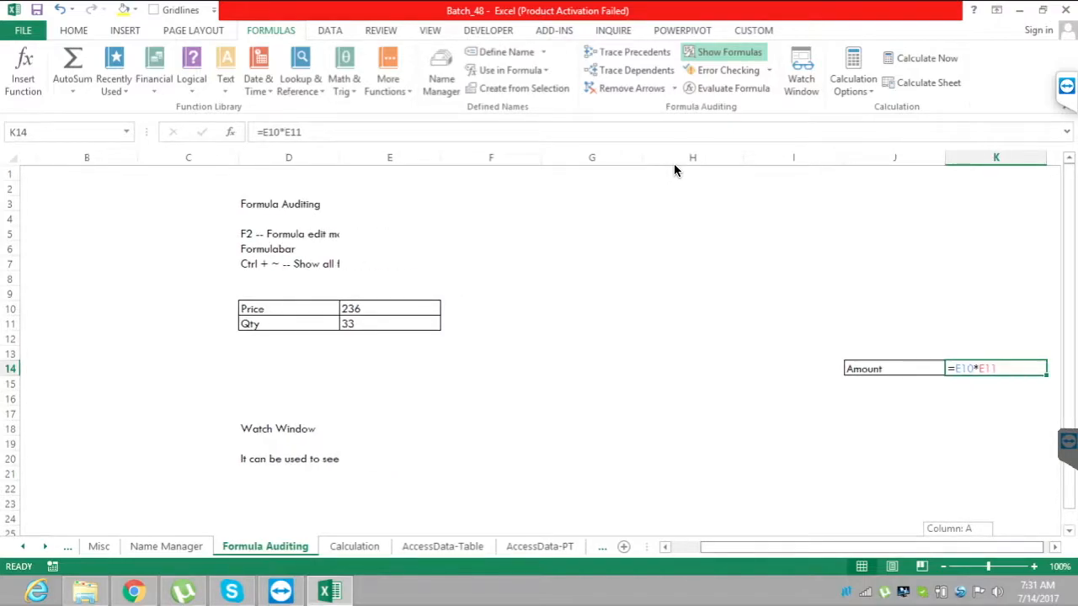
pyautogui.hscroll(1, 674, 170)
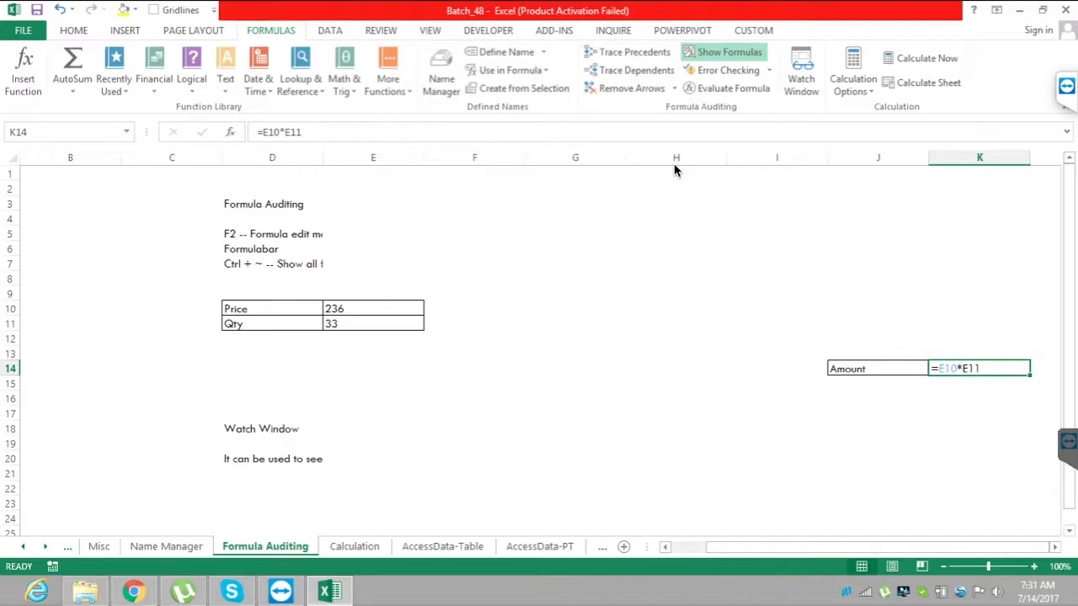
pyautogui.hotkey('ctrl', '`')
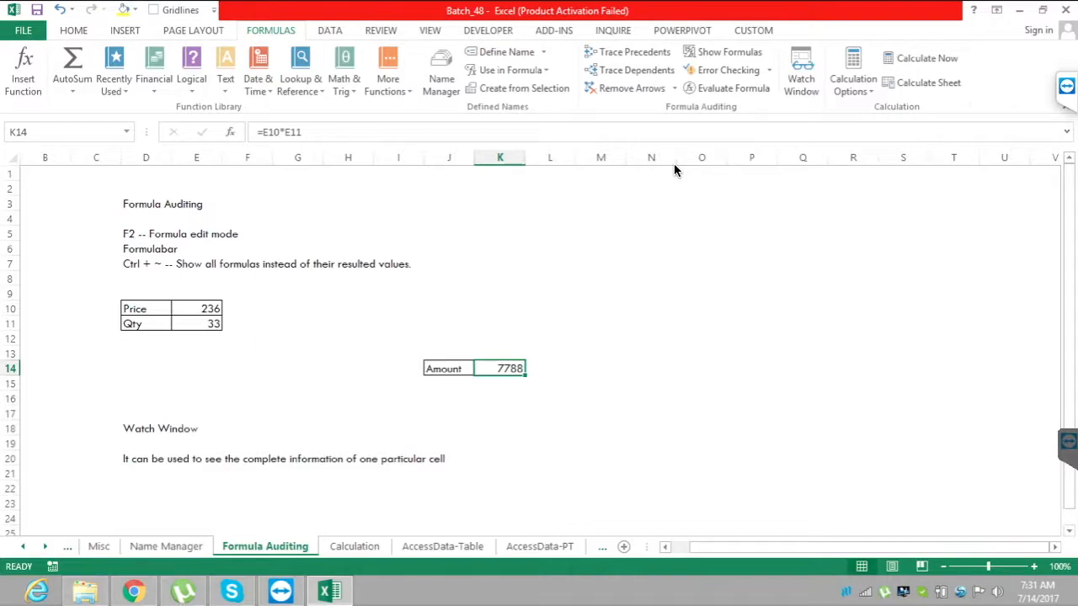
pyautogui.hotkey('ctrl', 'pagedown')
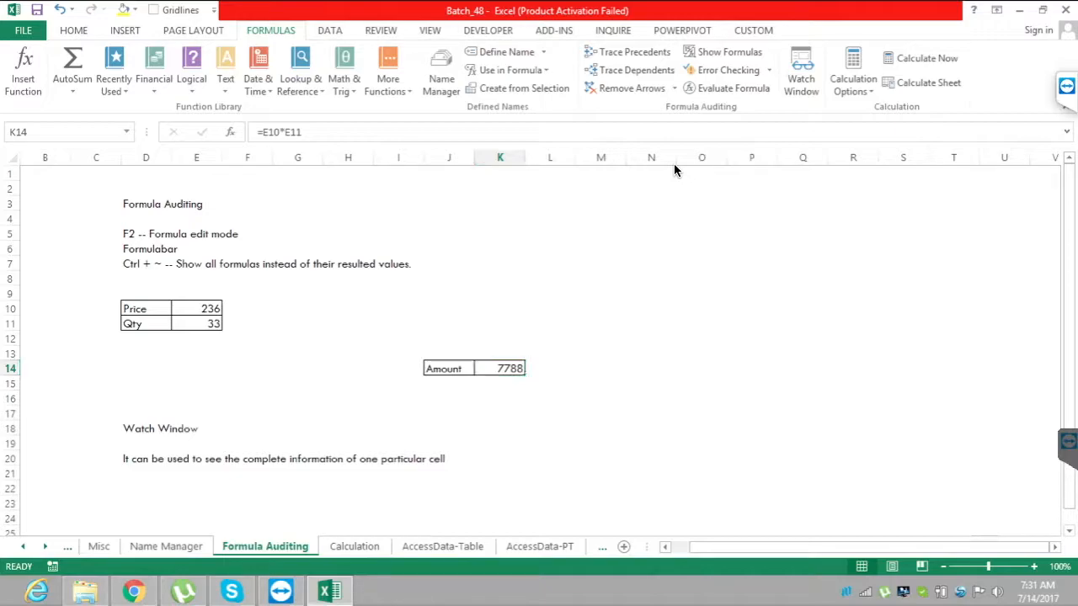
pyautogui.hotkey('ctrl', '`')
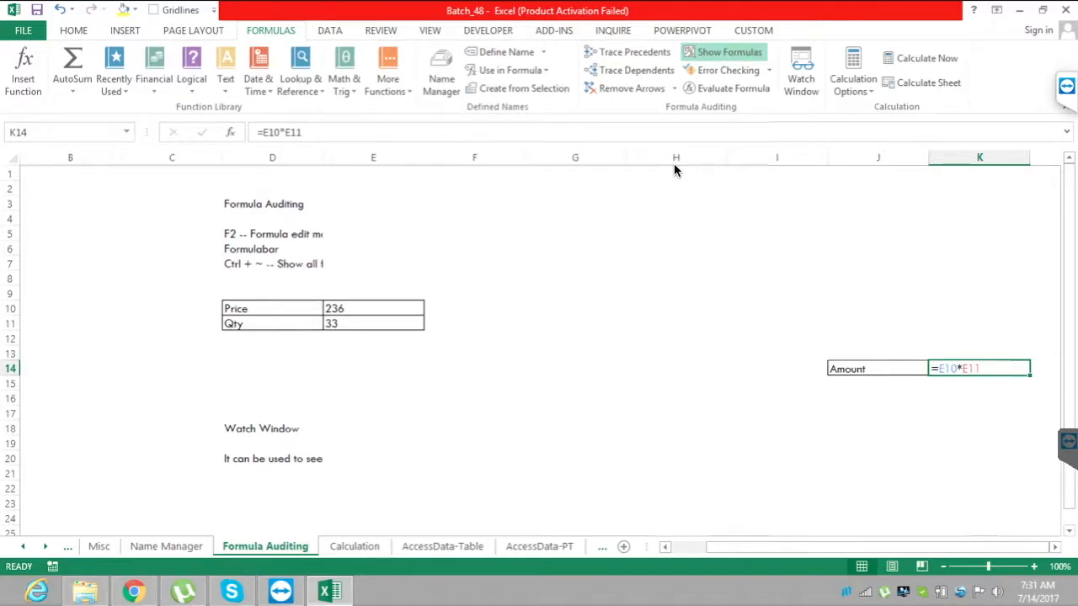
pyautogui.hotkey('ctrl', '`')
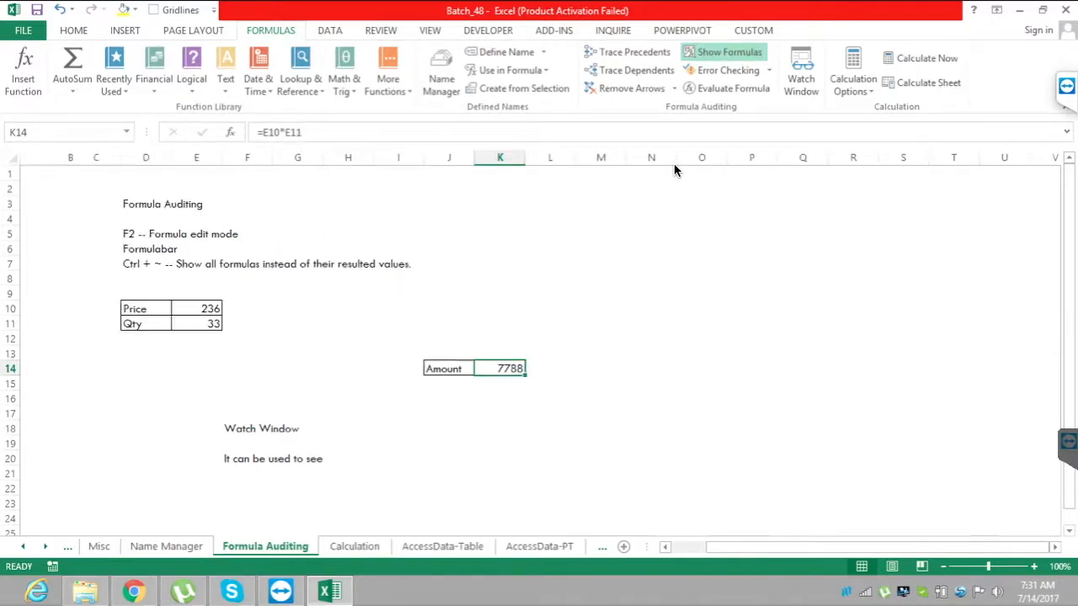
# Trace the precedents of the Amount cell K14 to show arrows from the Price and Qty cells.
pyautogui.moveTo(146, 234); pyautogui.dragTo(147, 264)
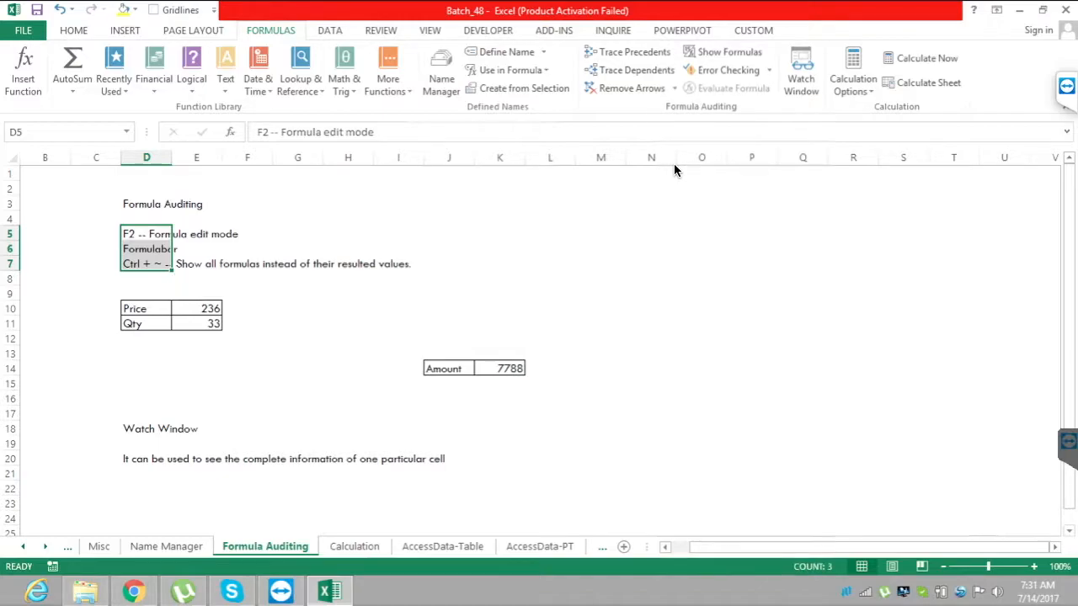
pyautogui.click(499, 369)
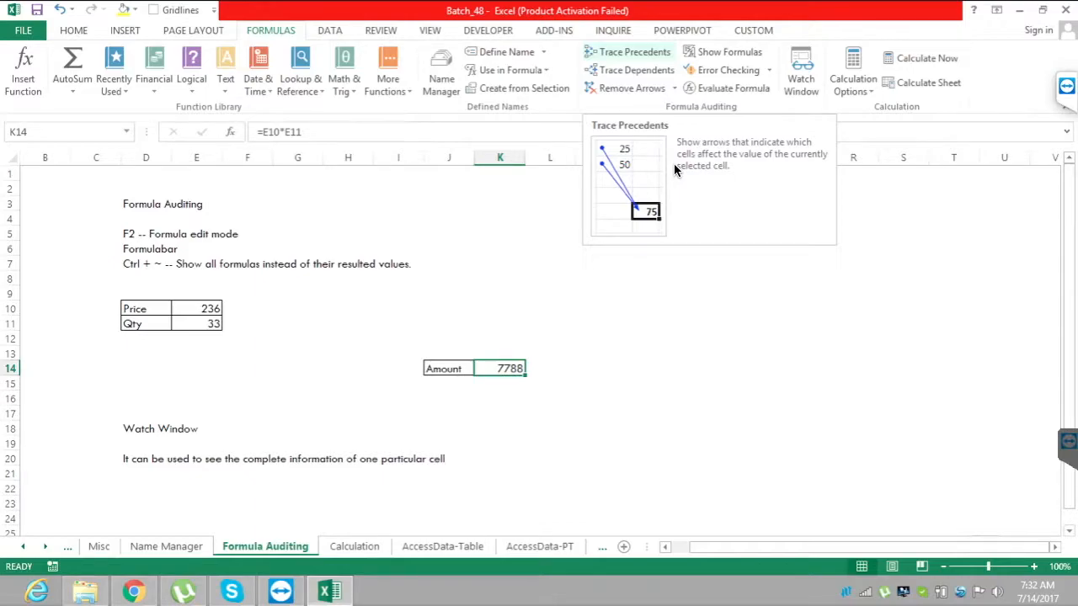
pyautogui.click(600, 384)
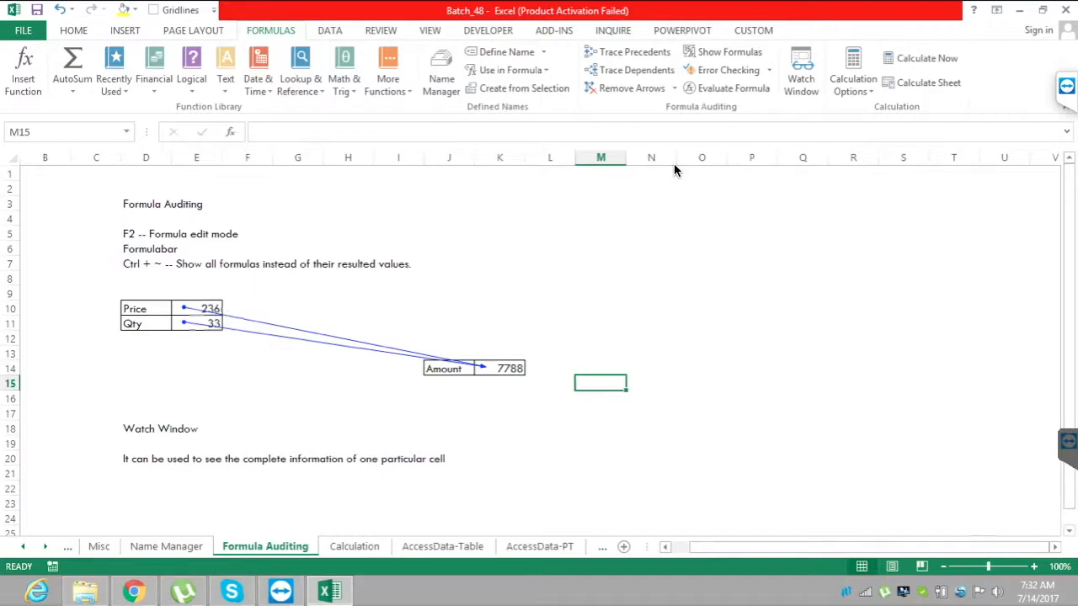
# Enter the formula =K14*2 in cell O9 so that it depends on the Amount cell.
pyautogui.click(701, 293)
pyautogui.write('=')
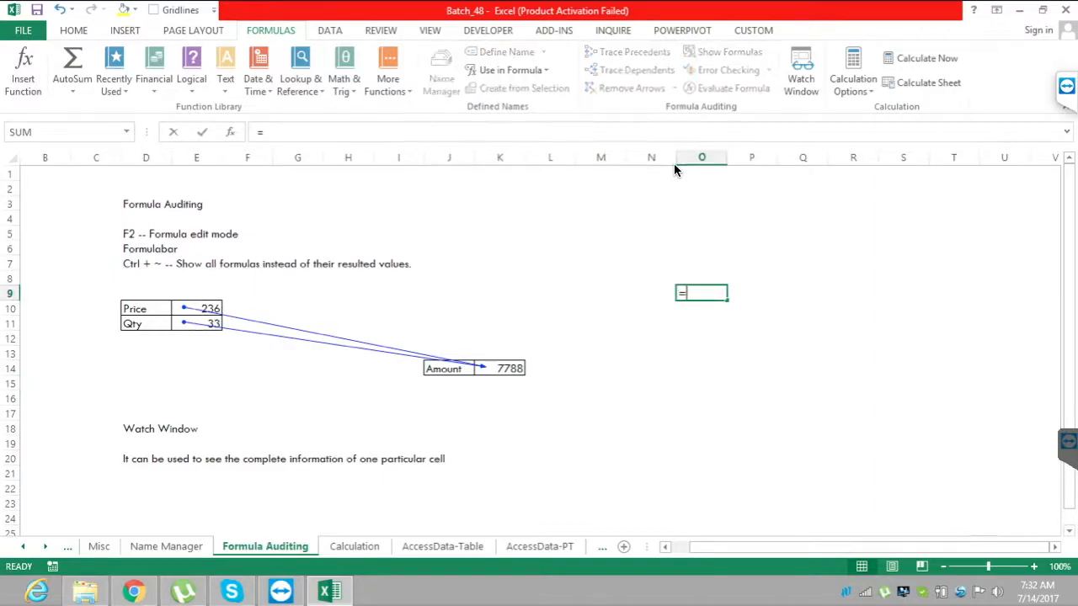
pyautogui.write('K14*2')
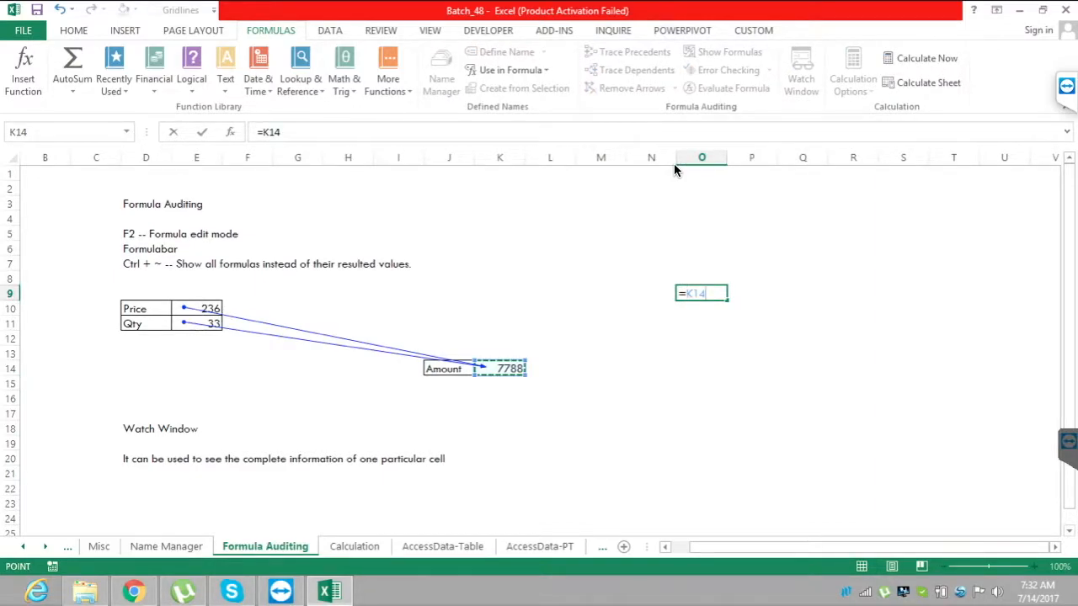
pyautogui.press('Return')
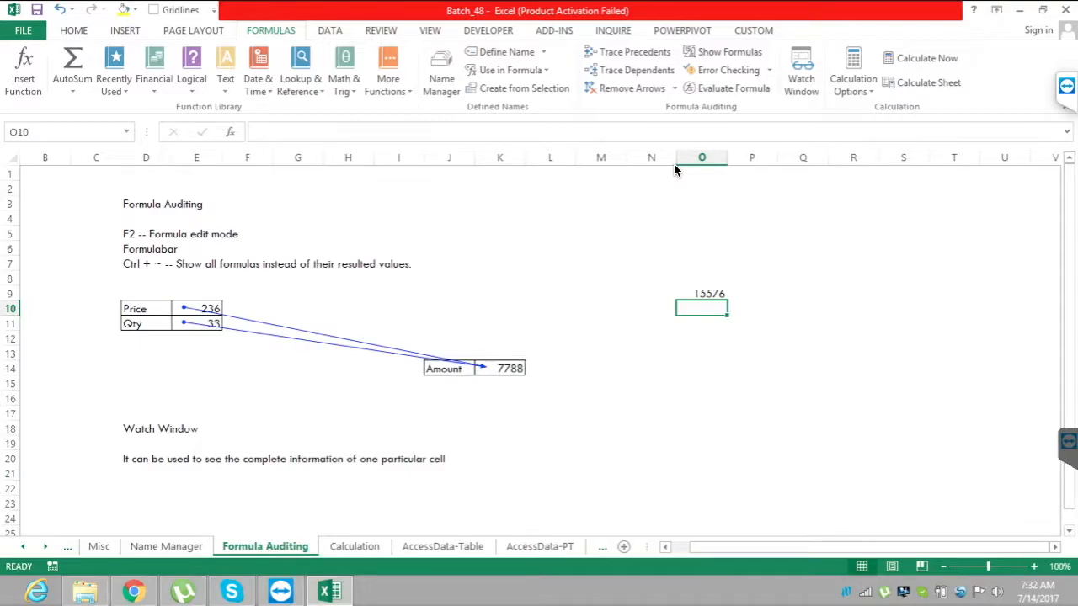
# Trace the dependents of the Amount cell K14, showing its arrow to O9 along with its precedent arrows.
pyautogui.press('Down')
pyautogui.press('Down')
pyautogui.press('Down')
pyautogui.press('Down')
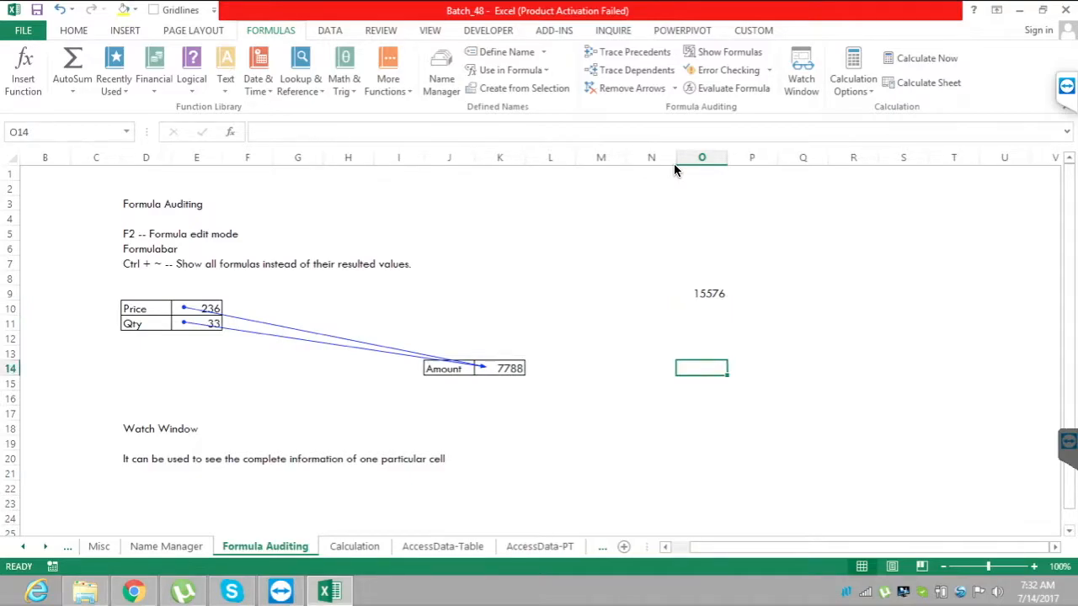
pyautogui.press('Left')
pyautogui.press('Left')
pyautogui.press('Left')
pyautogui.press('Left')
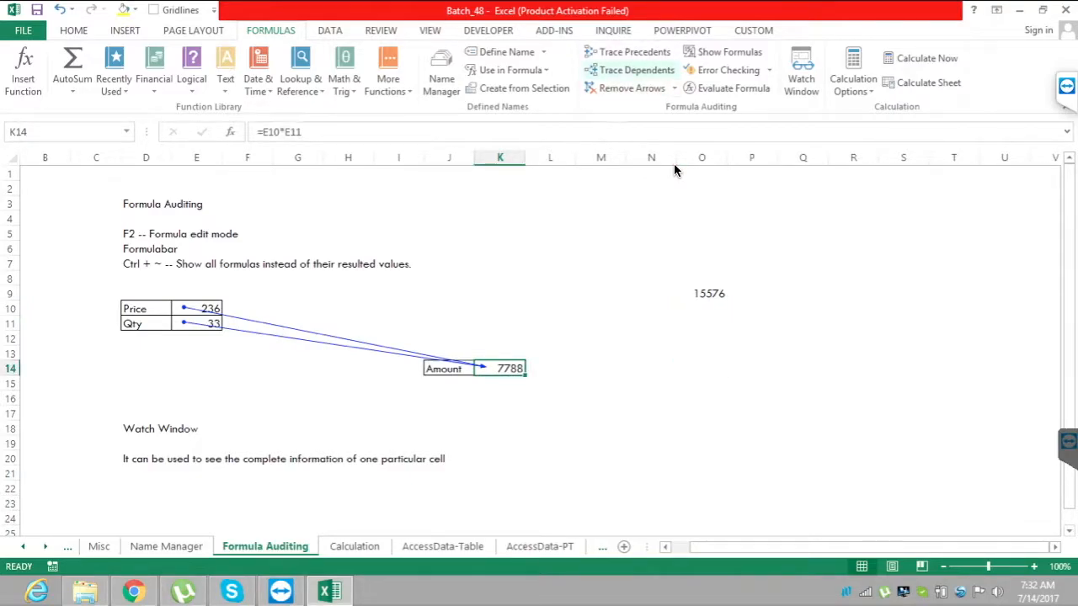
pyautogui.click(637, 70)
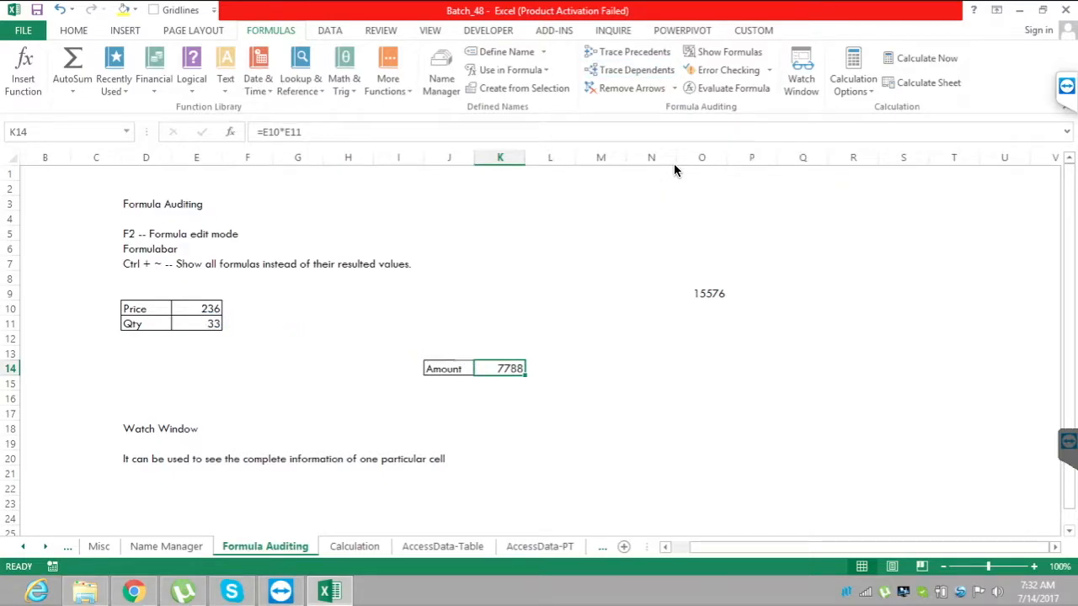
pyautogui.click(651, 399)
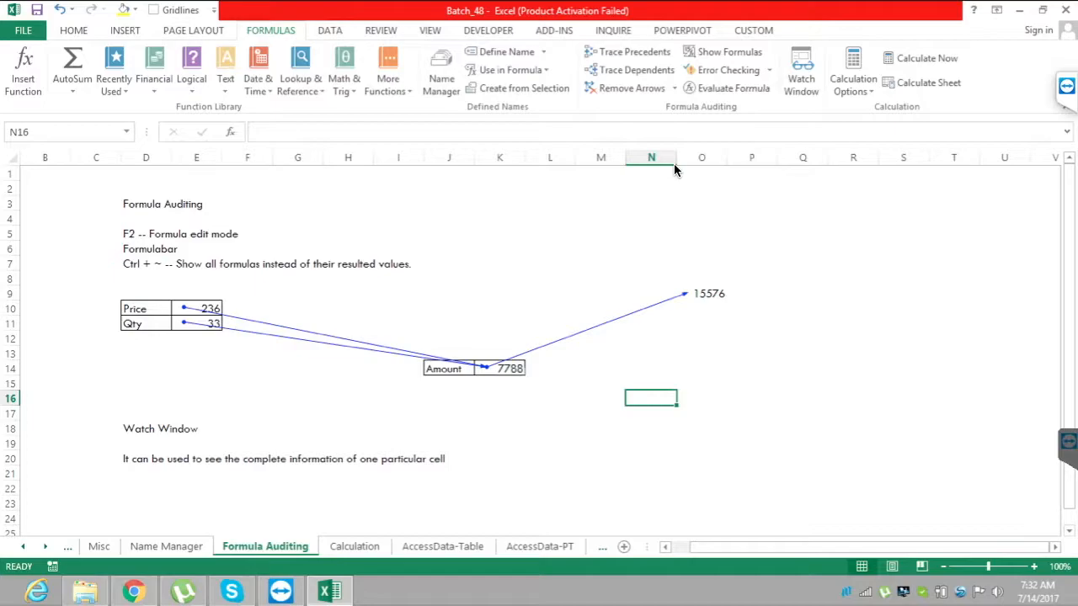
# Name cell E24, below the Watch Window notes, rngWatchWindowEx.
pyautogui.scroll(-1, 673, 170)
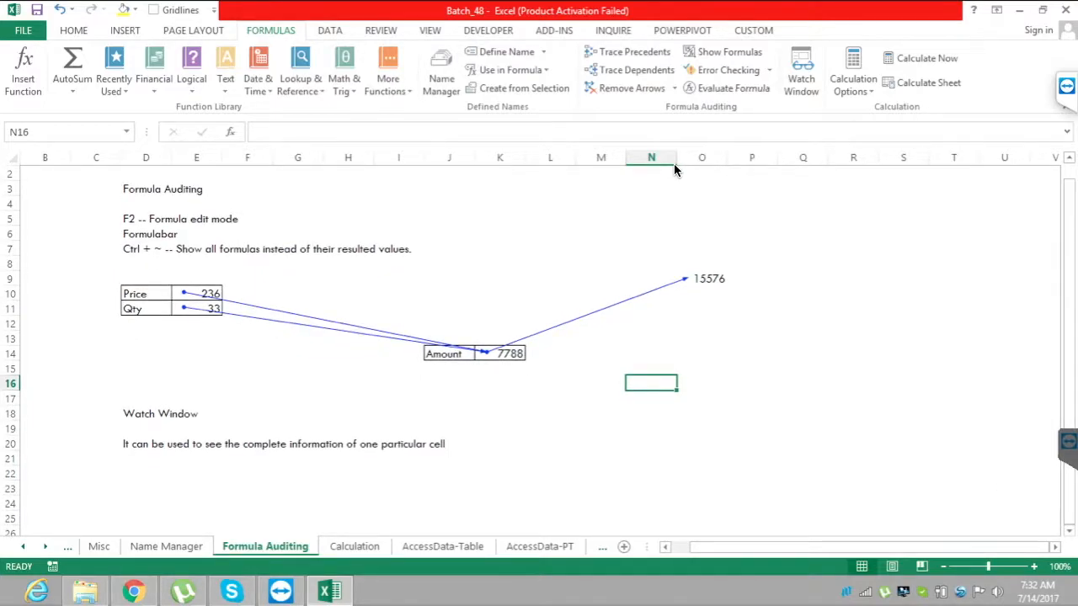
pyautogui.click(729, 52)
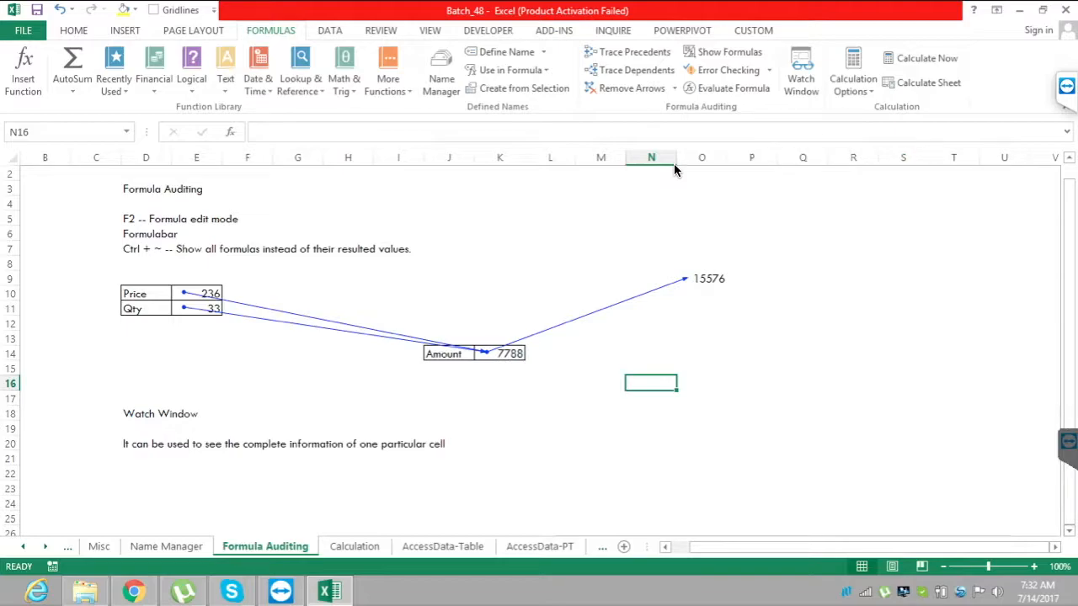
pyautogui.scroll(-1, 674, 169)
pyautogui.scroll(-1, 674, 169)
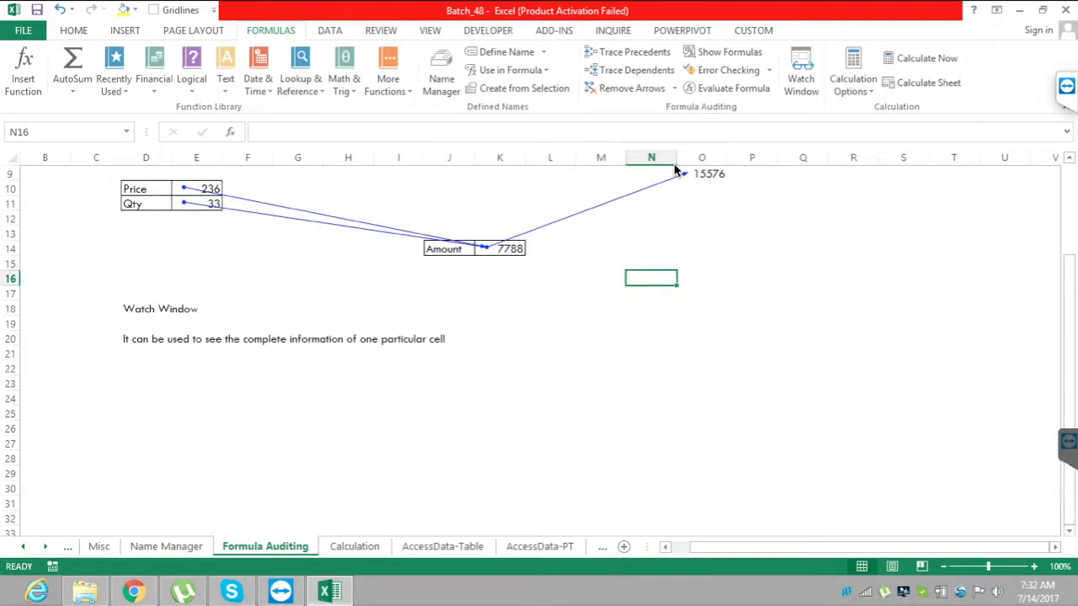
pyautogui.click(145, 368)
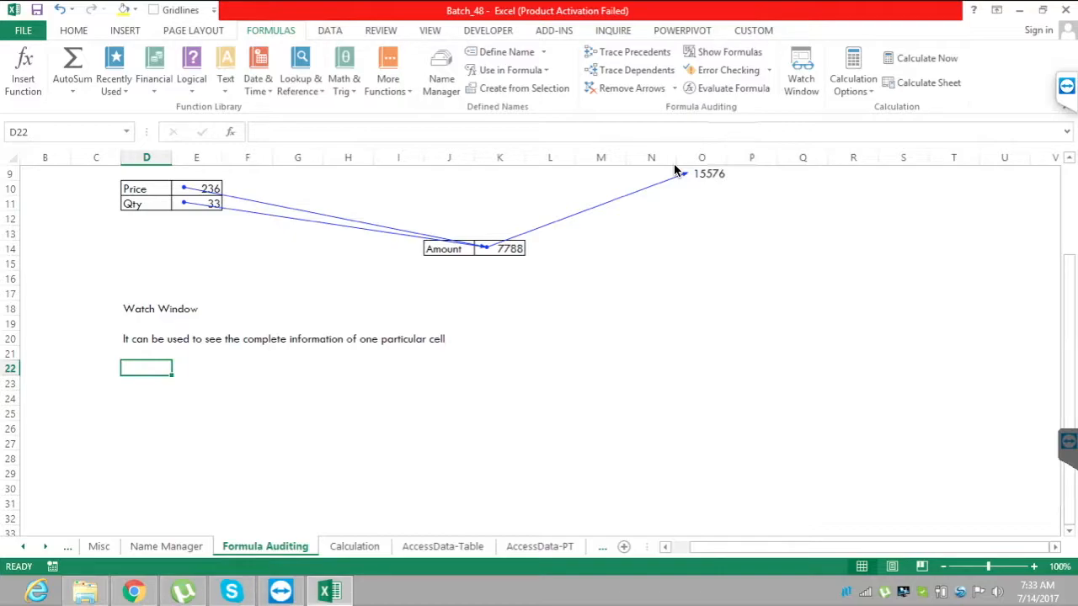
pyautogui.press('Right')
pyautogui.press('Down')
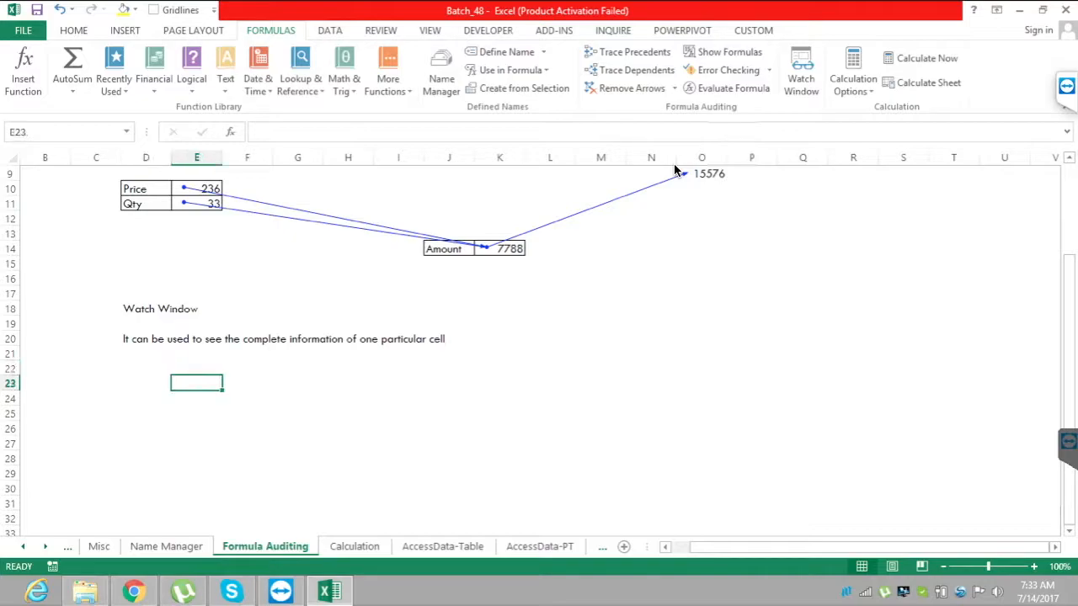
pyautogui.press('Down')
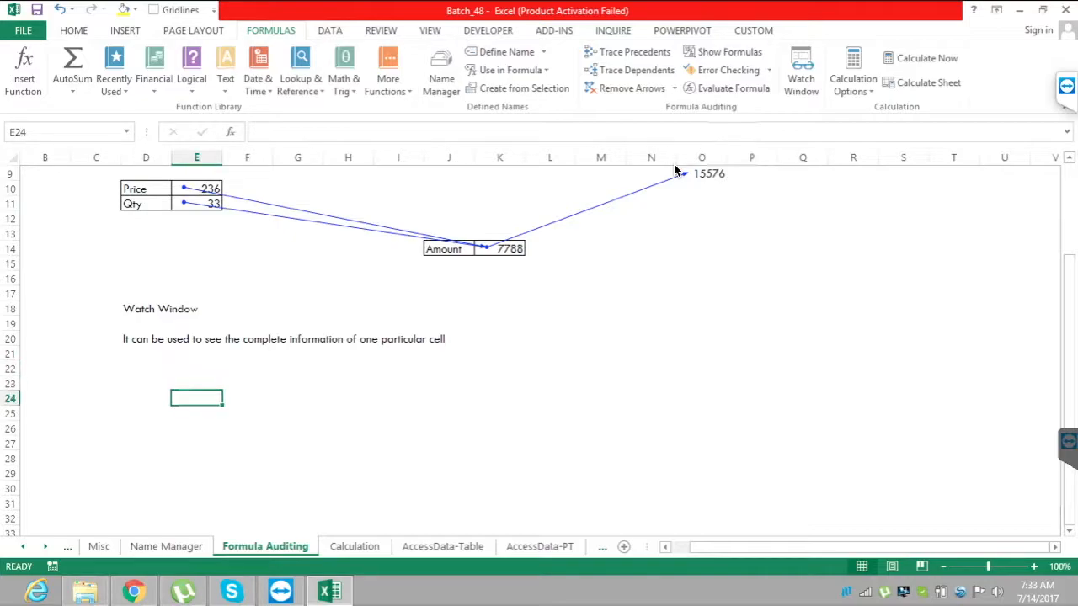
pyautogui.hotkey('alt', 'F3')
pyautogui.write('rngWatchWindowEx')
pyautogui.press('Return')
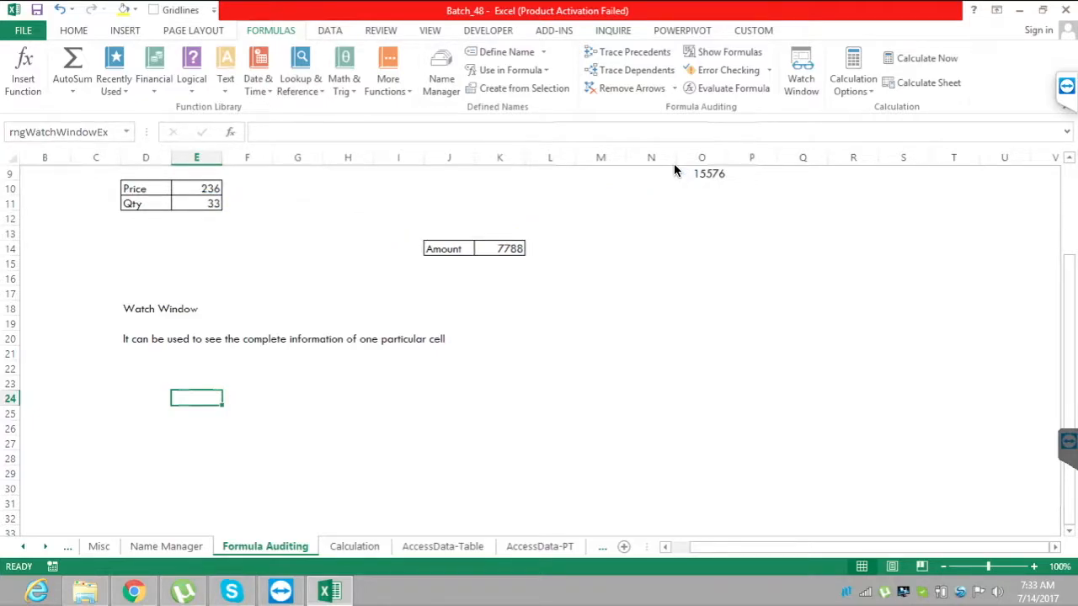
# Enter the formula =8*9 in the named cell E24.
pyautogui.write('=')
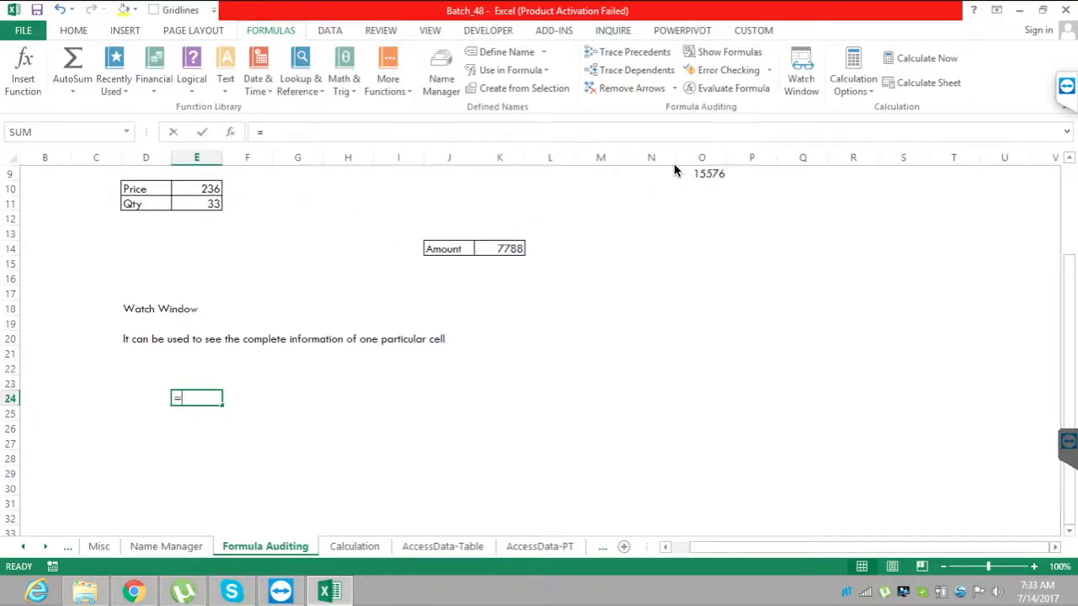
pyautogui.write('8*9')
pyautogui.press('Return')
pyautogui.press('Up')
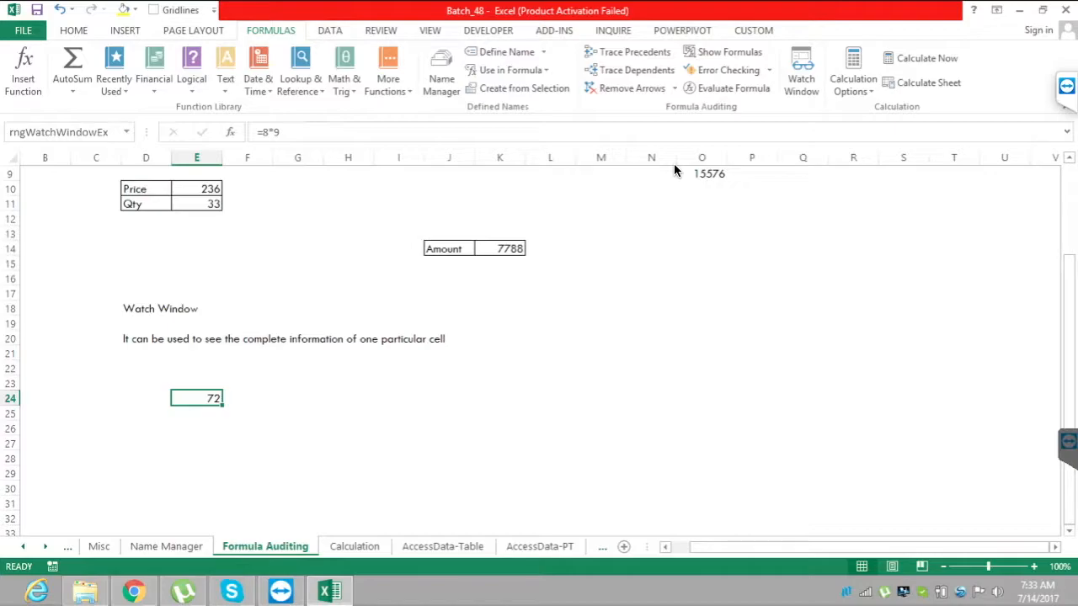
# Add cell E24 to the Watch Window, view its watch details, and close the Watch Window.
pyautogui.hotkey('alt', 'm')
pyautogui.press('w')
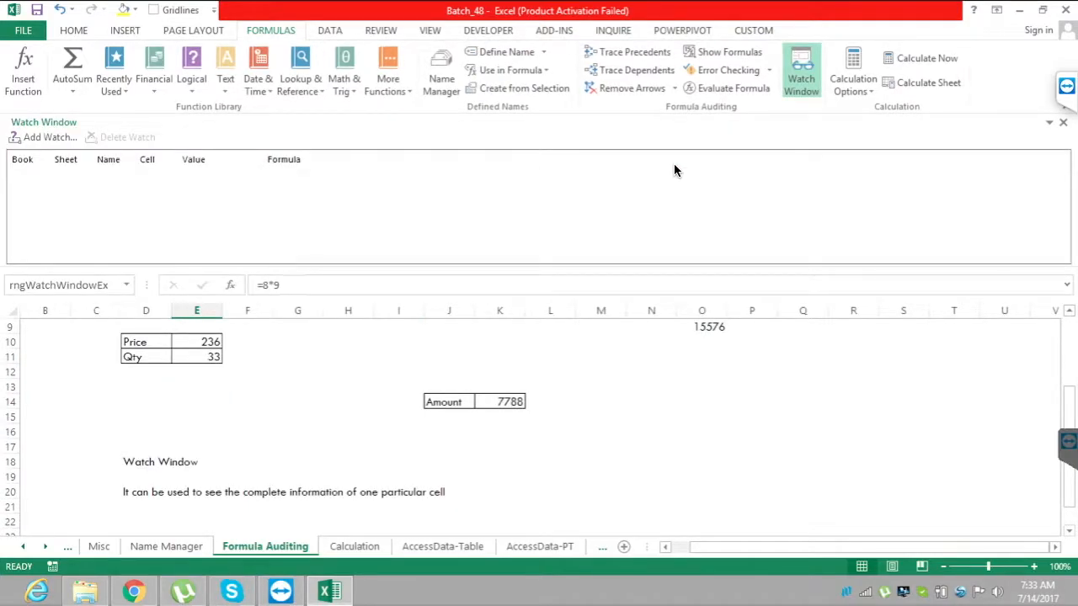
pyautogui.press('Return')
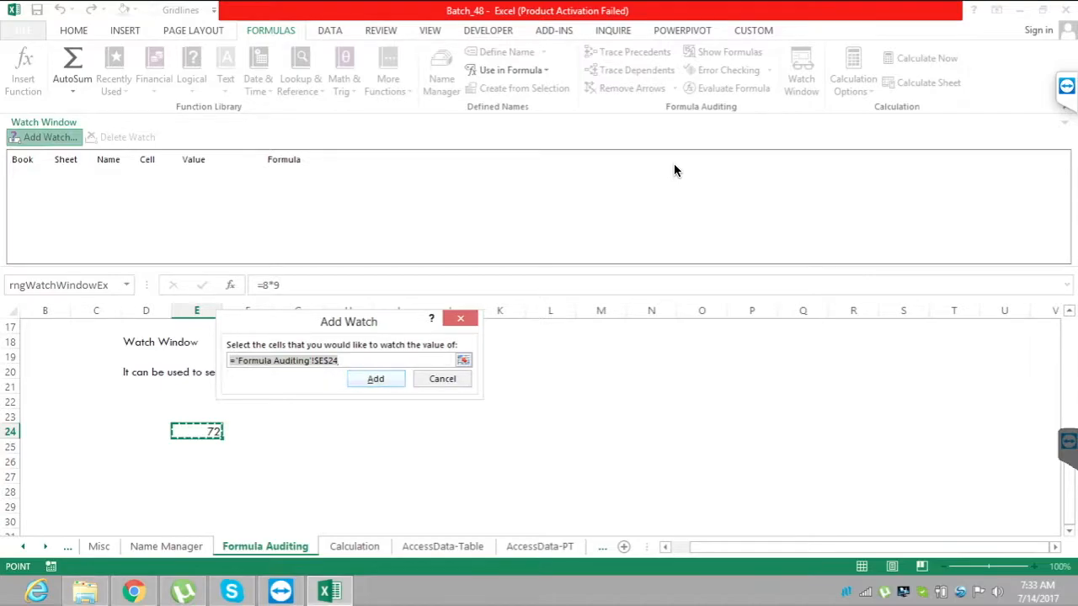
pyautogui.press('Return')
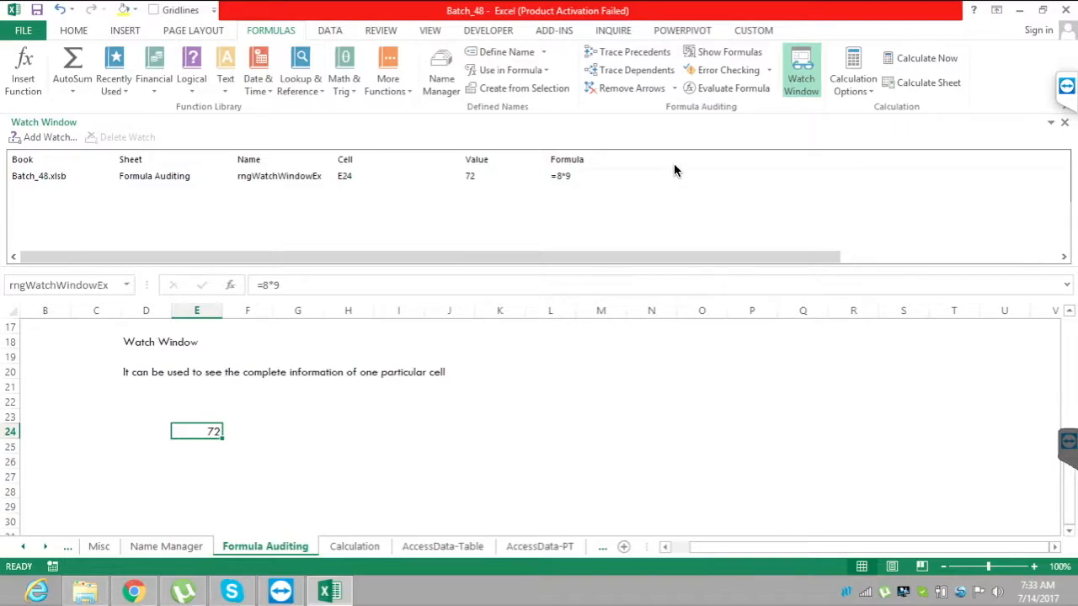
pyautogui.hotkey('alt', 'm')
pyautogui.press('w')
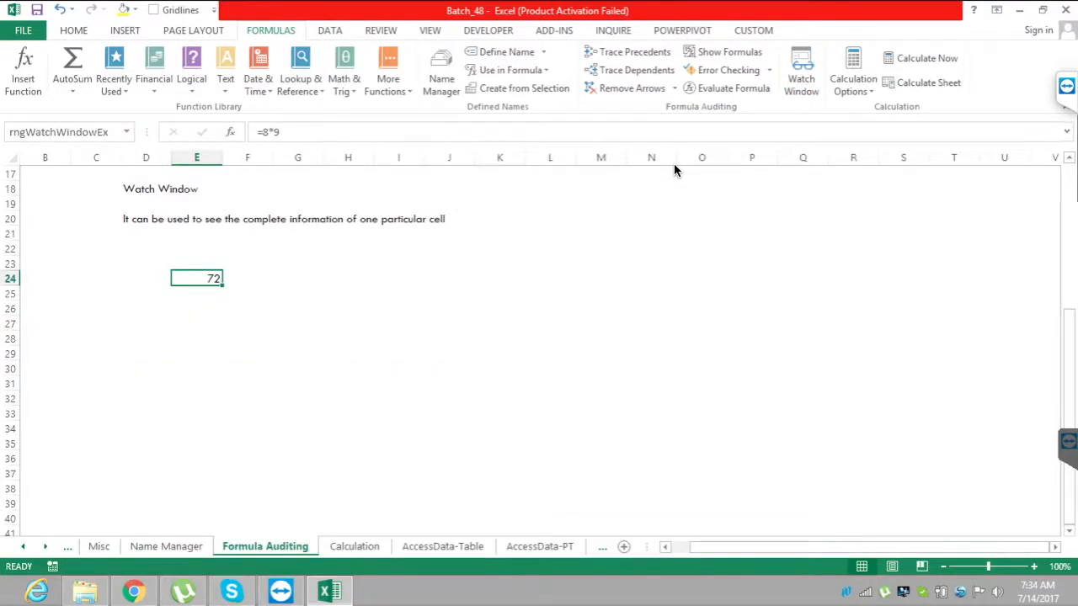
# On the Calculation sheet, enter 5 in G7 and 9 in I7 in the Automatic row.
pyautogui.hotkey('ctrl', 'pagedown')
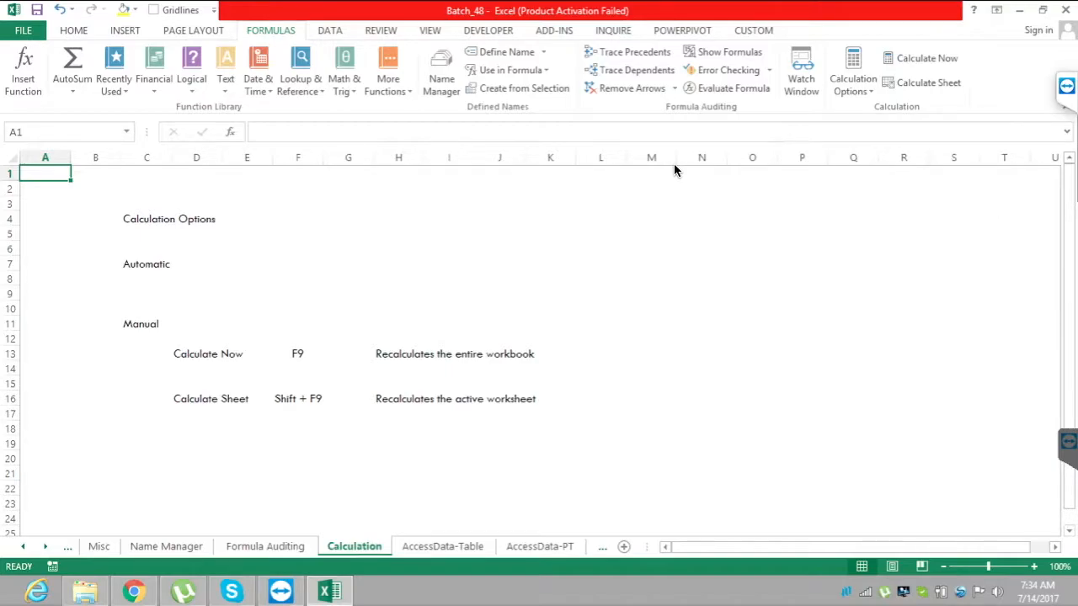
pyautogui.click(297, 233)
pyautogui.click(197, 265)
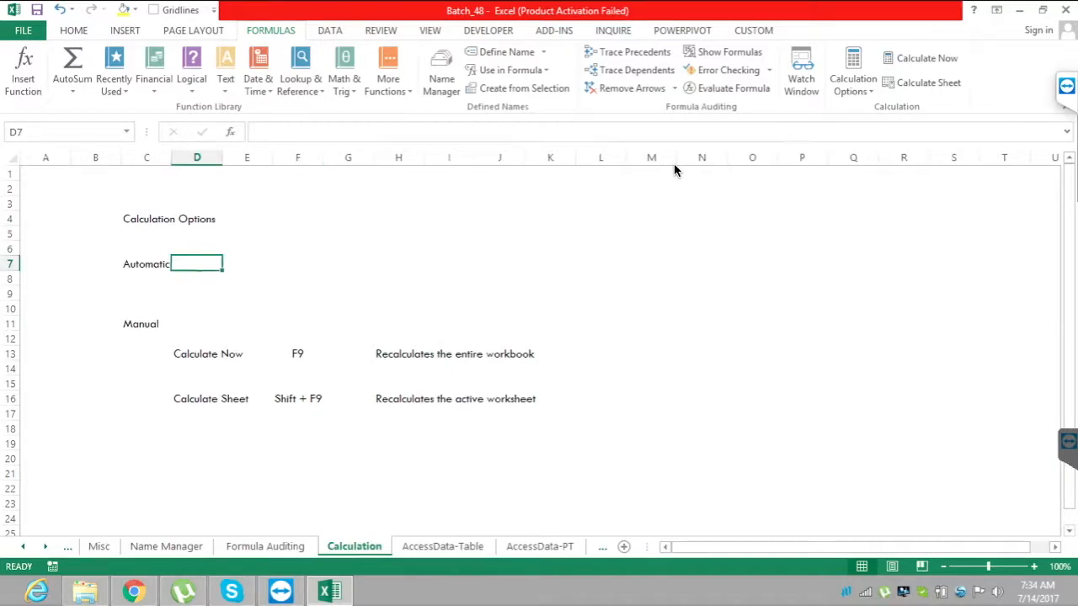
pyautogui.click(146, 324)
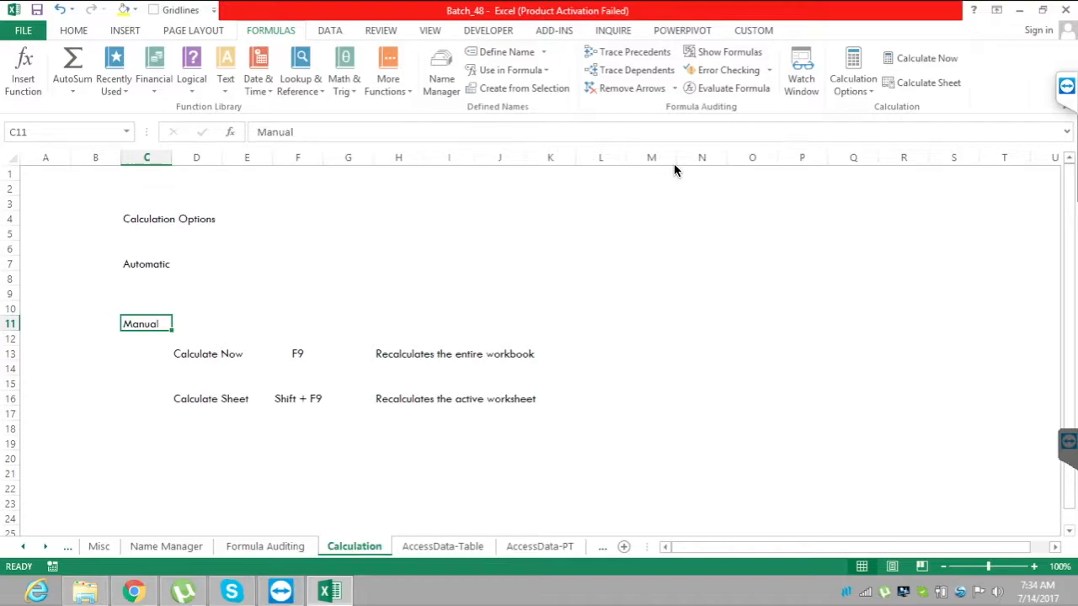
pyautogui.click(298, 263)
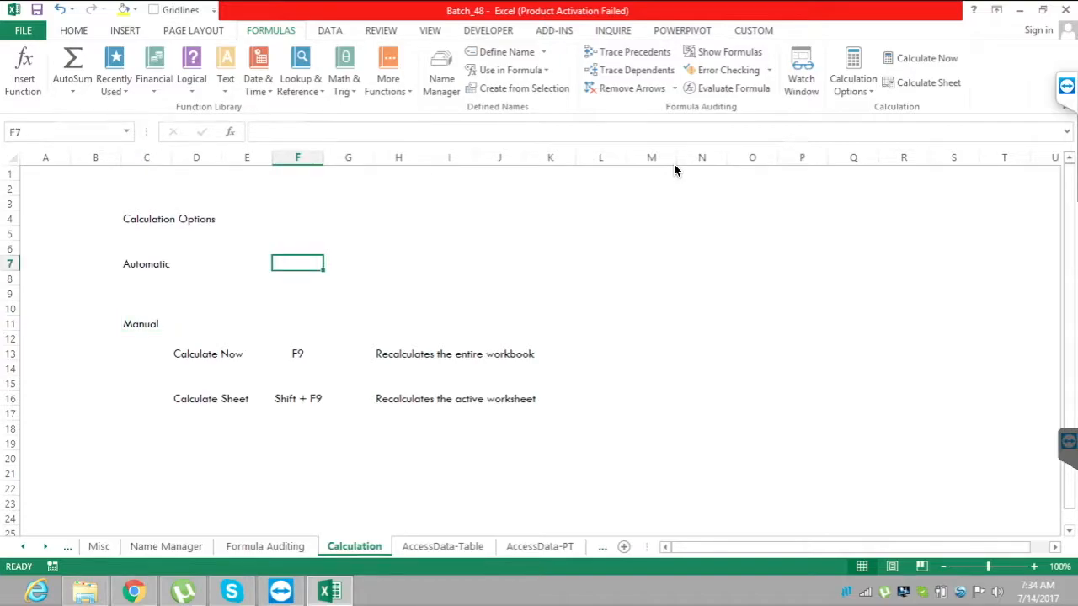
pyautogui.press('Right')
pyautogui.write('5')
pyautogui.press('Right')
pyautogui.press('Right')
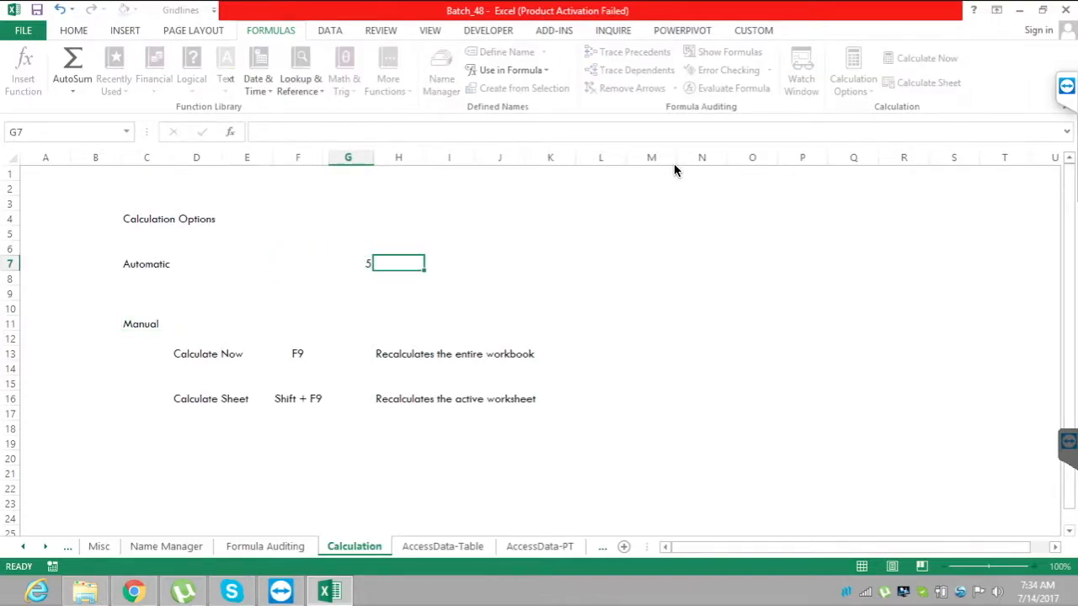
pyautogui.write('9')
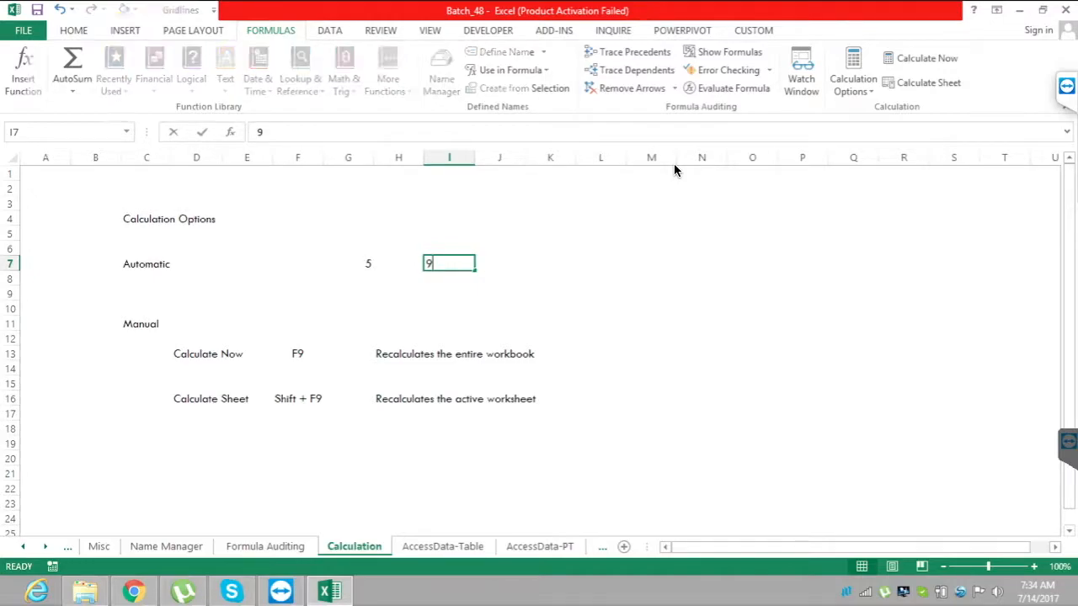
# Enter the formula =G7*I7 in K7 to multiply the two numbers in the Automatic row.
pyautogui.press('Right')
pyautogui.press('Right')
pyautogui.write('=')
pyautogui.press('Left')
pyautogui.press('Left')
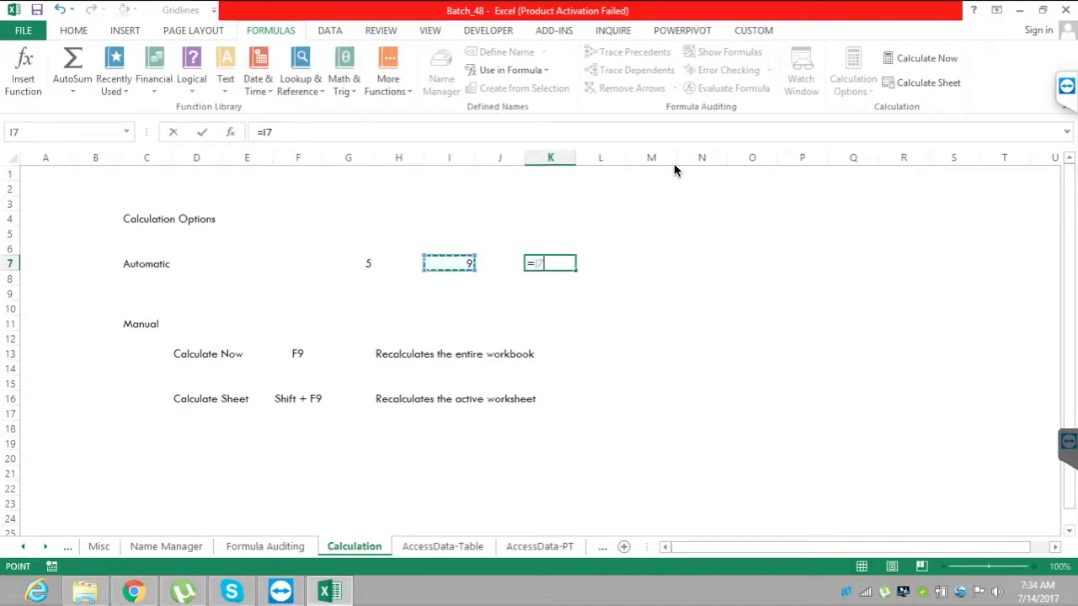
pyautogui.press('Left')
pyautogui.press('Left')
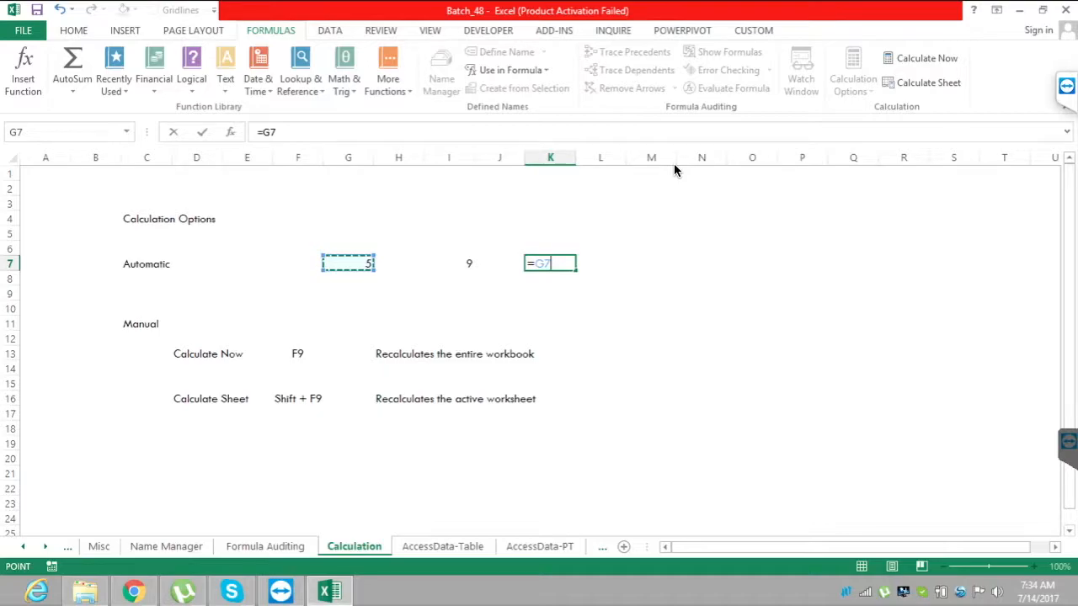
pyautogui.write('*')
pyautogui.press('Left')
pyautogui.press('Left')
pyautogui.press('Return')
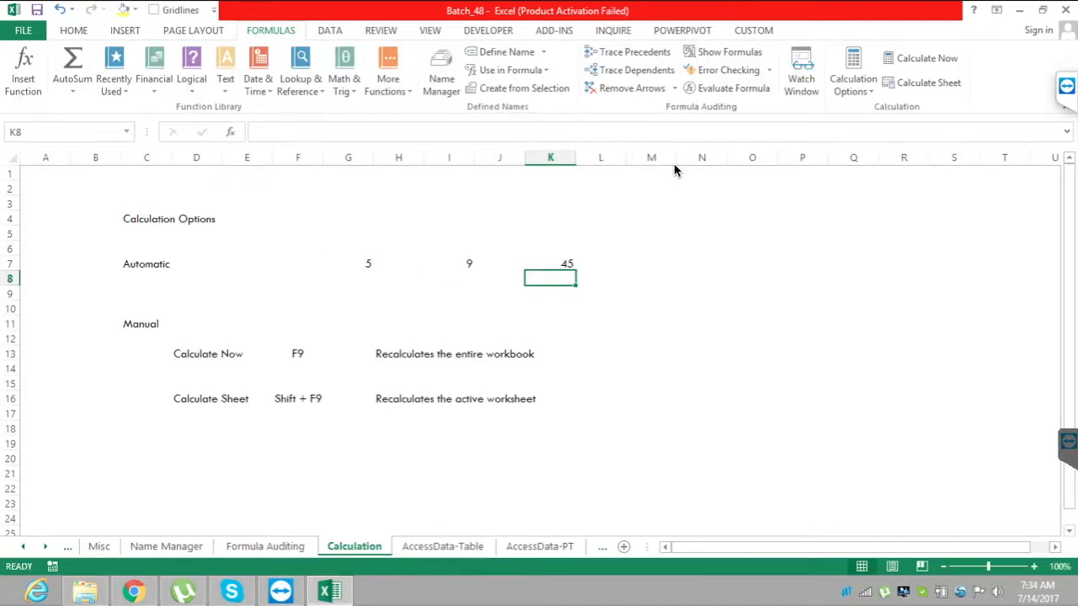
# Change the value in I7 to 6 and check the automatically recalculated product in K7.
pyautogui.press('Up')
pyautogui.press('Left')
pyautogui.press('Left')
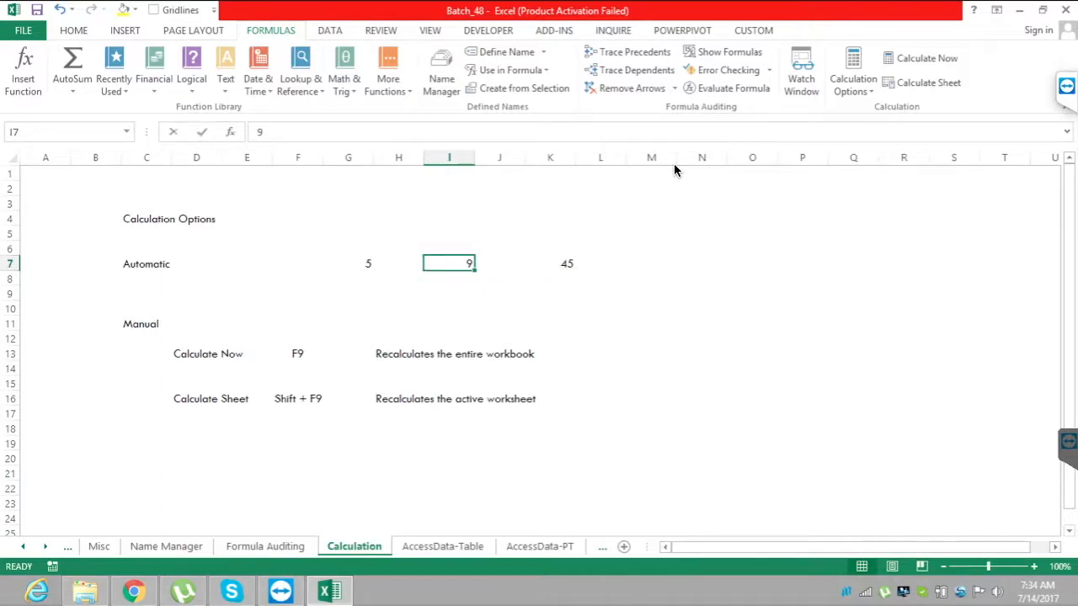
pyautogui.write('6')
pyautogui.press('Tab')
pyautogui.press('Right')
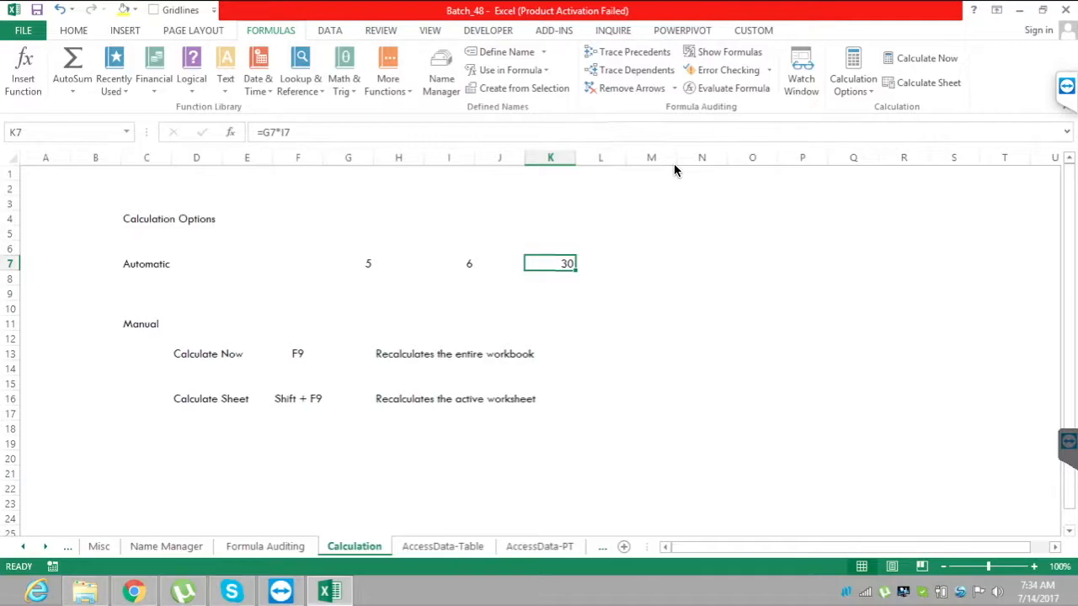
# Switch the calculation mode to Manual and change the value in I7 to 9.
pyautogui.click(854, 80)
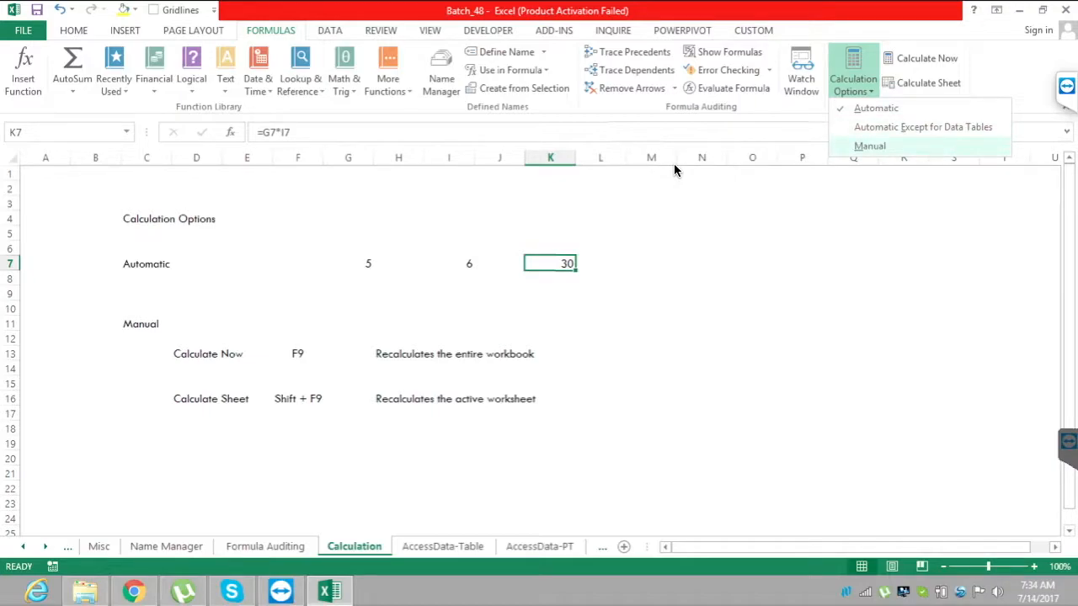
pyautogui.click(870, 146)
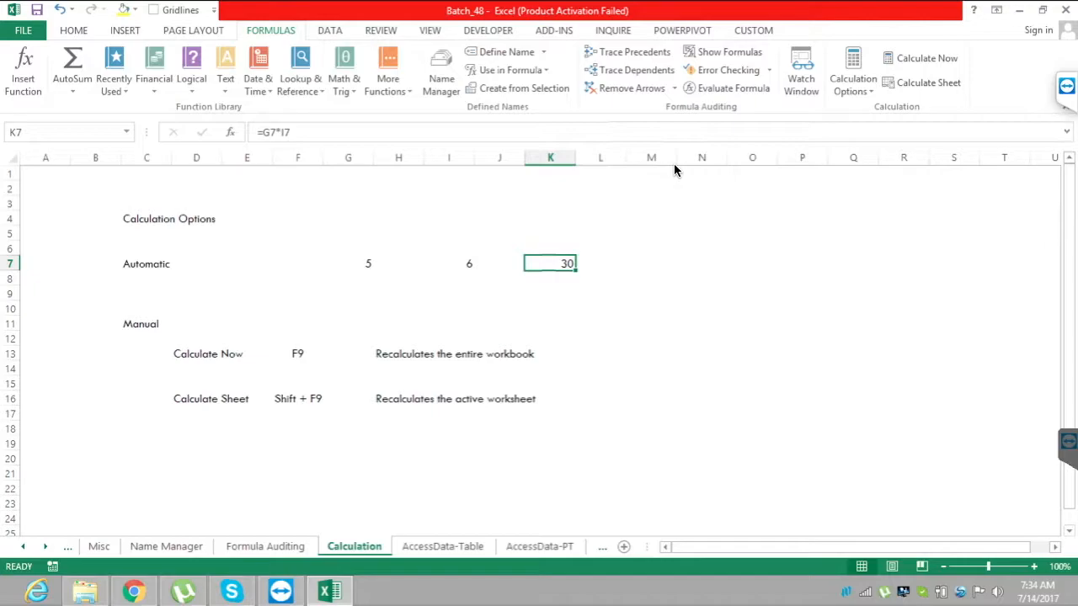
pyautogui.press('Left')
pyautogui.press('Left')
pyautogui.write('9')
pyautogui.press('Return')
# Go back to the product in K7 and recalculate the entire workbook.
pyautogui.press('Up')
pyautogui.press('Right')
pyautogui.press('Right')
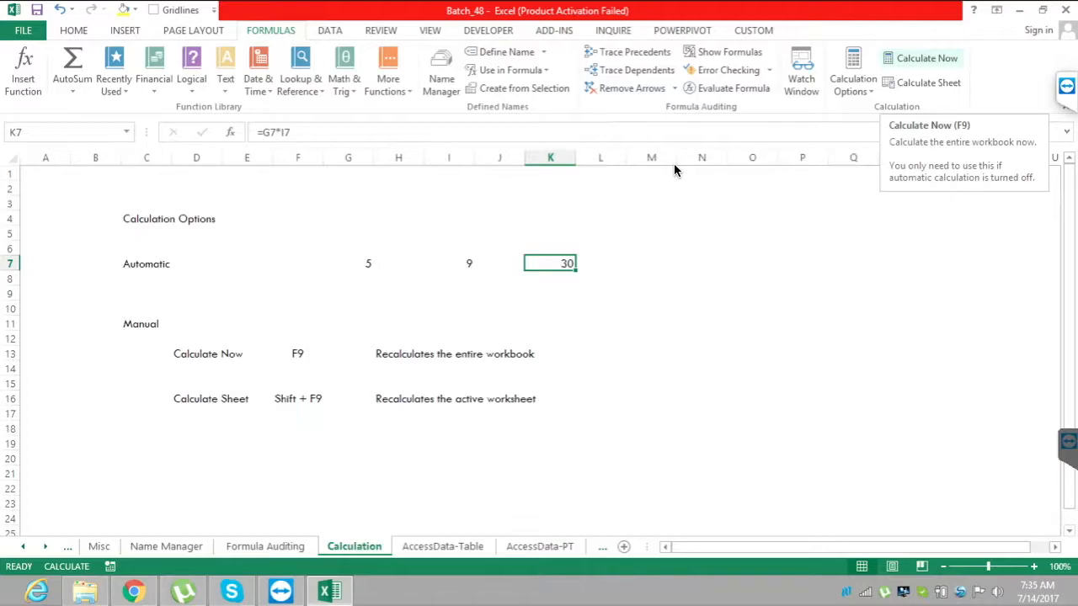
pyautogui.press('F9')
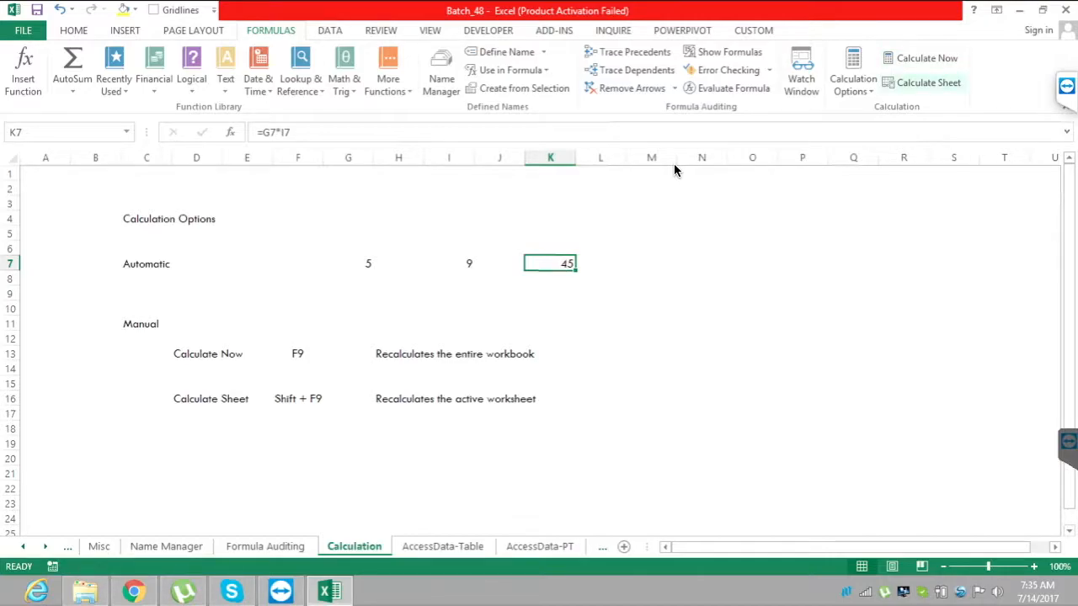
# Change the value in I7 to 5 and recalculate the workbook manually.
pyautogui.press('Left')
pyautogui.press('Left')
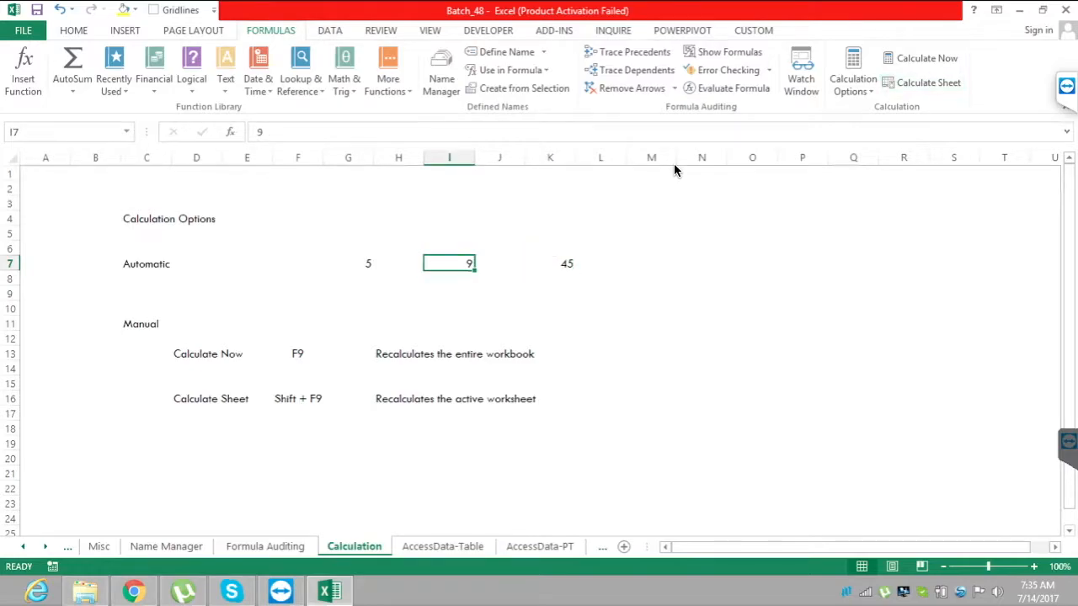
pyautogui.write('5')
pyautogui.click(651, 368)
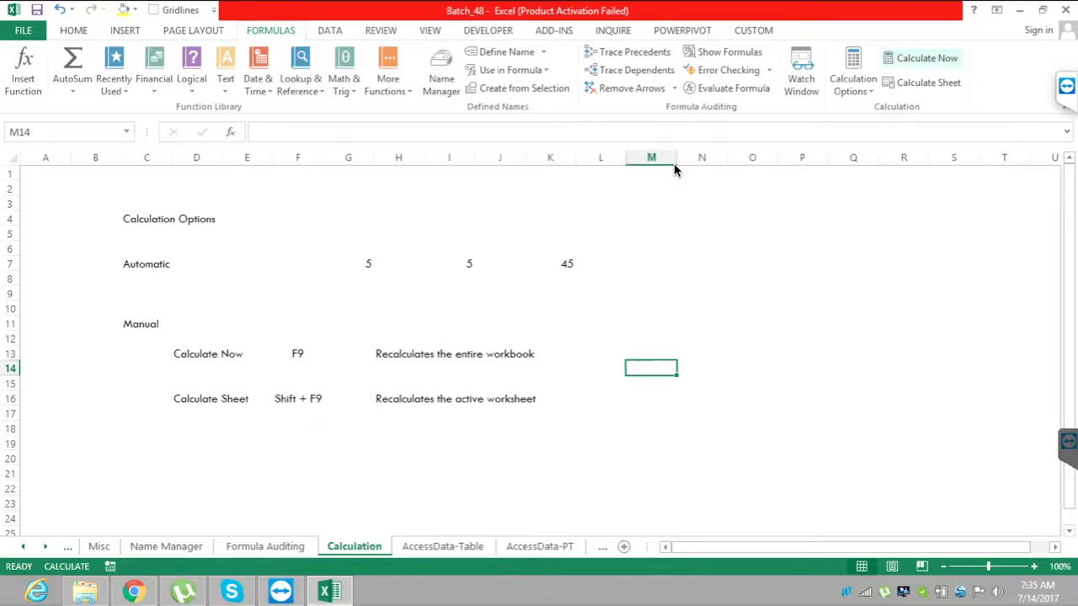
pyautogui.press('F9')
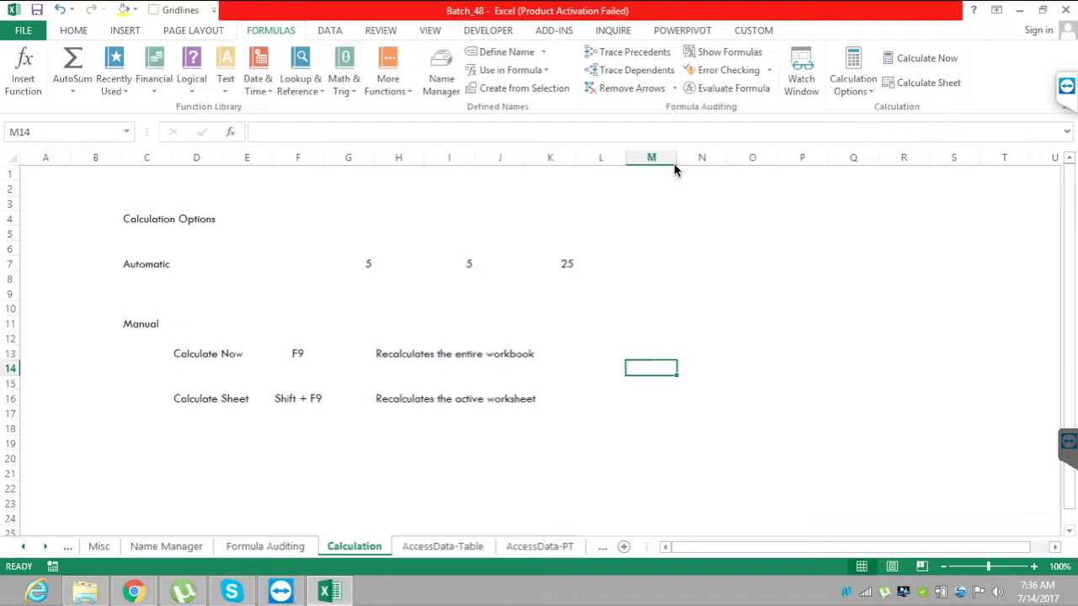
# Enter 9 in cell M14.
pyautogui.write('9')
pyautogui.press('Return')
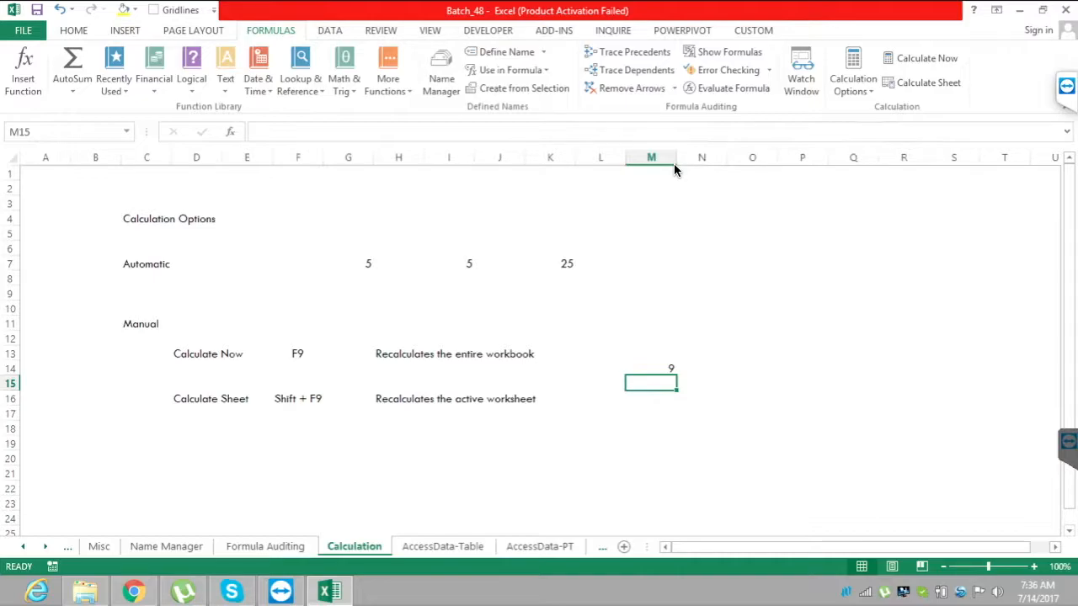
# Review the available calculation modes, then leave the setting at Manual.
pyautogui.hotkey('alt', 'm')
pyautogui.press('x')
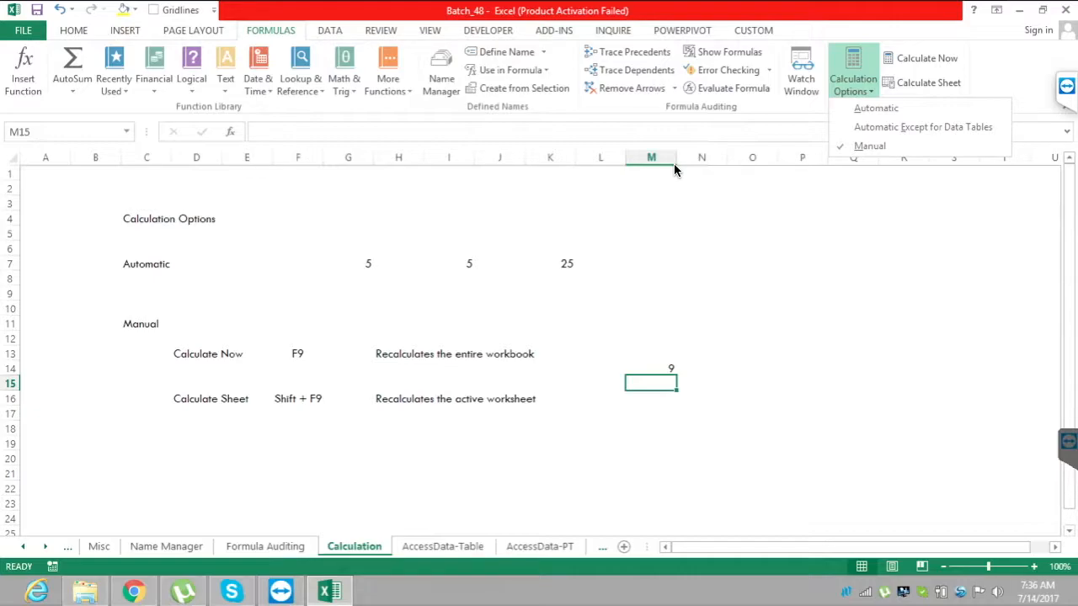
pyautogui.press('Up')
pyautogui.press('Up')
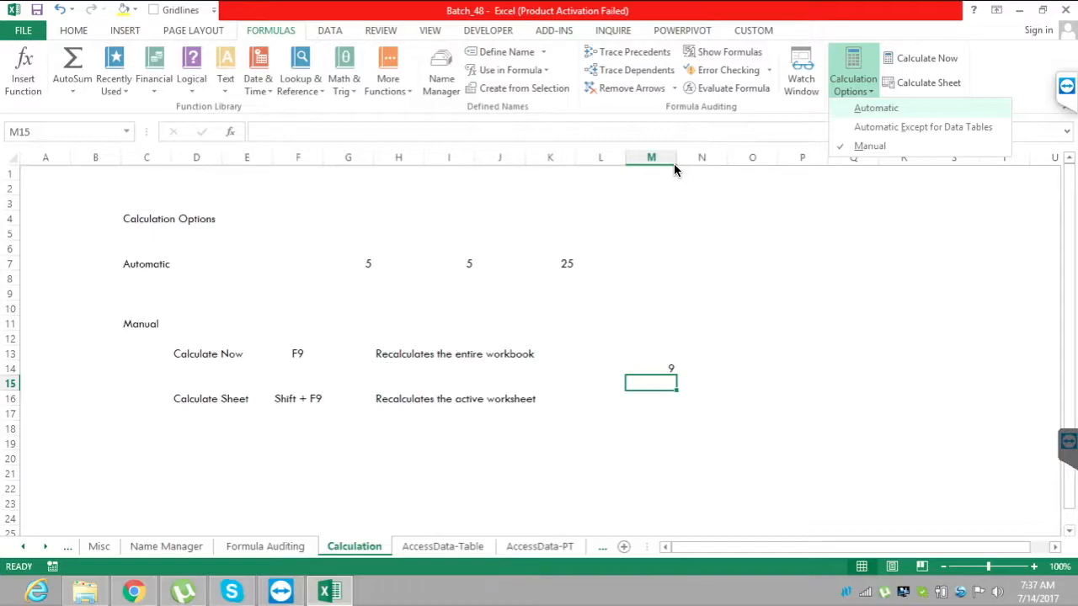
pyautogui.press('Escape')
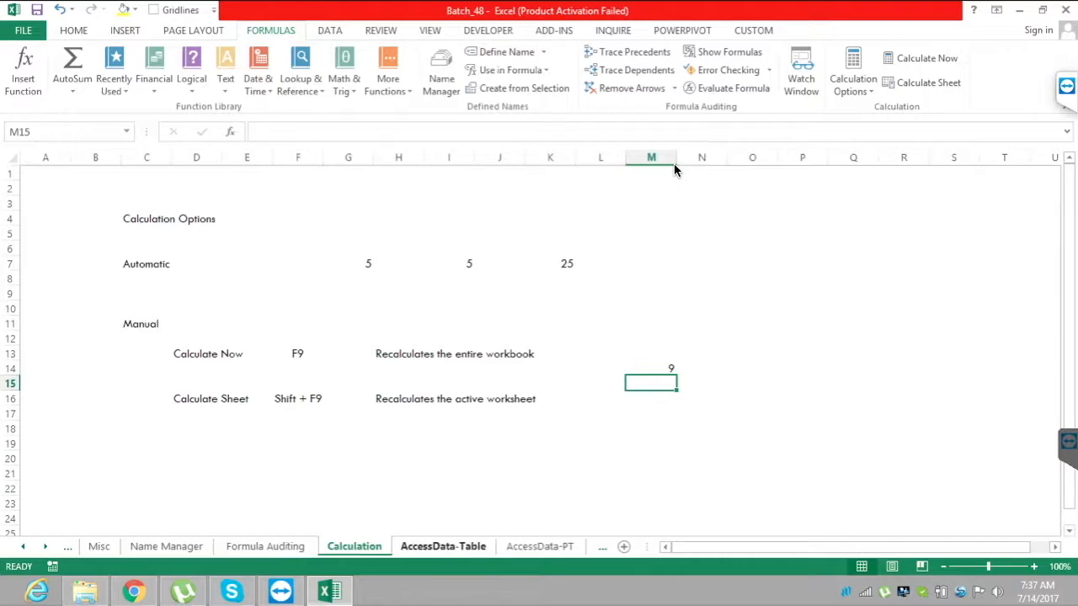
# On the AccessData-Table sheet, import Order Summary from the Access database Database1 as a table starting at A1.
pyautogui.click(330, 30)
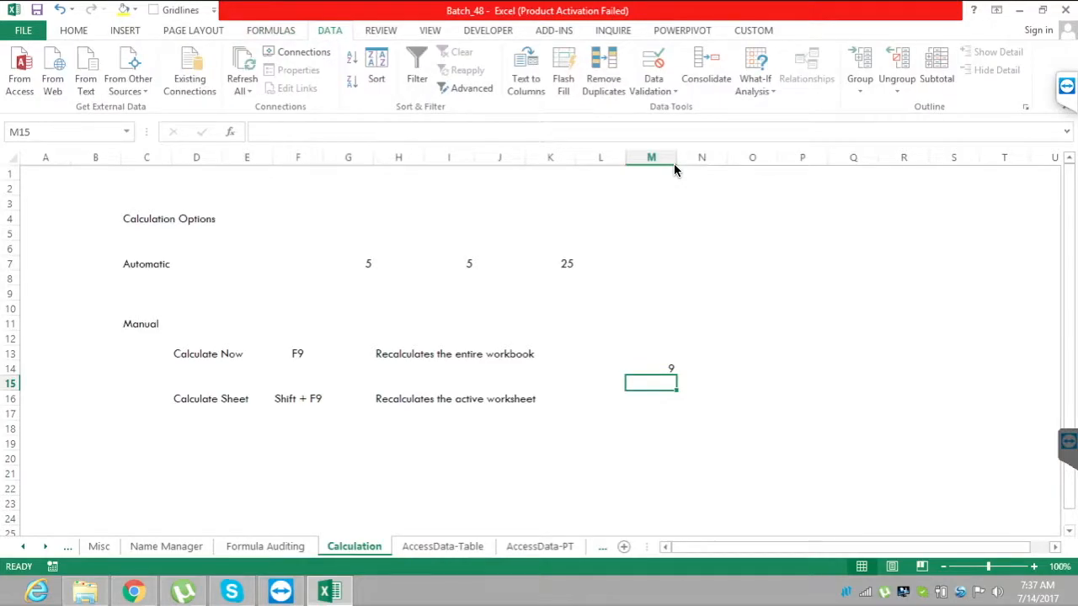
pyautogui.click(442, 547)
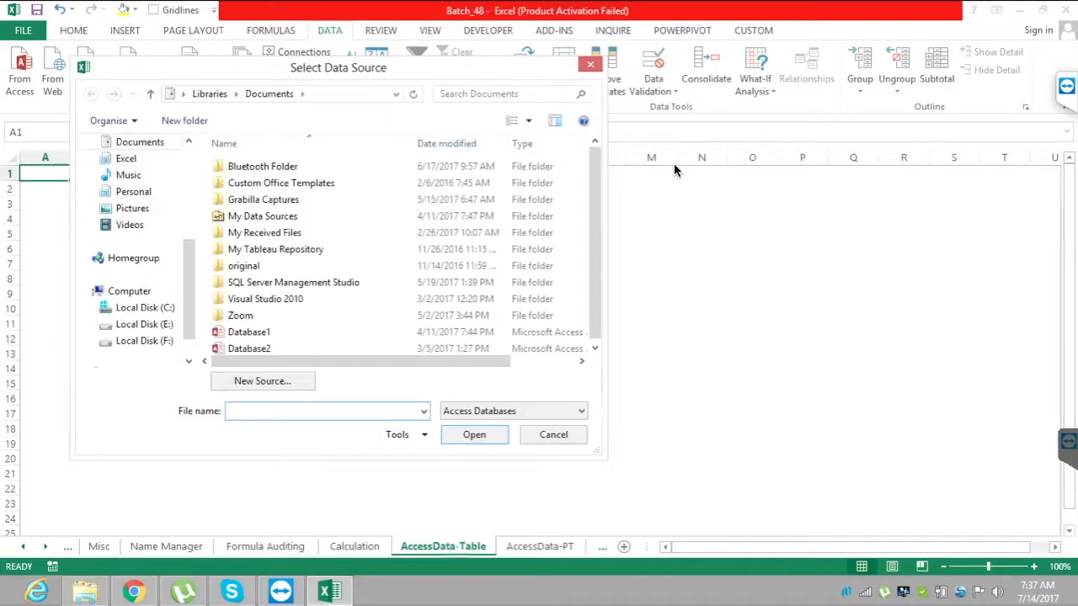
pyautogui.click(295, 331)
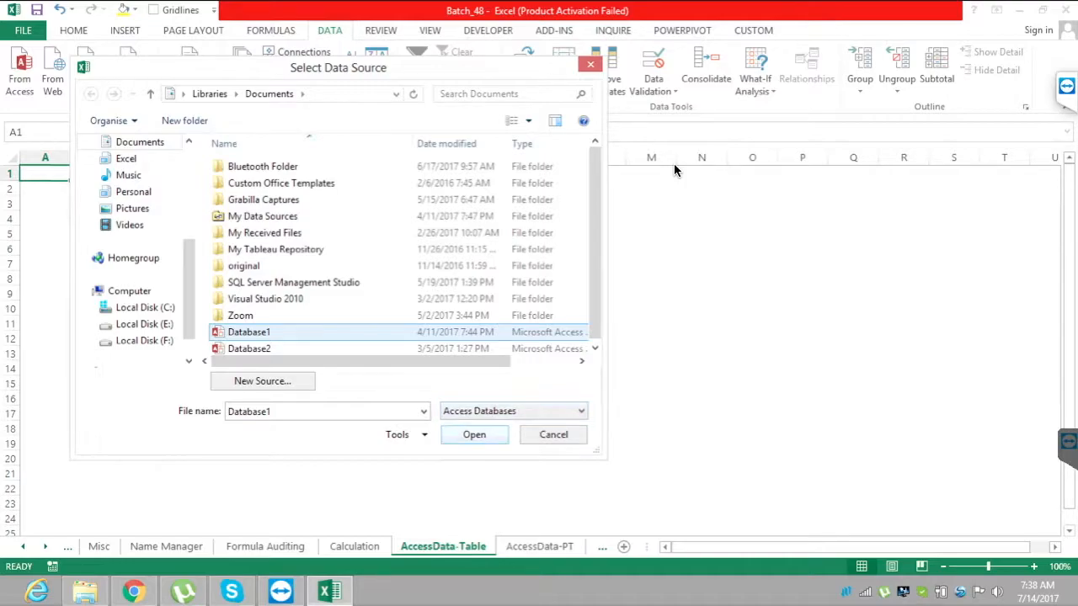
pyautogui.press('Return')
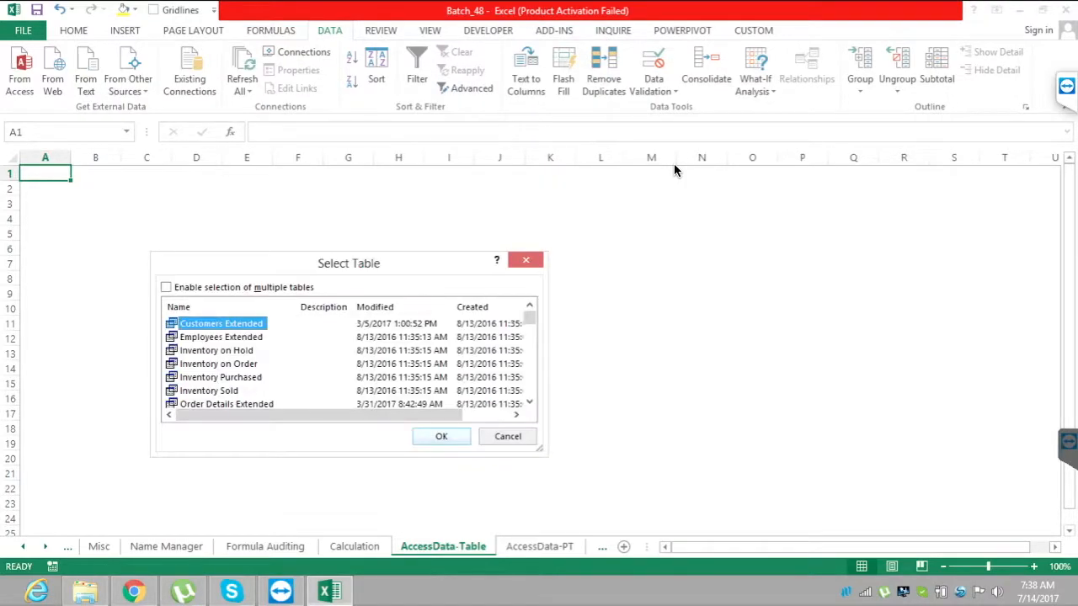
pyautogui.scroll(-2, 674, 170)
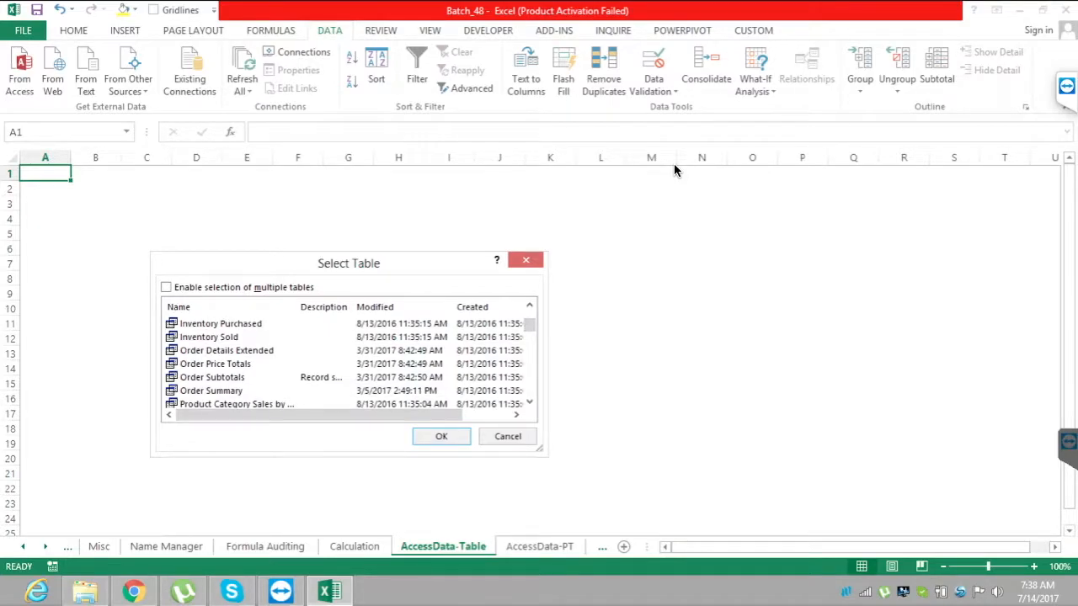
pyautogui.click(210, 390)
pyautogui.press('Return')
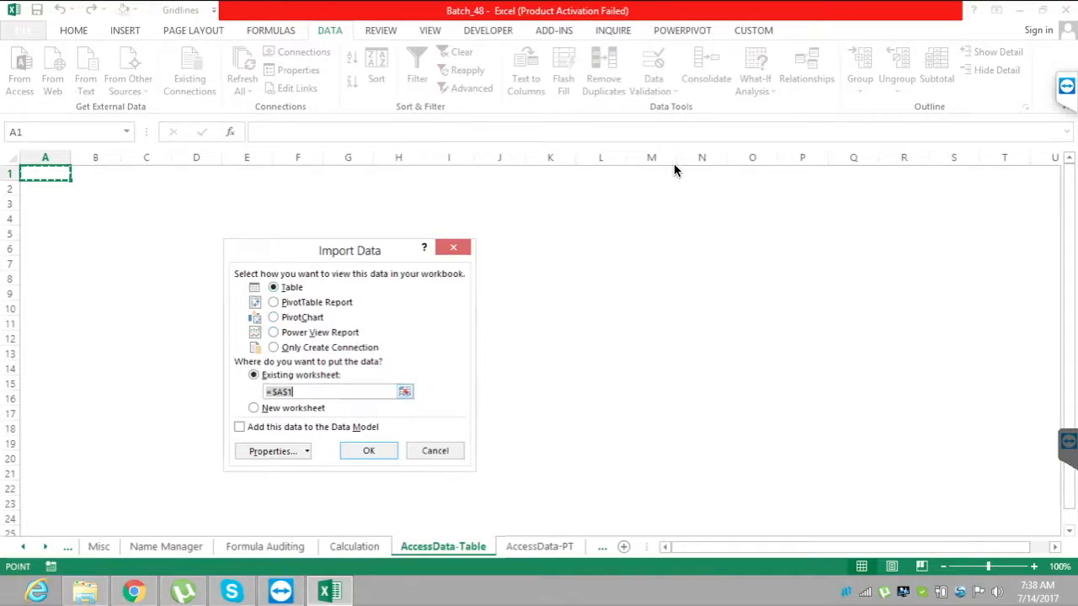
pyautogui.press('Return')
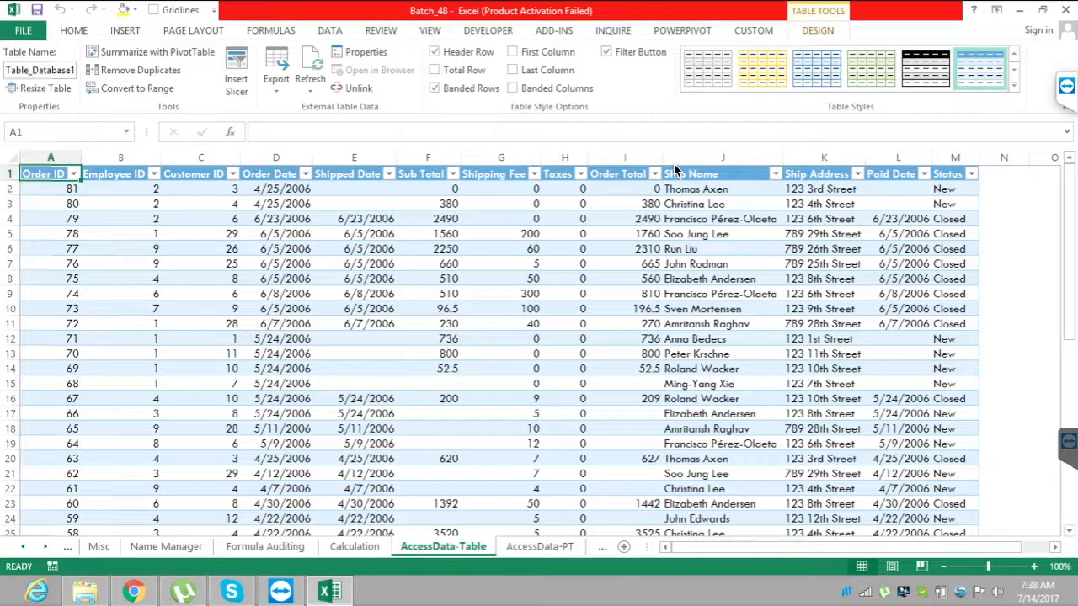
# On the AccessData-PT sheet, import Order Summary from the Access database Database1 as a PivotTable Report at A1.
pyautogui.hotkey('ctrl', 'pagedown')
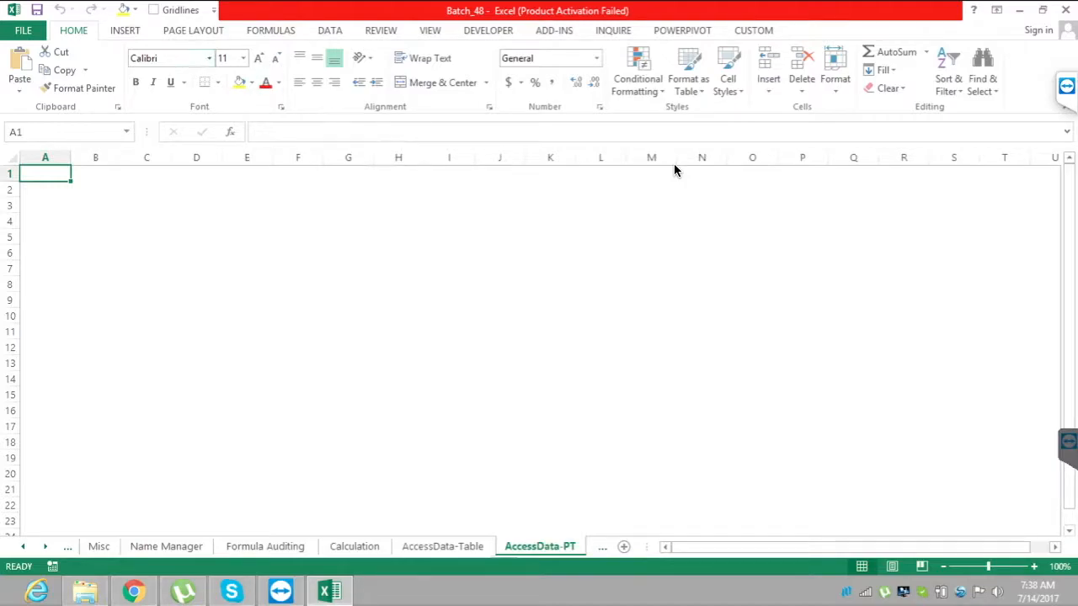
pyautogui.hotkey('alt', 'a')
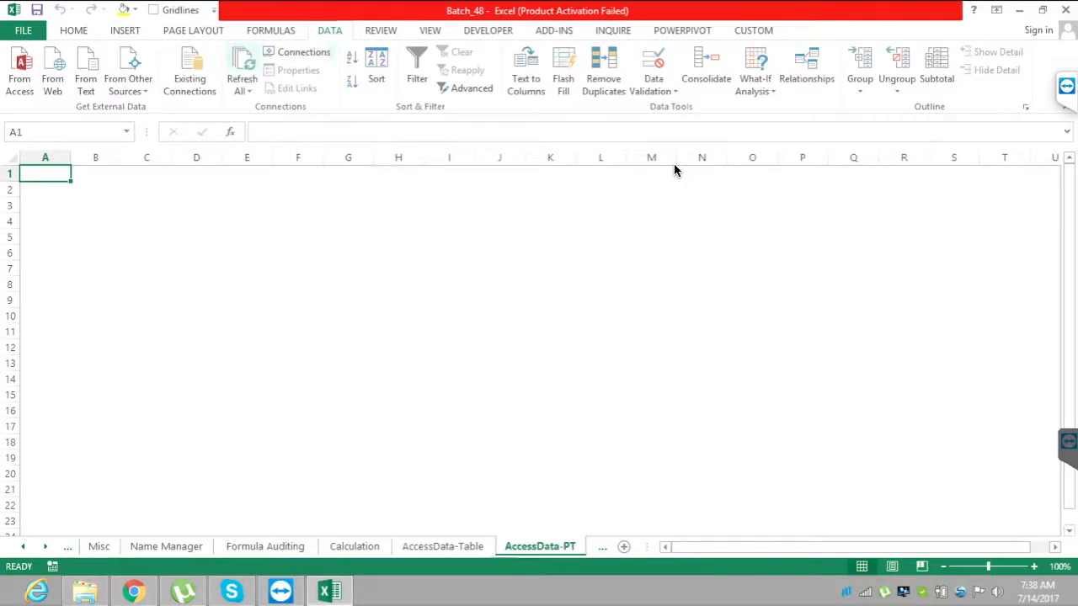
pyautogui.click(21, 71)
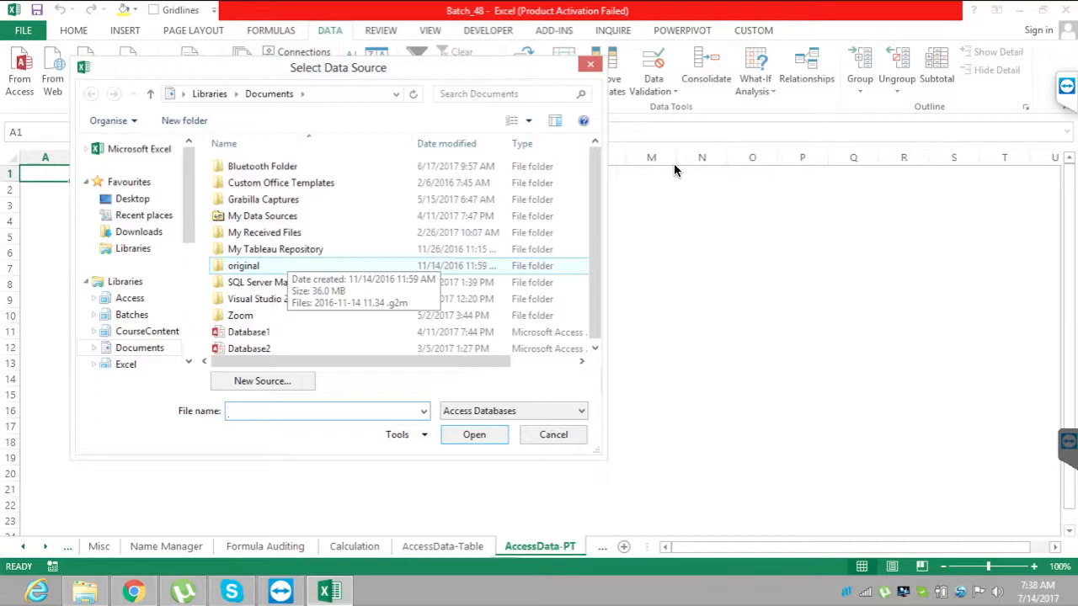
pyautogui.click(249, 331)
pyautogui.click(475, 434)
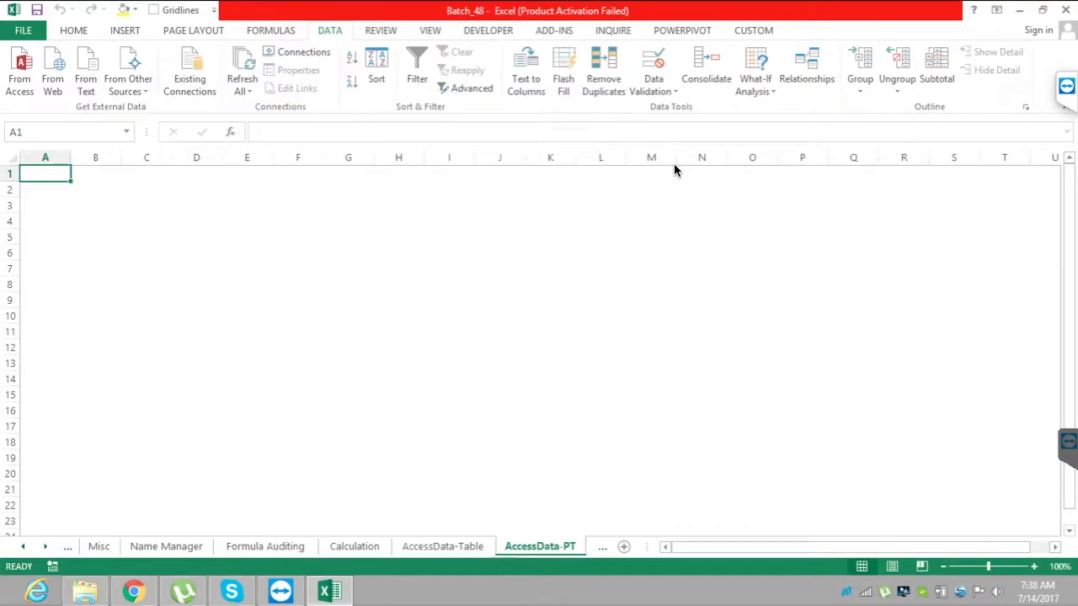
pyautogui.scroll(-2, 345, 362)
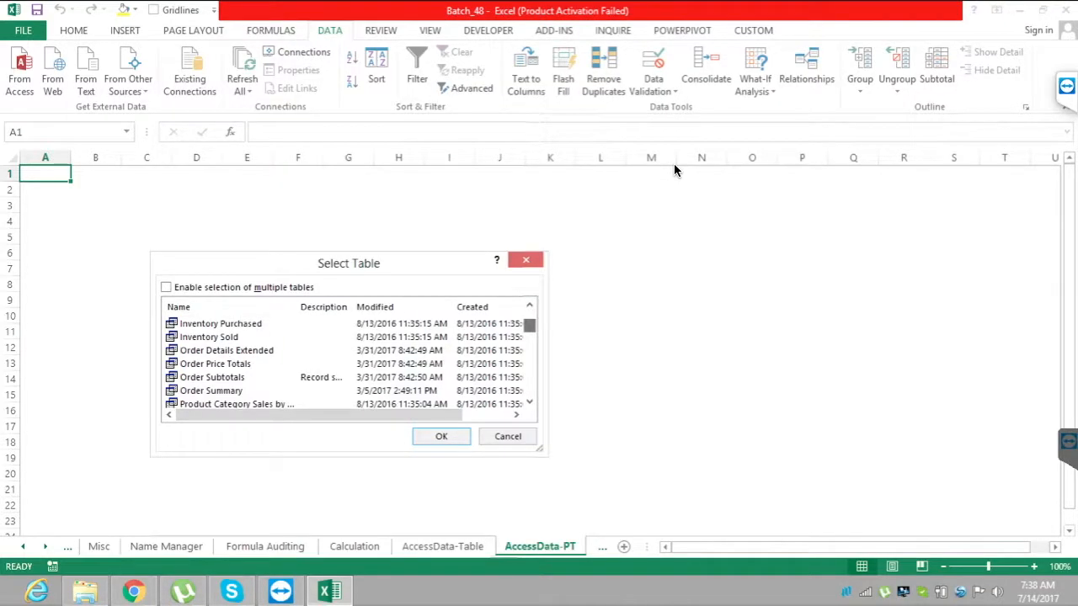
pyautogui.click(211, 364)
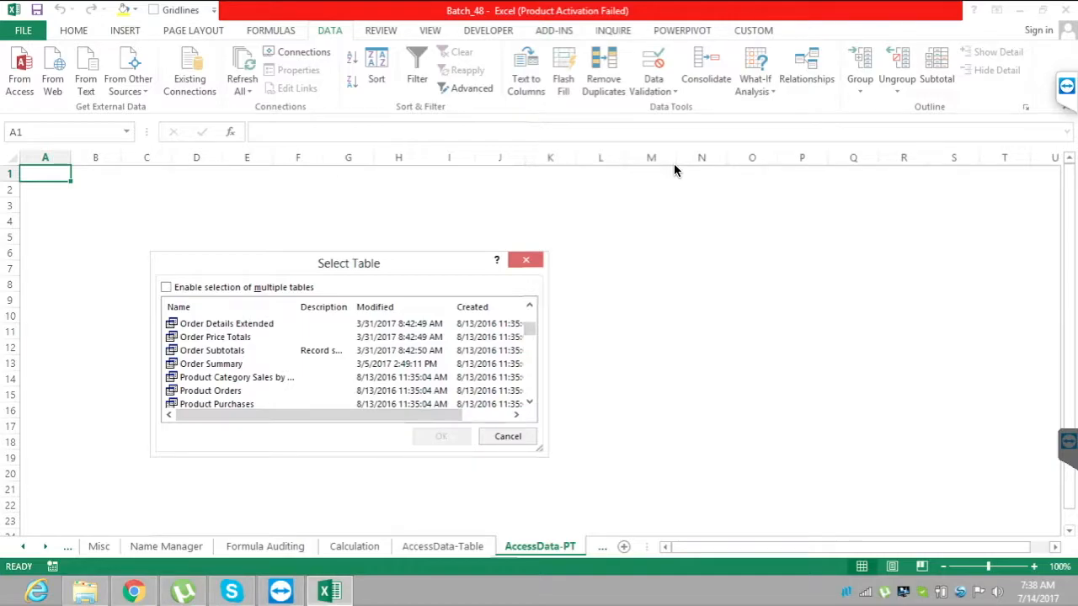
pyautogui.click(211, 364)
pyautogui.click(442, 437)
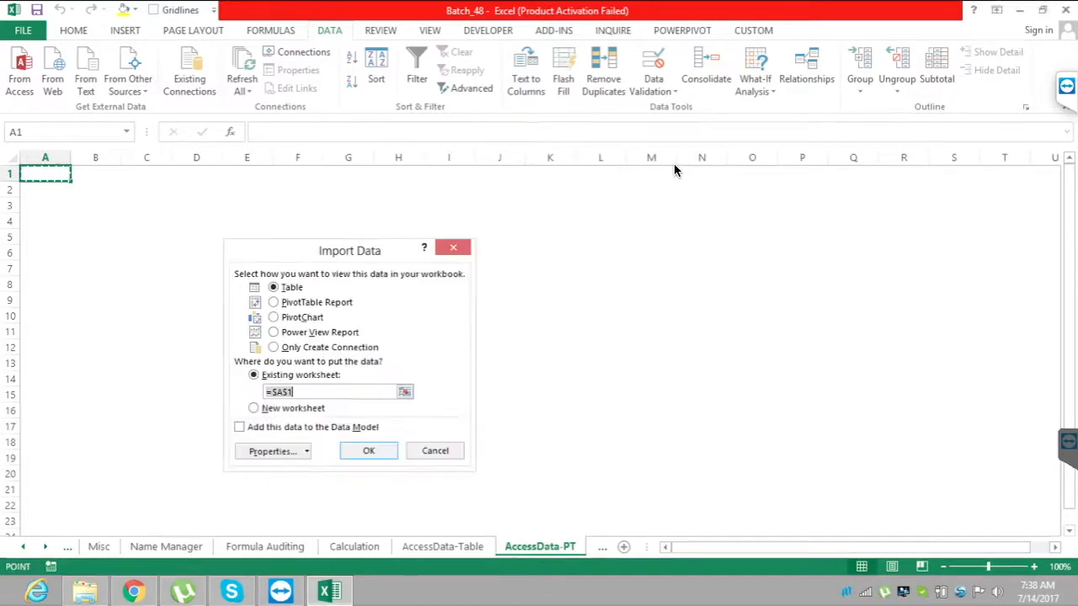
pyautogui.click(274, 302)
pyautogui.click(368, 450)
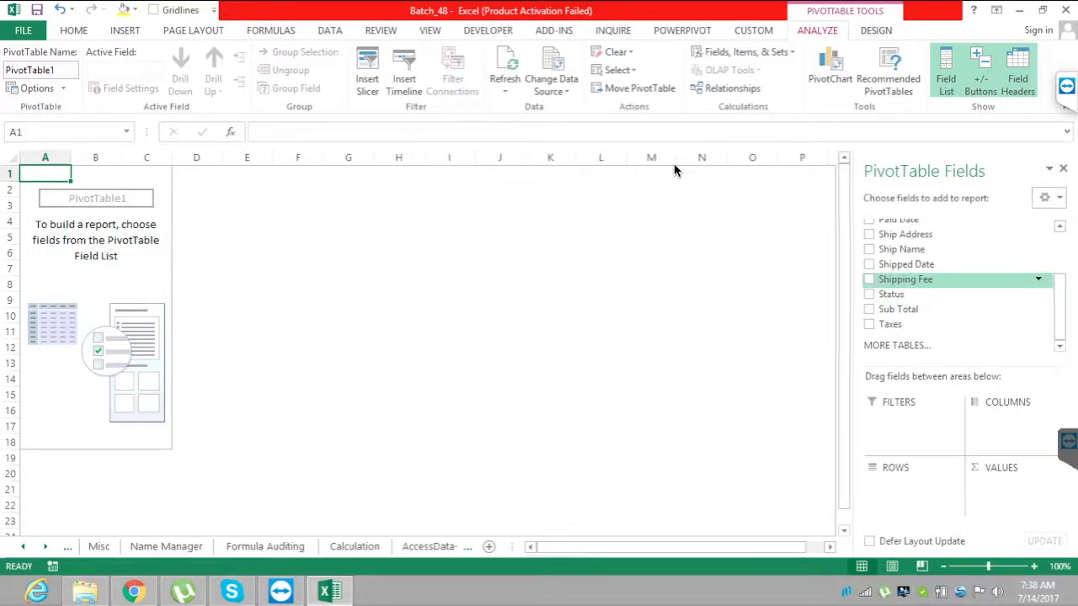
# Add Ship Name to the PivotTable rows and Shipping Fee to its values, and compare it with the AccessData-Table sheet.
pyautogui.moveTo(902, 249); pyautogui.dragTo(912, 486)
pyautogui.moveTo(905, 280); pyautogui.dragTo(1015, 486)
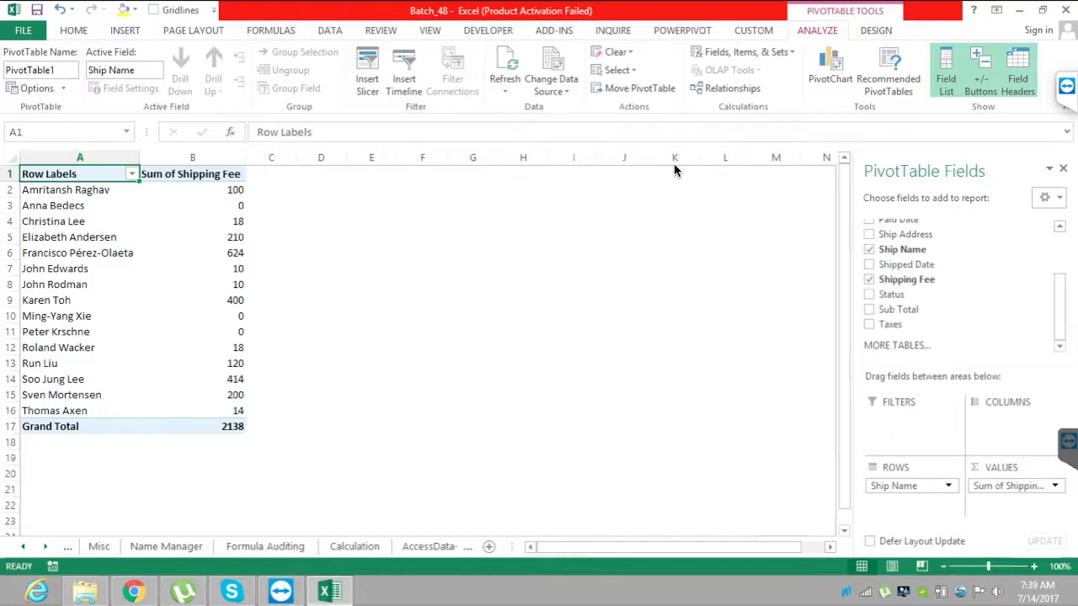
pyautogui.click(428, 547)
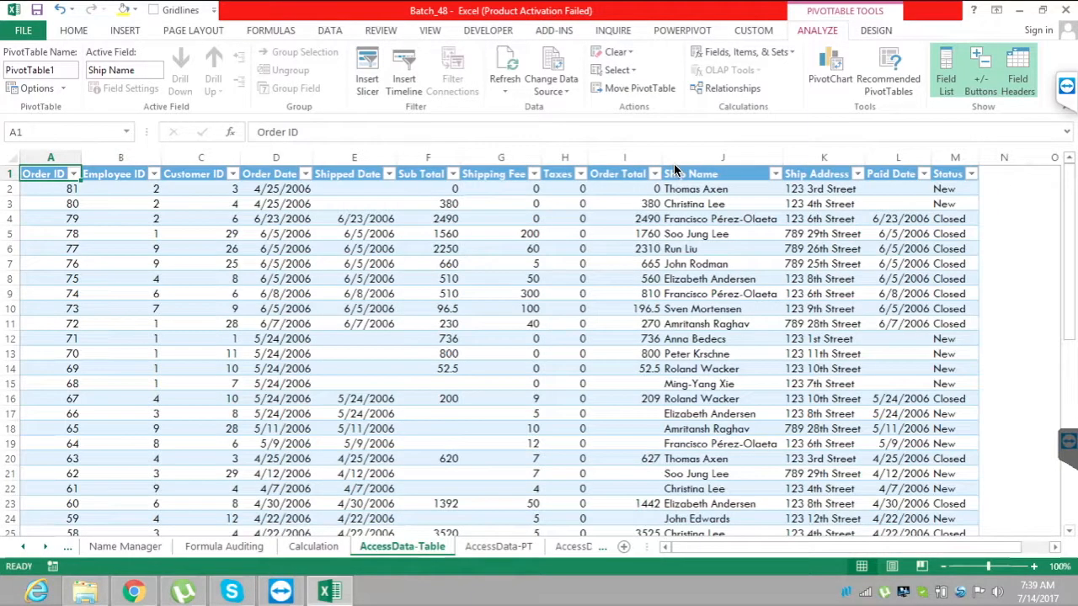
pyautogui.click(500, 547)
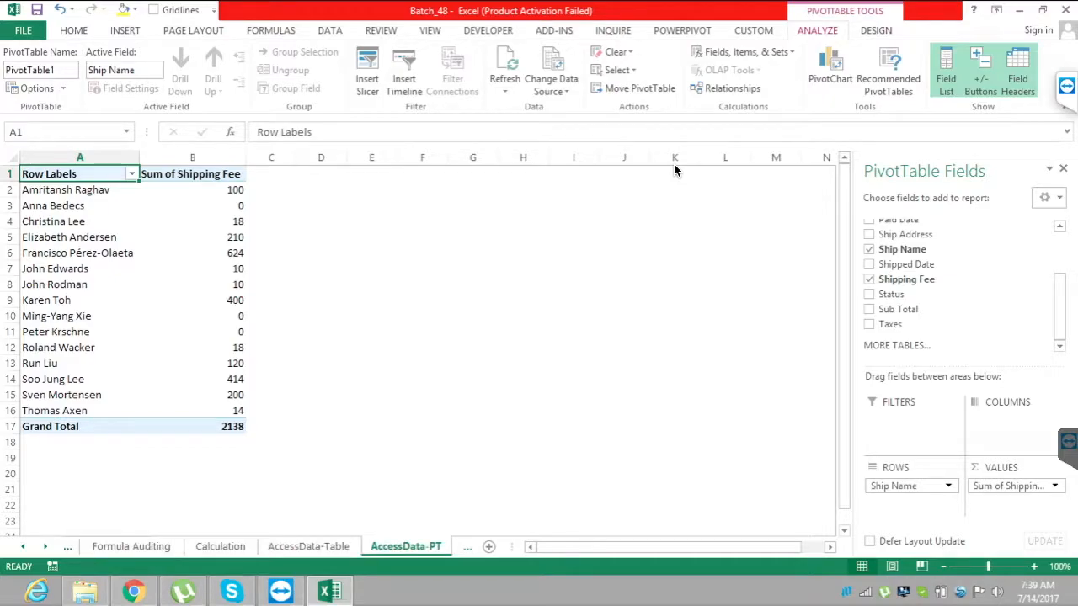
pyautogui.hotkey('ctrl', 'pagedown')
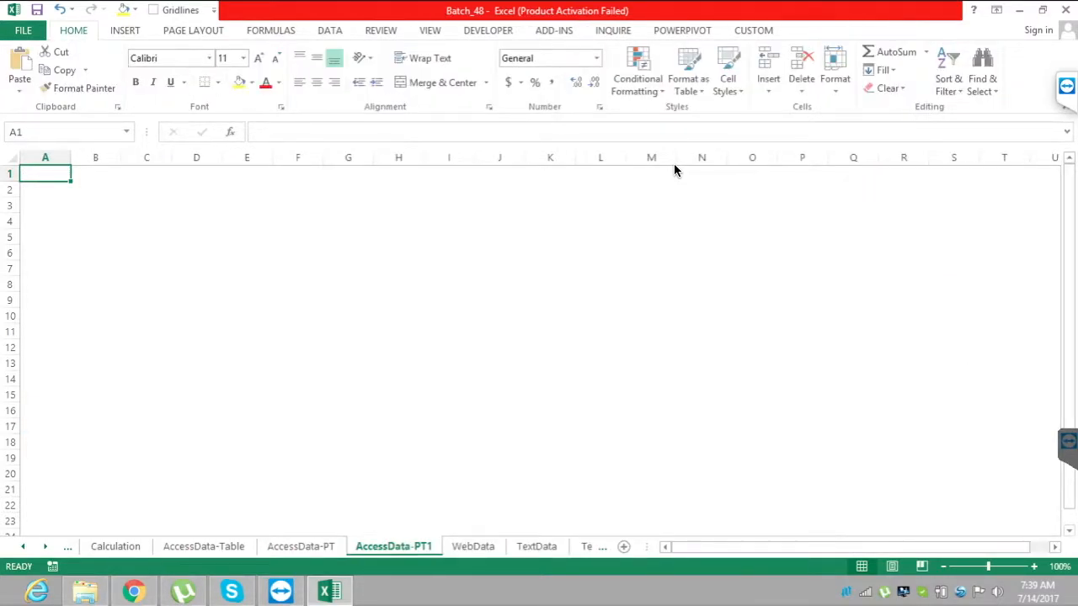
pyautogui.hotkey('ctrl', 'pagedown')
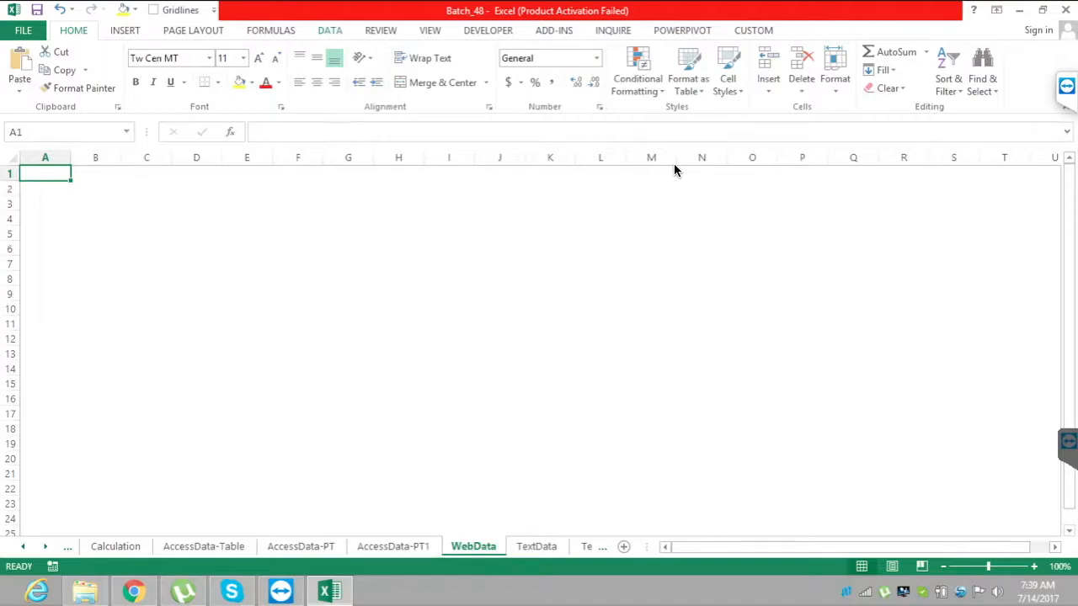
pyautogui.hotkey('alt', 'a')
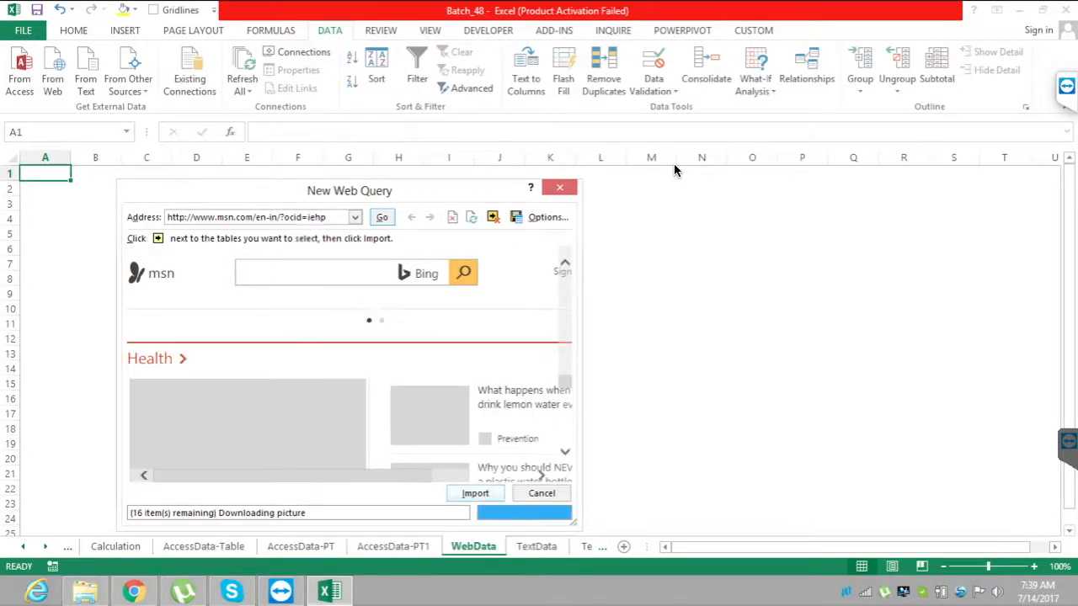
pyautogui.press('Escape')
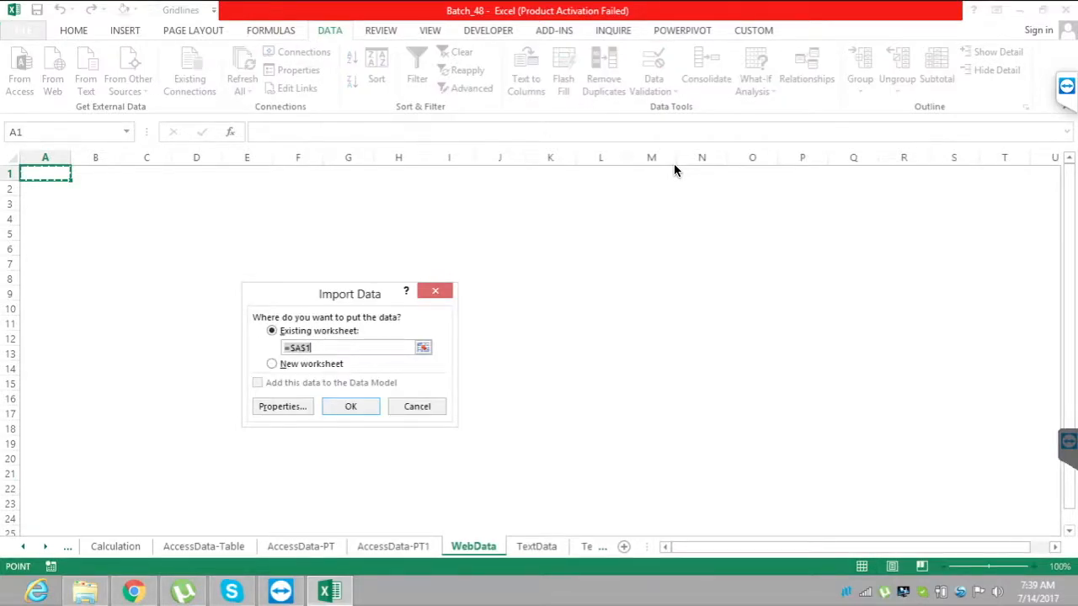
pyautogui.press('Return')
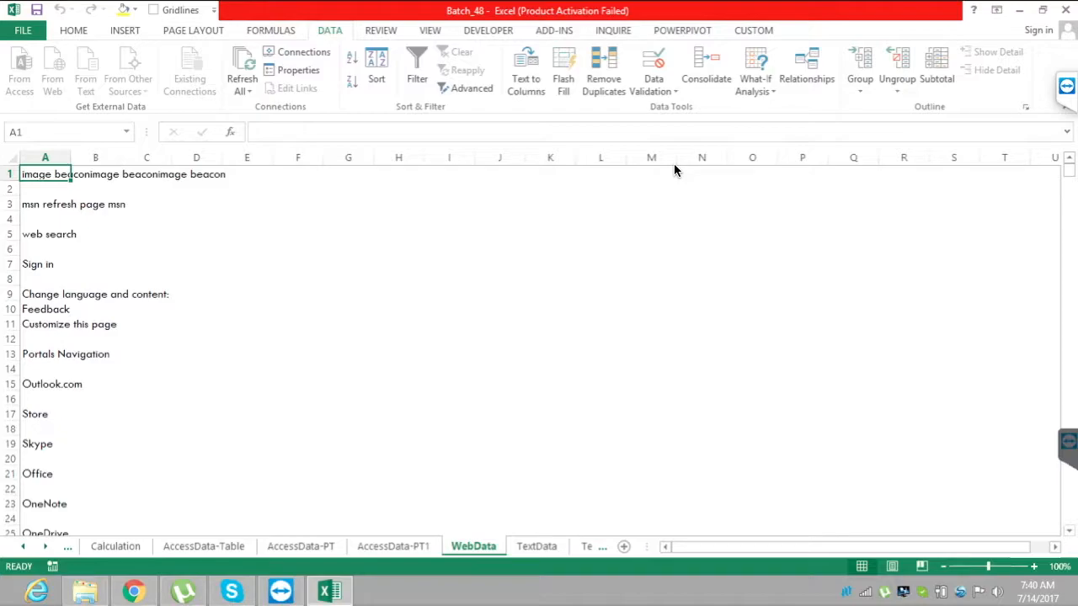
pyautogui.scroll(-20, 674, 164)
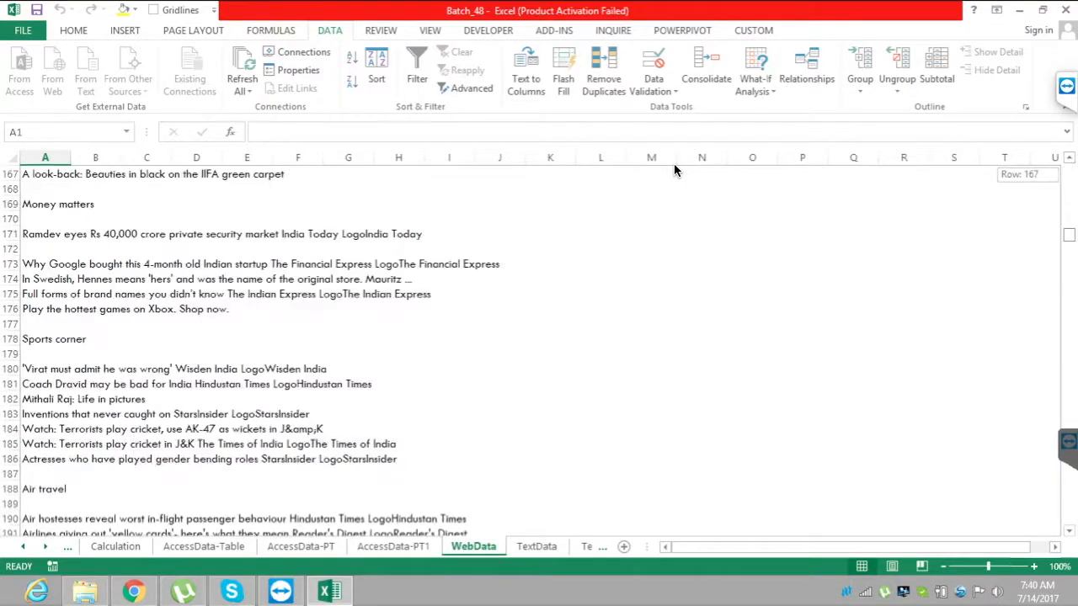
# Look through the rest of the imported web content on the WebData sheet and return to the first row.
pyautogui.scroll(-4, 673, 170)
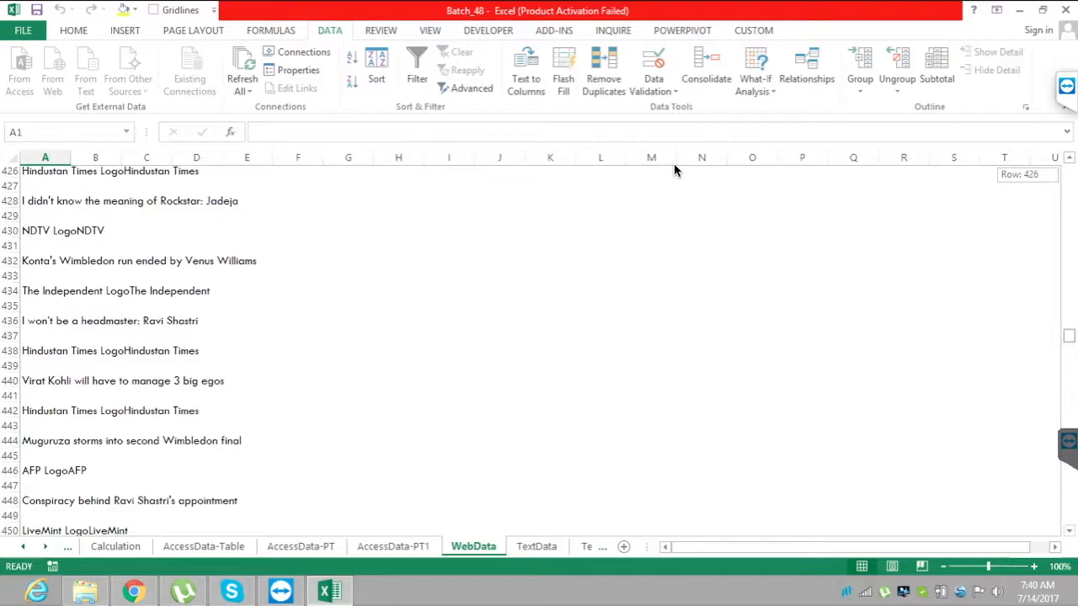
pyautogui.scroll(-20, 674, 169)
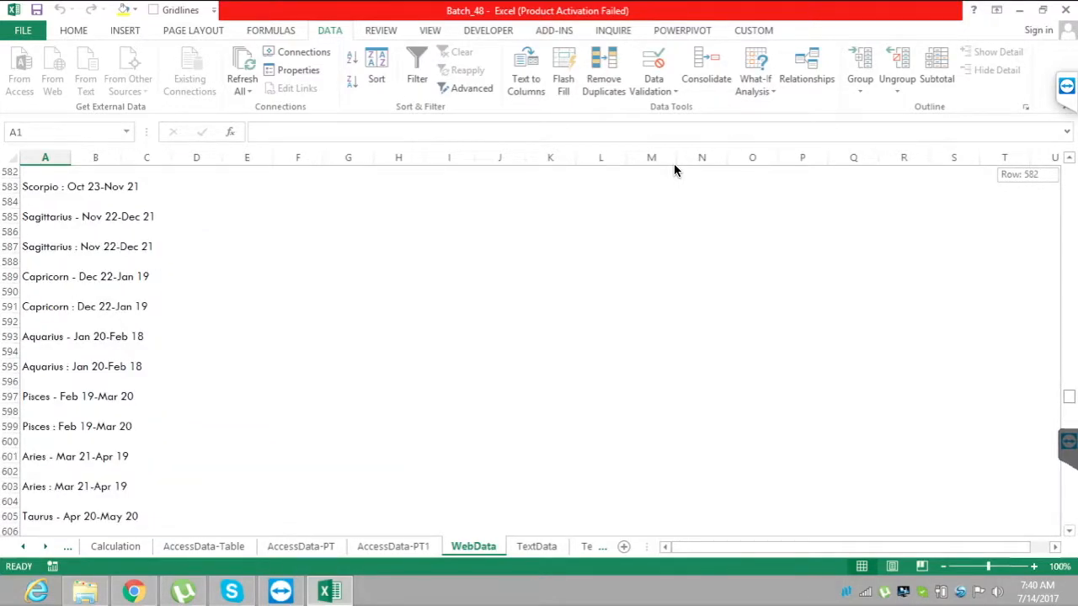
pyautogui.scroll(-20, 674, 169)
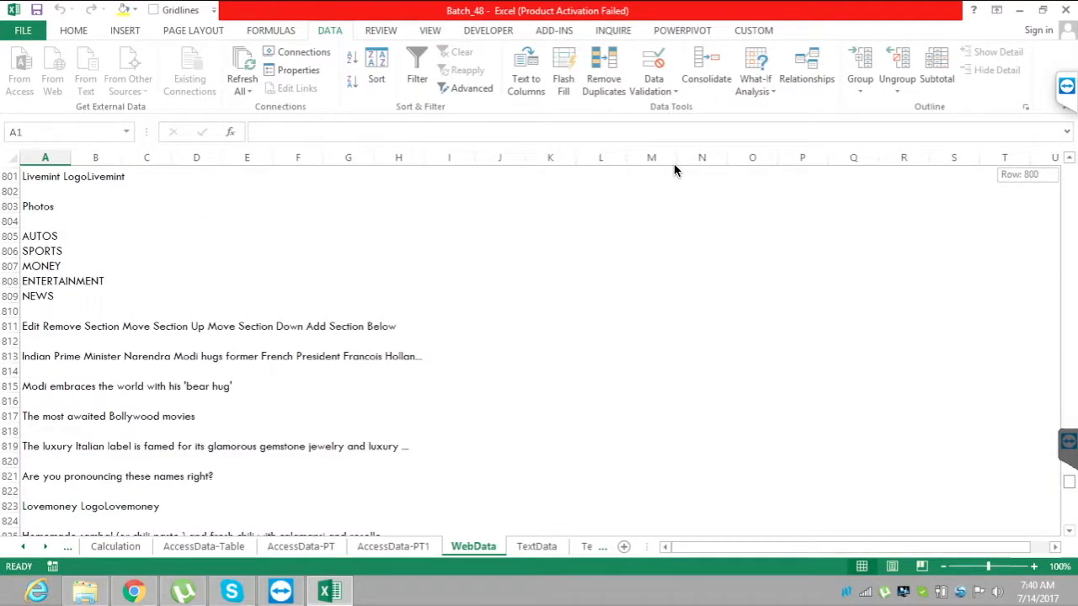
pyautogui.scroll(20, 673, 168)
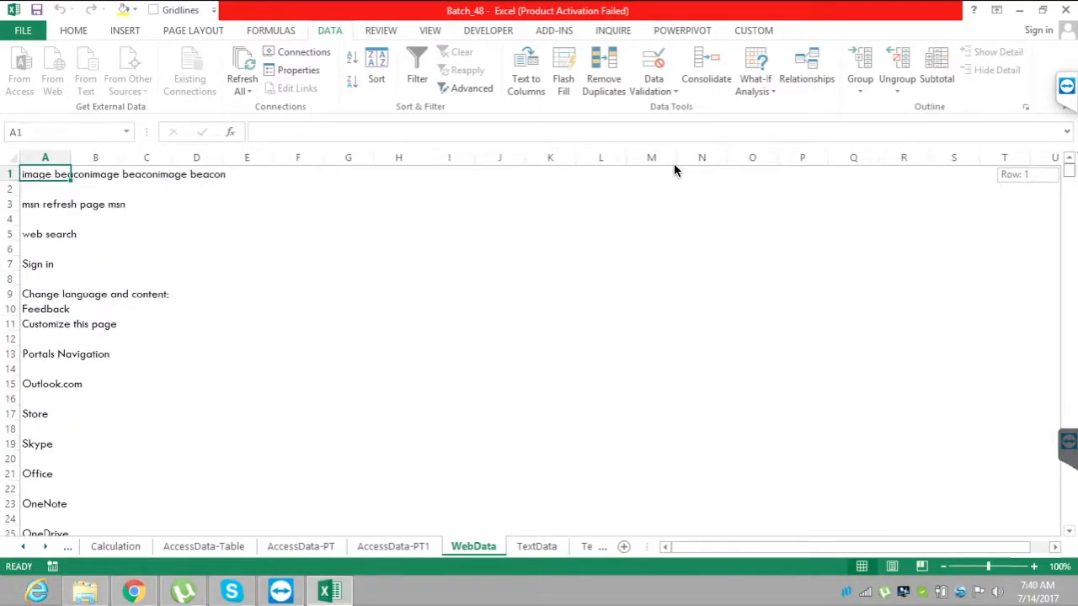
# On the TextData sheet, start importing a text file and browse to the Batches_Data folder in the Batches library.
pyautogui.hotkey('ctrl', 'pagedown')
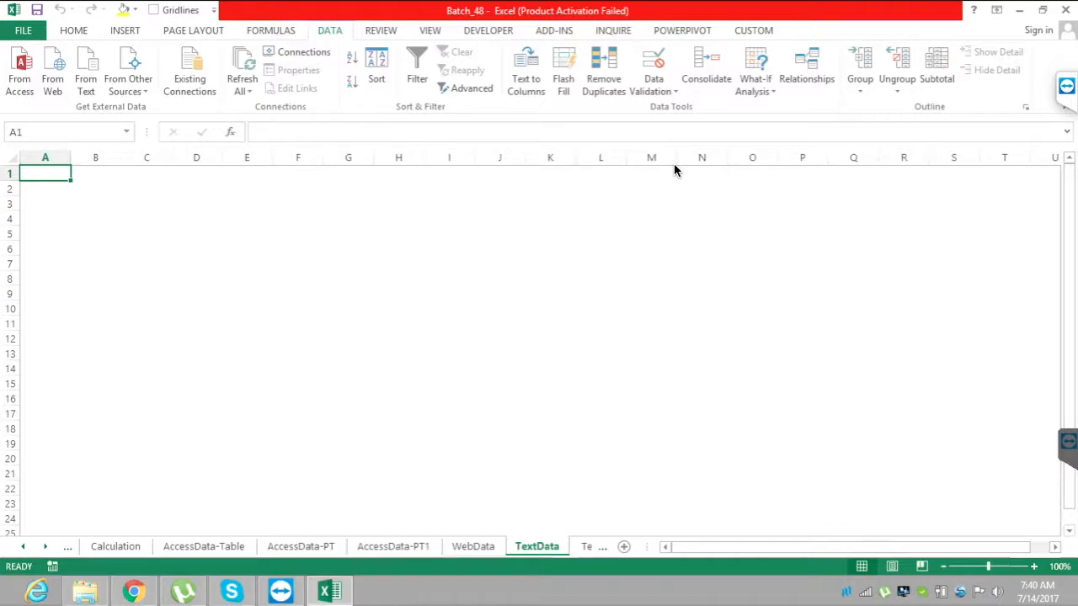
pyautogui.hotkey('alt', 'a')
pyautogui.press('f')
pyautogui.press('t')
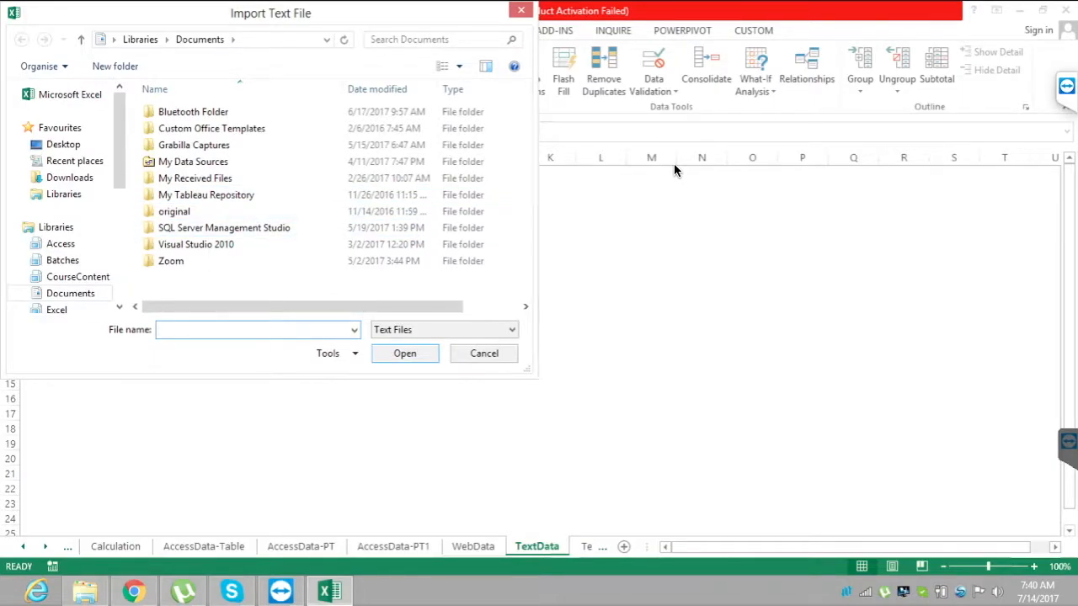
pyautogui.scroll(-5, 60, 198)
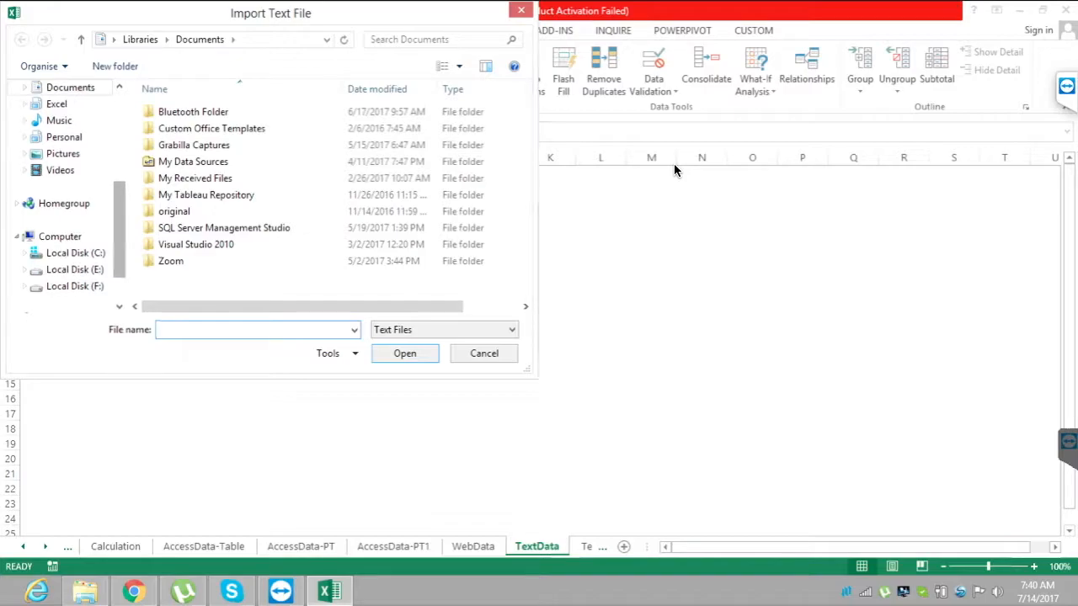
pyautogui.scroll(3, 61, 198)
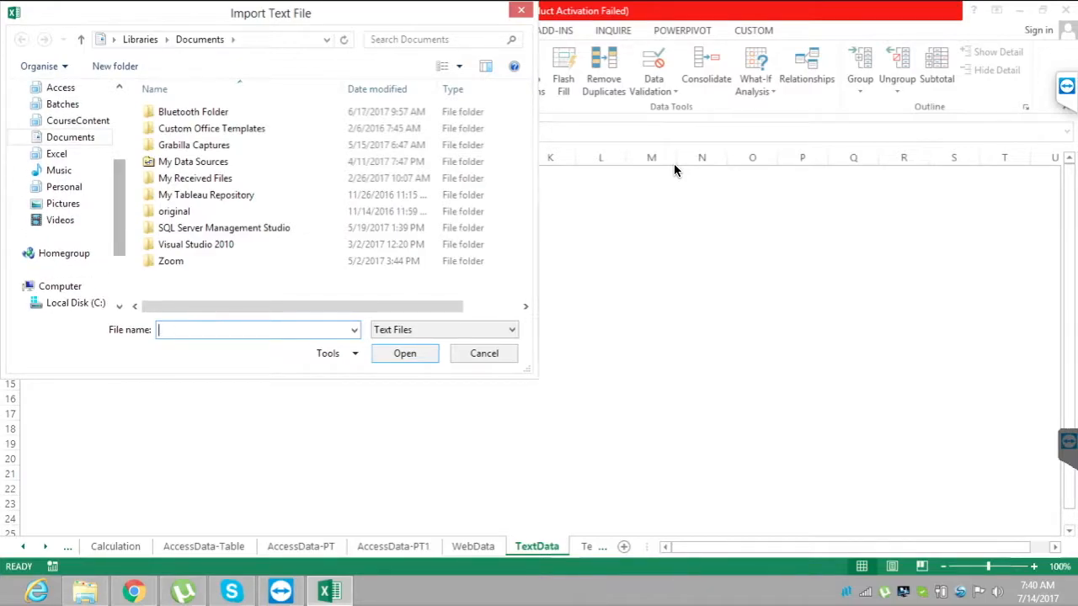
pyautogui.click(24, 105)
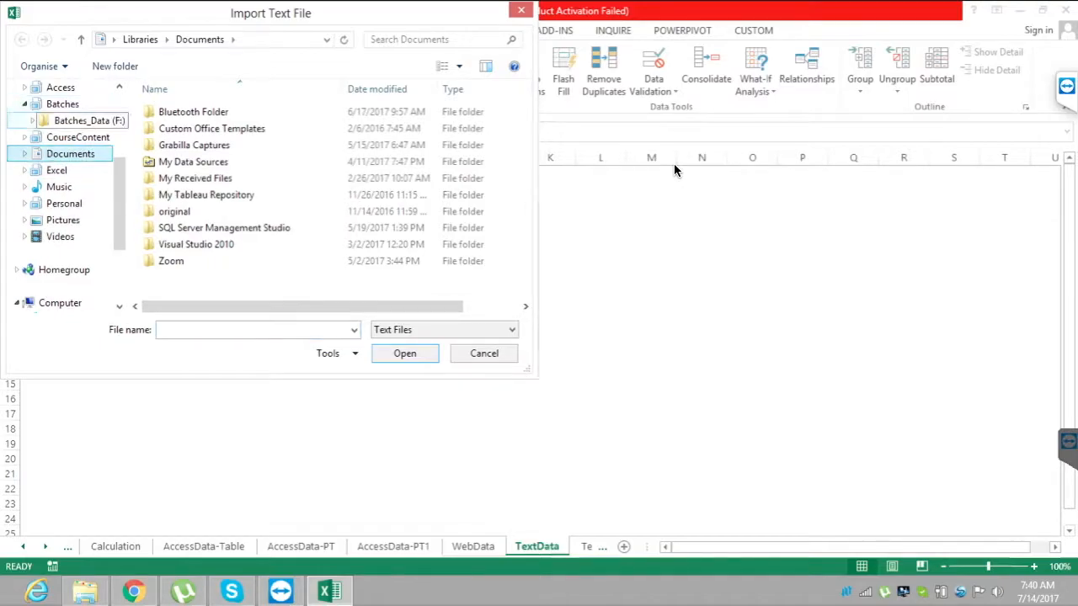
pyautogui.click(84, 120)
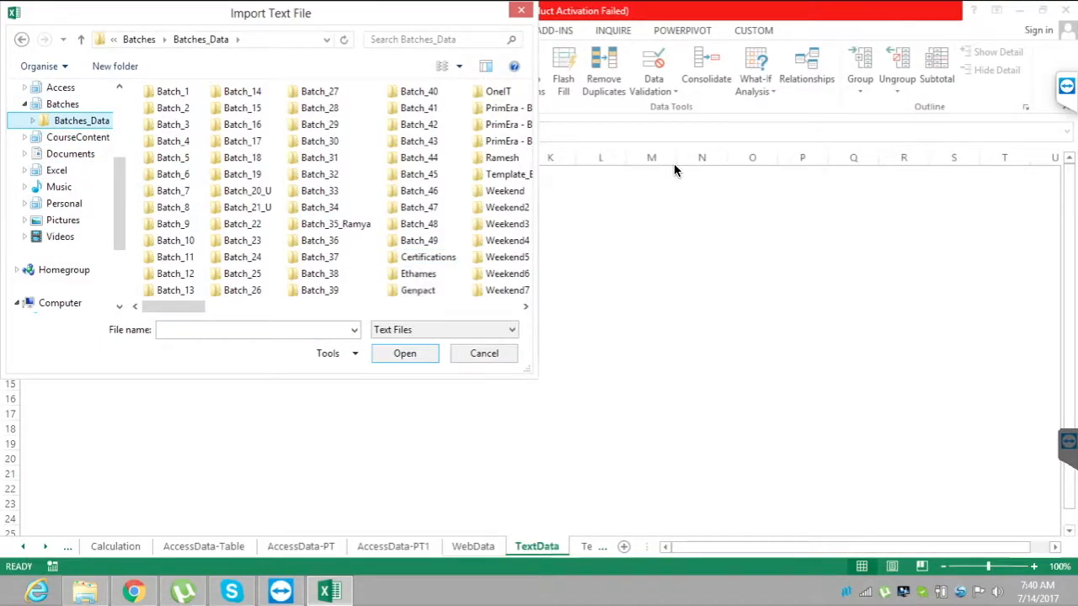
# Import the text file SampleTxt with the default wizard settings into the existing worksheet at A1.
pyautogui.click(427, 306)
pyautogui.click(278, 108)
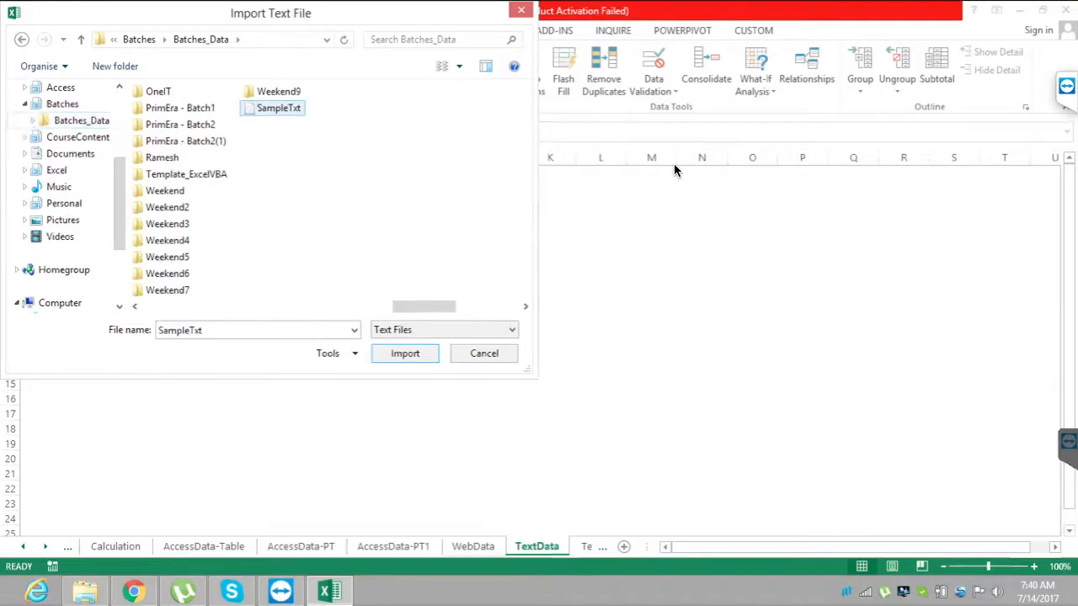
pyautogui.click(405, 354)
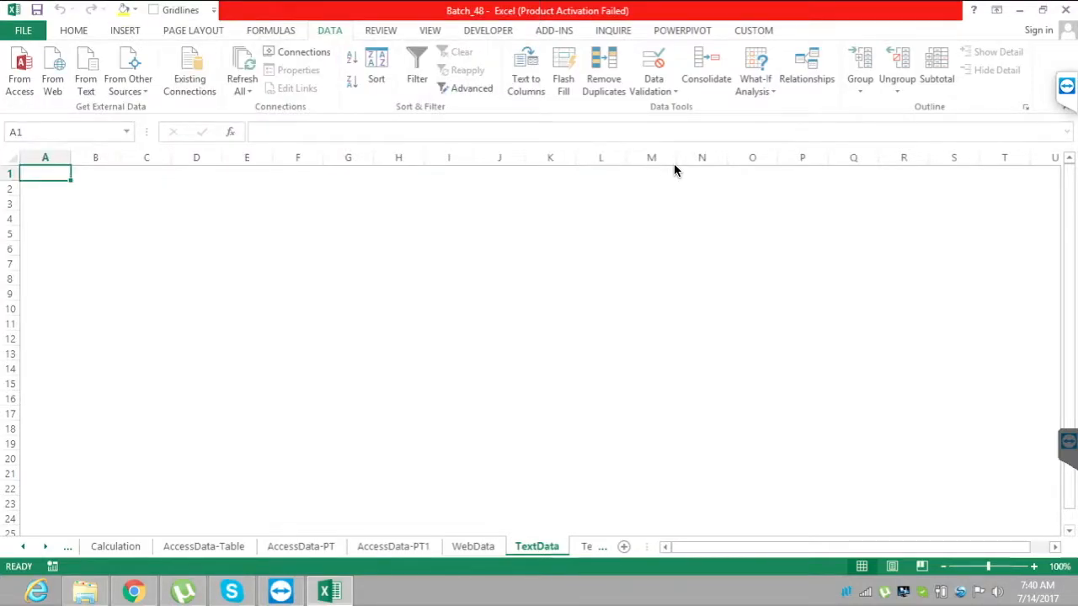
pyautogui.press('Return')
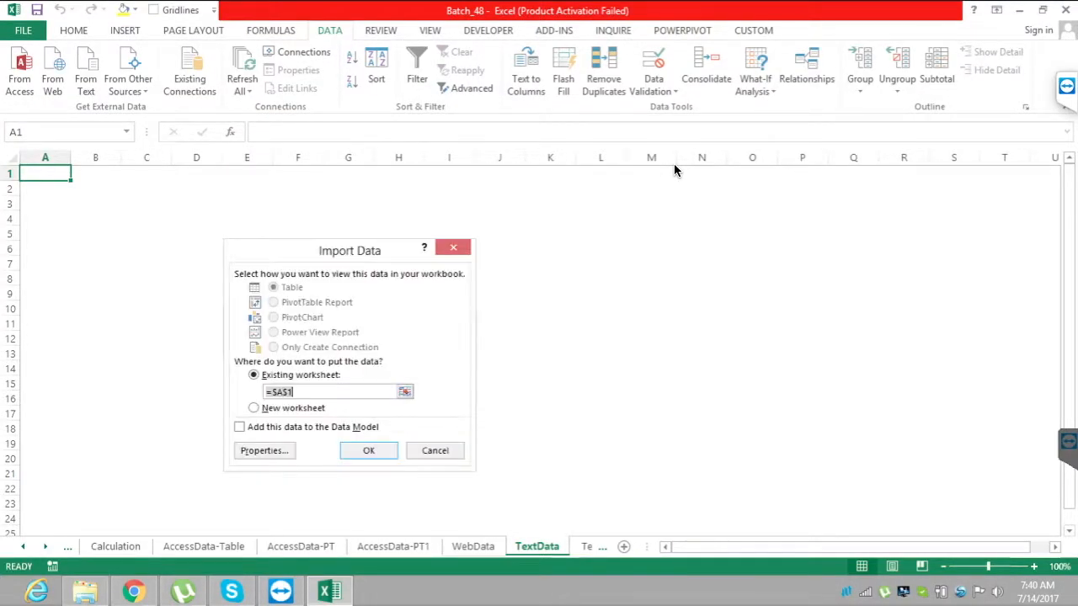
pyautogui.press('Return')
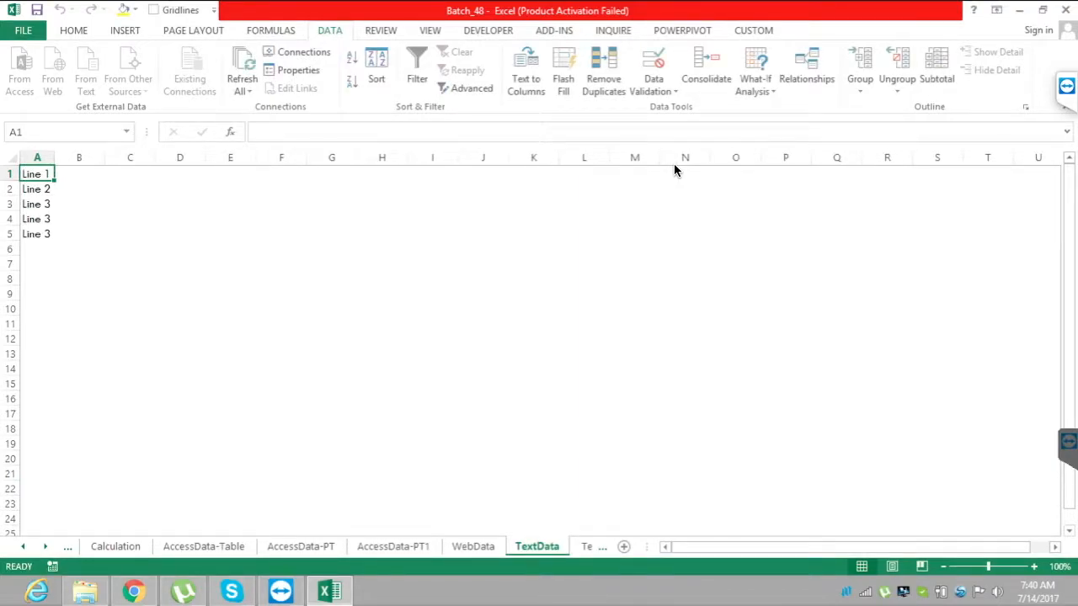
# From the Text_to_Columns sheet, examine the list of existing connections available to the workbook and close it.
pyautogui.hotkey('ctrl', 'pagedown')
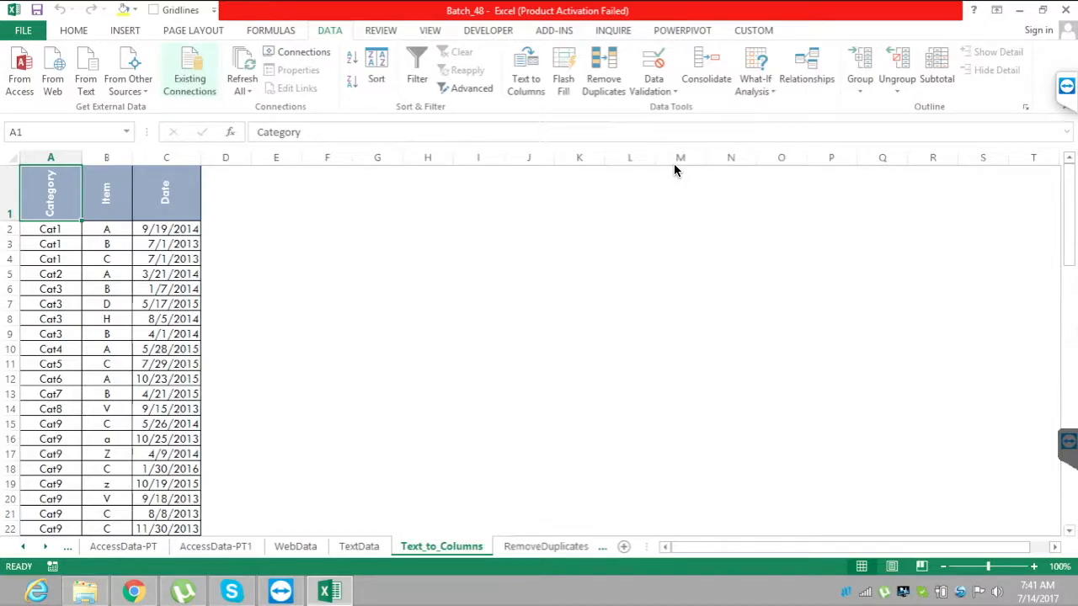
pyautogui.click(190, 72)
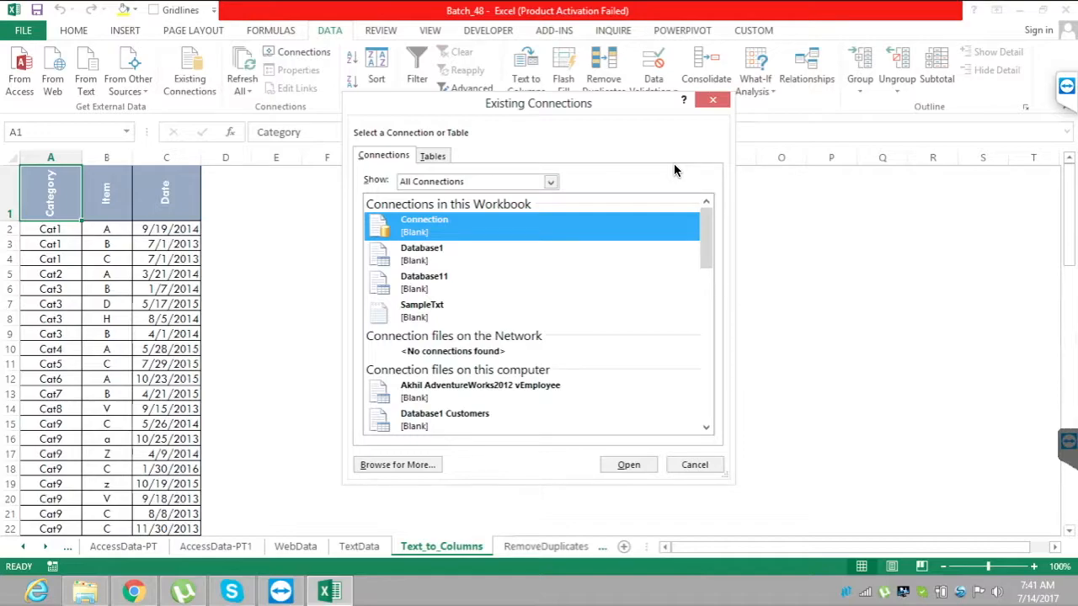
pyautogui.moveTo(705, 238)
pyautogui.mouseDown()
pyautogui.moveTo(705, 390)
pyautogui.moveTo(705, 238)
pyautogui.mouseUp()
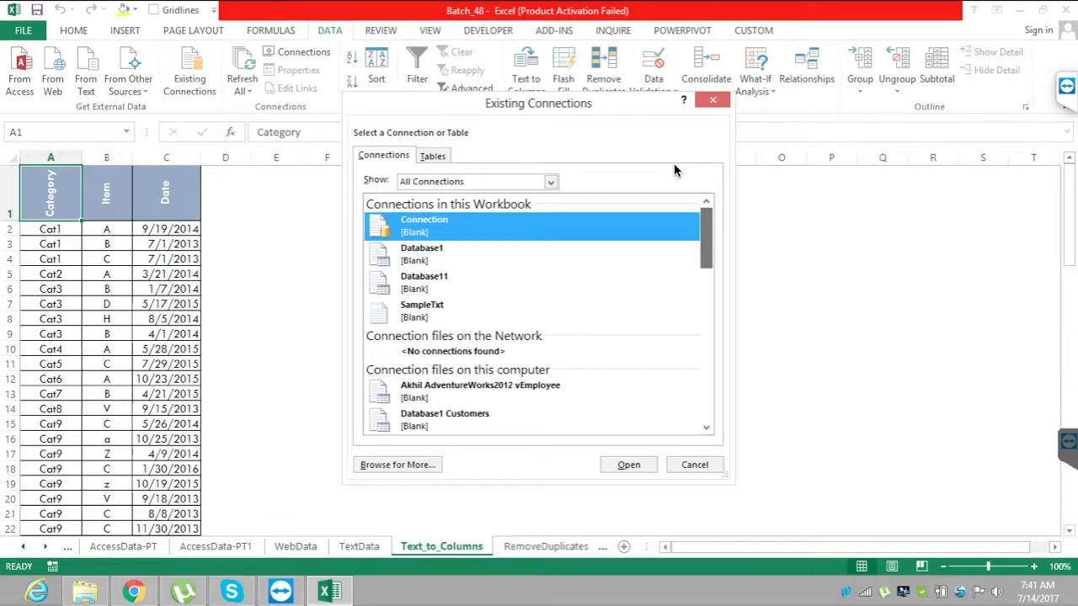
pyautogui.click(713, 100)
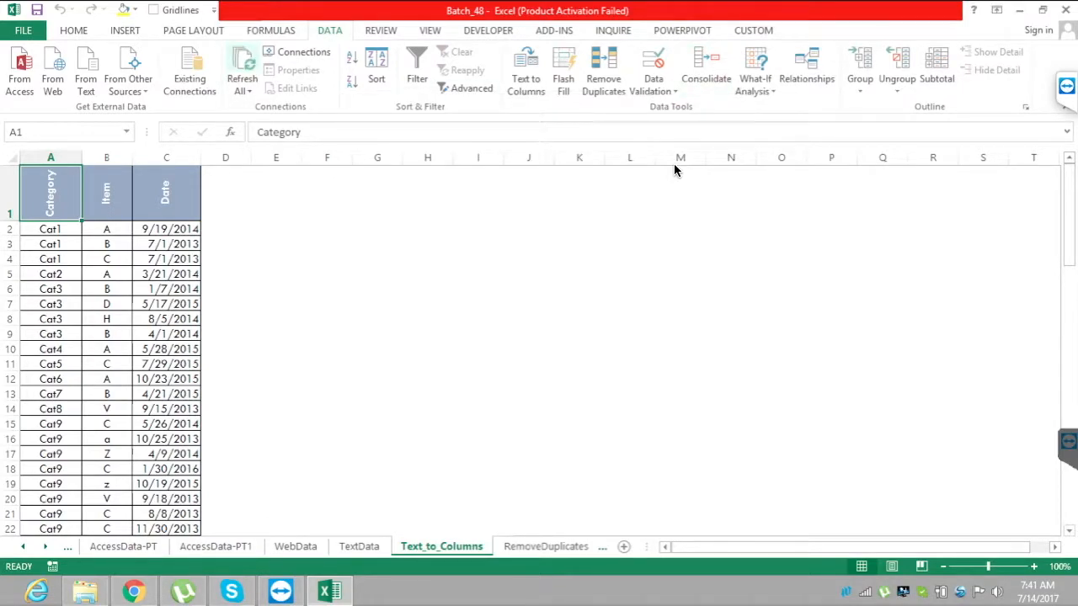
# Review the Workbook Connections list, including its refresh and management options, without making changes.
pyautogui.click(297, 52)
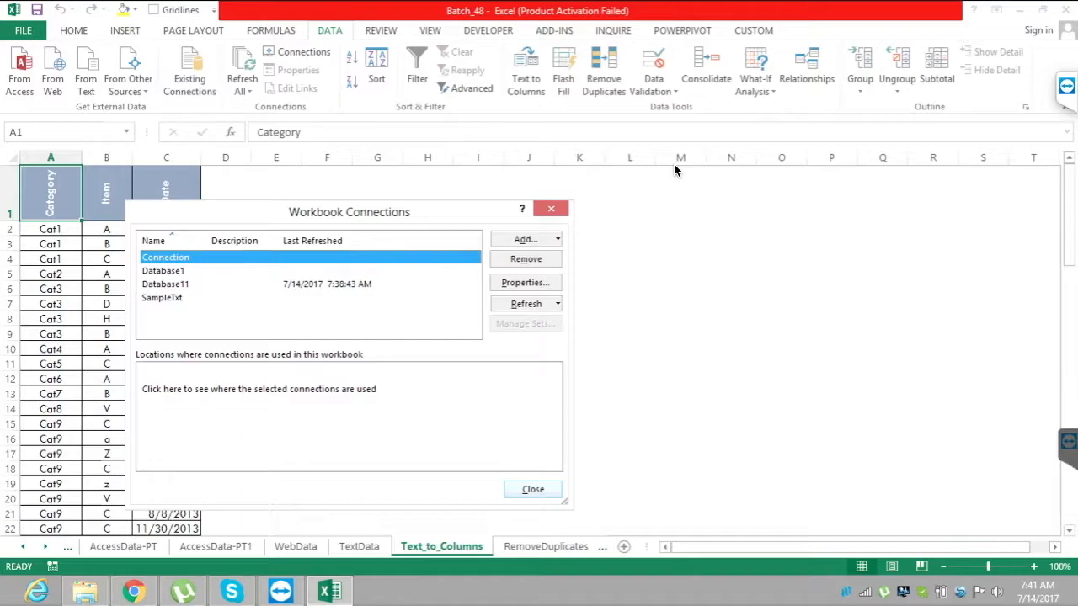
pyautogui.click(532, 489)
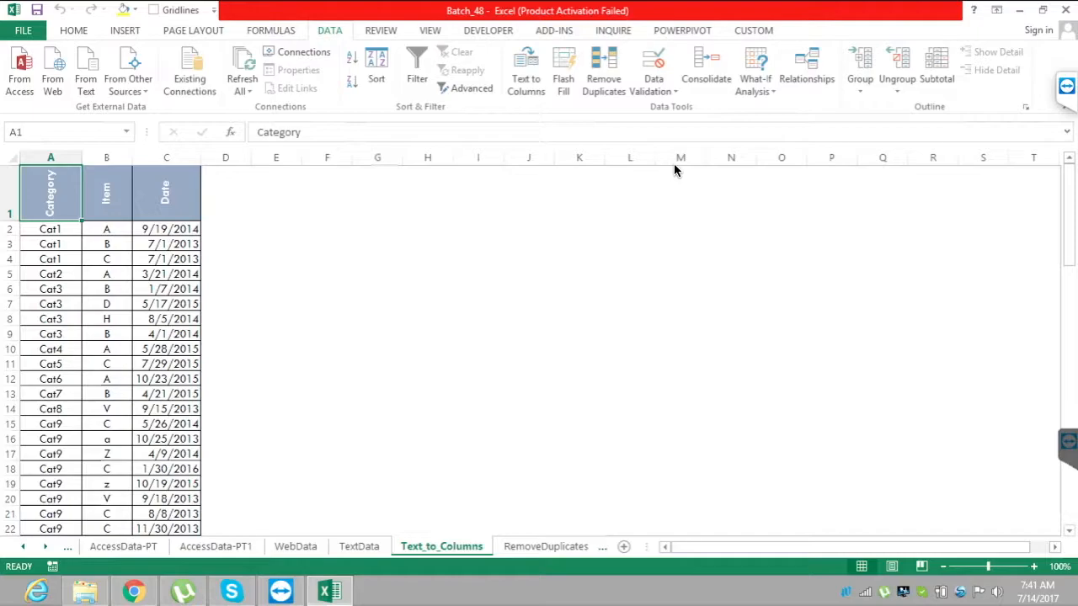
pyautogui.click(297, 53)
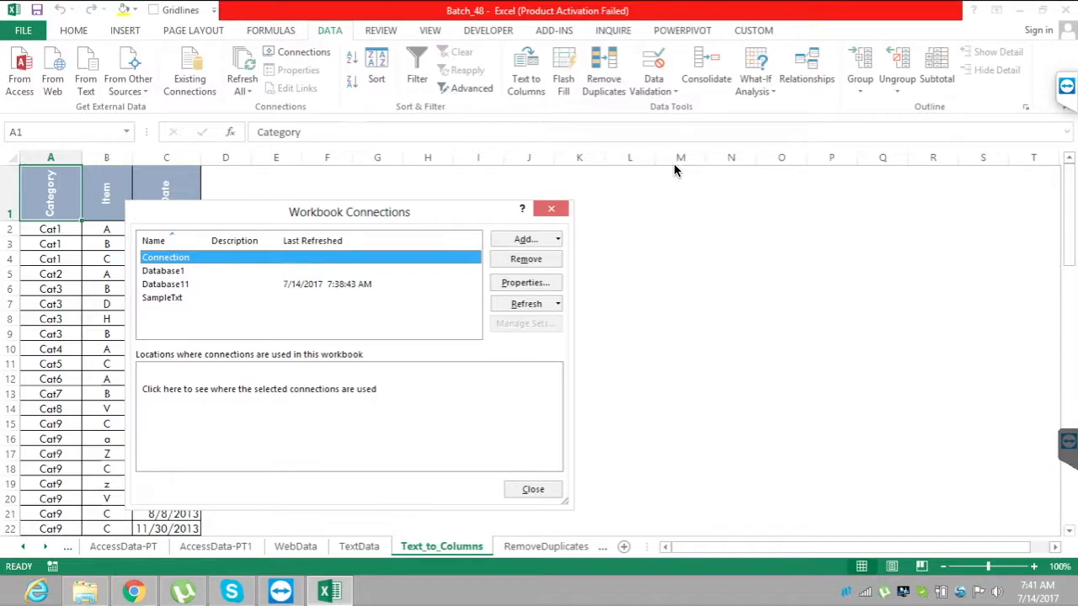
pyautogui.press('Escape')
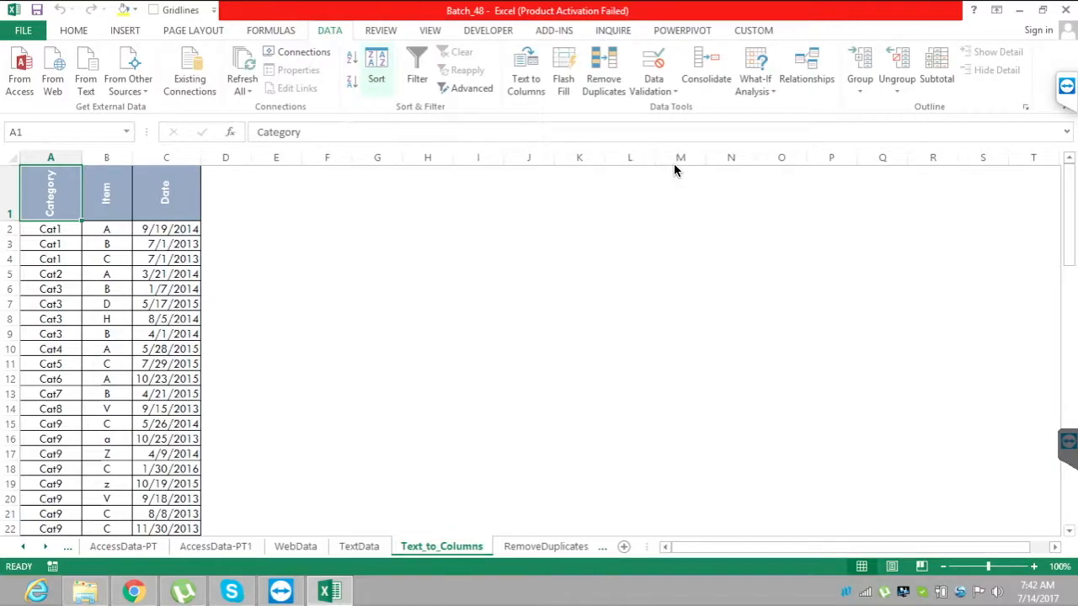
pyautogui.press('Tab')
pyautogui.press('Tab')
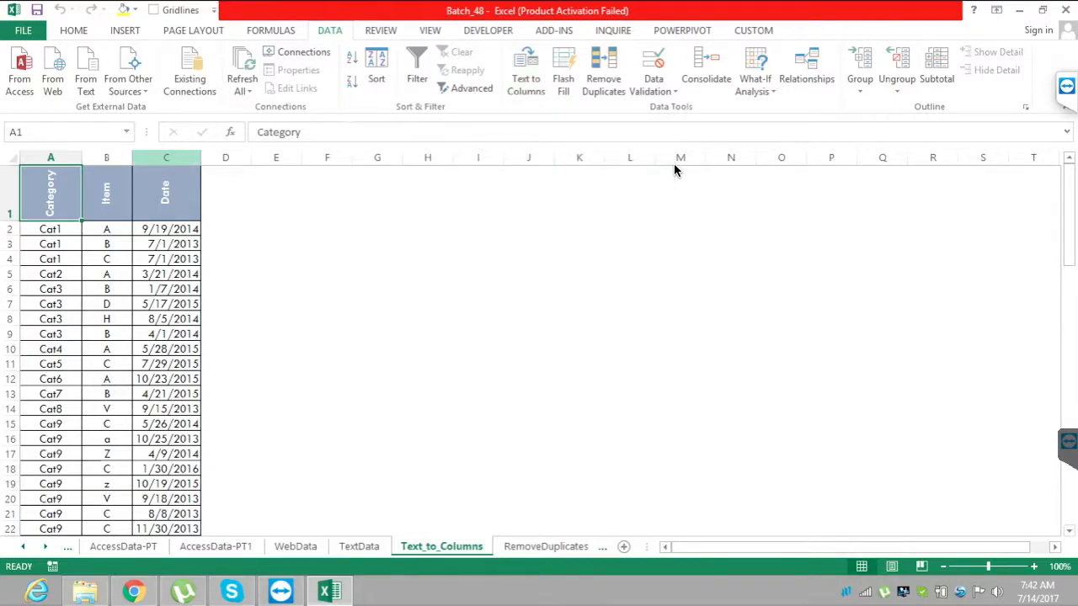
# Split the Date column C with Text to Columns, using Delimited with "/" as an additional delimiter and D1 as the destination.
pyautogui.click(166, 158)
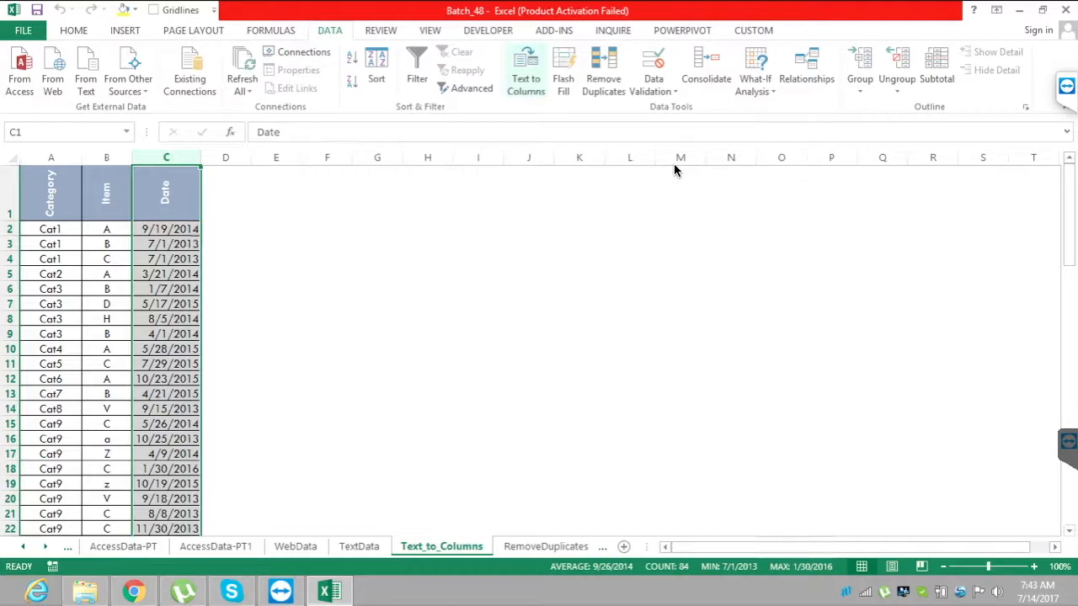
pyautogui.press('Return')
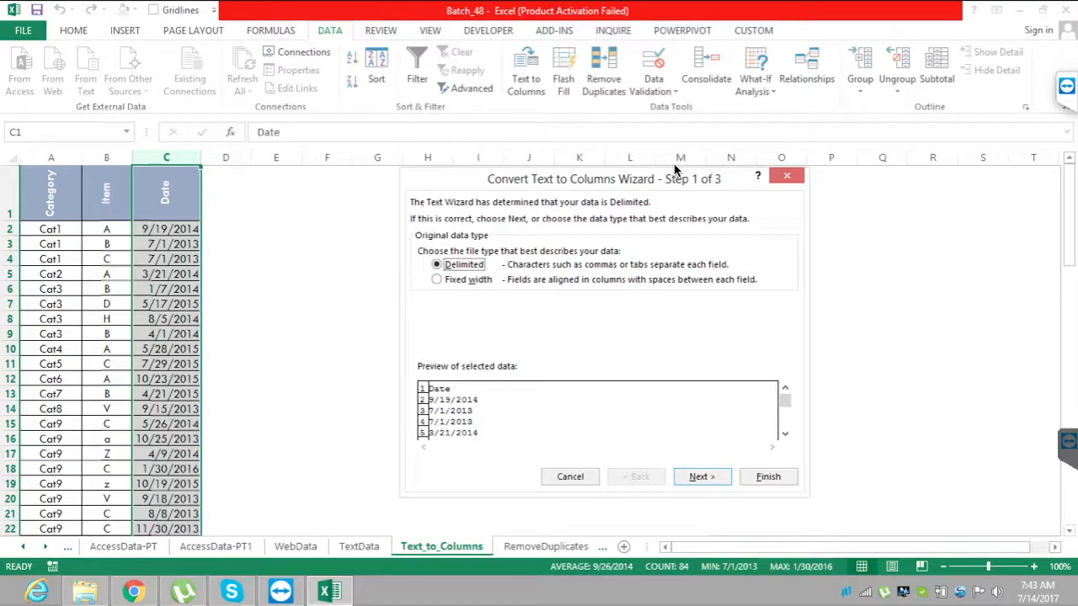
pyautogui.press('Return')
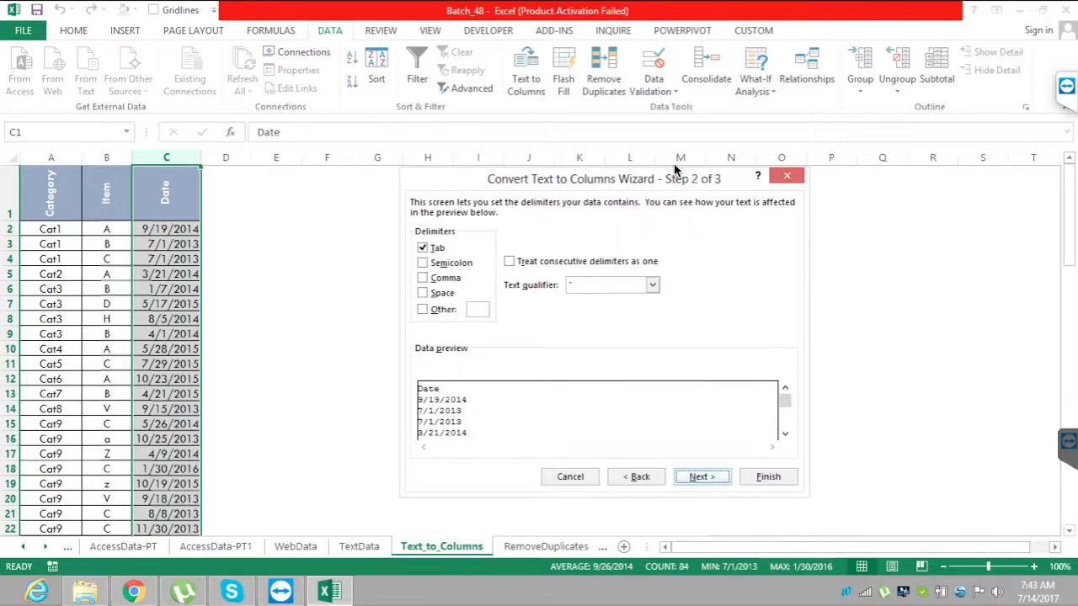
pyautogui.hotkey('alt', 'o')
pyautogui.write('/')
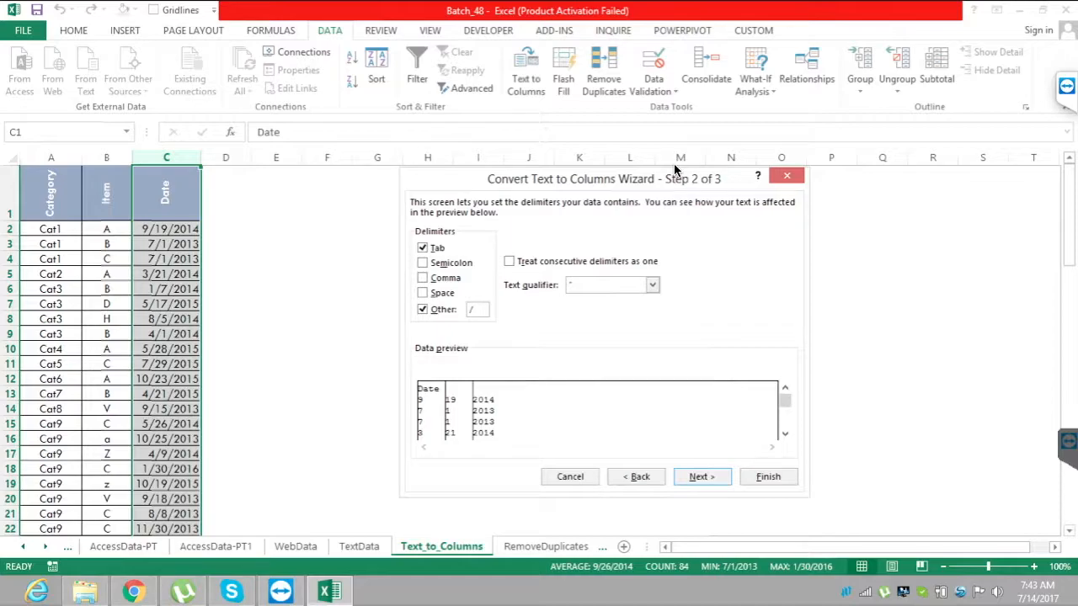
pyautogui.press('Return')
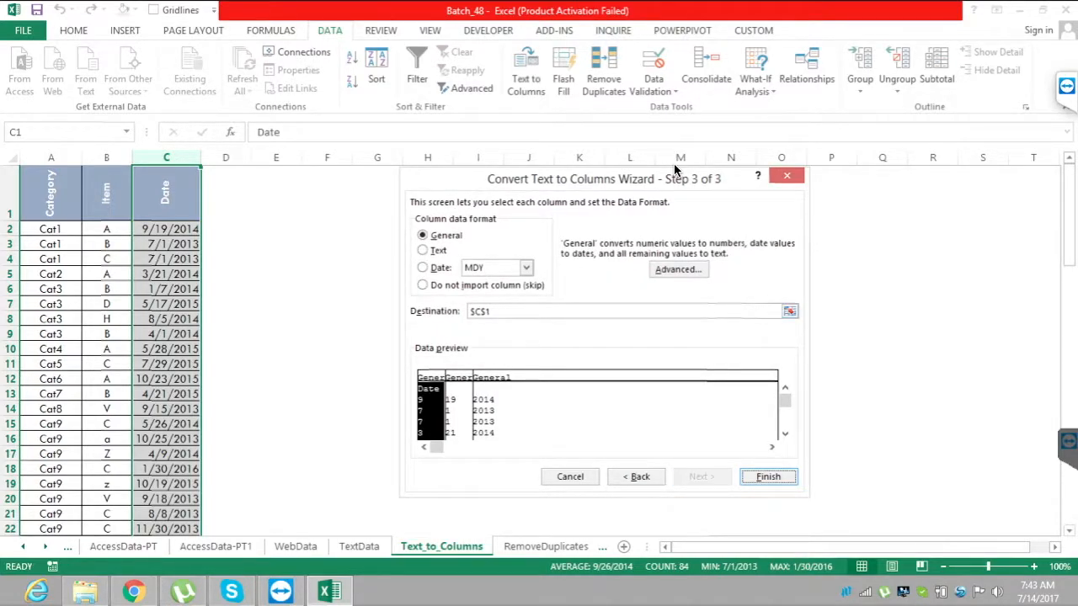
pyautogui.hotkey('alt', 'e')
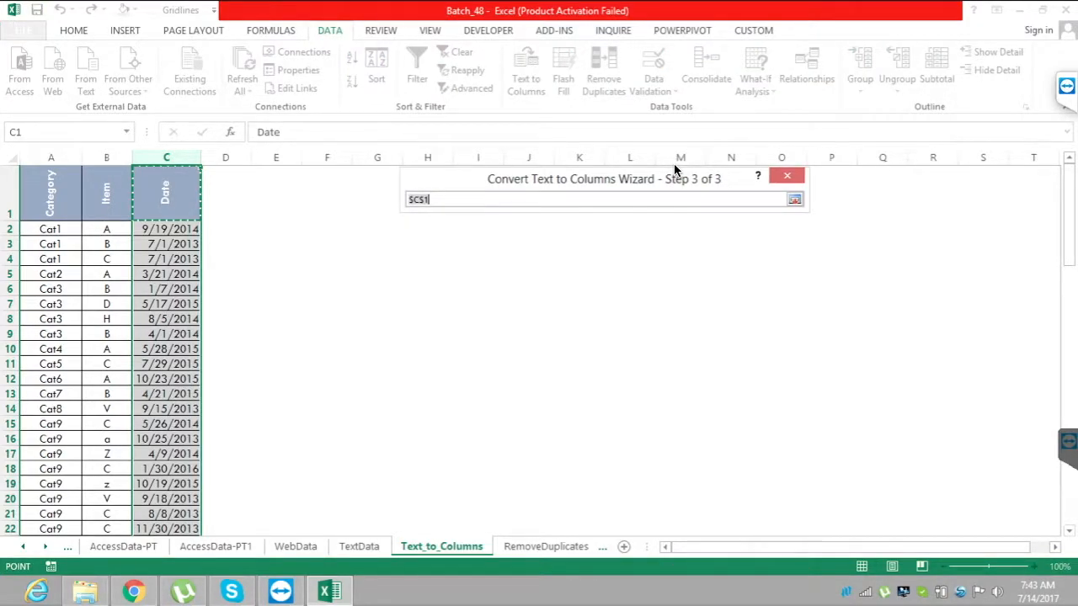
pyautogui.press('Right')
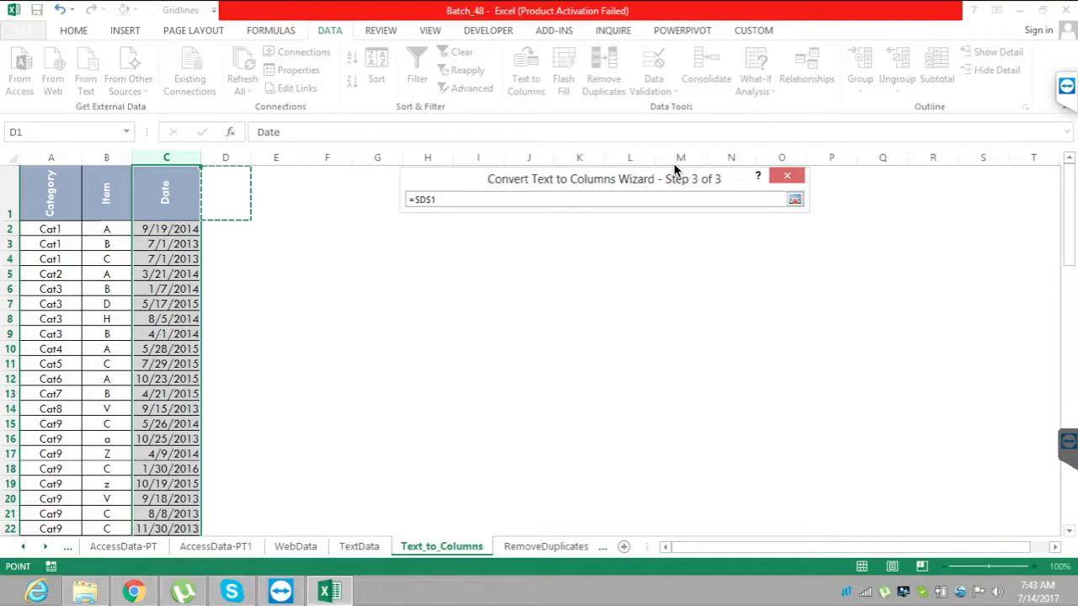
pyautogui.press('Return')
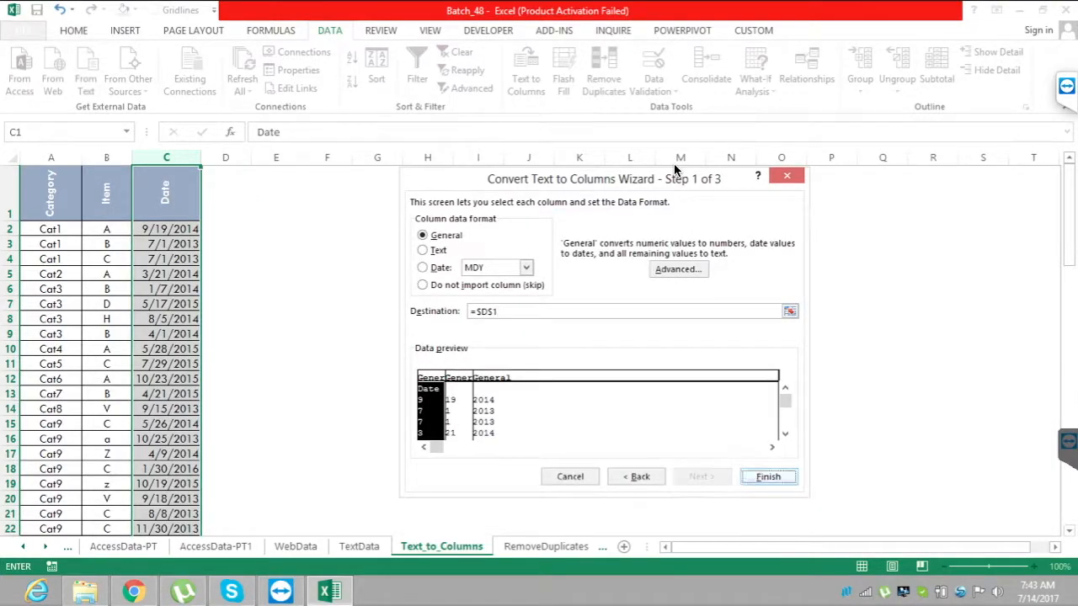
pyautogui.press('Return')
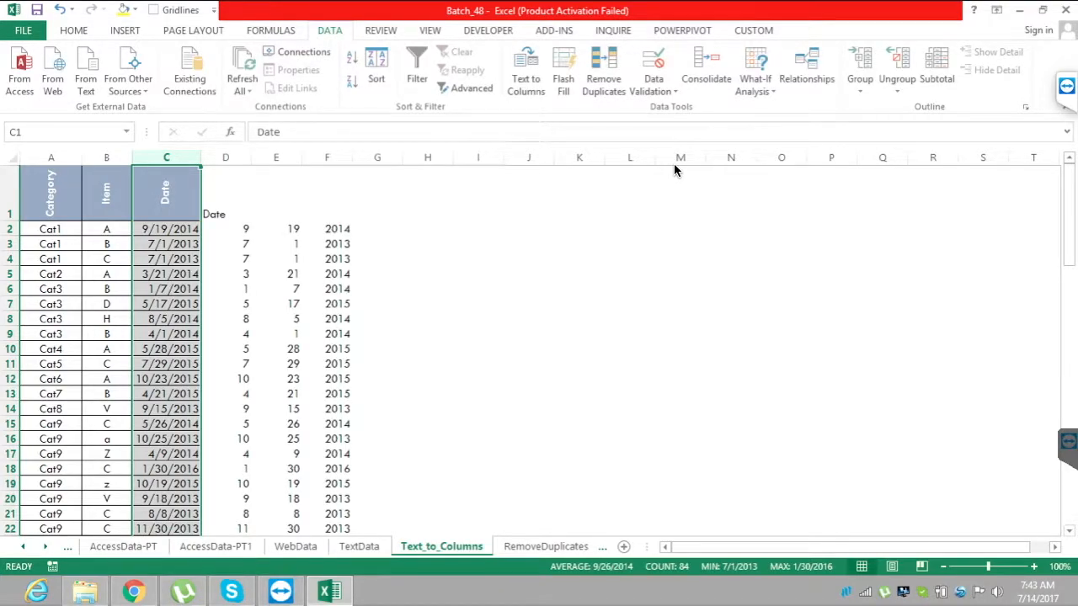
# Enter the headers Month, Day and Year in cells D1, E1 and F1 above the split date parts.
pyautogui.press('Right')
pyautogui.write('Month')
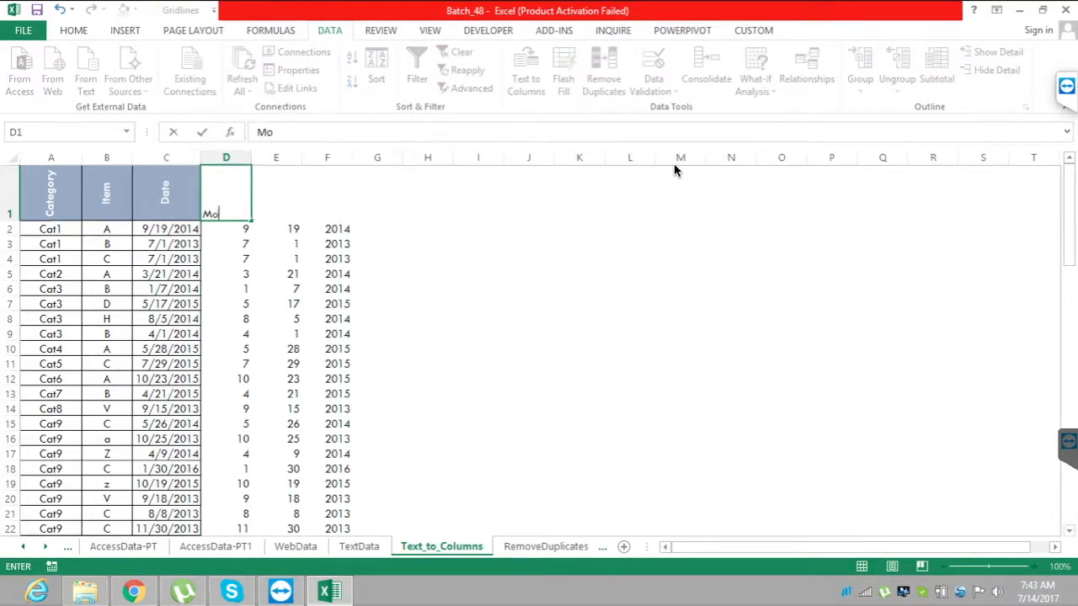
pyautogui.press('Tab')
pyautogui.write('Day')
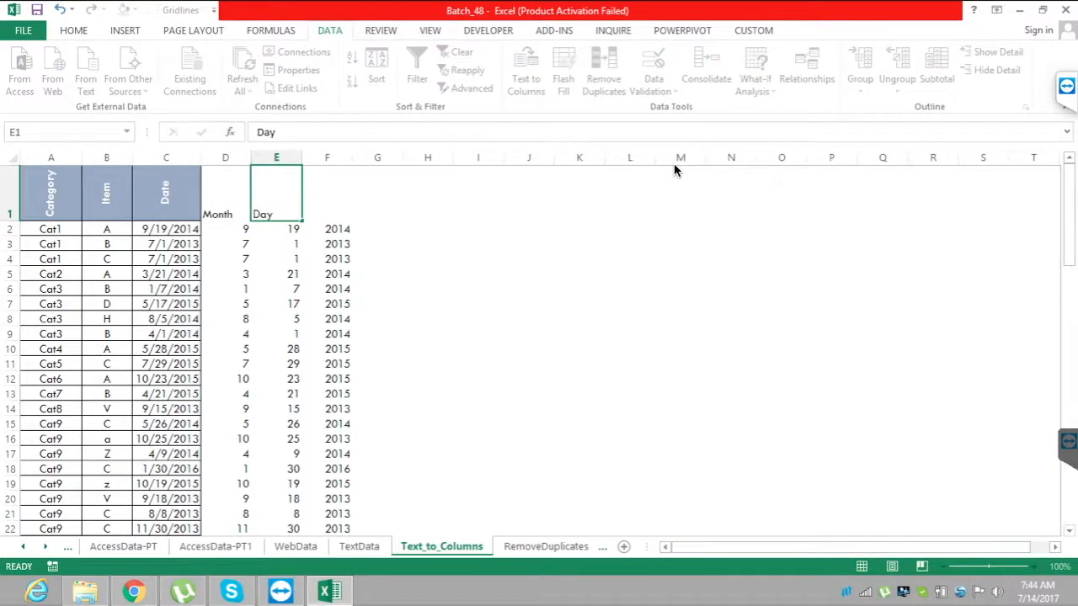
pyautogui.press('Tab')
pyautogui.write('Year')
pyautogui.press('Return')
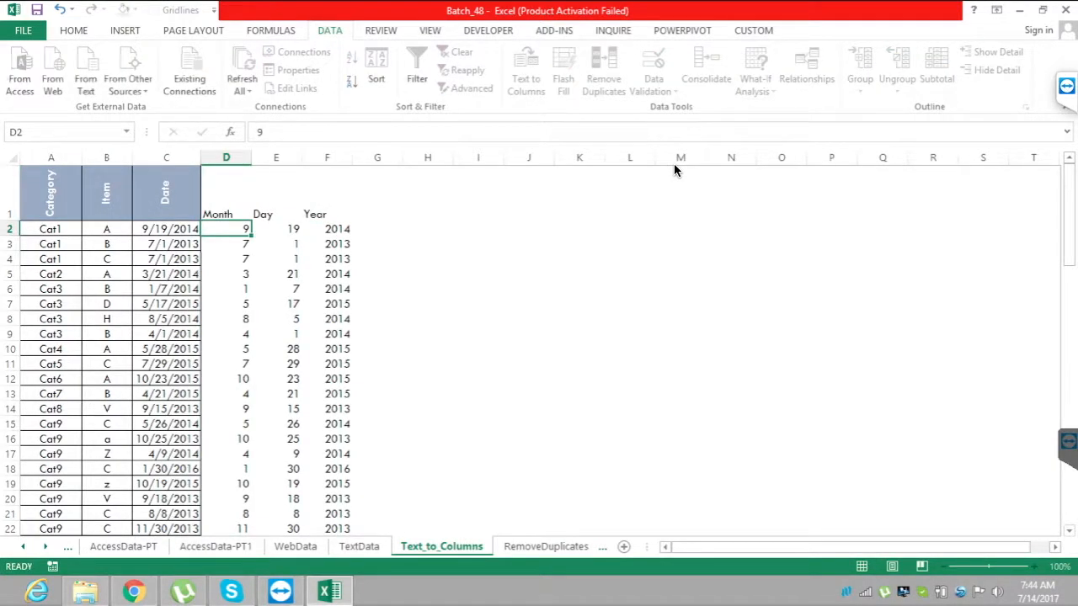
pyautogui.press('Right')
pyautogui.press('Right')
pyautogui.press('Right')
pyautogui.press('Right')
pyautogui.press('Right')
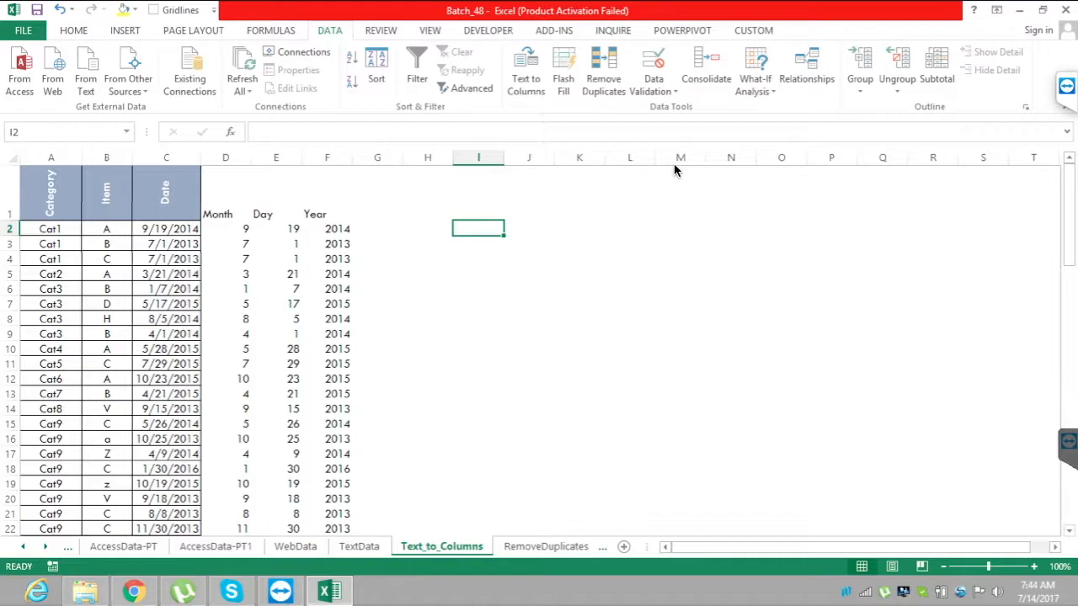
pyautogui.press('Left')
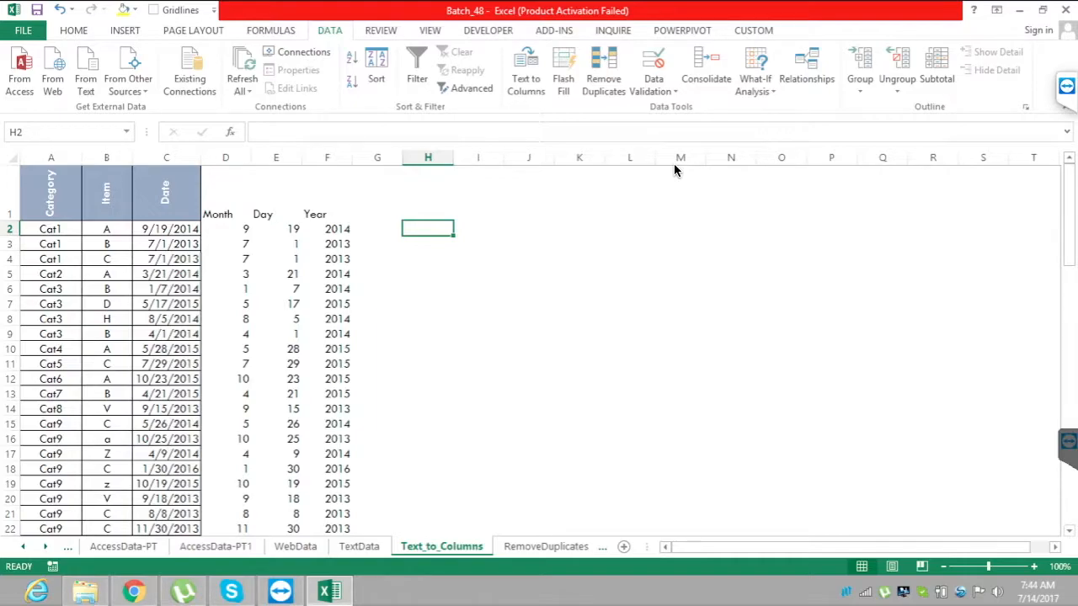
pyautogui.moveTo(226, 157); pyautogui.dragTo(326, 157)
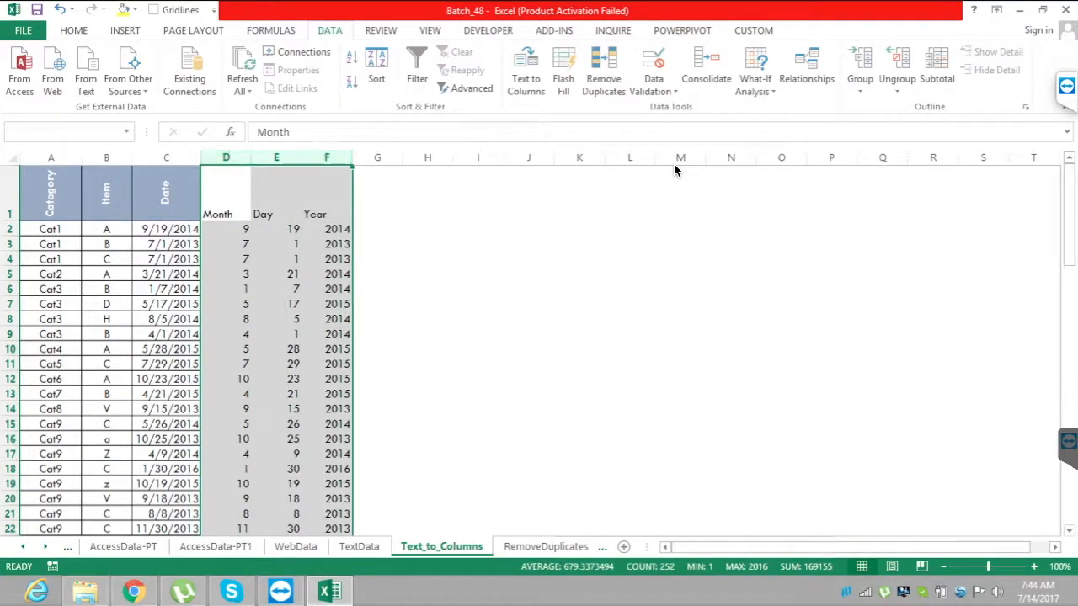
# Enter a DATE formula in H2 that rebuilds the date from year F2, month D2 and day E2.
pyautogui.click(427, 229)
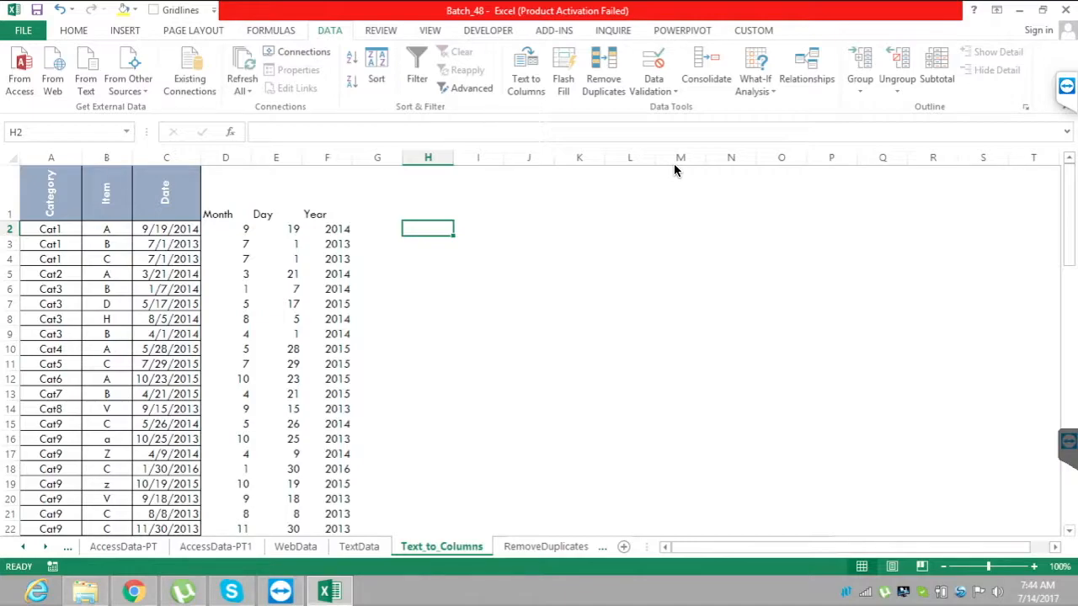
pyautogui.write('=dat')
pyautogui.press('Tab')
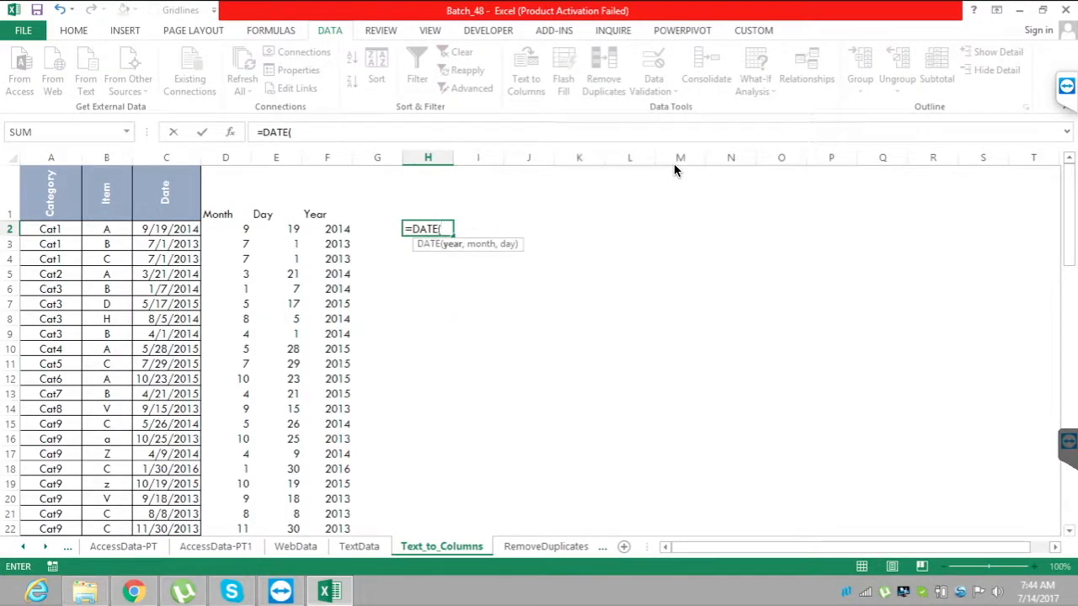
pyautogui.press('Left')
pyautogui.press('Left')
pyautogui.write(',')
pyautogui.press('Left')
pyautogui.press('Left')
pyautogui.press('Left')
pyautogui.press('Left')
pyautogui.write(',')
pyautogui.press('Right')
pyautogui.press('Return')
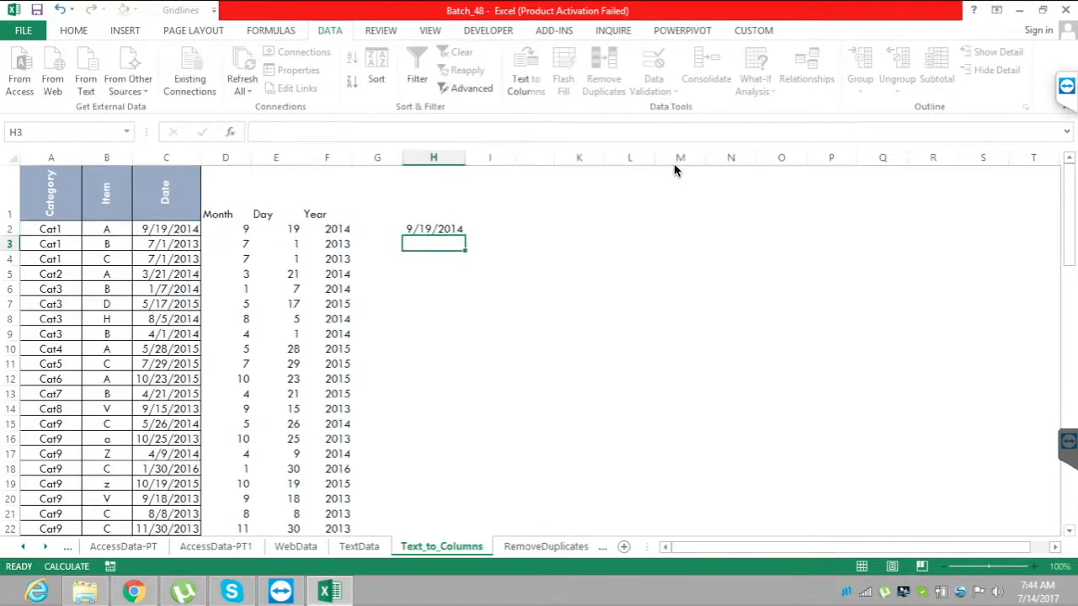
pyautogui.press('Up')
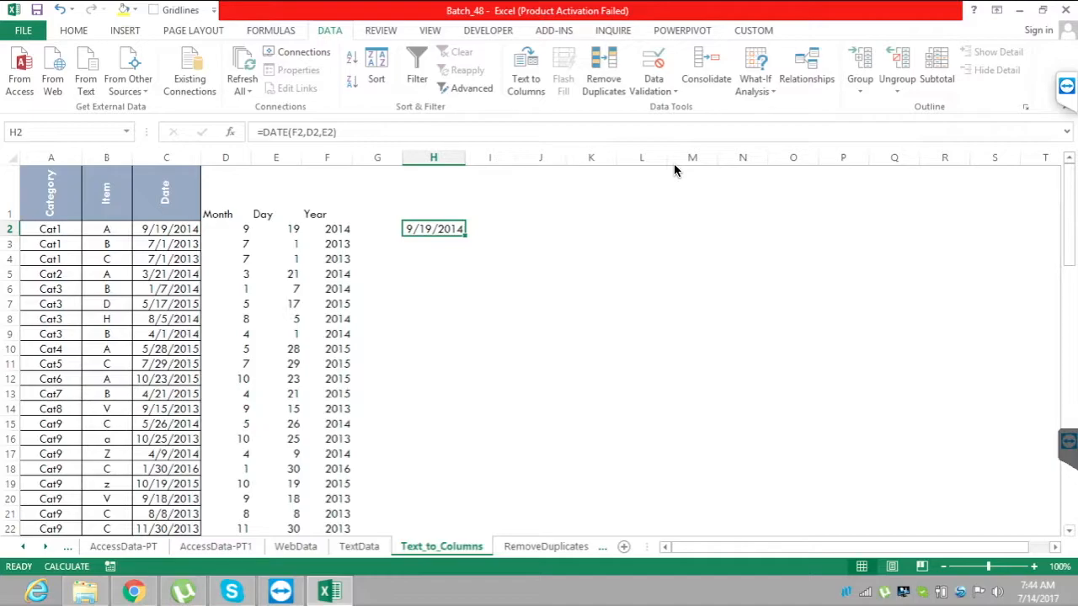
pyautogui.press('Right')
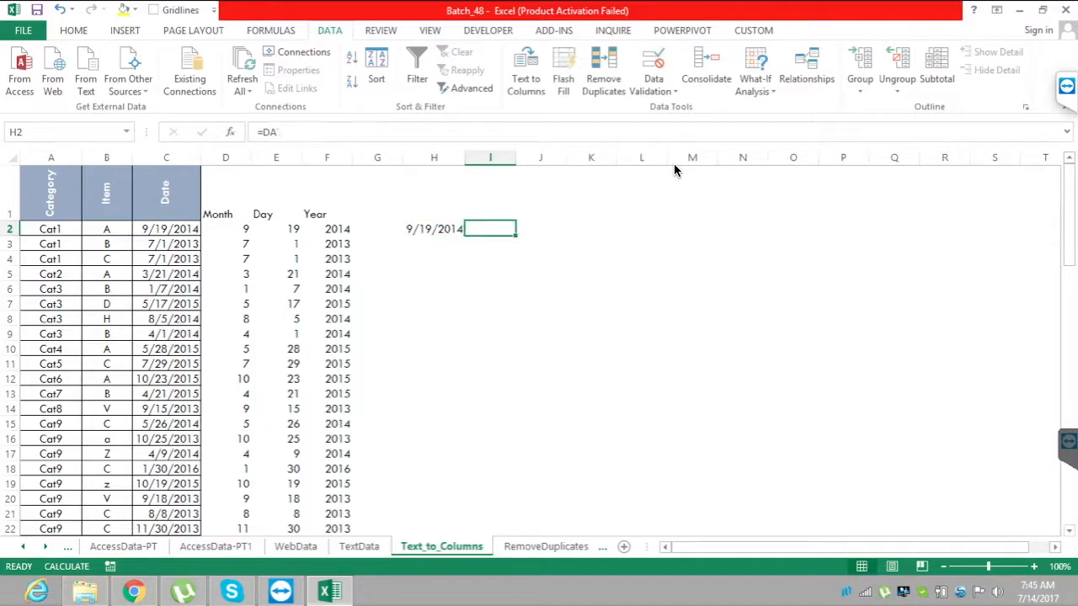
pyautogui.press('Right')
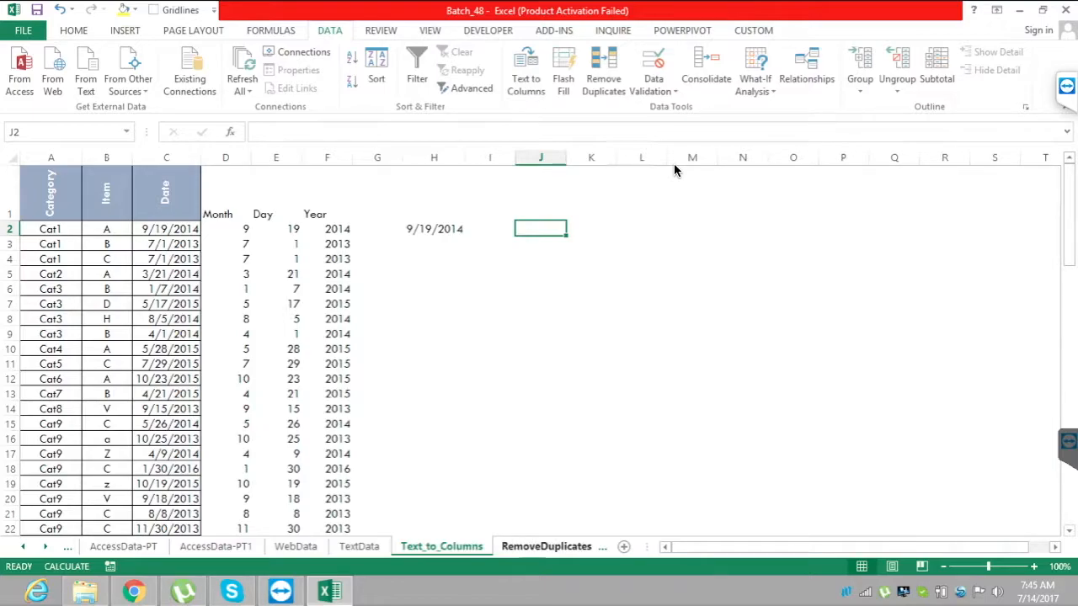
# Go to the RemoveDuplicates sheet and select cell D2 beside the first data row.
pyautogui.hotkey('ctrl', 'pagedown')
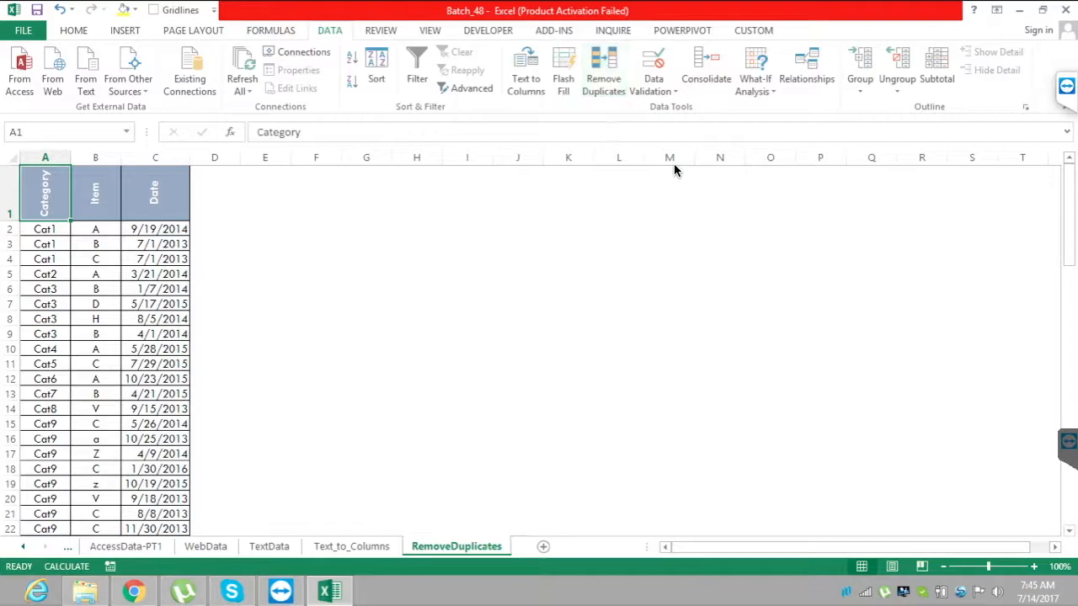
pyautogui.press('Down')
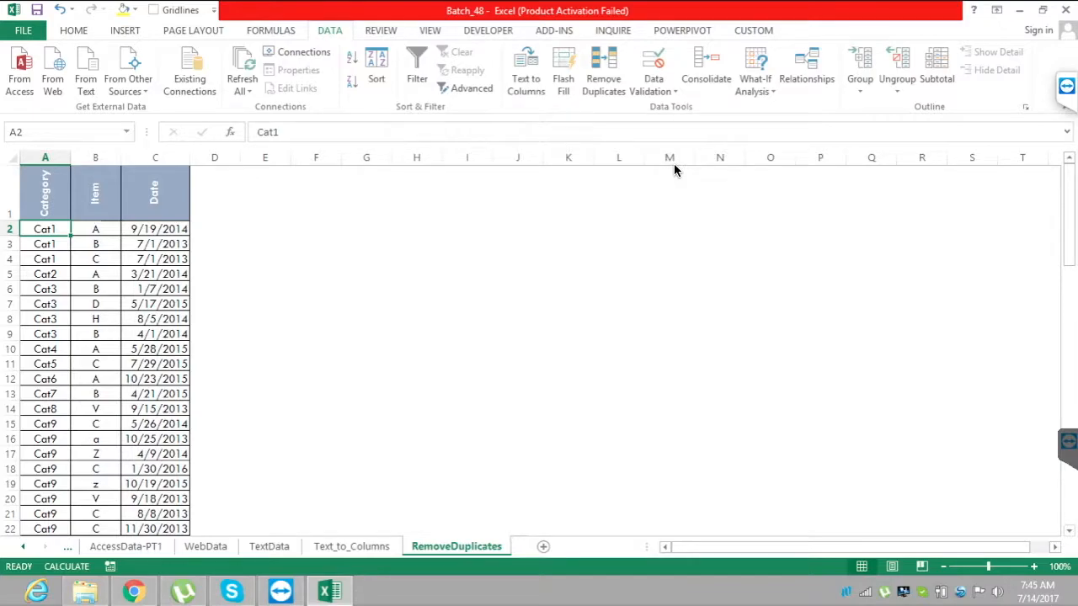
pyautogui.click(417, 194)
pyautogui.click(417, 243)
pyautogui.press('Up')
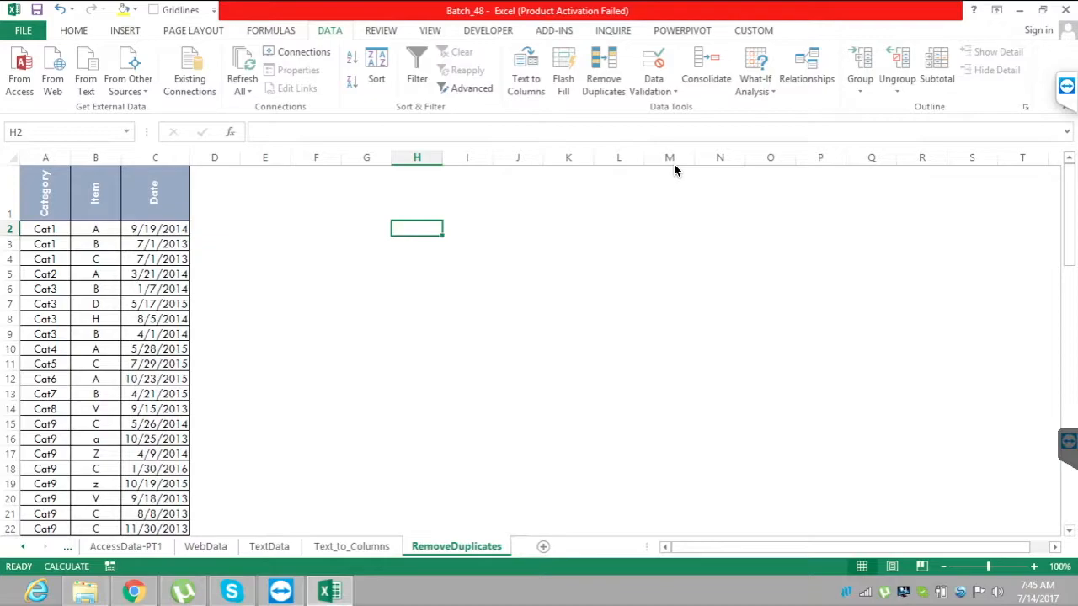
pyautogui.press('Left')
pyautogui.press('Left')
pyautogui.press('Left')
pyautogui.press('Left')
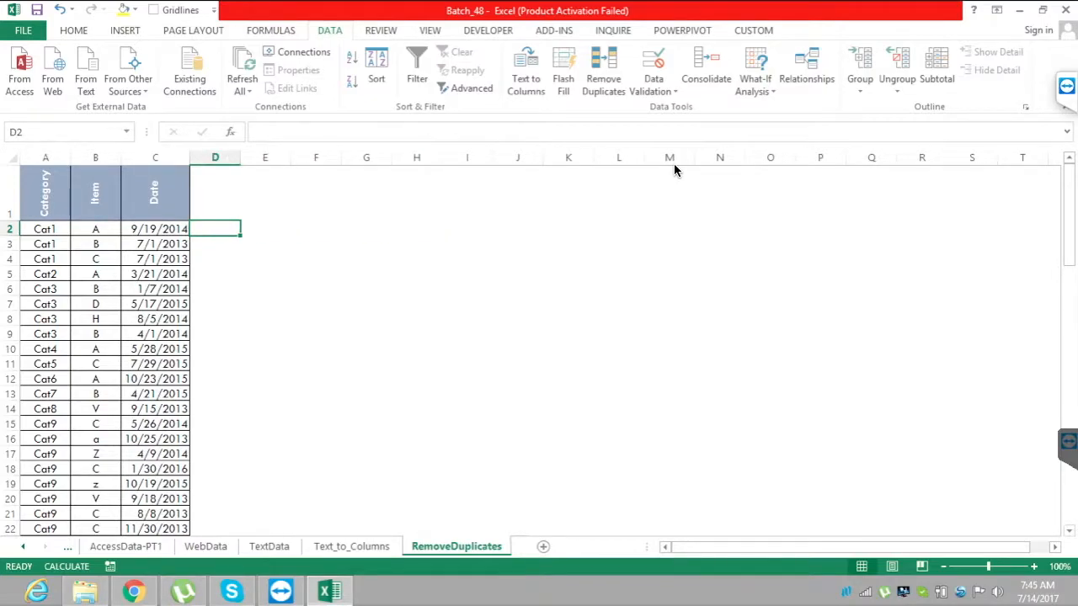
pyautogui.write('=')
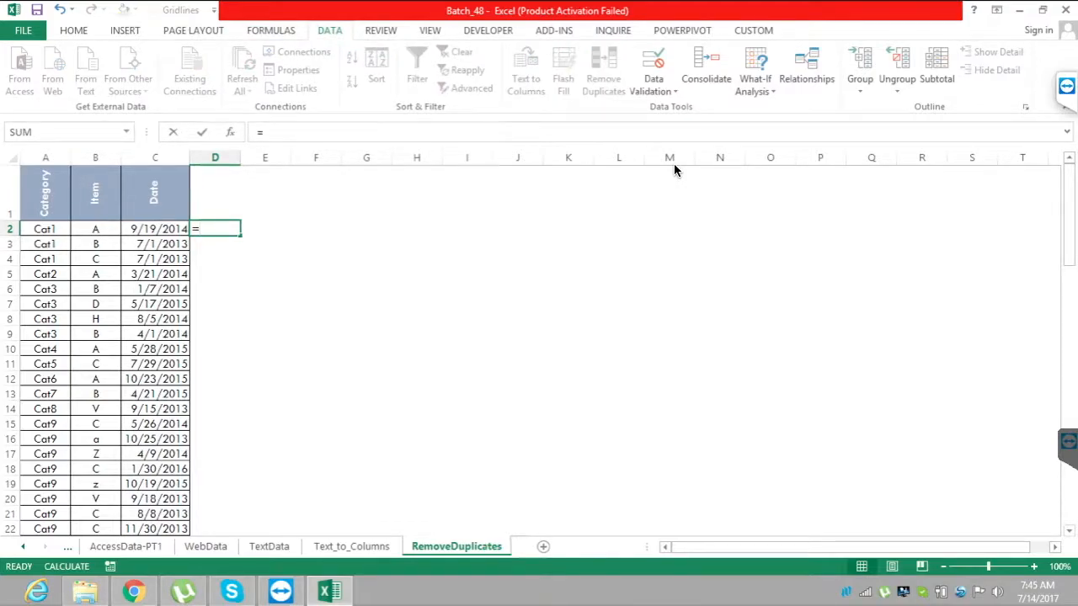
pyautogui.write('C')
pyautogui.press('Escape')
pyautogui.press('BackSpace')
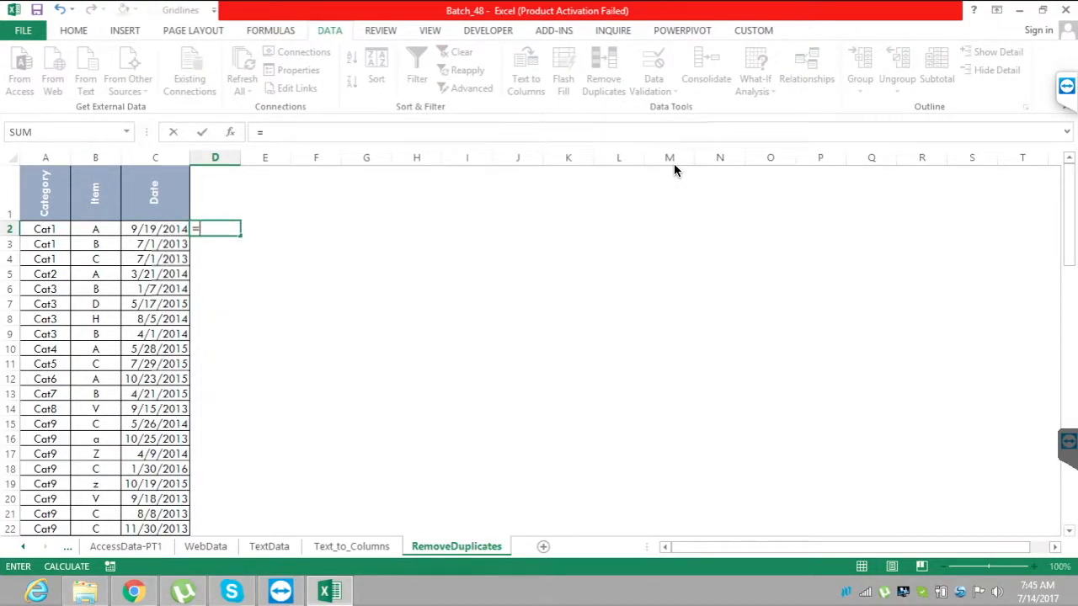
pyautogui.press('Left')
pyautogui.press('Left')
pyautogui.press('Left')
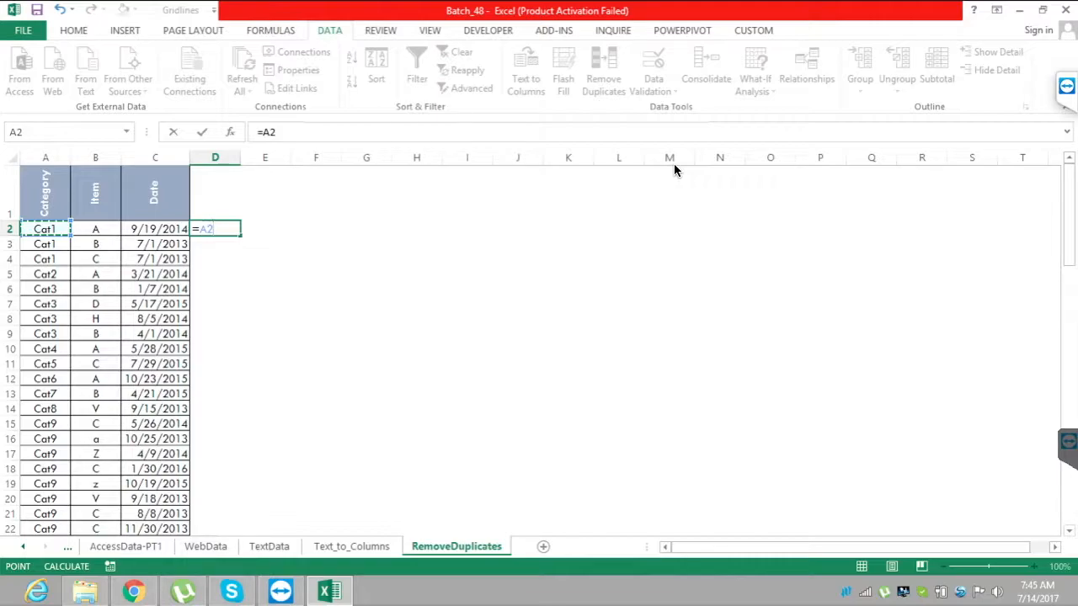
pyautogui.press('BackSpace')
pyautogui.press('BackSpace')
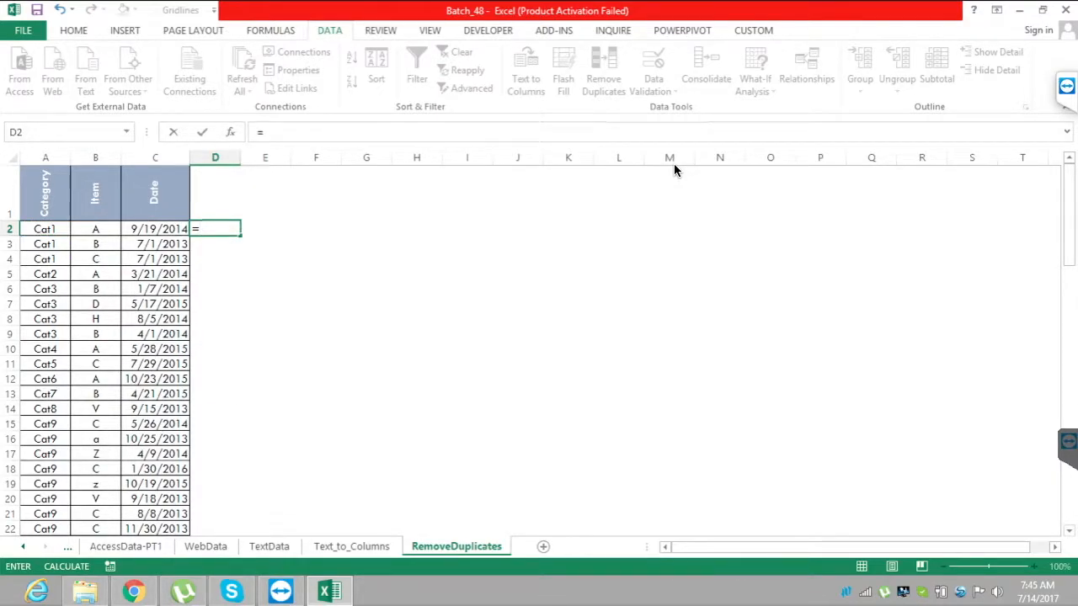
# Try a CONCATENATE formula in D2 with A2 as both text arguments.
pyautogui.write('con')
pyautogui.press('Tab')
pyautogui.press('Left')
pyautogui.press('Left')
pyautogui.press('Left')
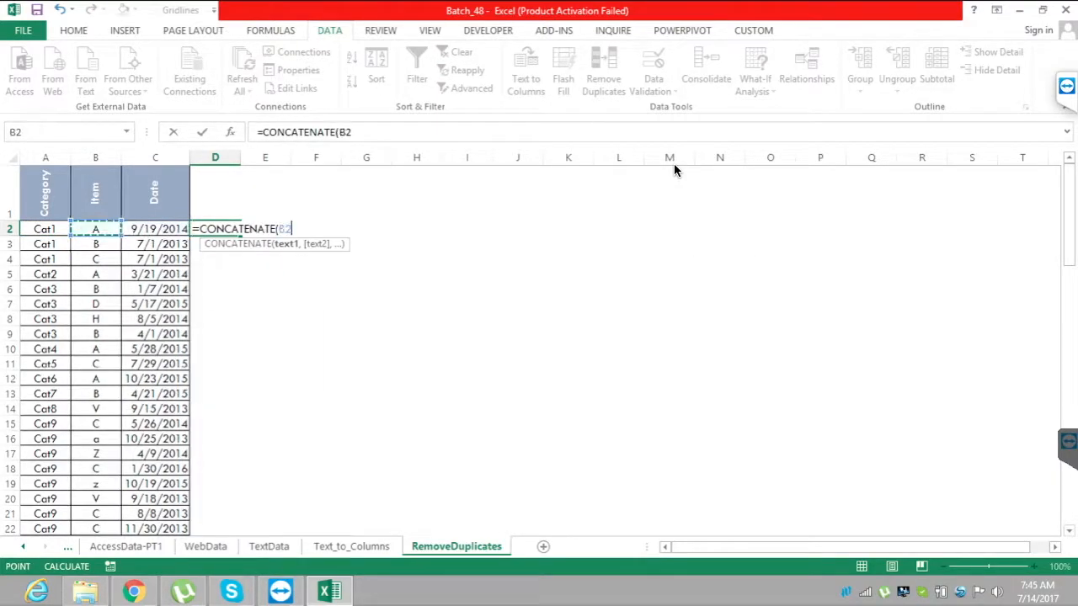
pyautogui.write(',')
pyautogui.press('Left')
pyautogui.press('Left')
pyautogui.press('Left')
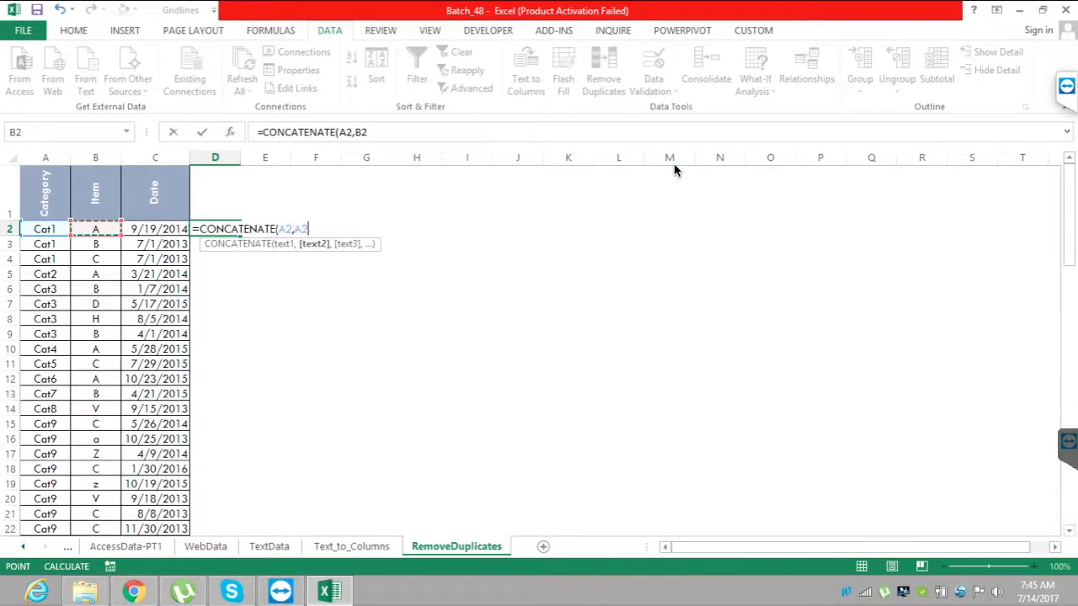
pyautogui.write(')')
pyautogui.press('Return')
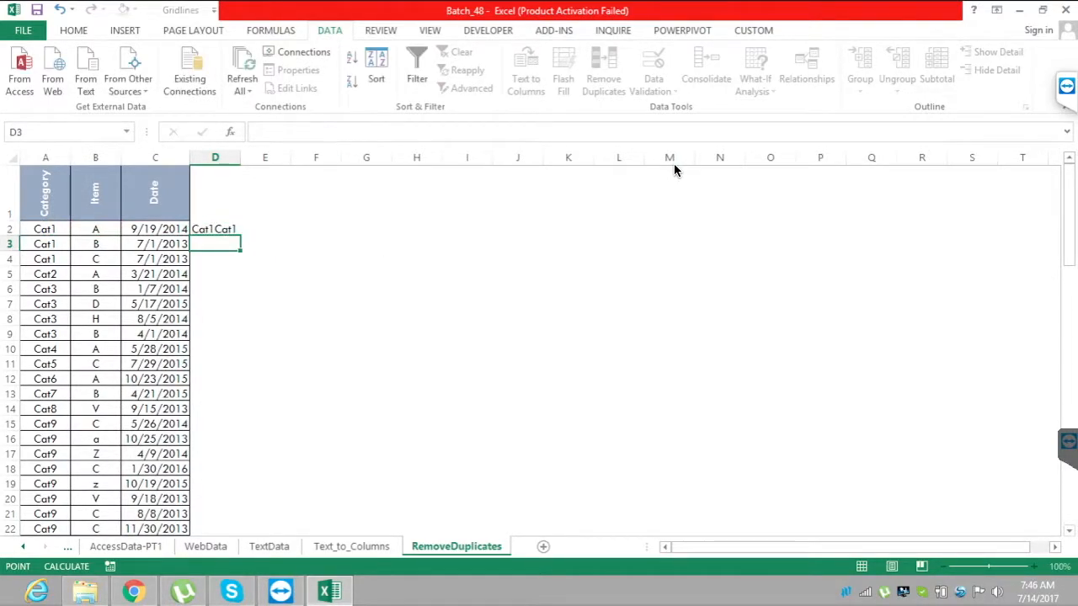
pyautogui.press('Up')
pyautogui.press('Down')
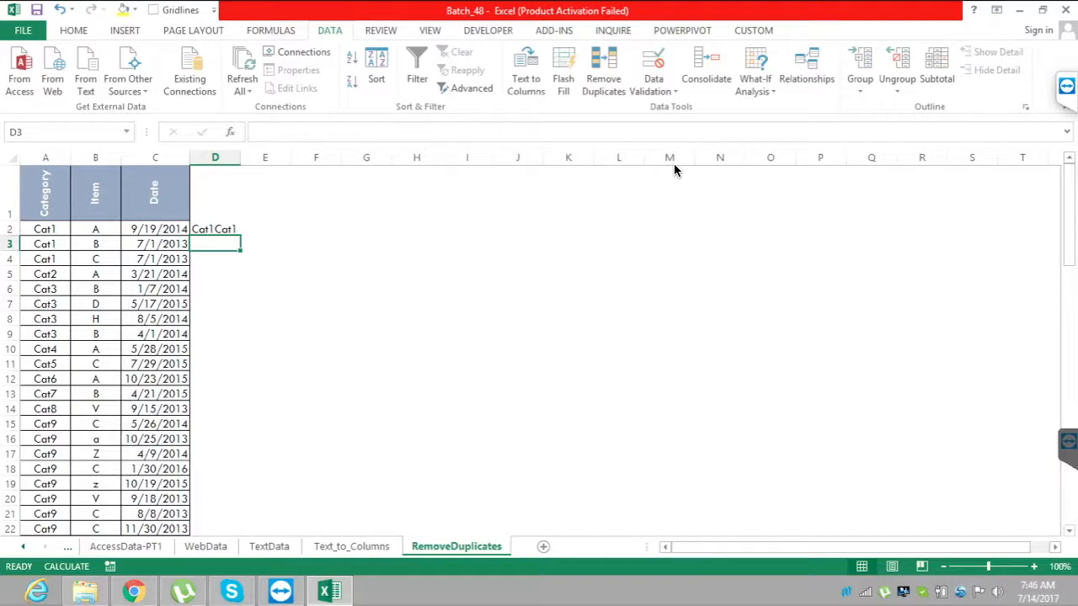
# Replace the formula in D2 with the plain text Cat1A and enter Cat1B in D3 as sample combined keys.
pyautogui.press('Up')
pyautogui.press('BackSpace')
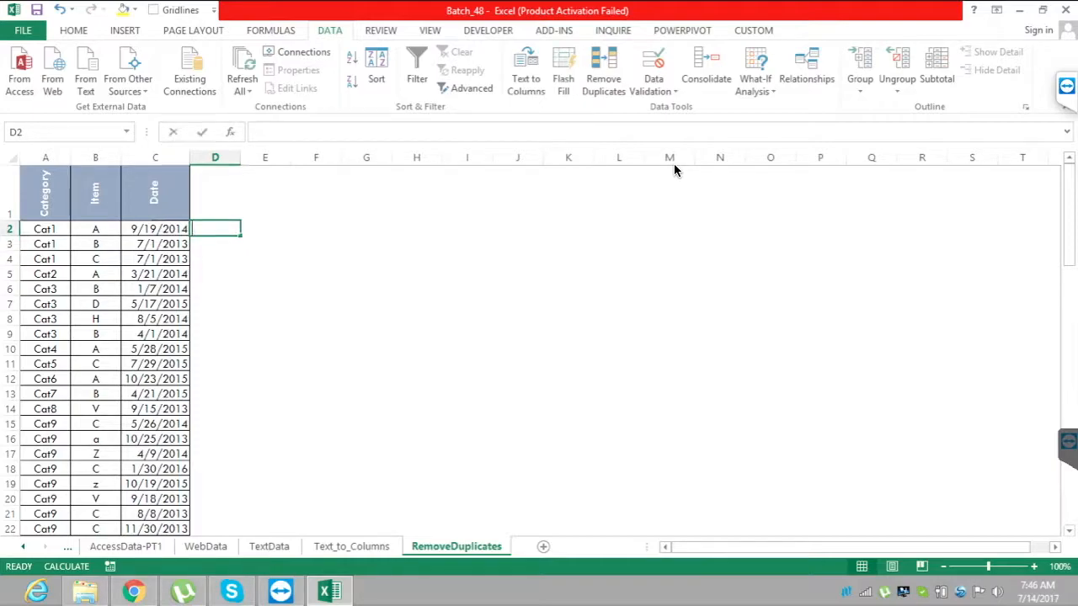
pyautogui.write('Cat1A')
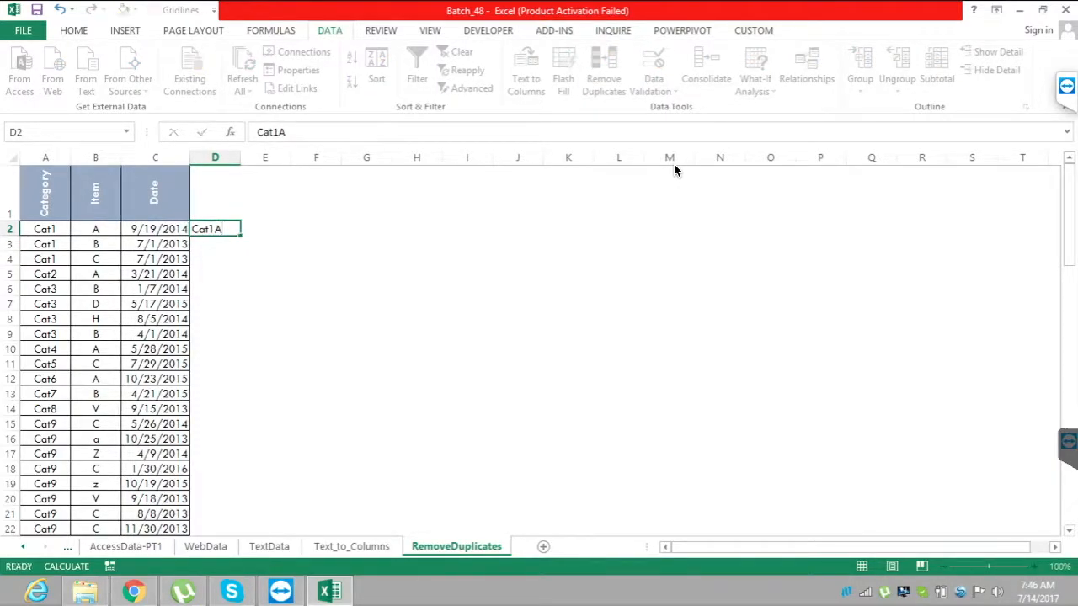
pyautogui.press('Return')
pyautogui.write('Cat')
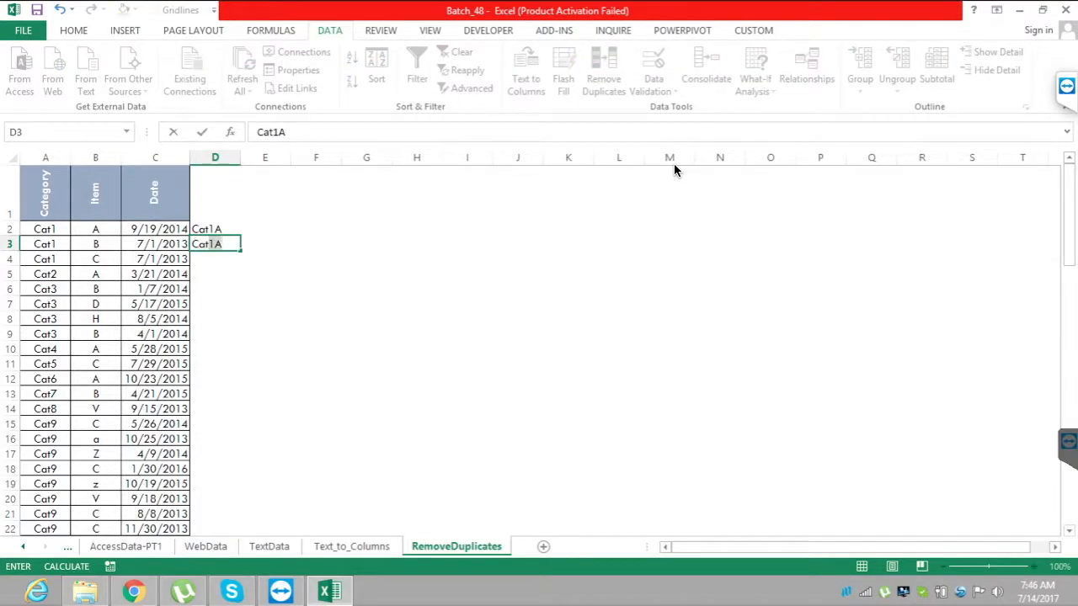
pyautogui.write('1B')
pyautogui.press('Return')
pyautogui.press('Up')
pyautogui.press('Up')
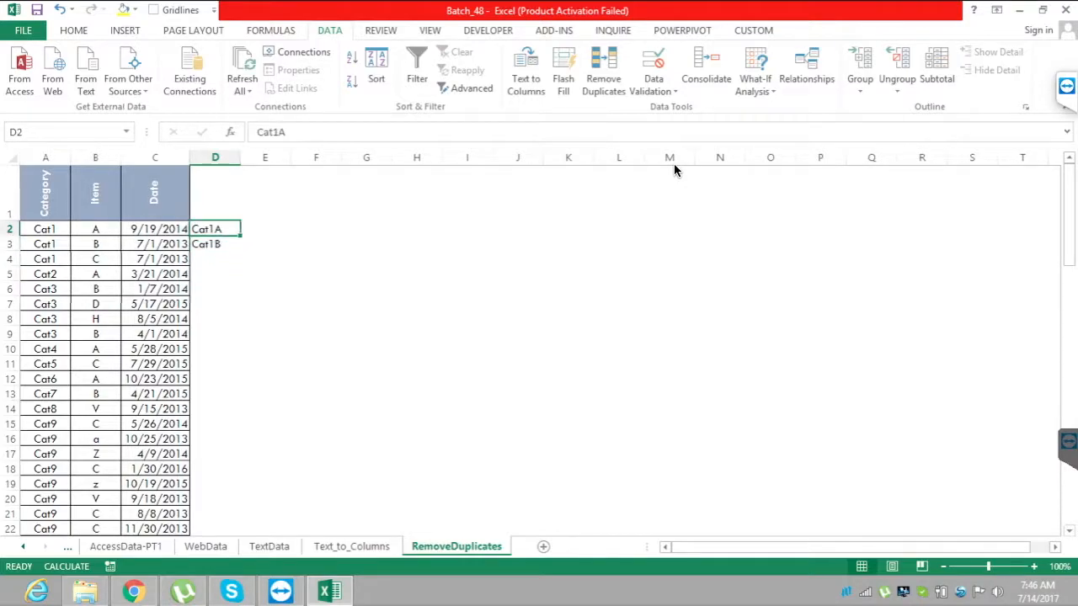
pyautogui.hotkey('shift', 'Down')
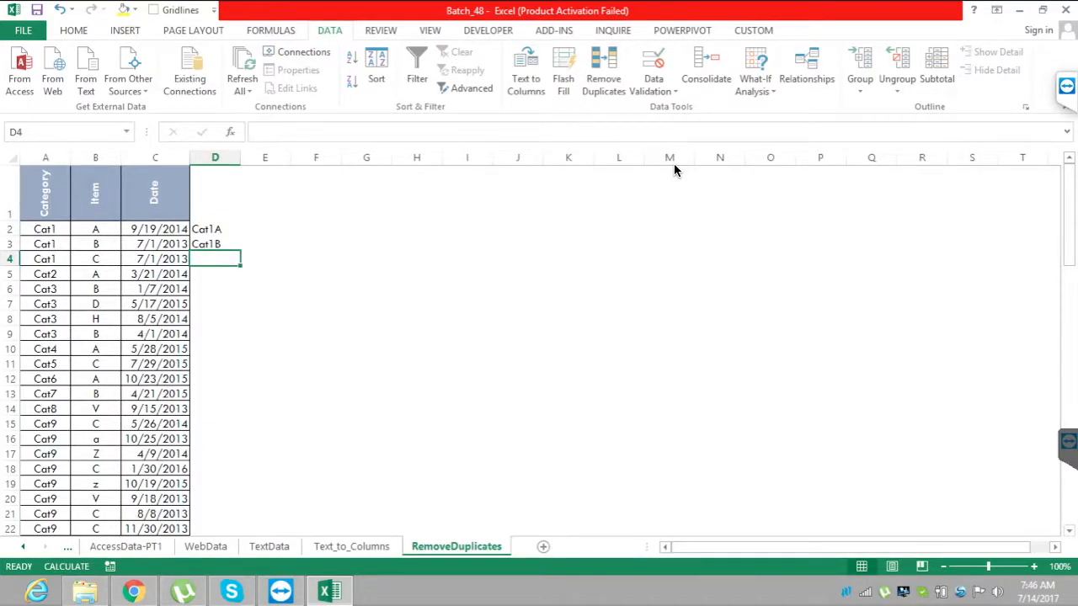
# Clear the sample keys from D2:D3, leaving only D2 selected.
pyautogui.press('Up')
pyautogui.press('Up')
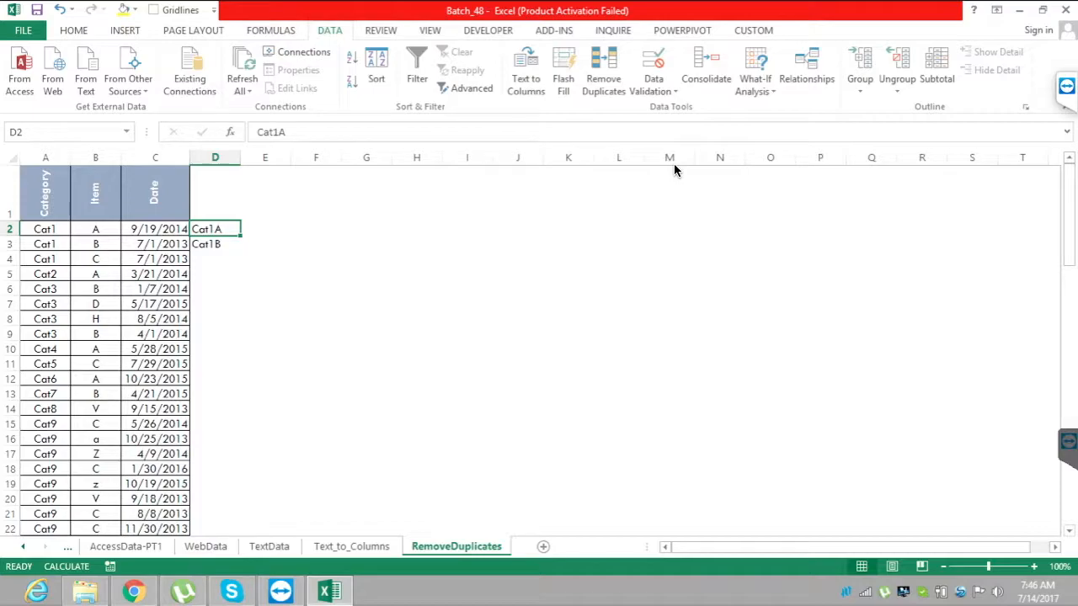
pyautogui.press('F2')
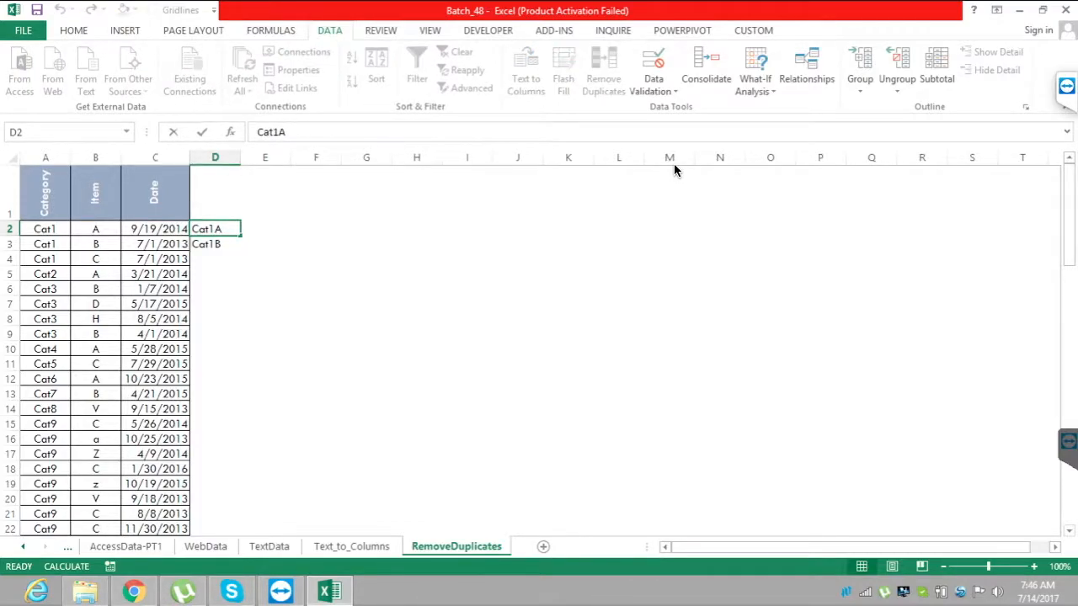
pyautogui.press('Escape')
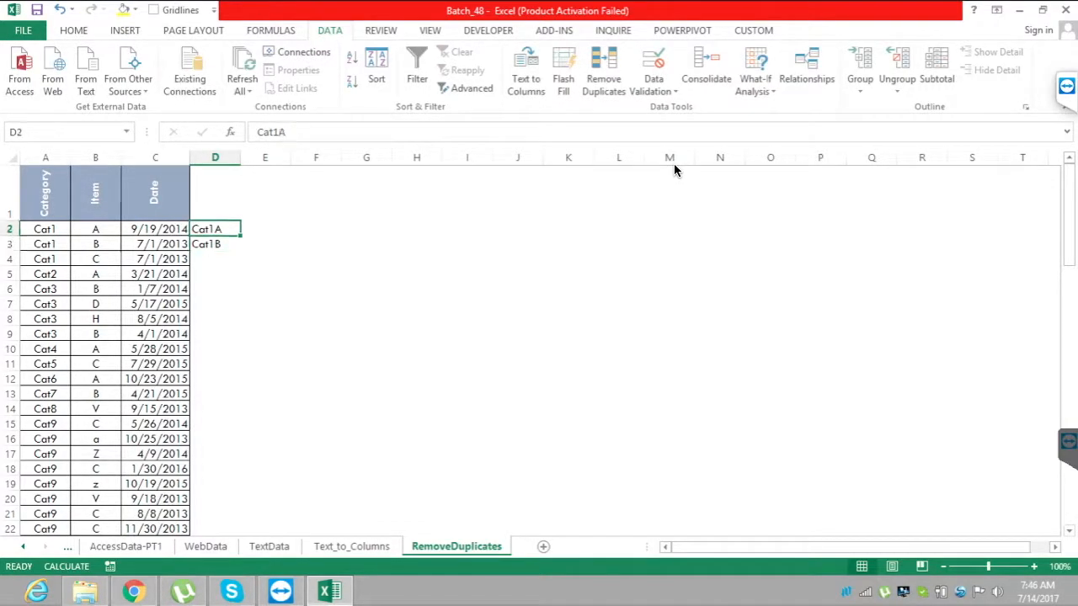
pyautogui.hotkey('shift', 'Down')
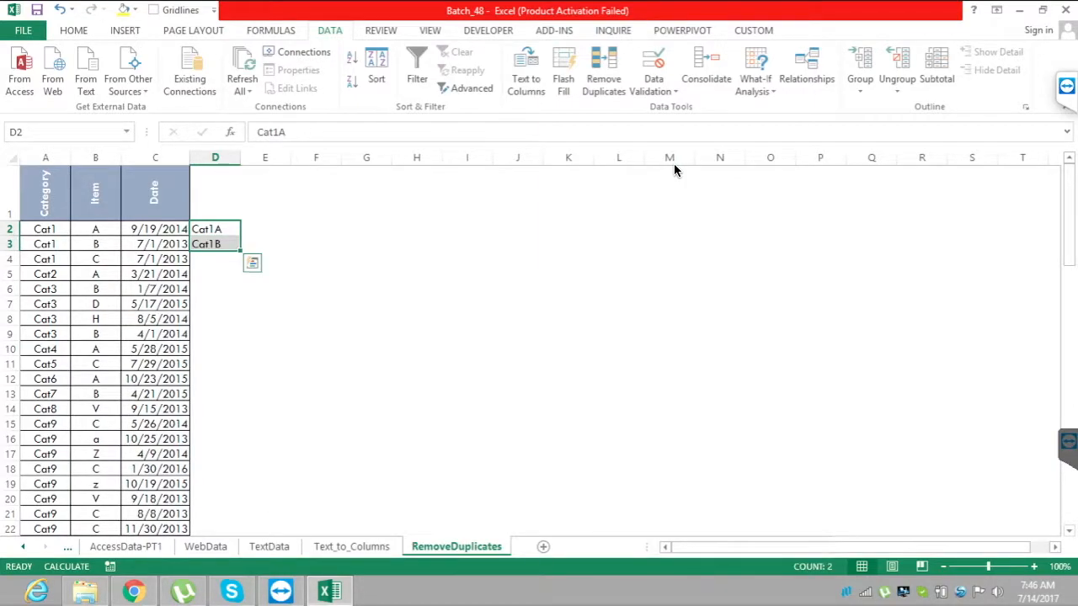
pyautogui.press('Delete')
pyautogui.hotkey('shift', 'Up')
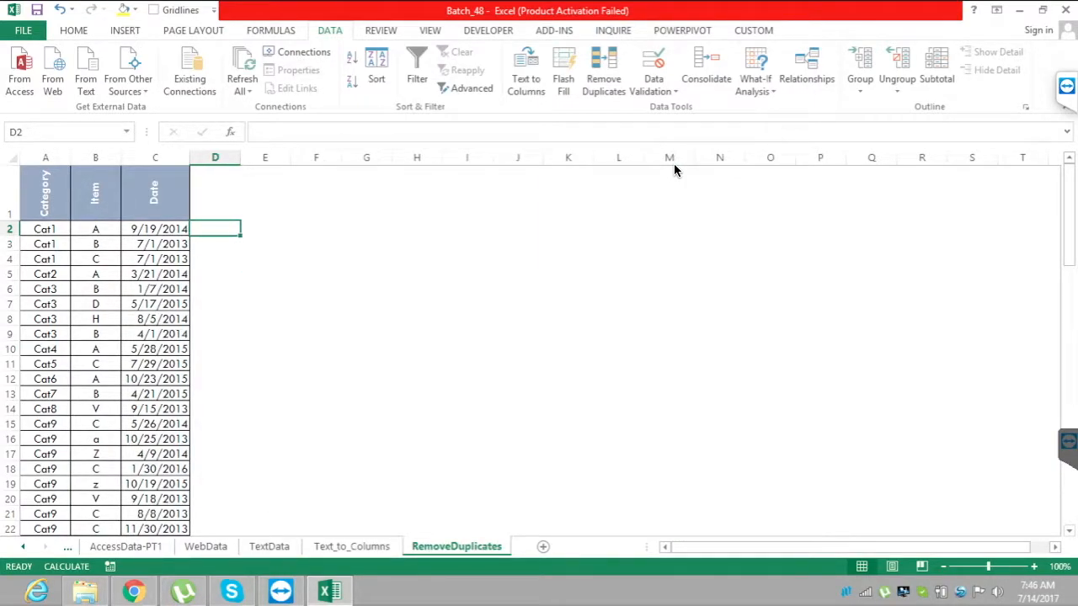
# Try a formula in D2 that combines A2 and B2 directly without a function, and clear it.
pyautogui.write('=')
pyautogui.press('Left')
pyautogui.press('Left')
pyautogui.press('Left')
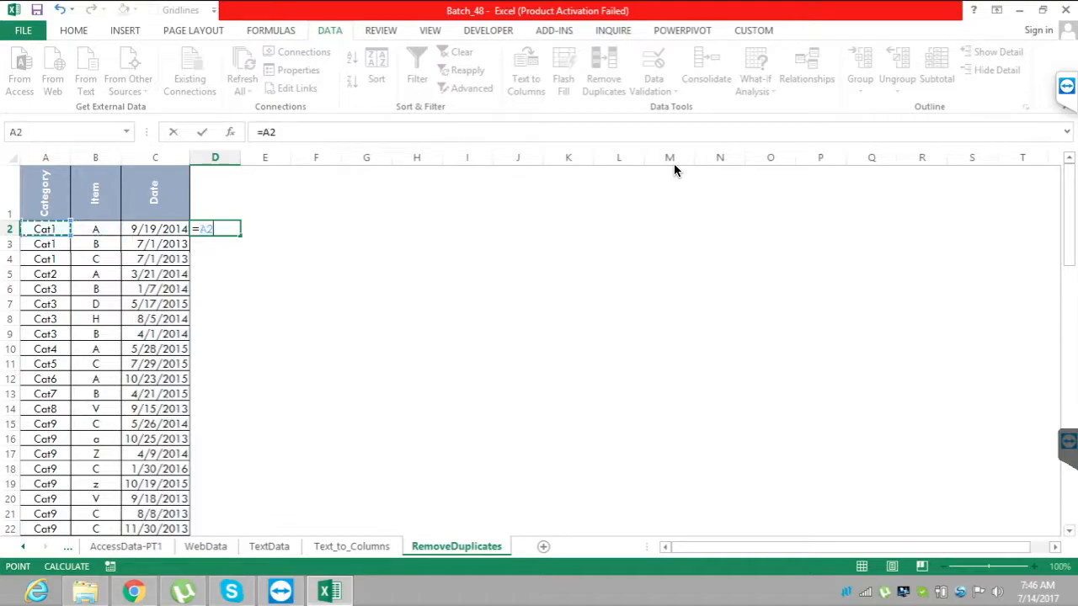
pyautogui.write(',')
pyautogui.press('Left')
pyautogui.press('Left')
pyautogui.press('Return')
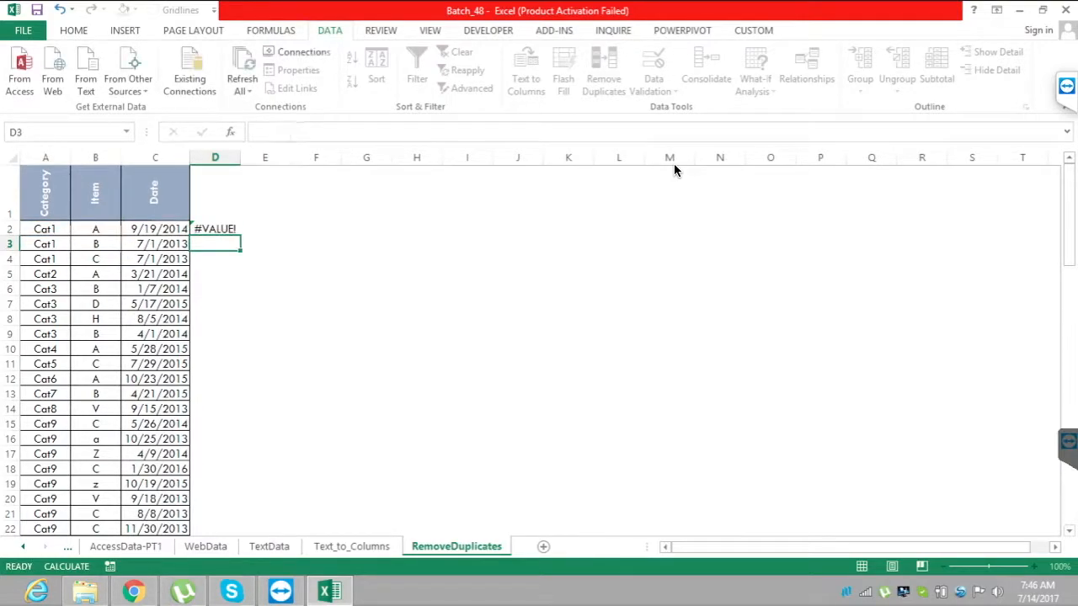
pyautogui.press('Up')
pyautogui.press('Delete')
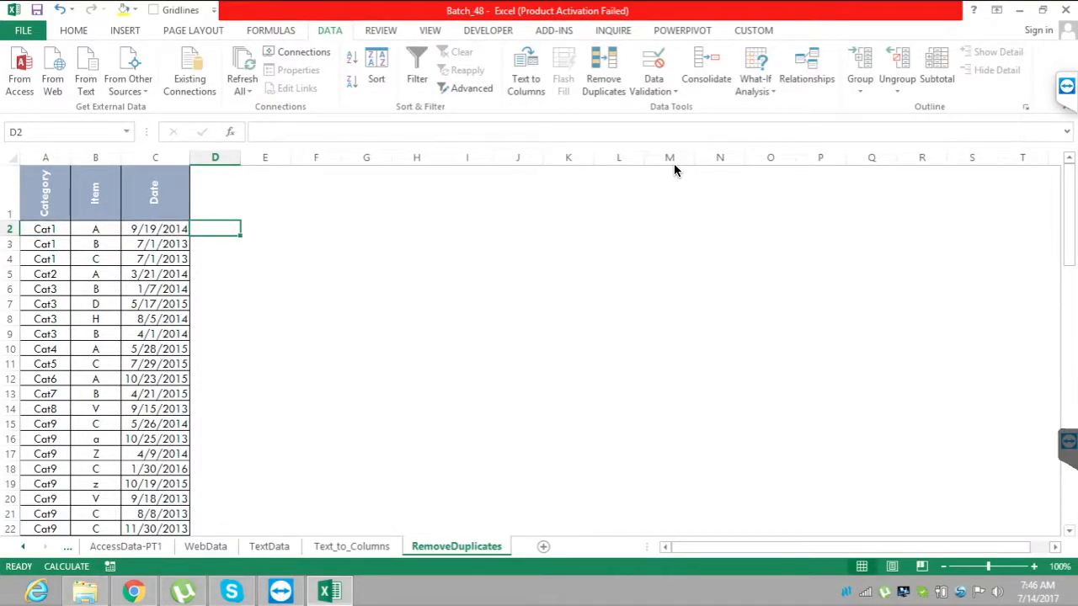
# Enter a CONCATENATE formula in D2 that joins the category in A2 with the item in B2.
pyautogui.write('=Con')
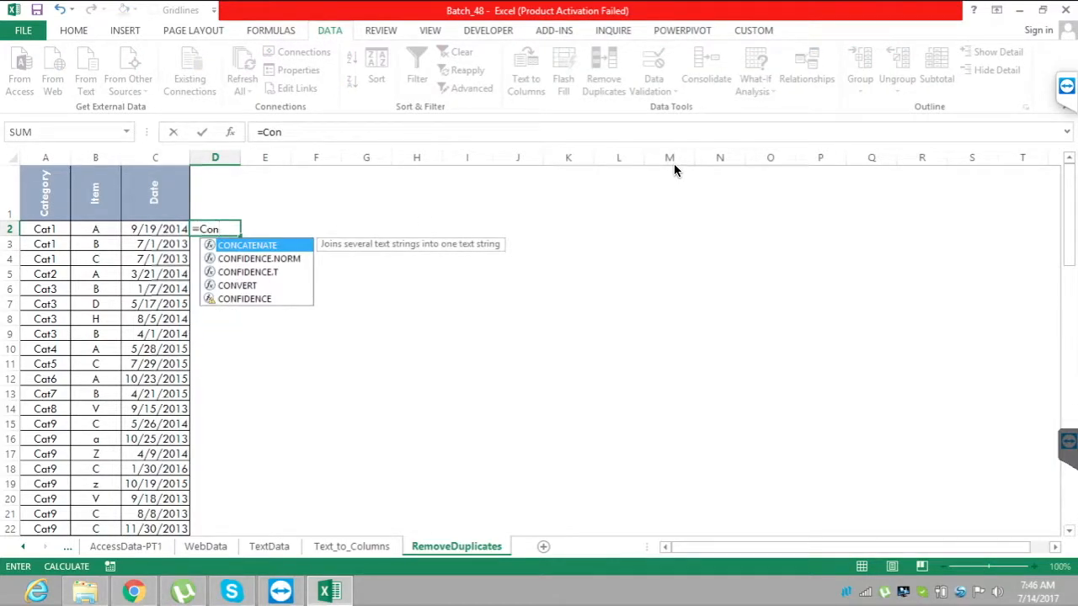
pyautogui.press('Tab')
pyautogui.press('Left')
pyautogui.press('Left')
pyautogui.press('Left')
pyautogui.write(',')
pyautogui.press('Left')
pyautogui.press('Left')
pyautogui.press('Return')
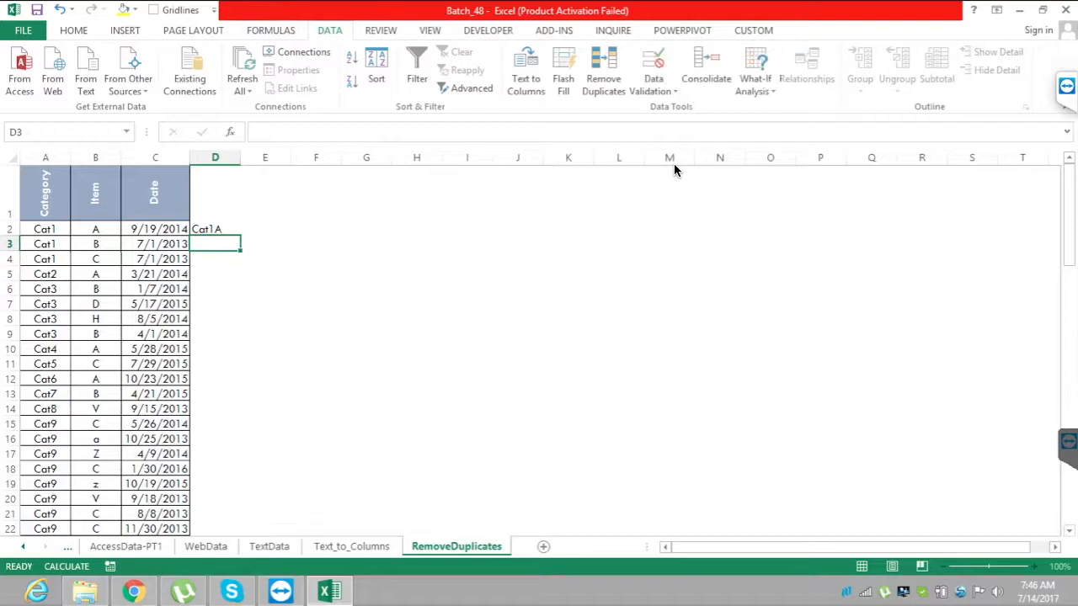
# Enter the formula =CONCATENATE(A3,B3) in D3 to combine that row's category and item.
pyautogui.write('=con')
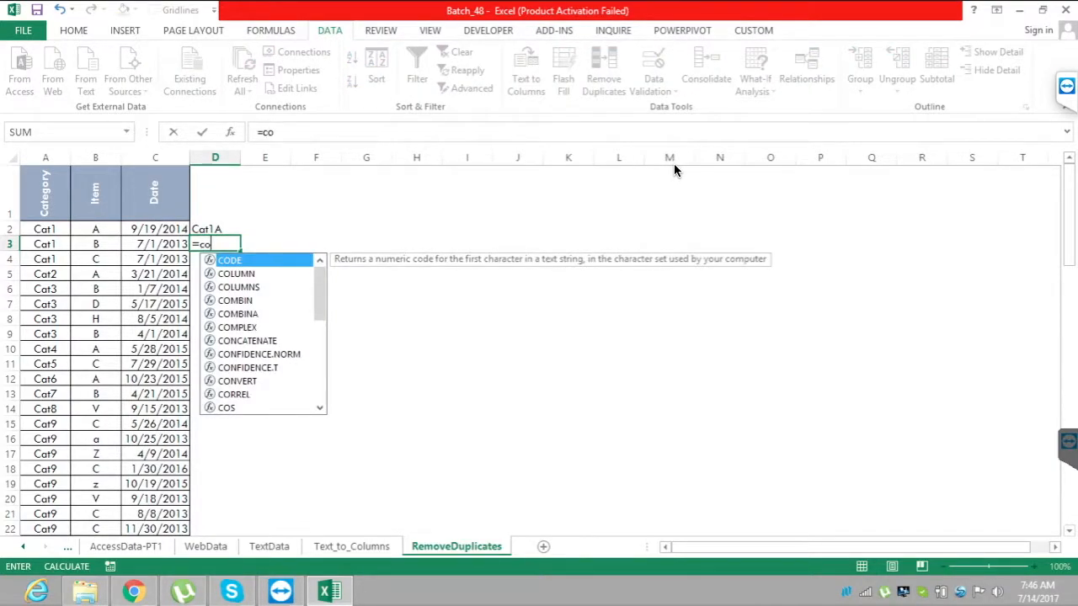
pyautogui.press('Tab')
pyautogui.press('Left')
pyautogui.press('Left')
pyautogui.press('Left')
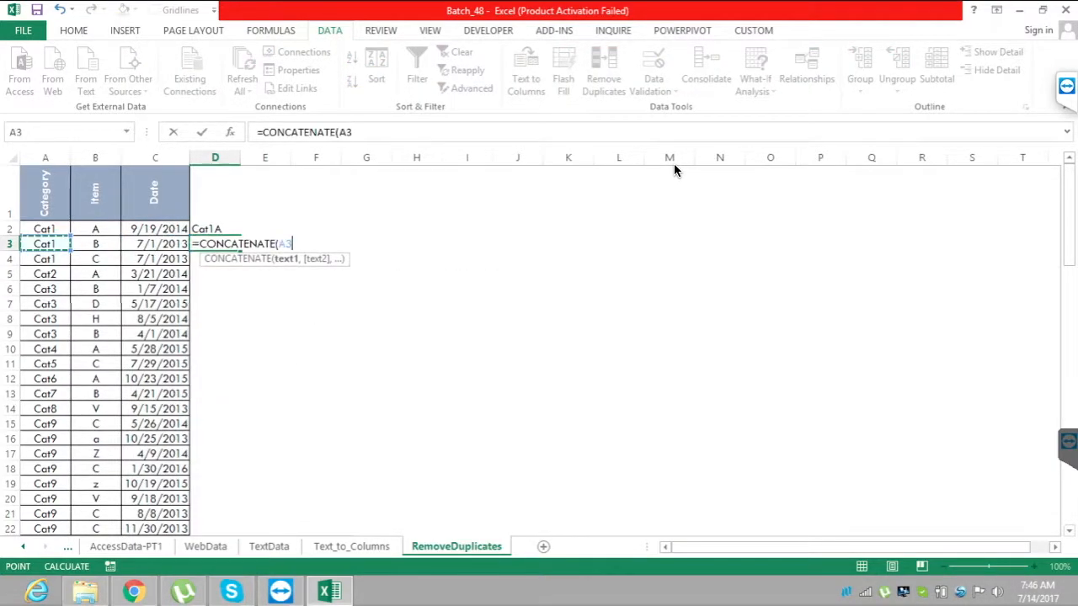
pyautogui.write(',')
pyautogui.press('Left')
pyautogui.press('Left')
pyautogui.press('Left')
pyautogui.press('Right')
pyautogui.press('Return')
pyautogui.press('Up')
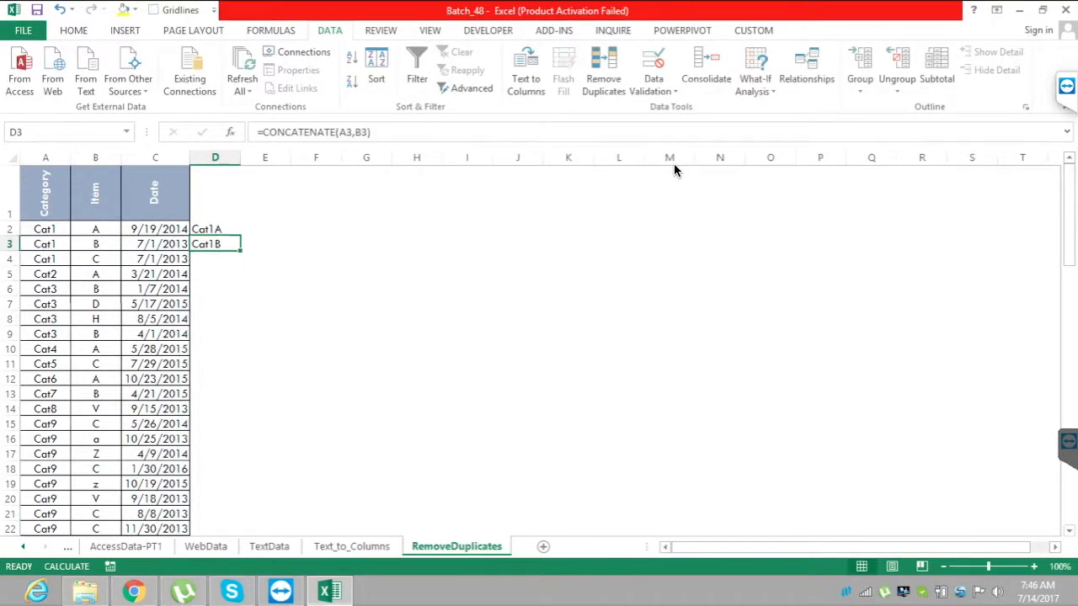
# Clear the two CONCATENATE formulas from D2:D3.
pyautogui.press('Down')
pyautogui.write('=')
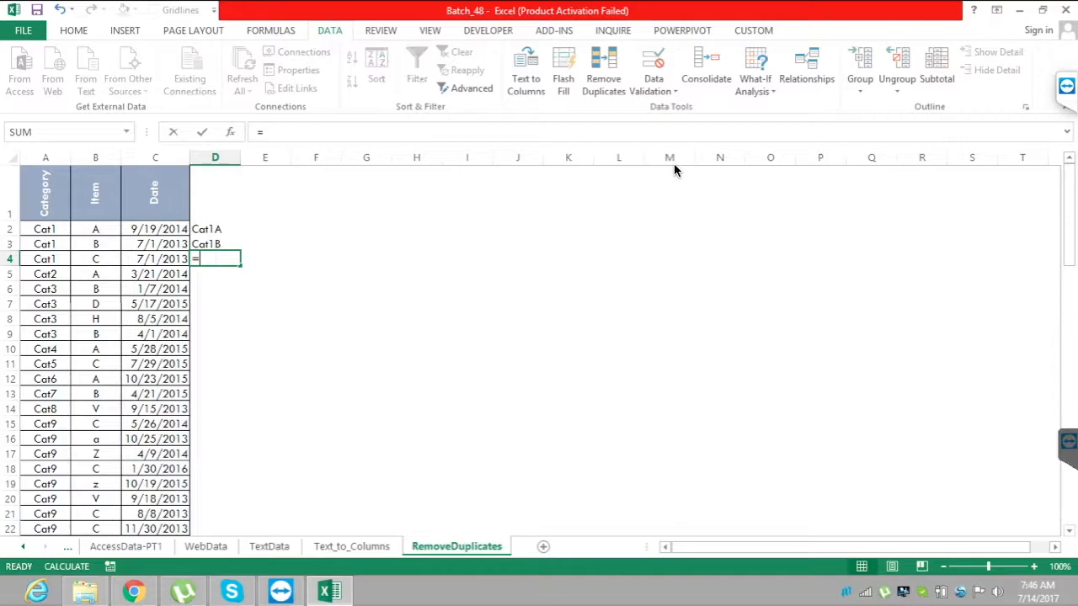
pyautogui.press('Escape')
pyautogui.press('Up')
pyautogui.press('Up')
pyautogui.hotkey('shift', 'Down')
pyautogui.press('Delete')
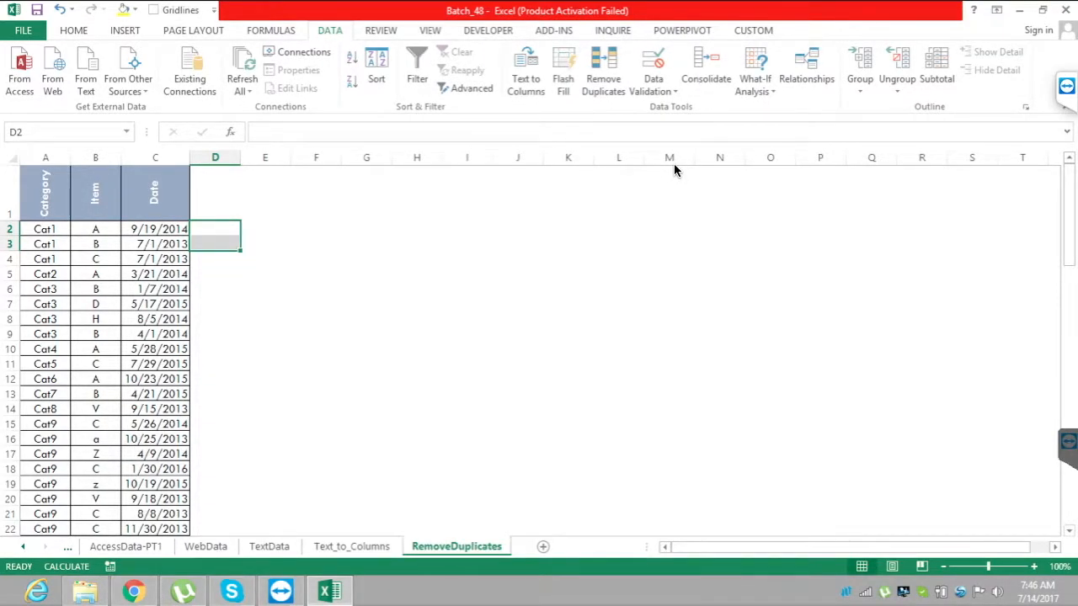
# Enter the formula =A2&1 in D2 to append the number 1 to the category.
pyautogui.press('Home')
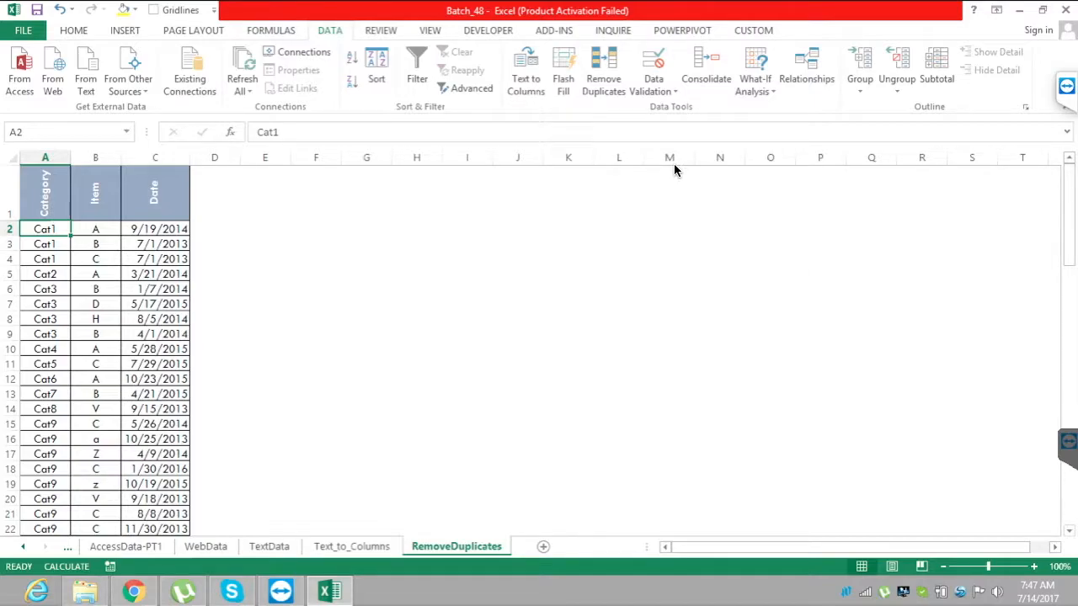
pyautogui.press('Right')
pyautogui.press('Right')
pyautogui.press('Right')
pyautogui.press('Right')
pyautogui.press('Left')
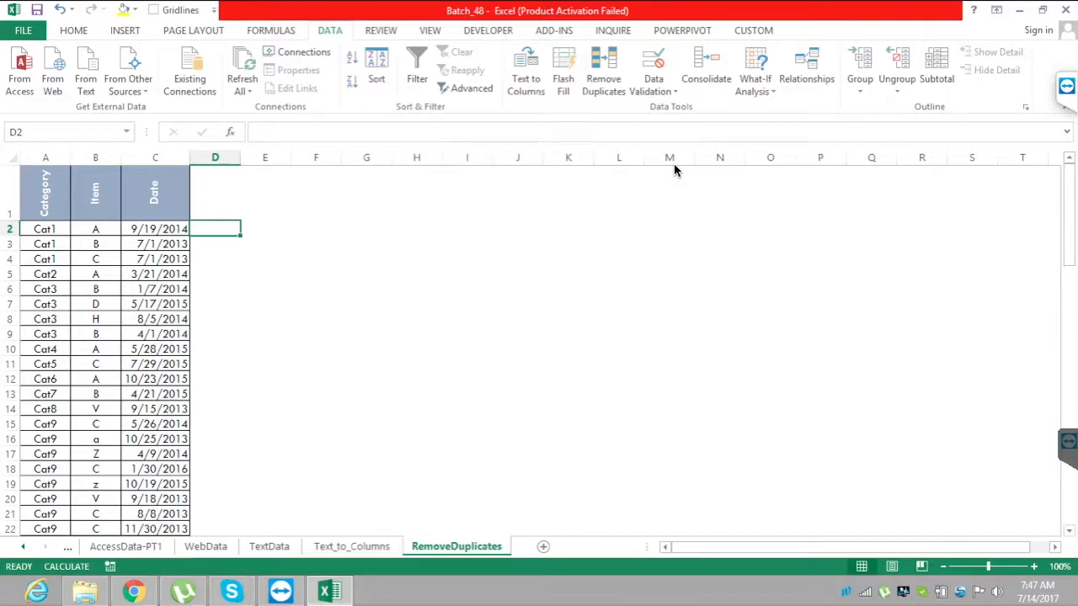
pyautogui.write('=')
pyautogui.press('Left')
pyautogui.press('Left')
pyautogui.press('Left')
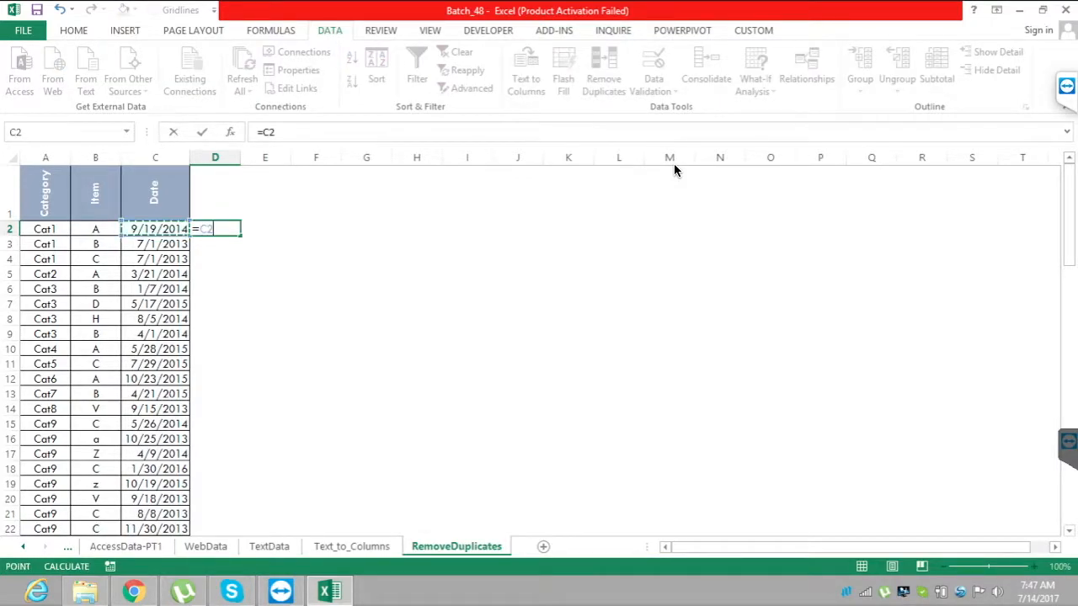
pyautogui.write('&')
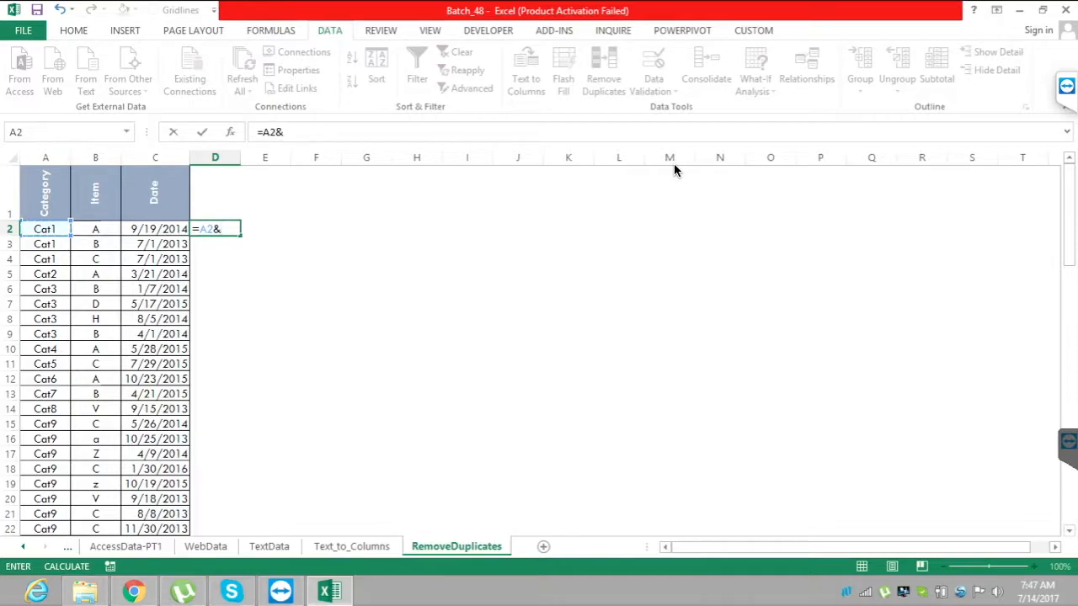
pyautogui.write('1')
pyautogui.press('Return')
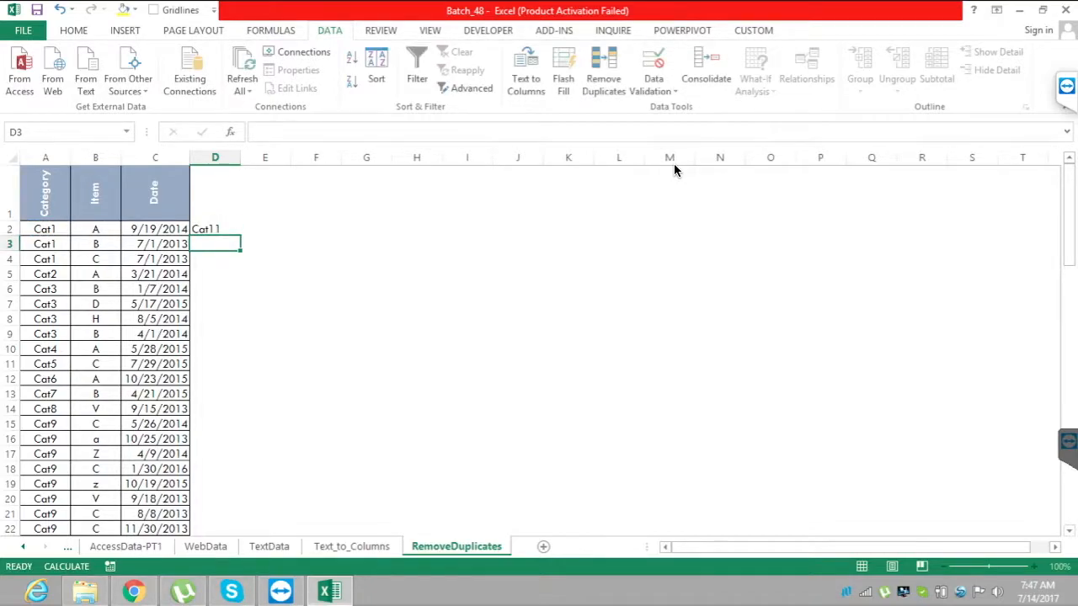
# Enter the formula =A3&1 in D3 to append 1 to that row's category.
pyautogui.write('=')
pyautogui.press('Left')
pyautogui.press('Left')
pyautogui.press('Left')
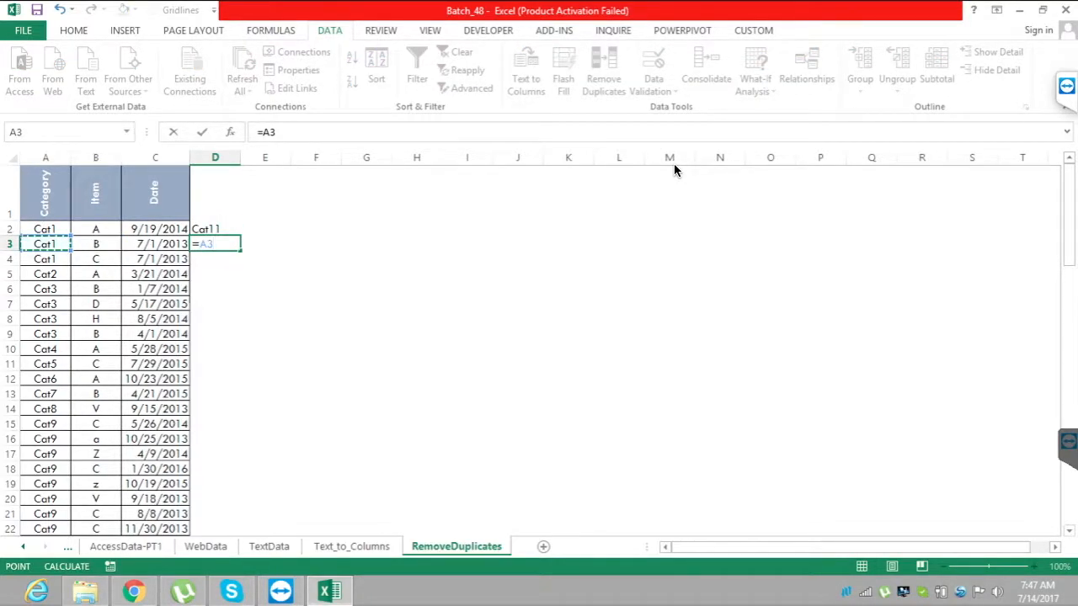
pyautogui.write('&1')
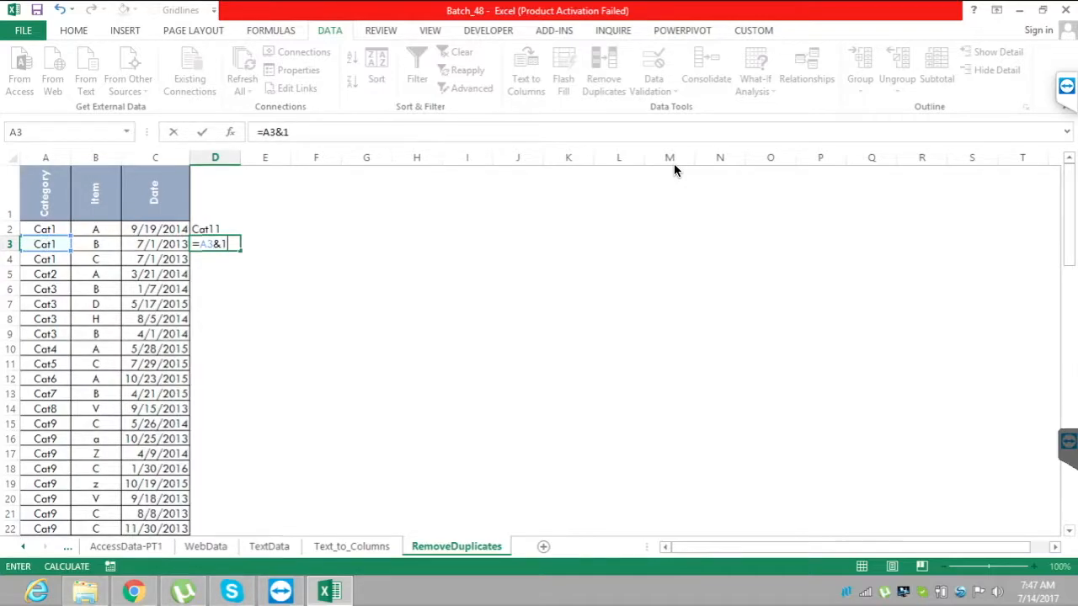
pyautogui.press('Return')
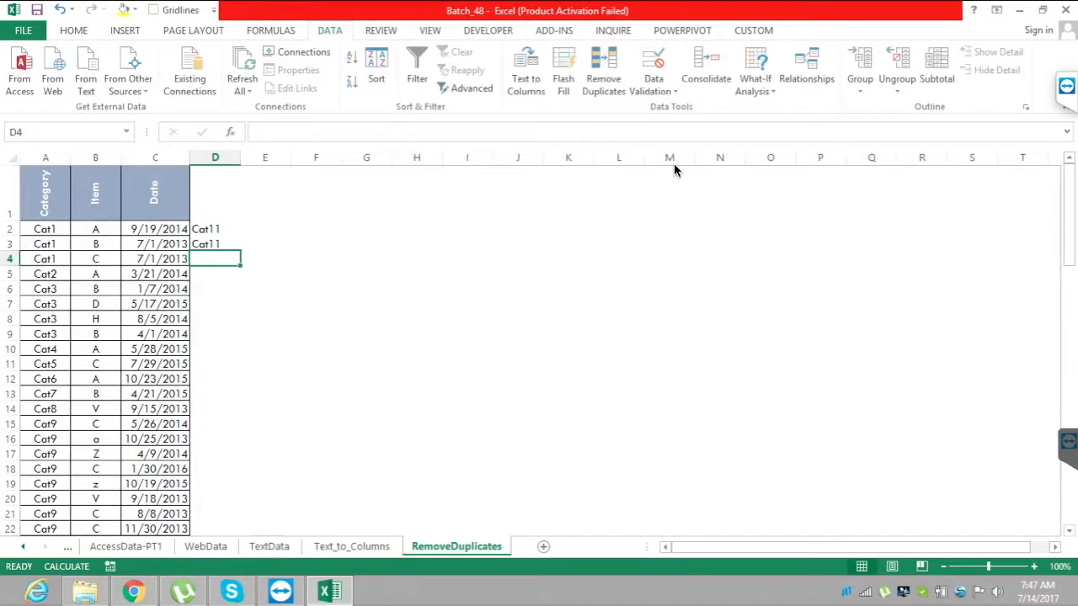
# Examine the combined keys in D2 and D3 and compare them with each other.
pyautogui.press('Up')
pyautogui.press('Up')
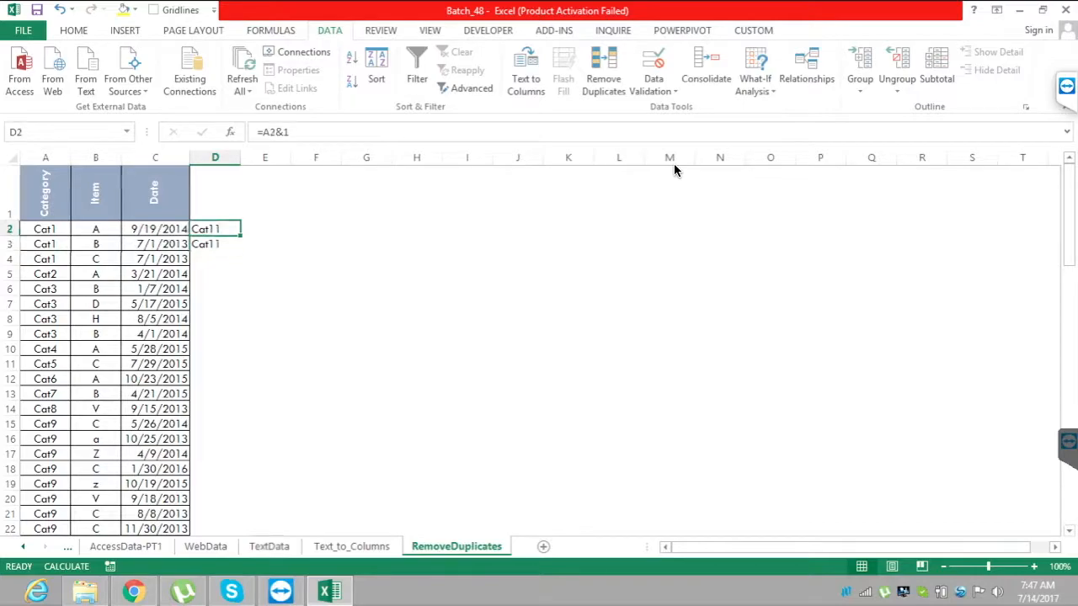
pyautogui.hotkey('shift', 'Down')
pyautogui.hotkey('shift', 'Down')
pyautogui.hotkey('shift', 'Down')
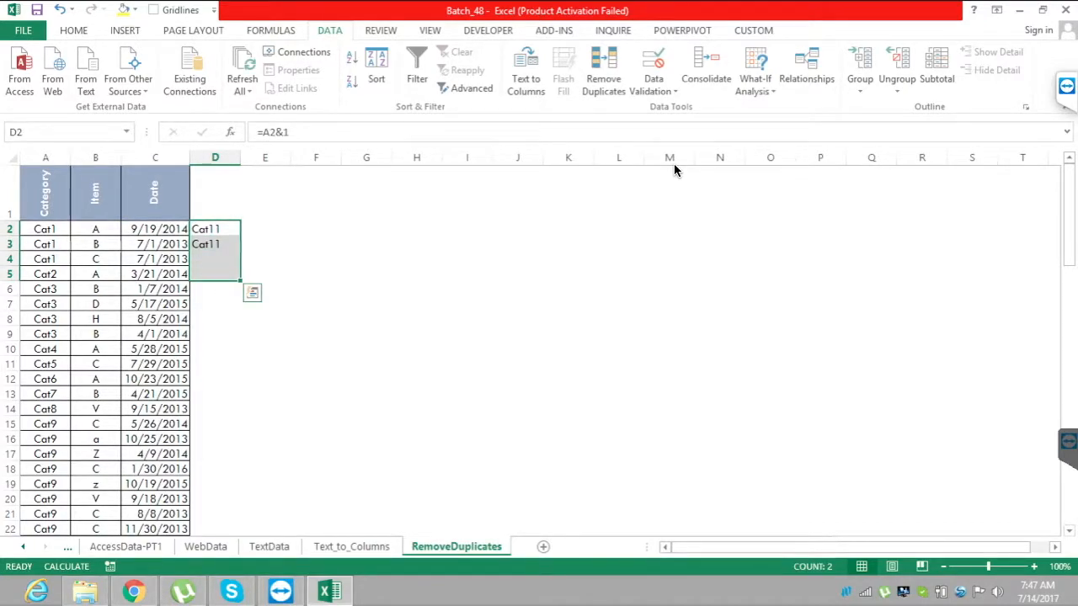
pyautogui.press('Down')
pyautogui.press('Down')
pyautogui.hotkey('shift', 'Down')
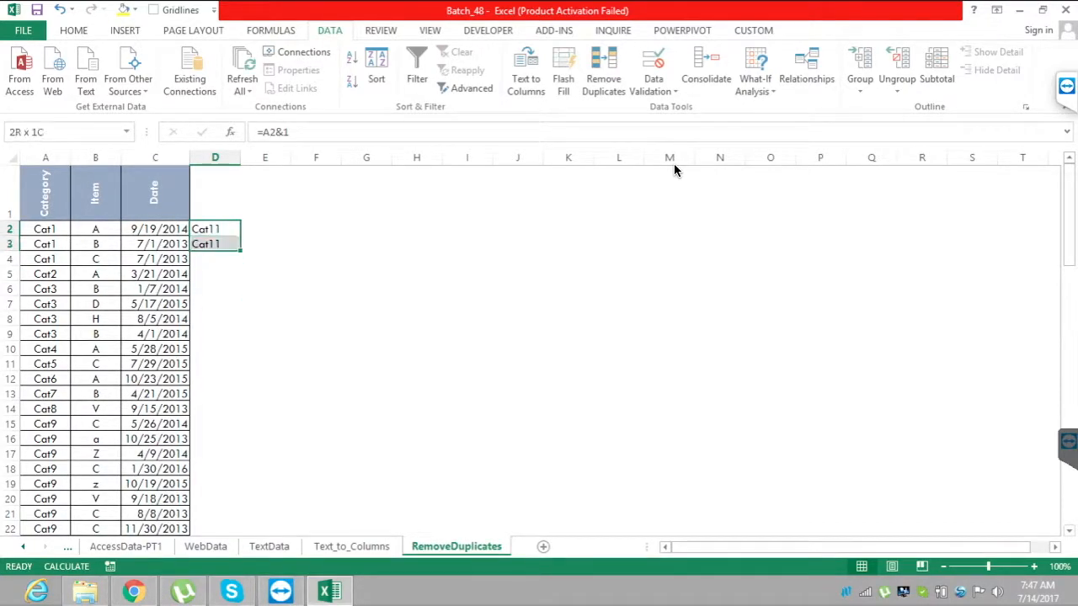
pyautogui.hotkey('shift', 'Down')
pyautogui.hotkey('shift', 'Down')
pyautogui.hotkey('shift', 'Down')
pyautogui.press('Down')
pyautogui.press('Down')
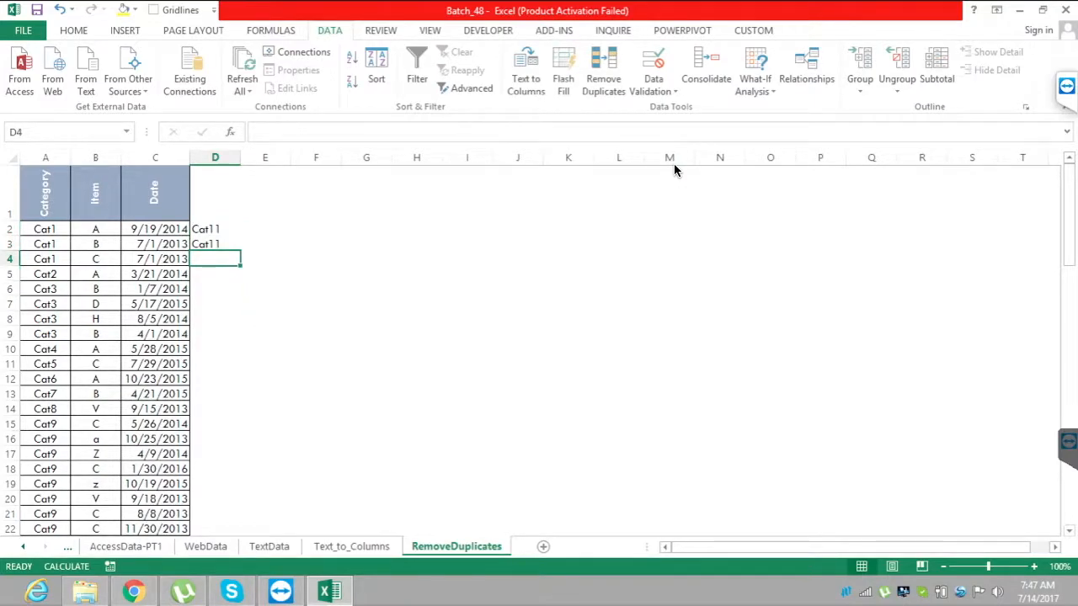
# Clear the ampersand formulas from D2:D3.
pyautogui.press('Up')
pyautogui.press('Up')
pyautogui.hotkey('shift', 'Down')
pyautogui.press('Delete')
pyautogui.press('Up')
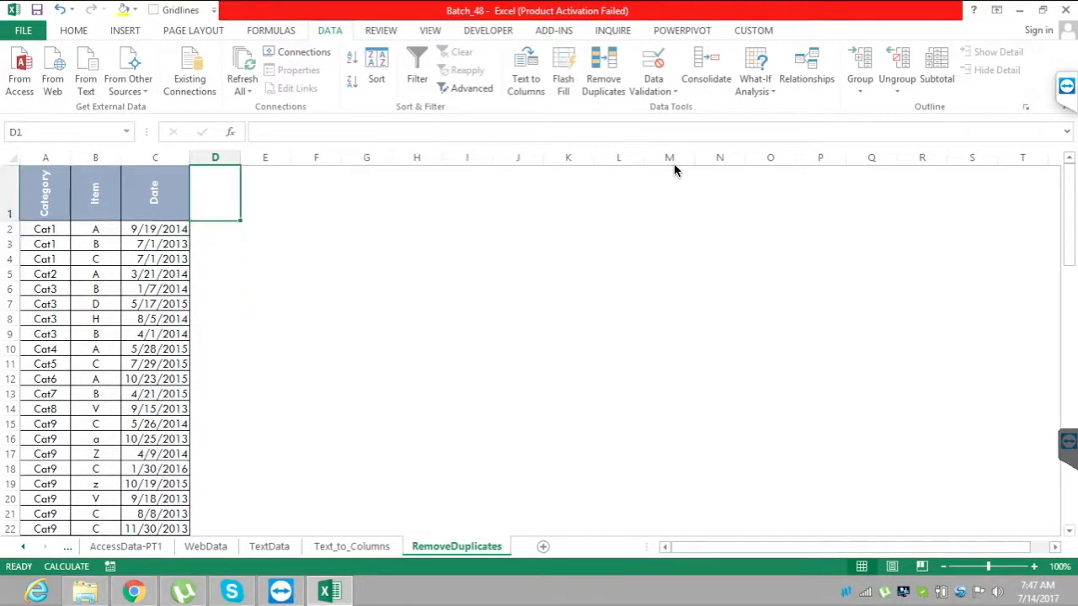
# Remove duplicate rows from the table, checking only the Category column and leaving Item and Date out.
pyautogui.press('Home')
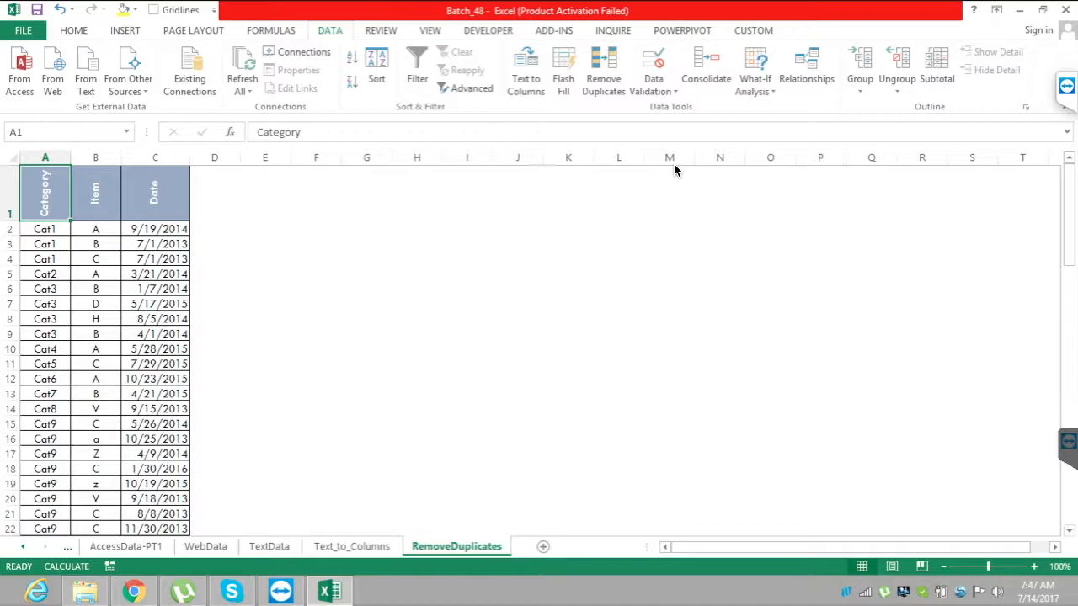
pyautogui.press('Down')
pyautogui.press('Down')
pyautogui.press('Down')
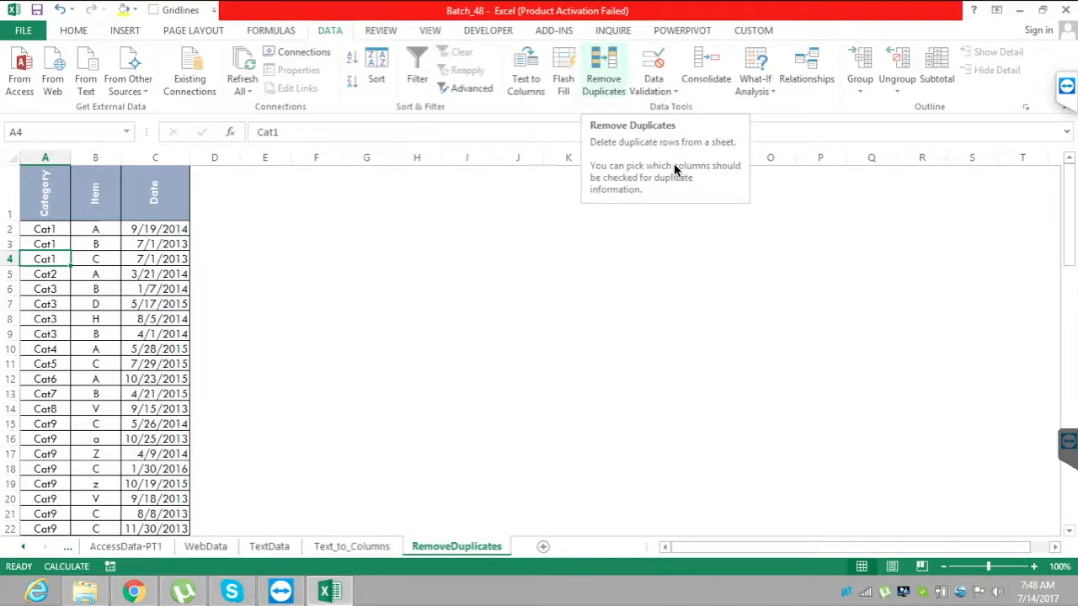
pyautogui.press('Return')
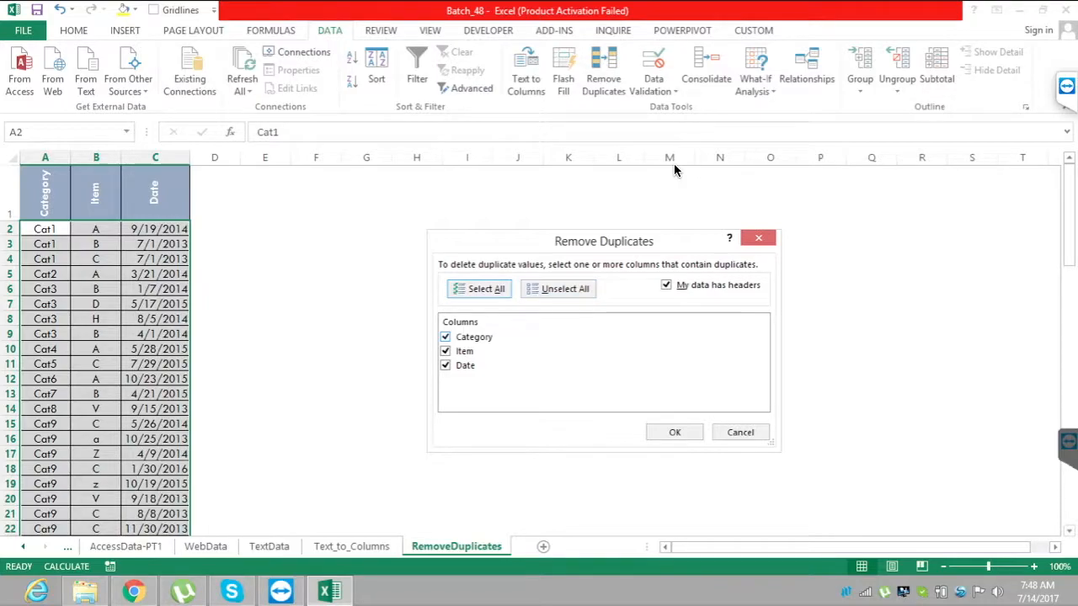
pyautogui.press('Down')
pyautogui.press('space')
pyautogui.press('Down')
pyautogui.press('space')
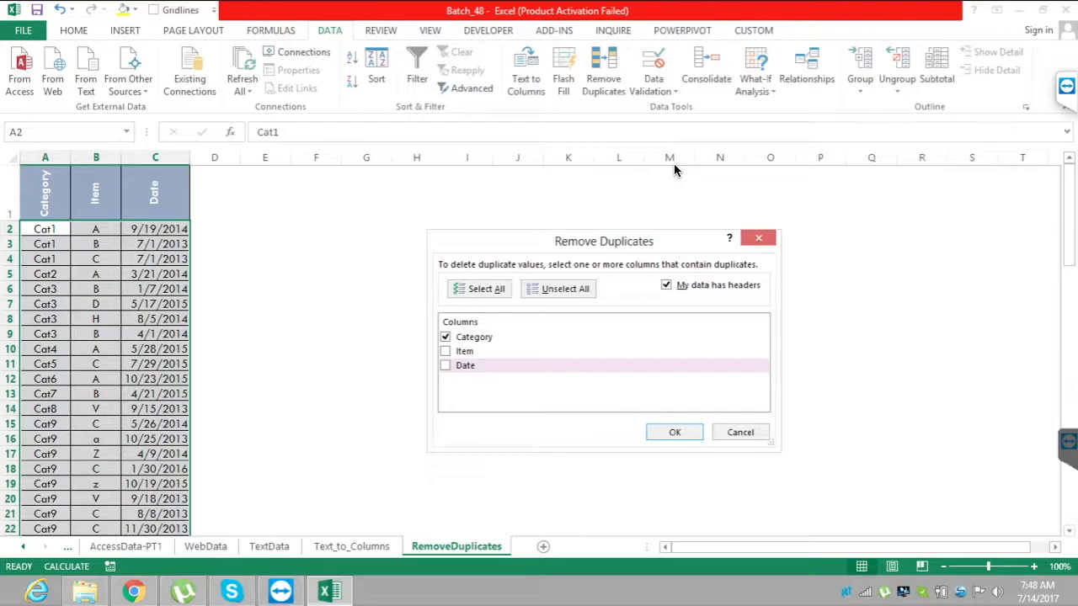
pyautogui.press('Return')
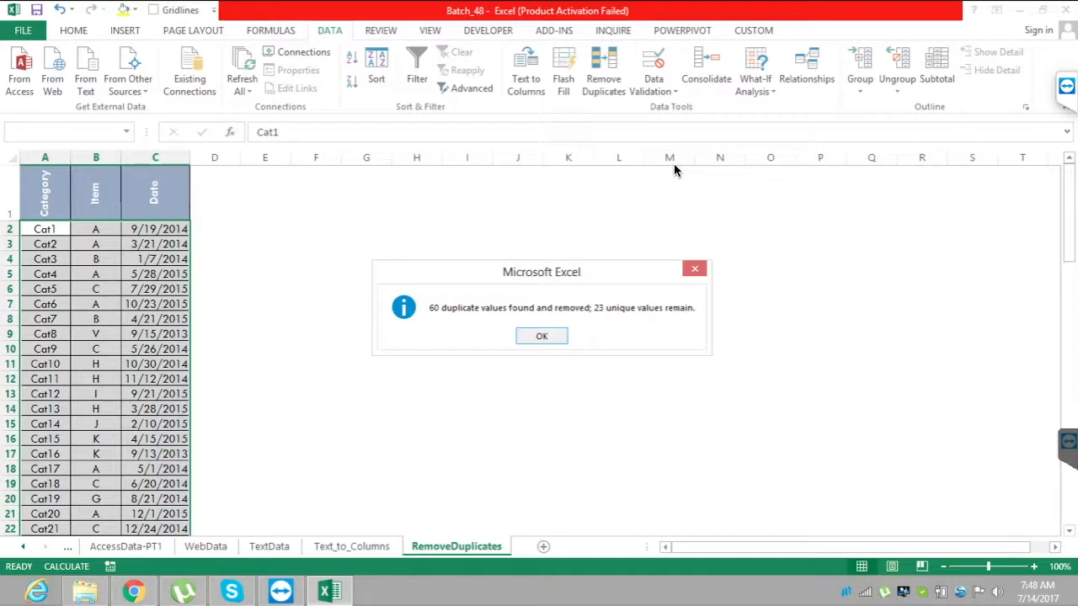
pyautogui.press('Return')
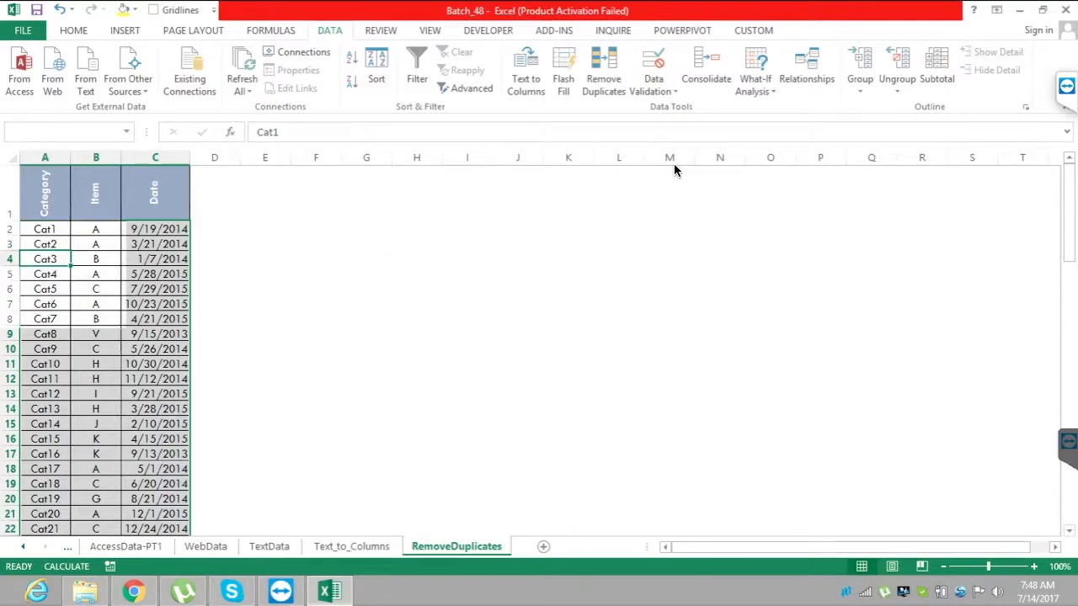
# Check the rows remaining in the table and undo the duplicate removal based on Category.
pyautogui.press('Down')
pyautogui.press('Down')
pyautogui.scroll(-12, 673, 169)
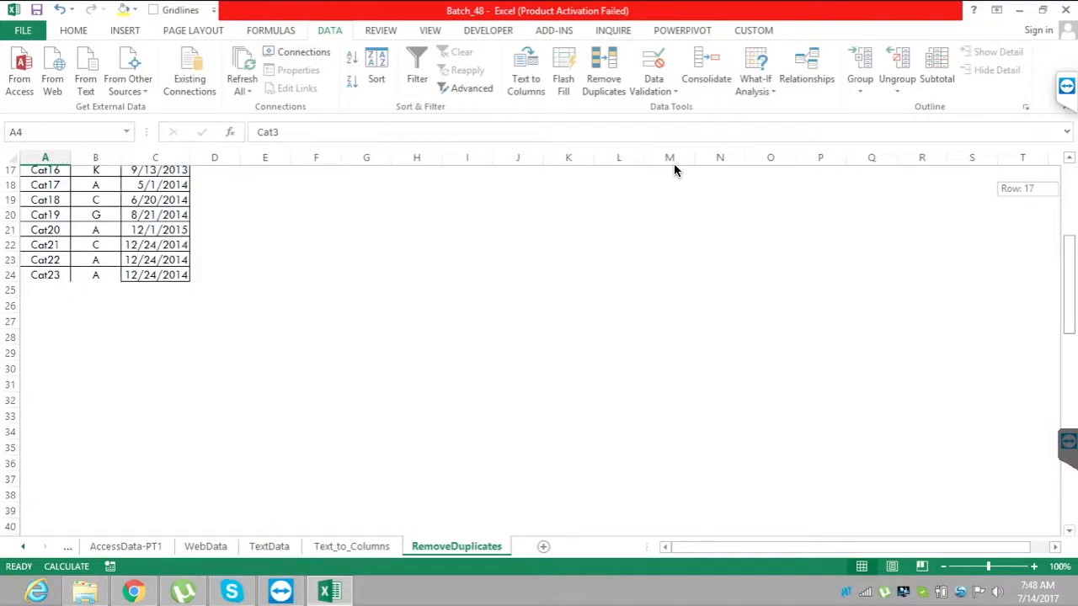
pyautogui.scroll(2, 674, 168)
pyautogui.scroll(4, 674, 168)
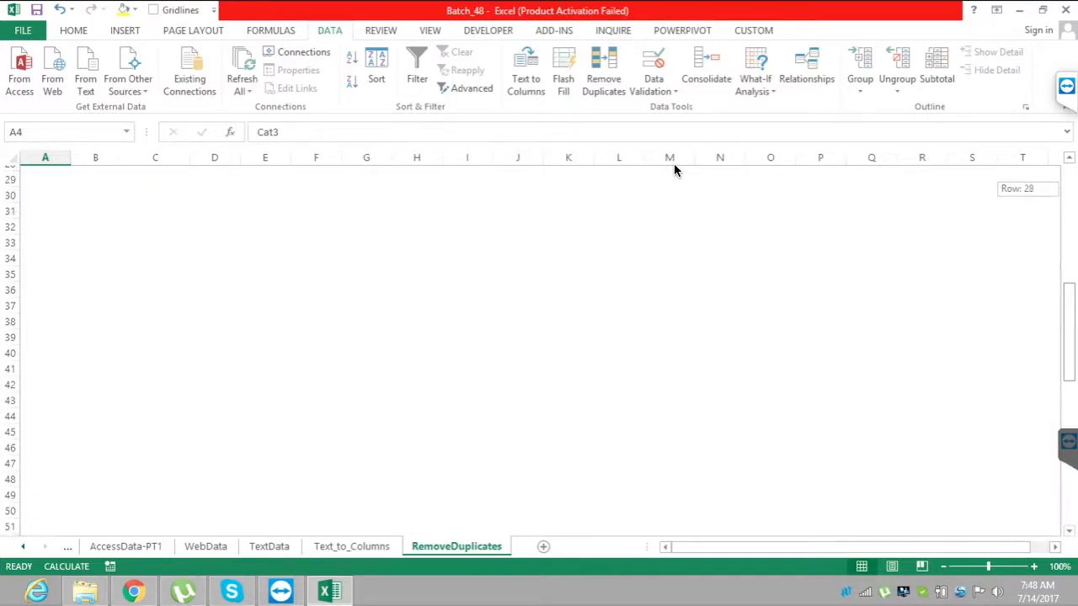
pyautogui.scroll(6, 673, 168)
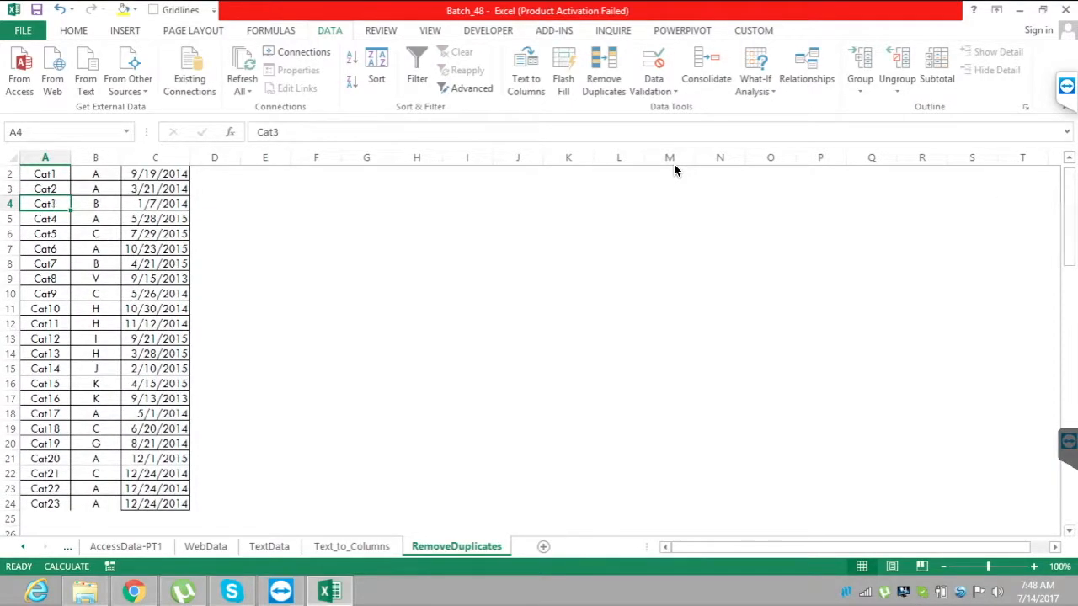
pyautogui.hotkey('ctrl', 'z')
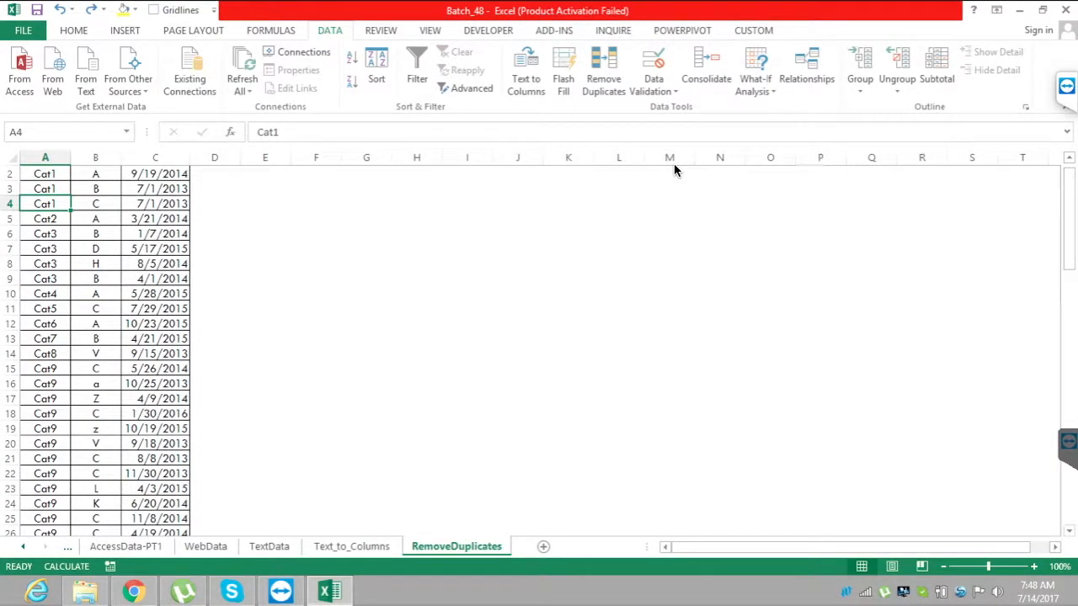
# Remove duplicate rows from the table, comparing the Category, Item and Date columns together.
pyautogui.scroll(1, 673, 169)
pyautogui.hotkey('alt', 'a')
pyautogui.press('m')
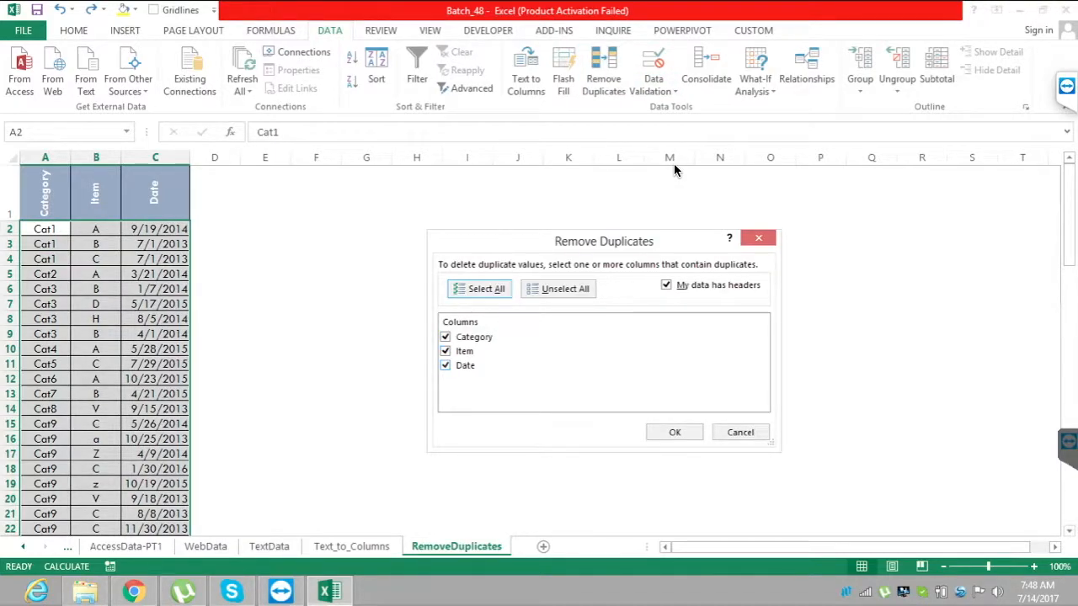
pyautogui.press('Return')
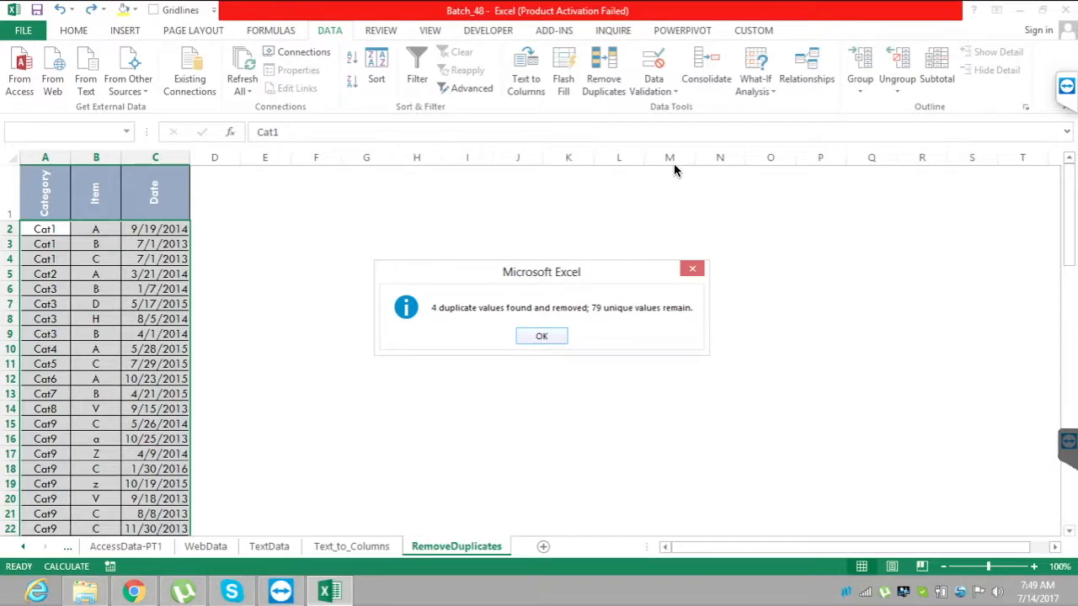
pyautogui.press('Return')
# Select the whole of rows 2 and 3 in turn to compare their Category, Item and Date values.
pyautogui.press('Down')
pyautogui.press('Down')
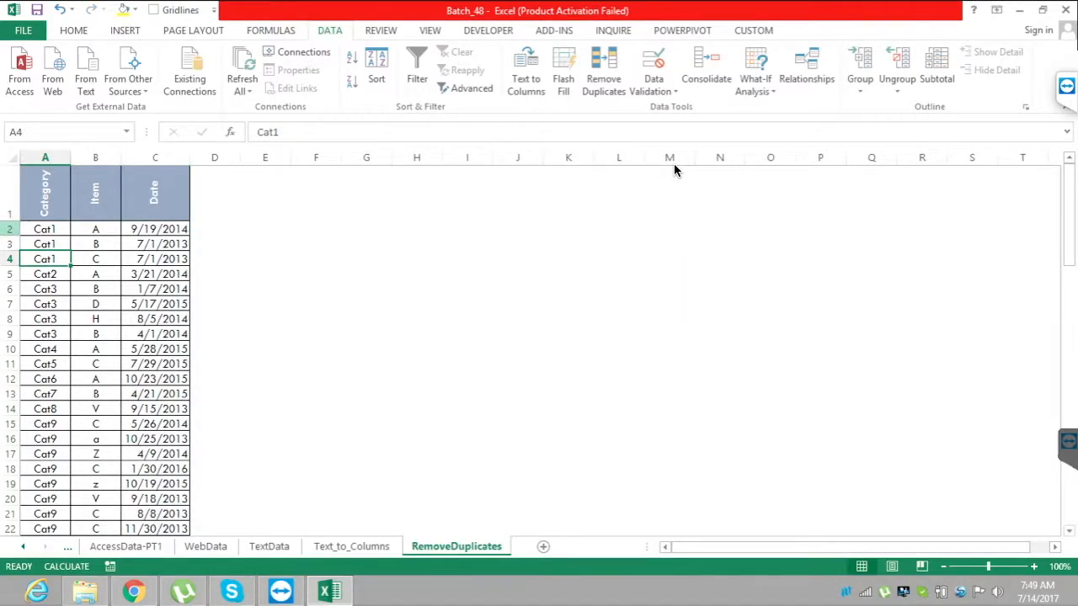
pyautogui.press('Up')
pyautogui.press('Up')
pyautogui.hotkey('shift', 'space')
pyautogui.press('Down')
pyautogui.hotkey('shift', 'space')
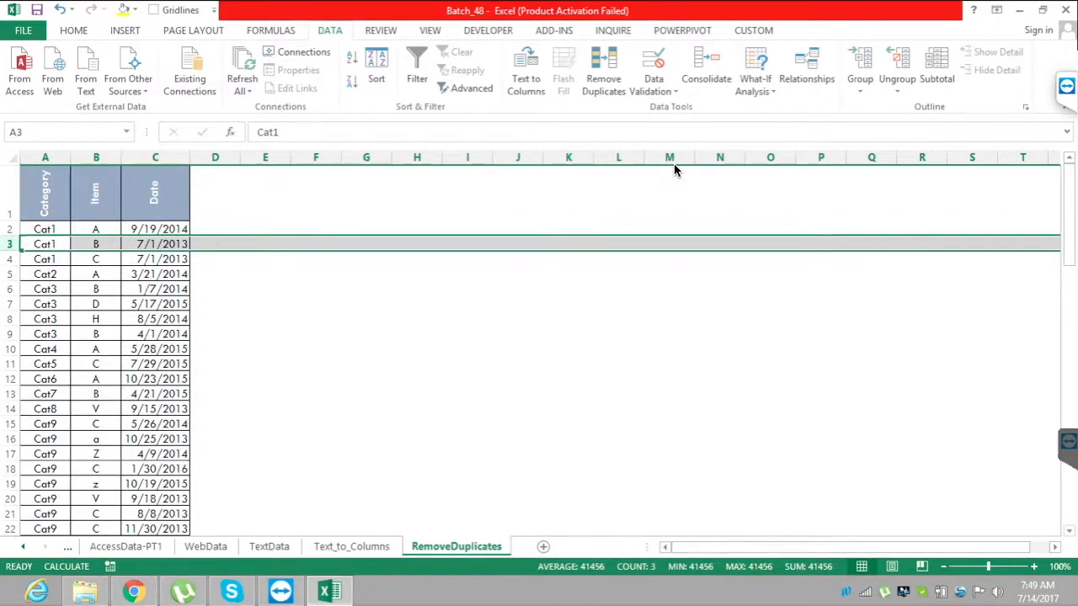
pyautogui.press('Up')
pyautogui.hotkey('shift', 'space')
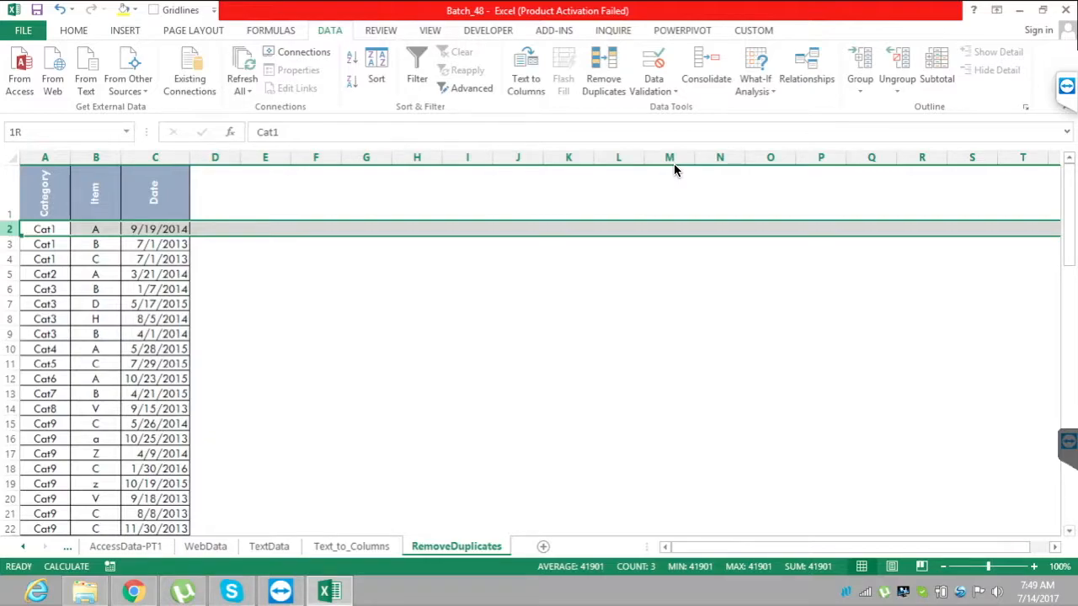
# Select rows 2 and 3 together to compare their Category, Item and Date values, and clear the selection by moving to empty cell K7.
pyautogui.hotkey('shift', 'Down')
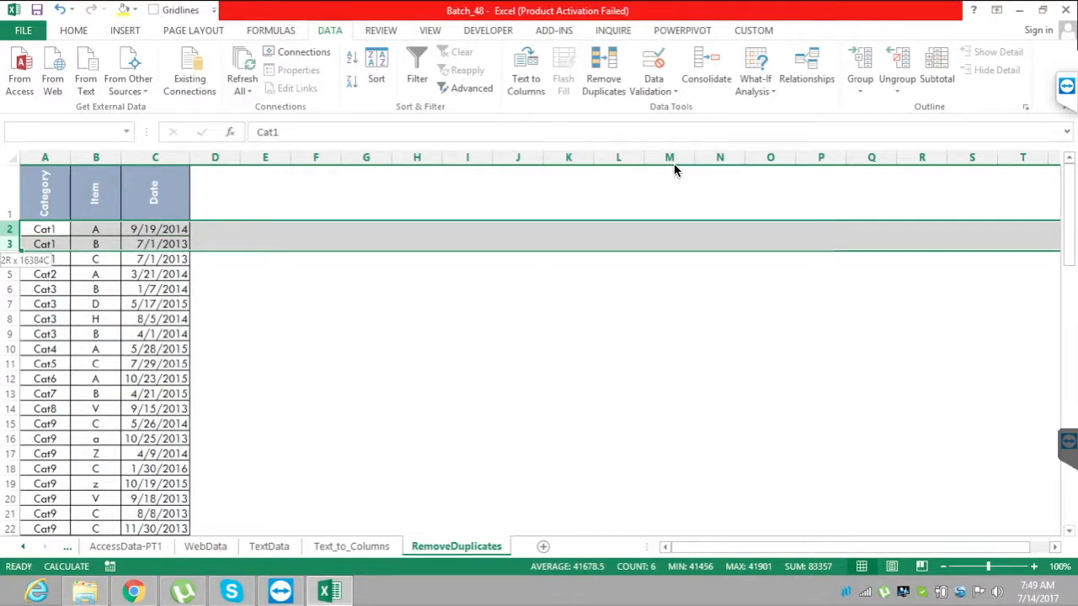
pyautogui.hotkey('shift', 'Up')
pyautogui.hotkey('shift', 'Down')
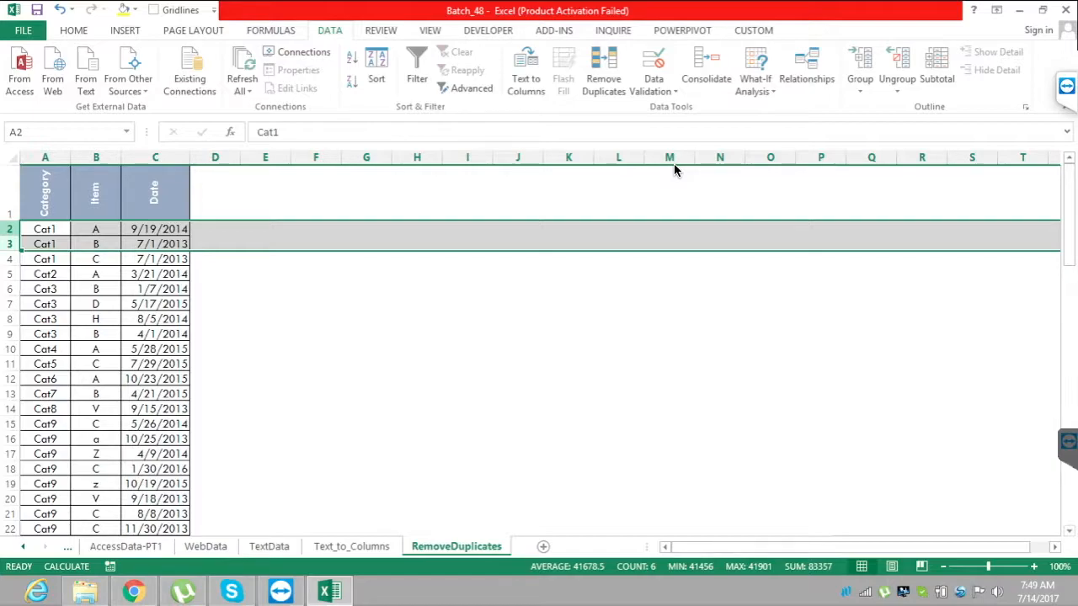
pyautogui.click(568, 303)
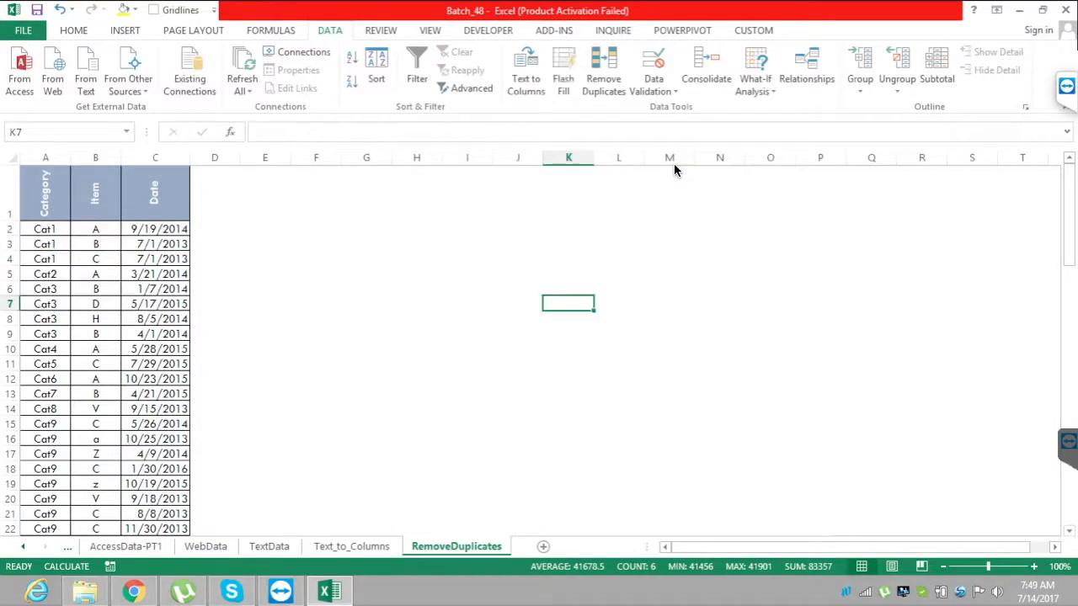
# Run the ShowUF macro and mark the DataValidation worksheet in its list of worksheets.
pyautogui.hotkey('alt', 'F8')
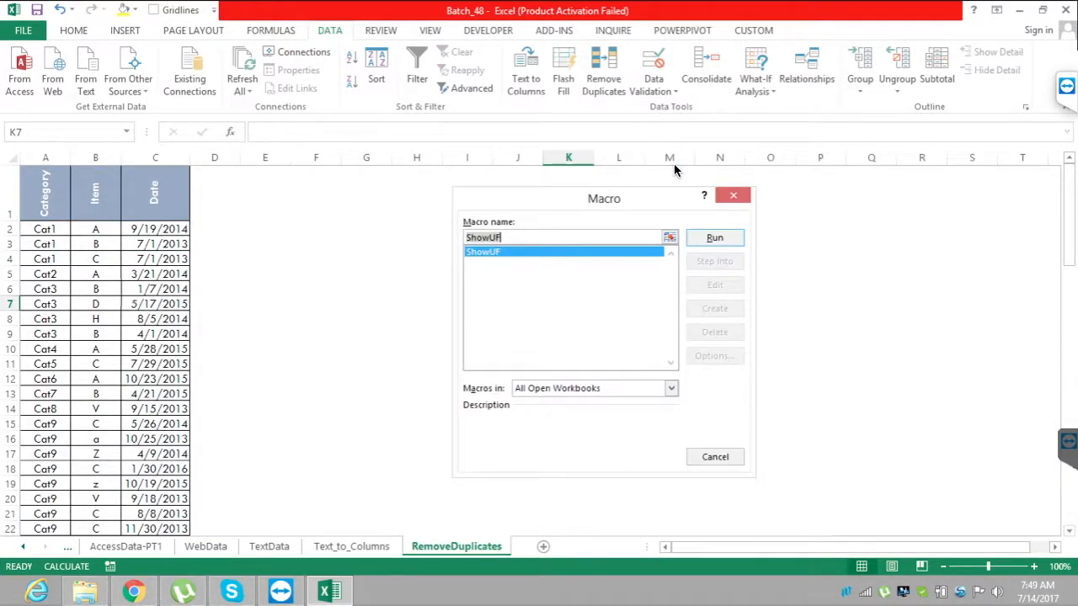
pyautogui.press('Return')
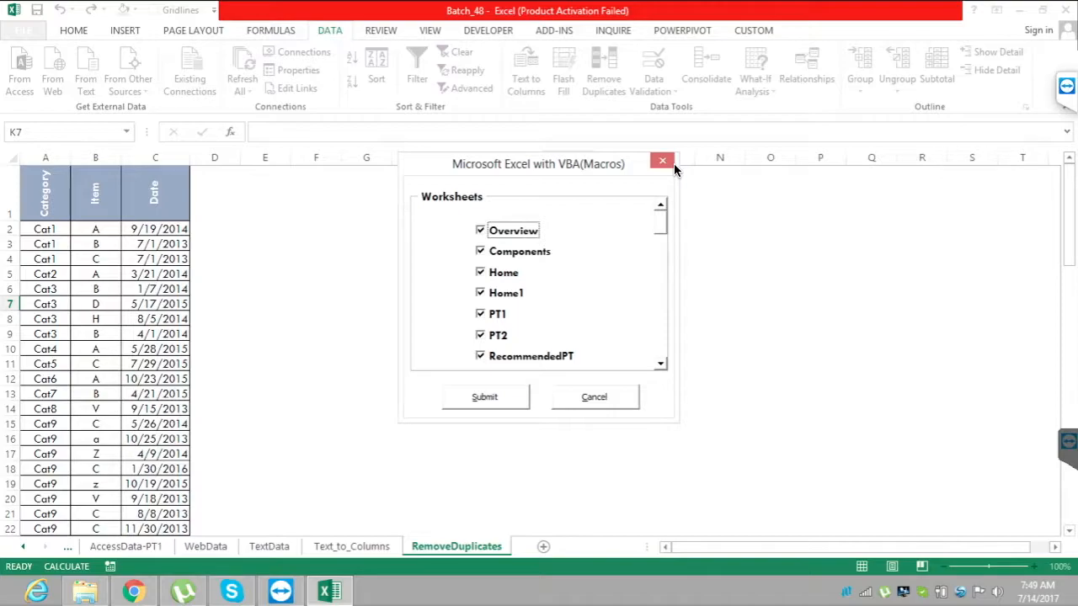
pyautogui.scroll(-10, 674, 170)
pyautogui.scroll(-3, 674, 170)
pyautogui.press('Tab')
pyautogui.press('space')
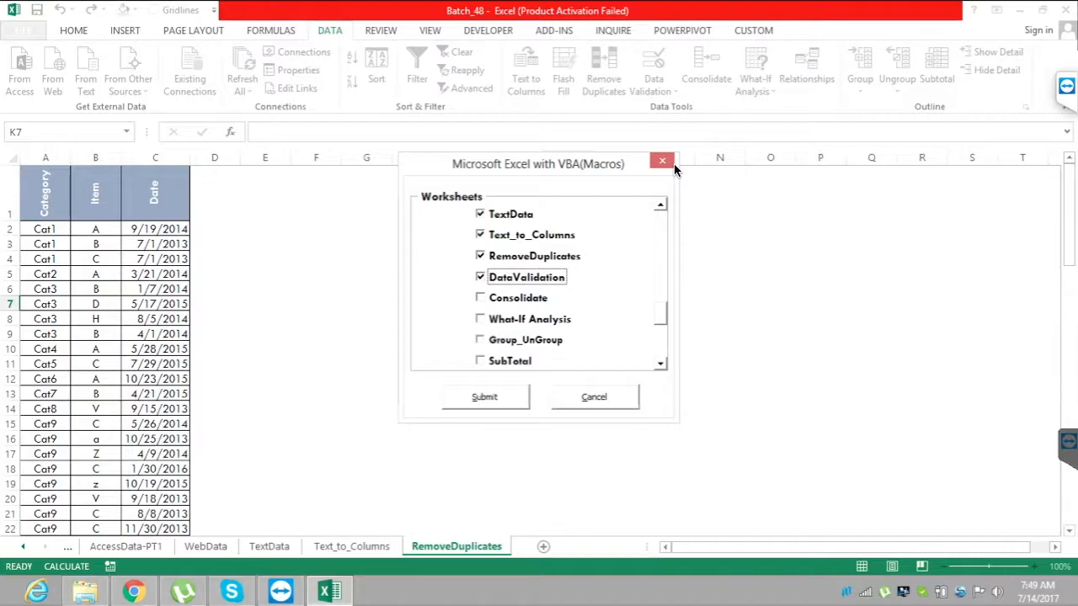
# Mark the Group_UnGroup, SubTotal, Comments, Protection and View worksheets as well, skipping Consolidate and What-If Analysis, and submit the selection.
pyautogui.press('Tab')
pyautogui.press('Tab')
pyautogui.press('Tab')
pyautogui.press('space')
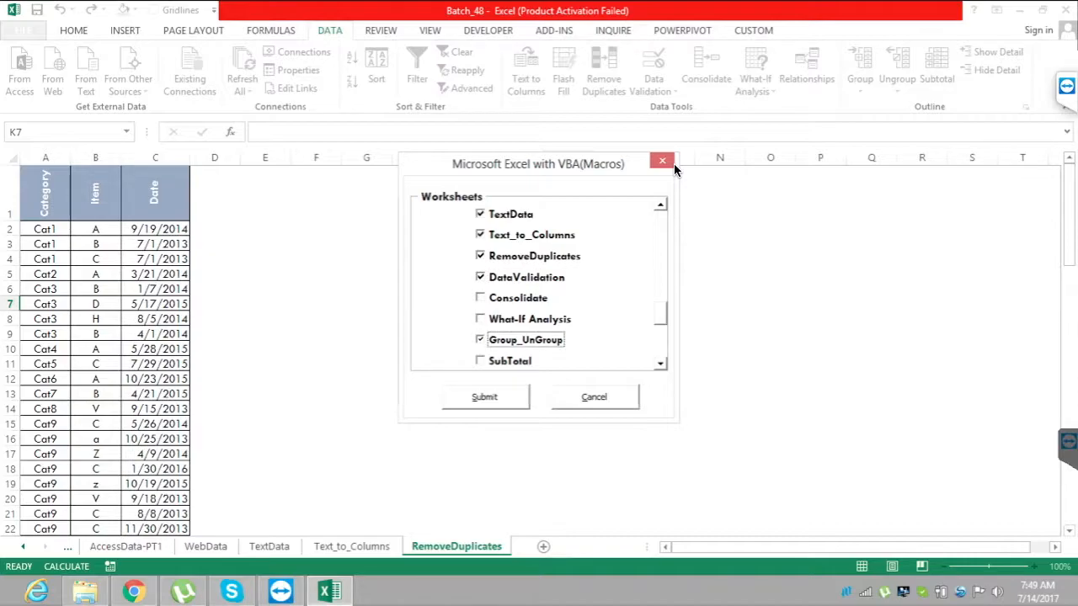
pyautogui.scroll(-3, 674, 170)
pyautogui.press('Tab')
pyautogui.press('space')
pyautogui.press('Tab')
pyautogui.press('space')
pyautogui.press('Tab')
pyautogui.press('space')
pyautogui.press('Tab')
pyautogui.press('space')
pyautogui.scroll(-3, 674, 170)
pyautogui.scroll(3, 675, 170)
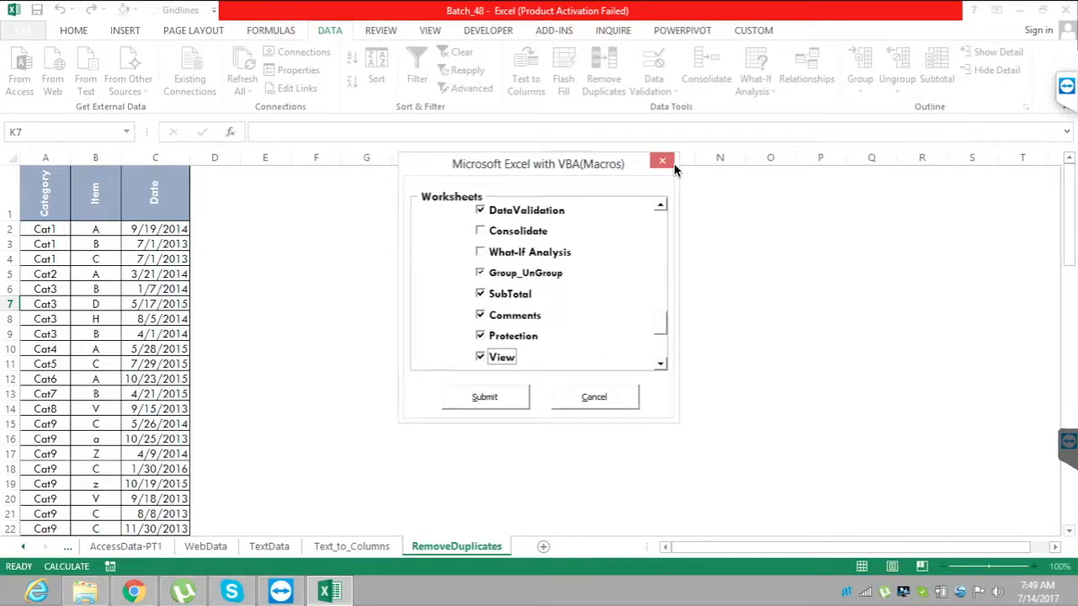
pyautogui.press('Tab')
pyautogui.press('Return')
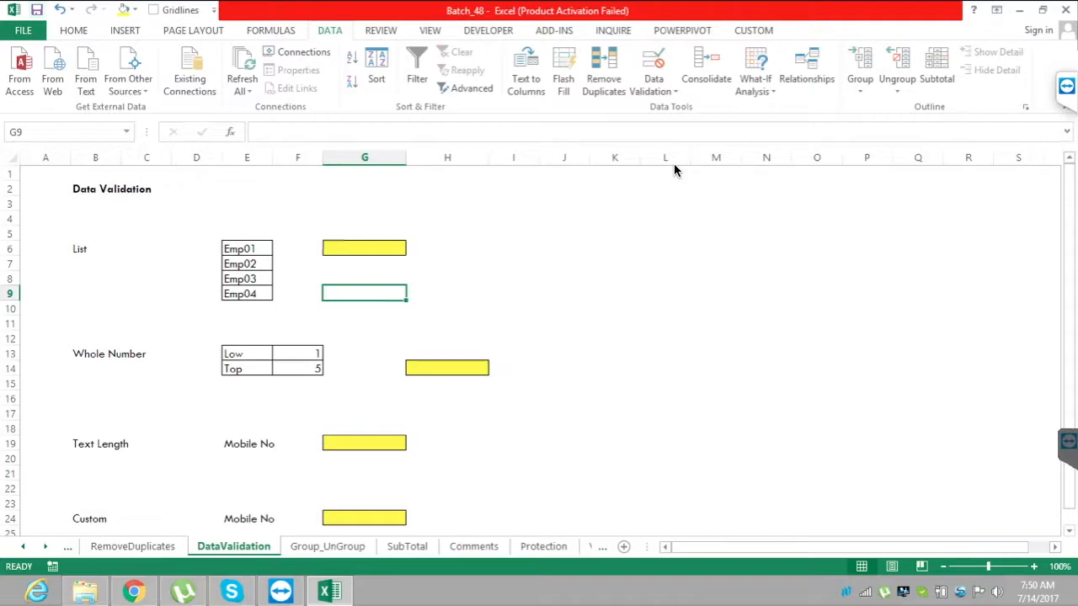
# Select the yellow List input cell G6 on the DataValidation sheet.
pyautogui.press('Up')
pyautogui.press('Up')
pyautogui.press('Up')
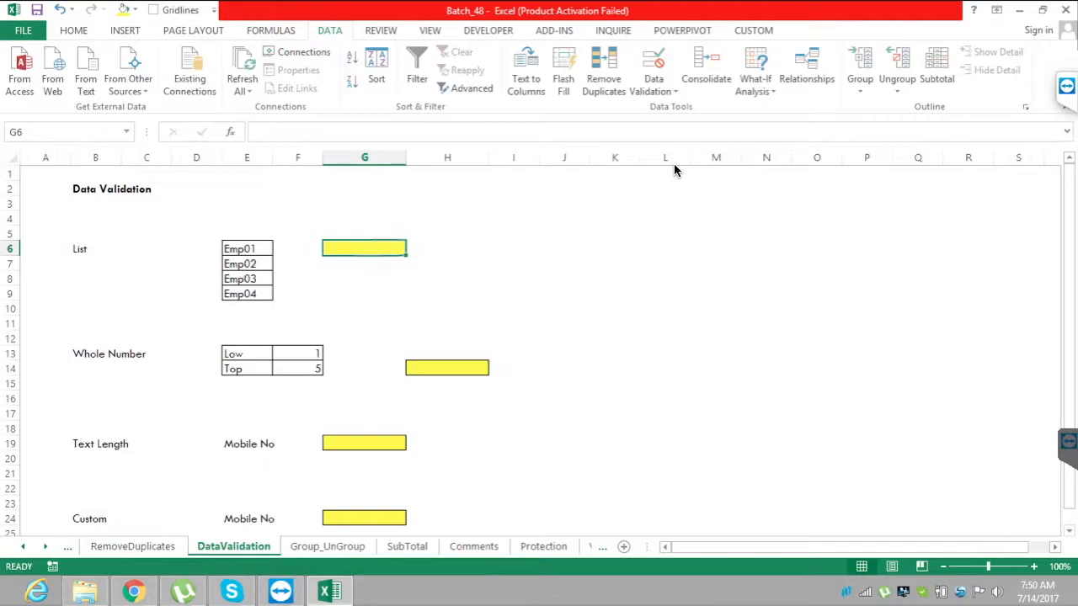
# Select the employee codes in E6:E9 to examine the allowed values, and return to the yellow List cell G6.
pyautogui.press('Left')
pyautogui.press('Left')
pyautogui.hotkey('shift', 'Down')
pyautogui.hotkey('shift', 'Down')
pyautogui.hotkey('shift', 'Down')
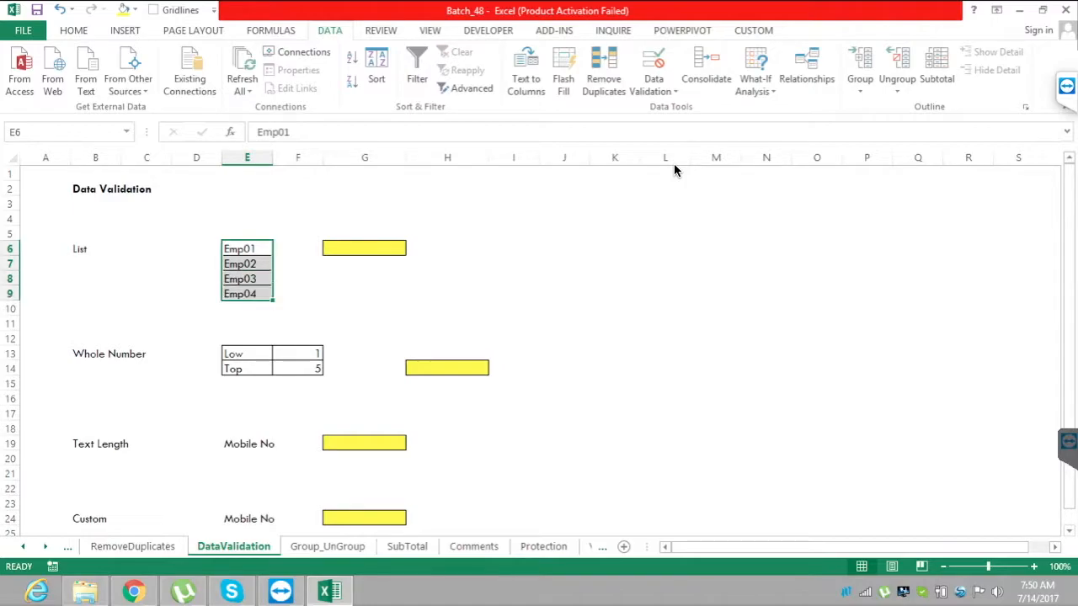
pyautogui.hotkey('shift', 'Up')
pyautogui.hotkey('shift', 'Up')
pyautogui.hotkey('shift', 'Down')
pyautogui.hotkey('shift', 'Down')
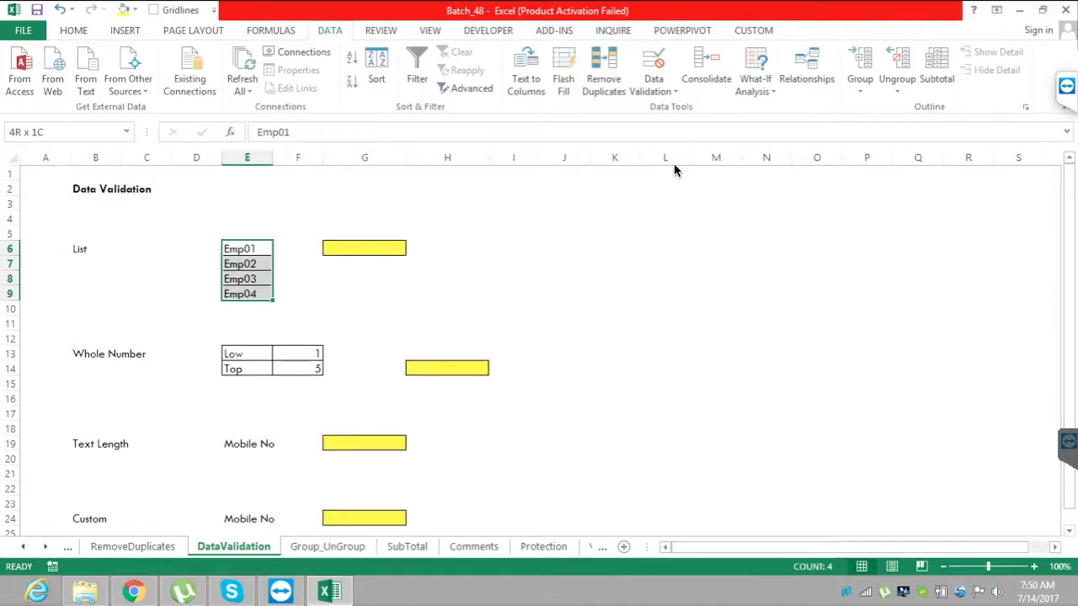
pyautogui.press('Right')
pyautogui.press('Right')
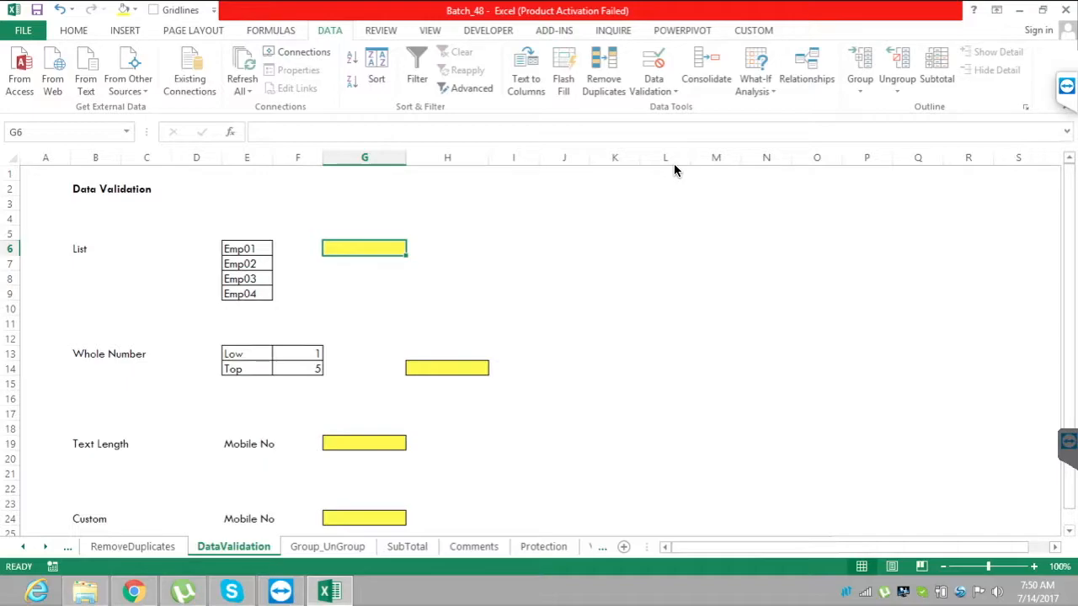
# Enter Emp05 in the unrestricted cell G6, and clear the cell again.
pyautogui.write('E')
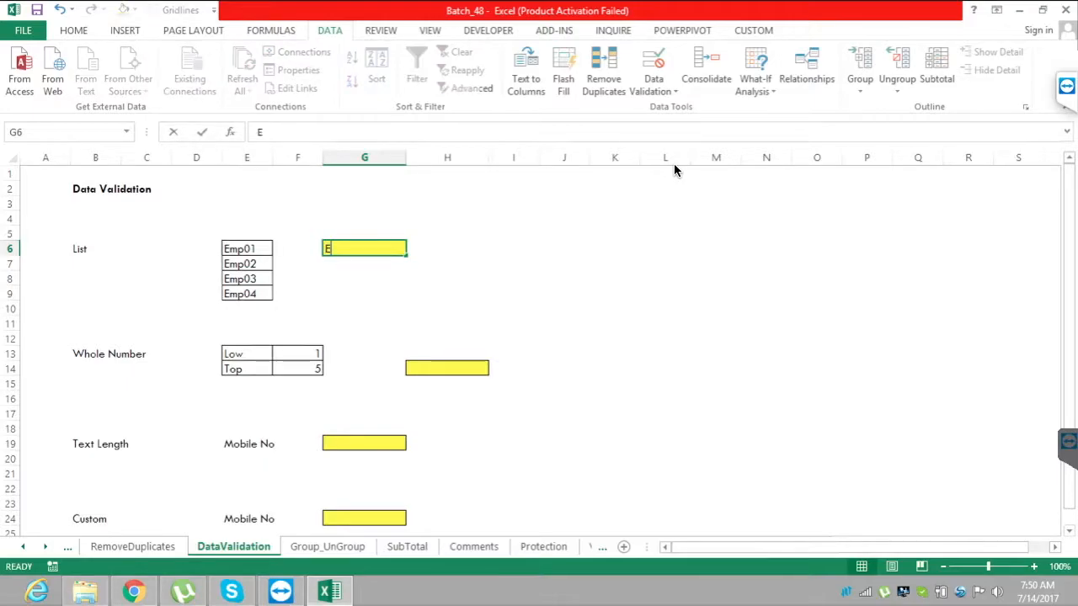
pyautogui.write('mp05')
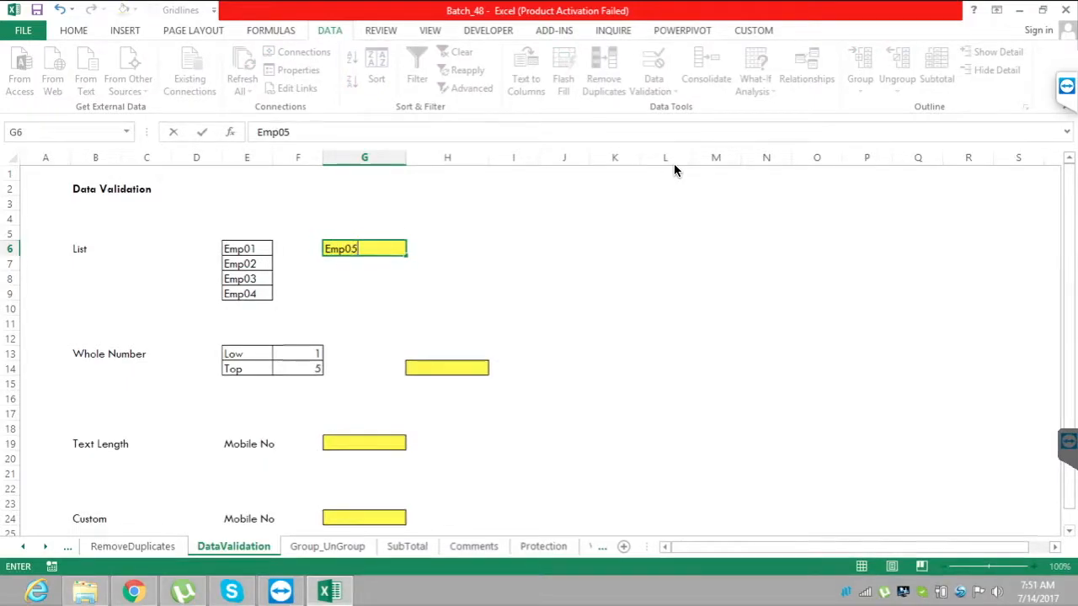
pyautogui.press('Return')
pyautogui.write('d')
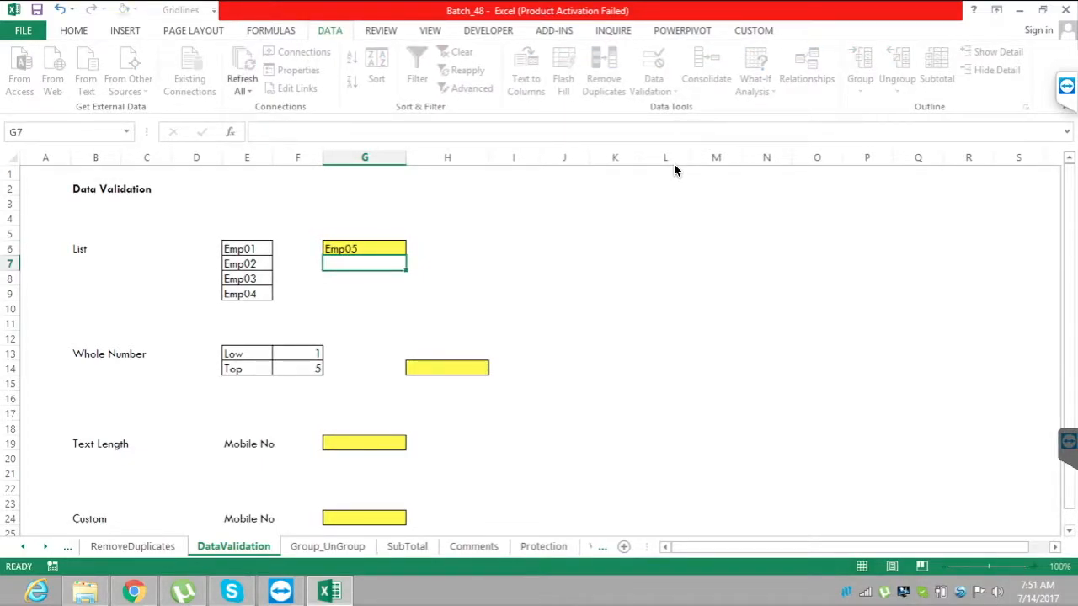
pyautogui.press('Escape')
pyautogui.press('Up')
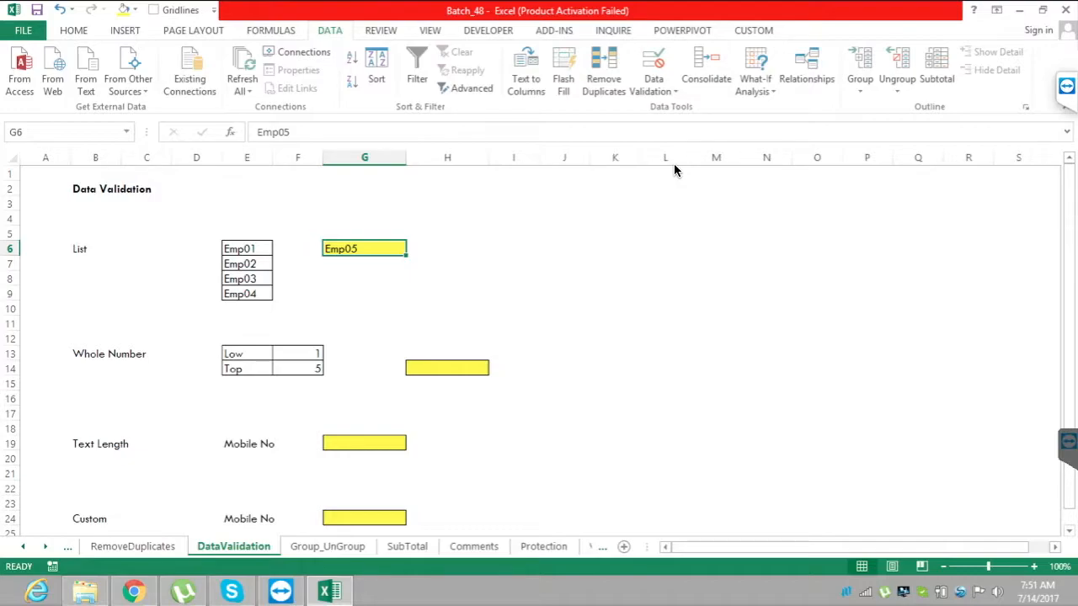
pyautogui.press('Delete')
# Open the Data Validation settings for cell G6 and set the allowed value type to List.
pyautogui.hotkey('alt', 'a')
pyautogui.press('v')
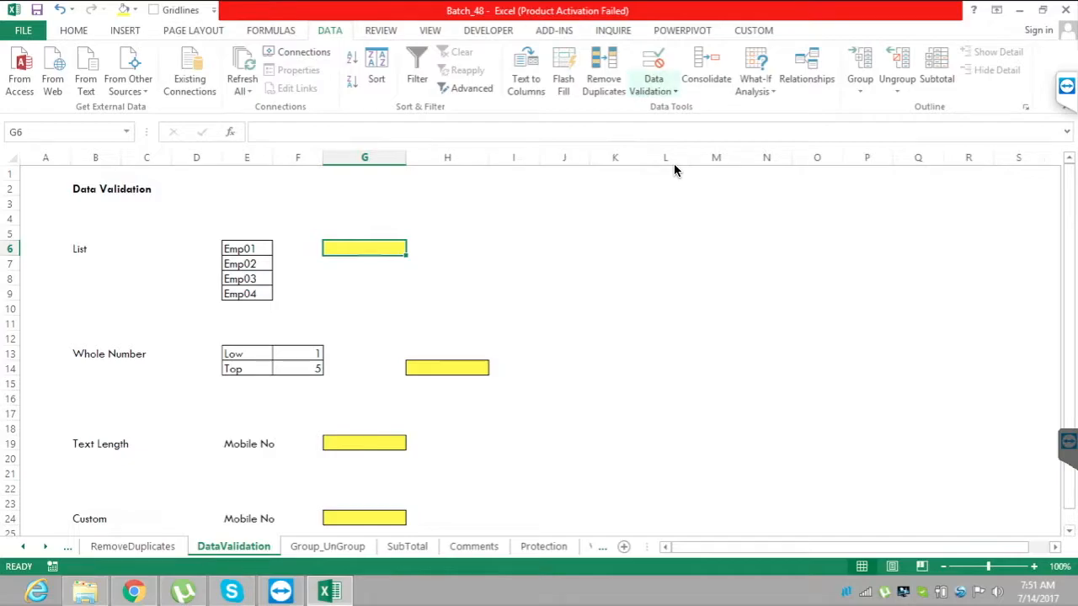
pyautogui.press('Down')
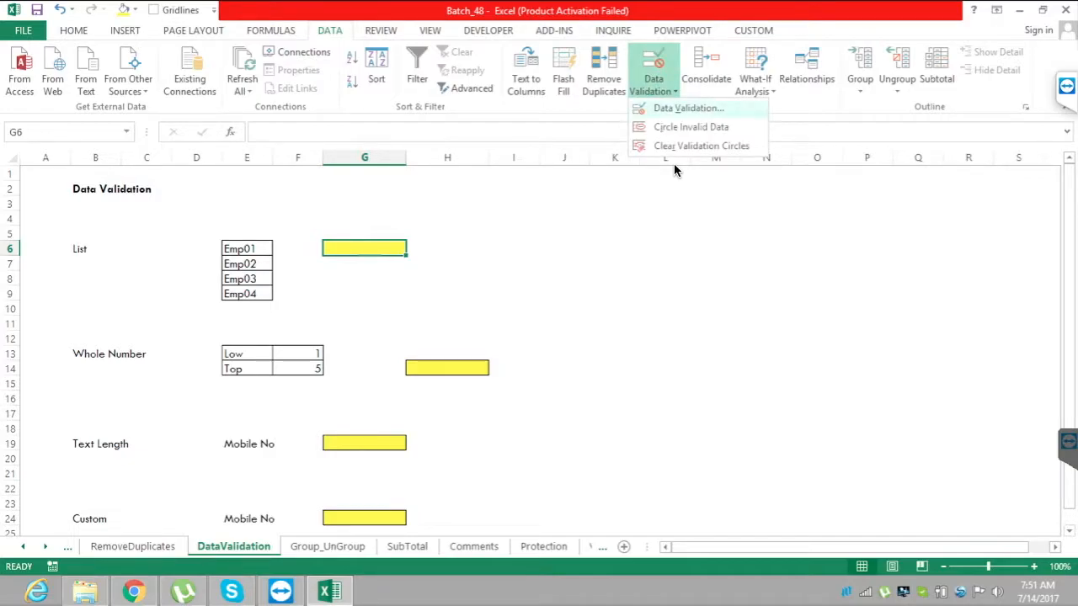
pyautogui.press('Return')
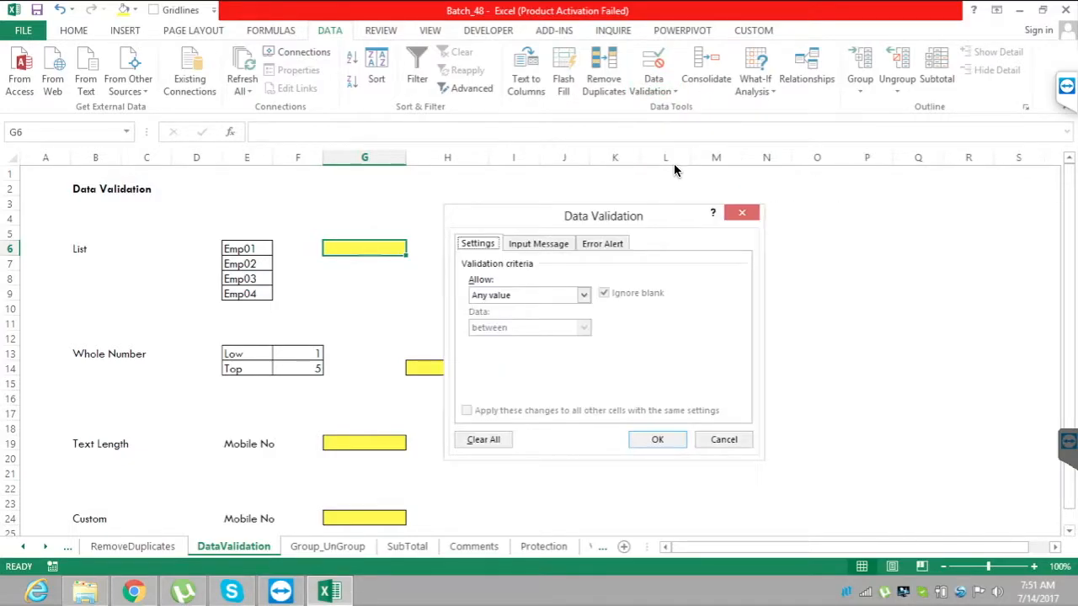
pyautogui.moveTo(603, 216); pyautogui.dragTo(730, 199)
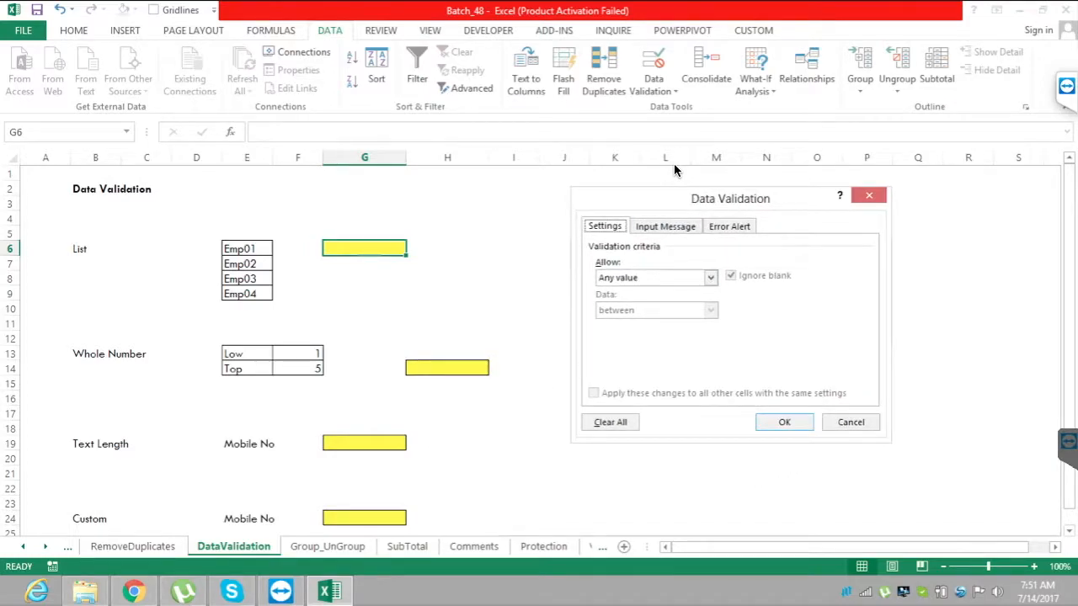
pyautogui.click(711, 278)
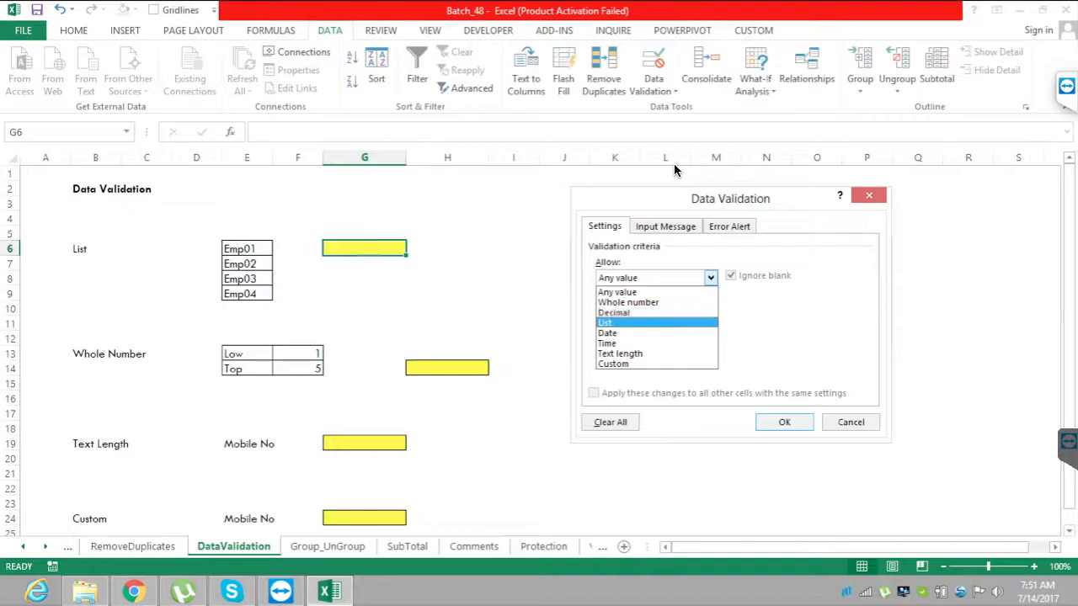
pyautogui.click(615, 323)
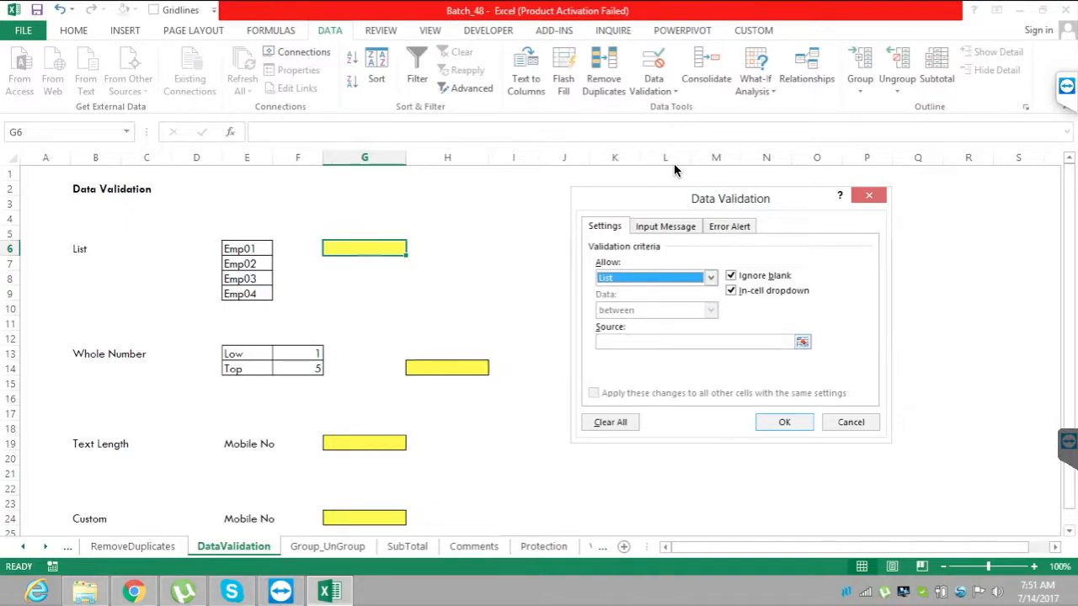
# Set the list source to =$E$6:$E$9 and apply the validation to G6.
pyautogui.click(803, 341)
pyautogui.click(247, 249)
pyautogui.moveTo(247, 249); pyautogui.dragTo(247, 294)
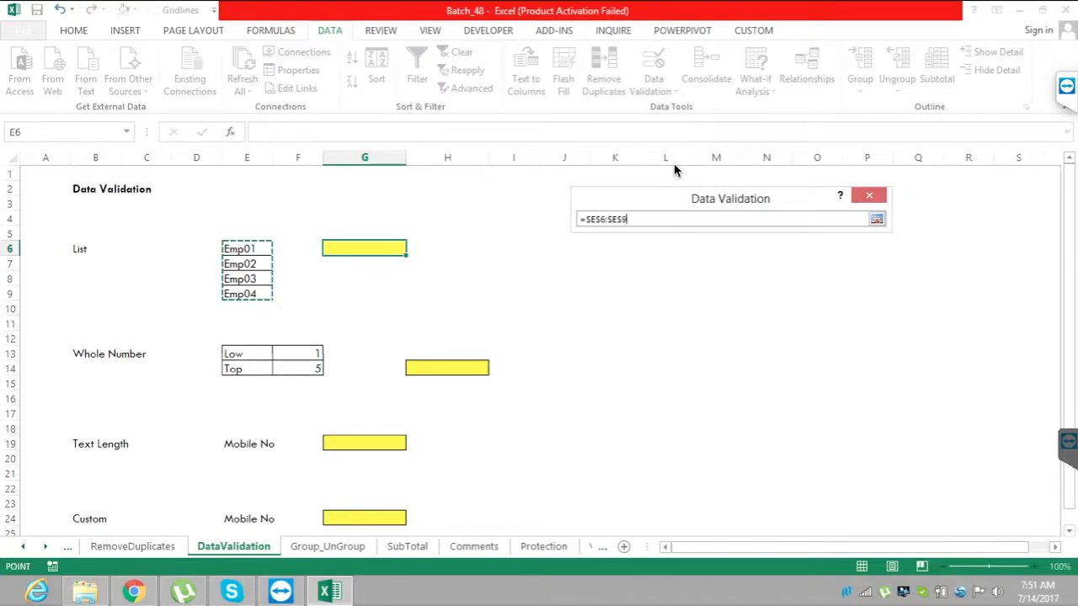
pyautogui.click(876, 219)
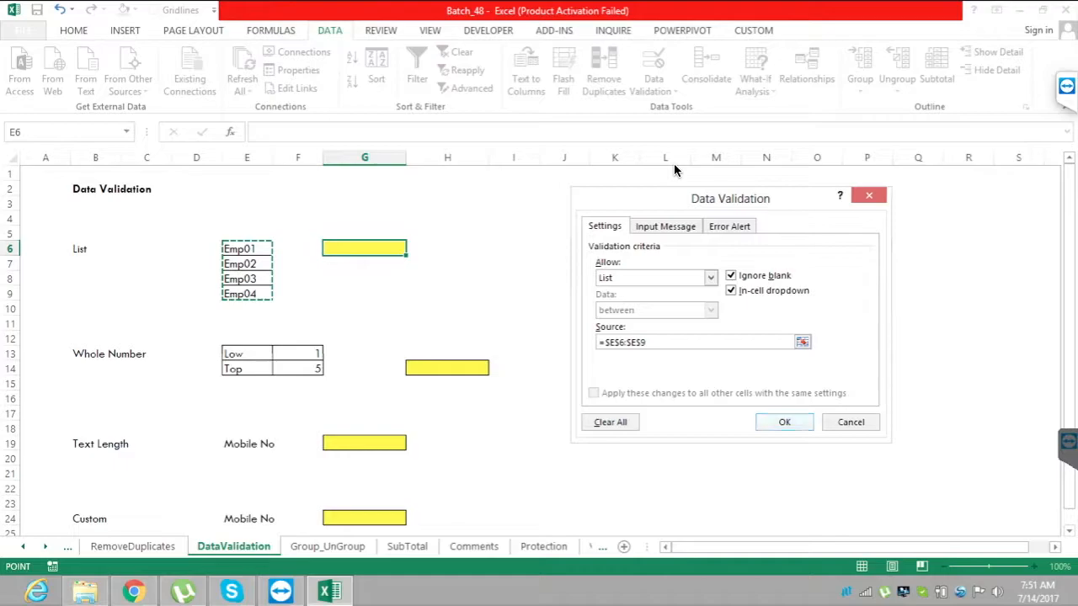
pyautogui.click(777, 421)
pyautogui.click(447, 264)
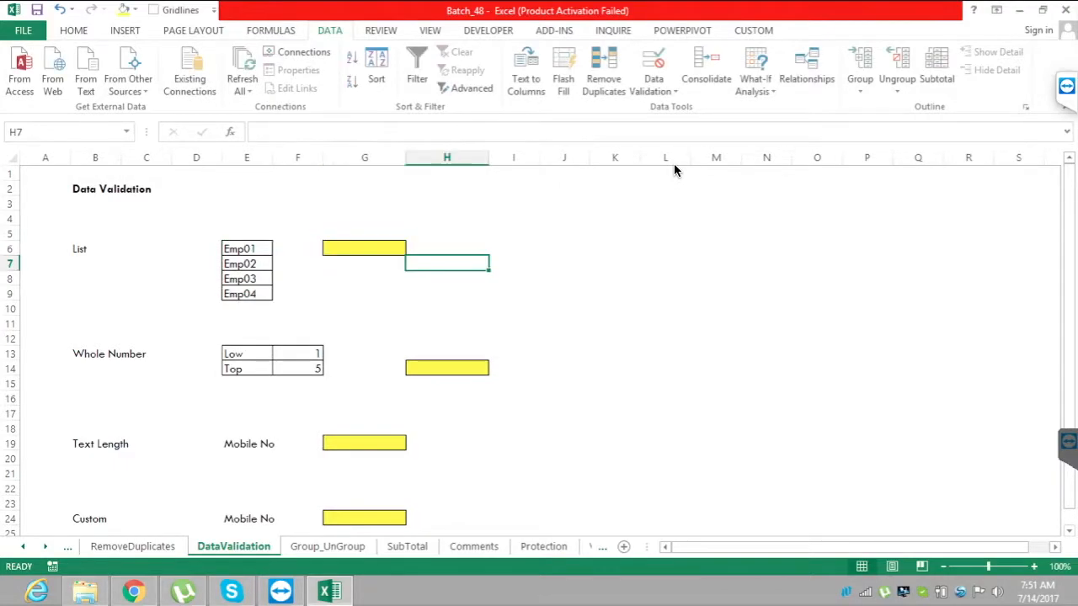
# Choose Emp02 from the validation list of cell G6.
pyautogui.click(364, 248)
pyautogui.click(413, 247)
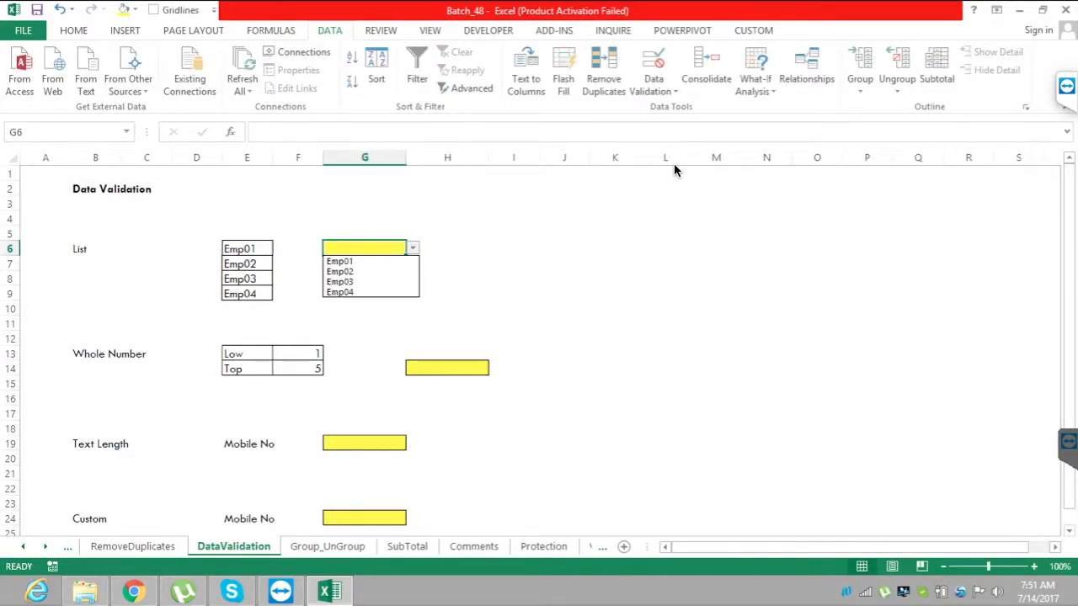
pyautogui.press('Down')
pyautogui.press('Down')
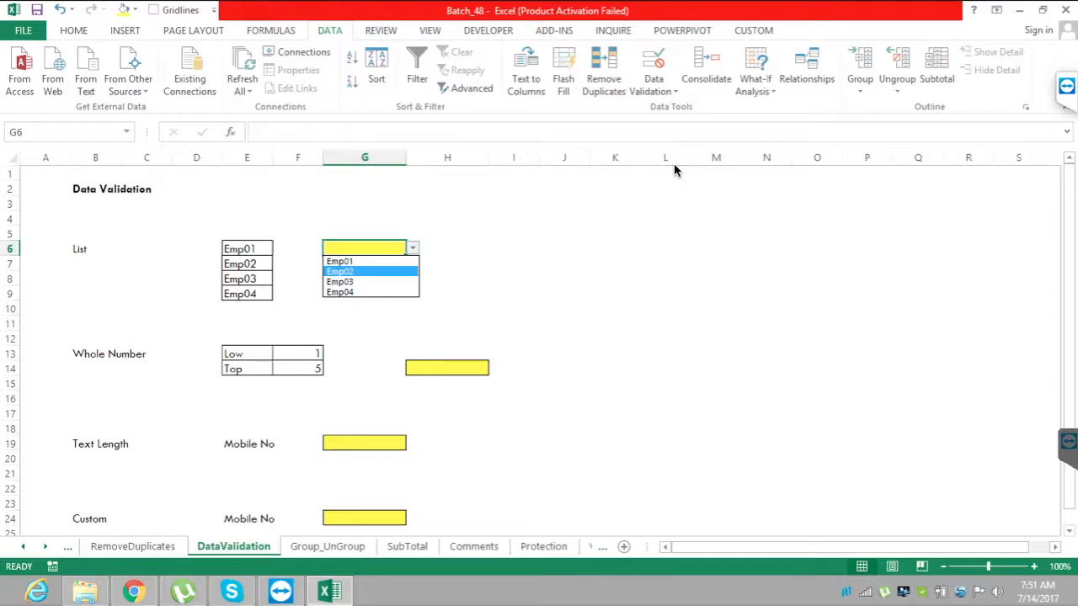
pyautogui.press('Return')
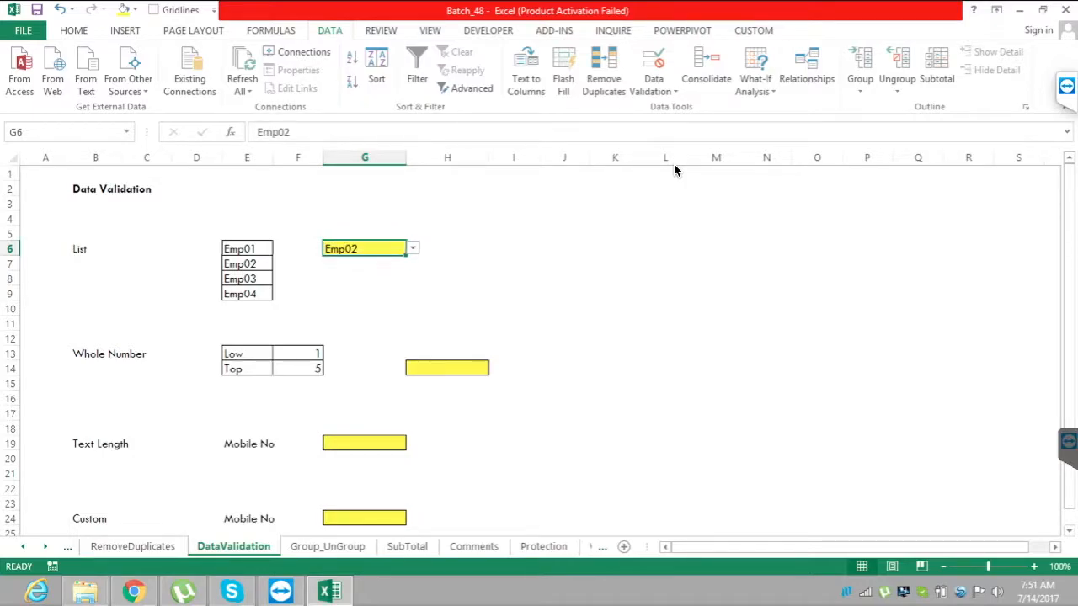
# Try to enter Emp05, which is not in the list, in cell G6, and abandon the entry.
pyautogui.write('Emp')
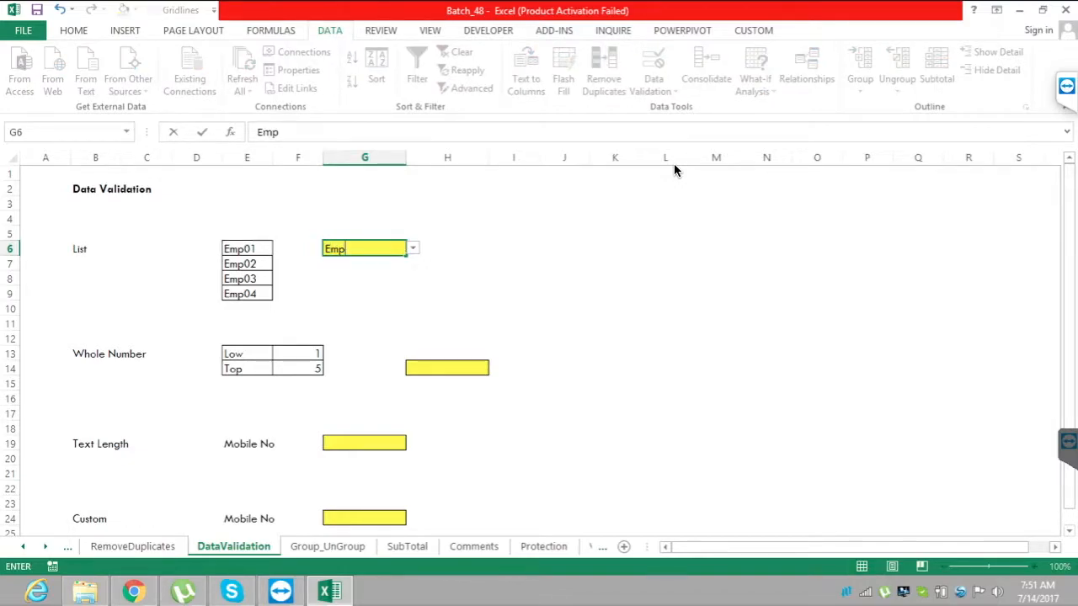
pyautogui.write('05')
pyautogui.press('Return')
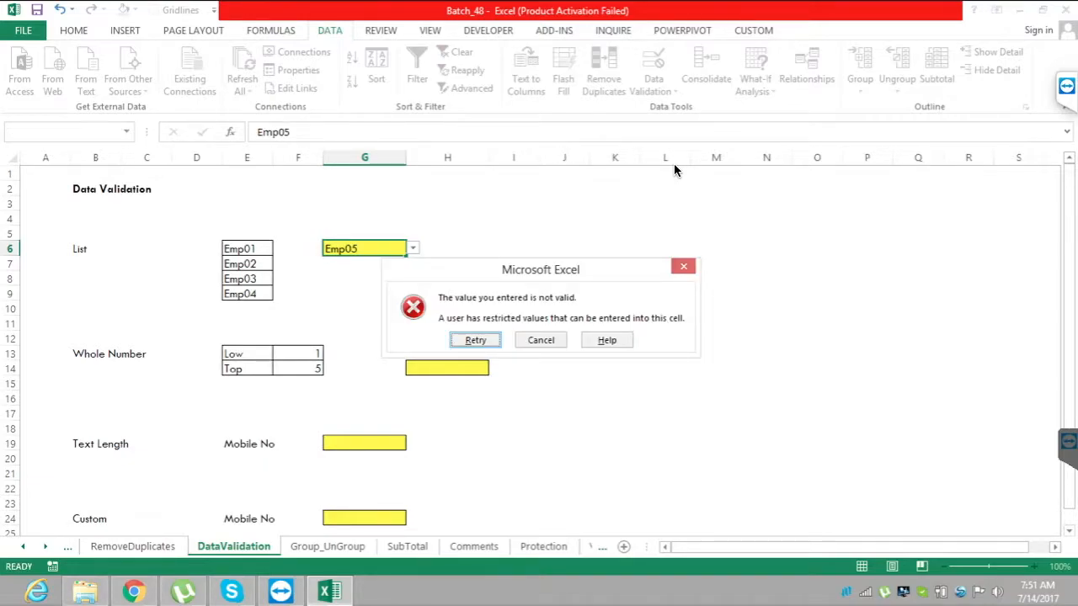
pyautogui.press('Return')
pyautogui.press('Escape')
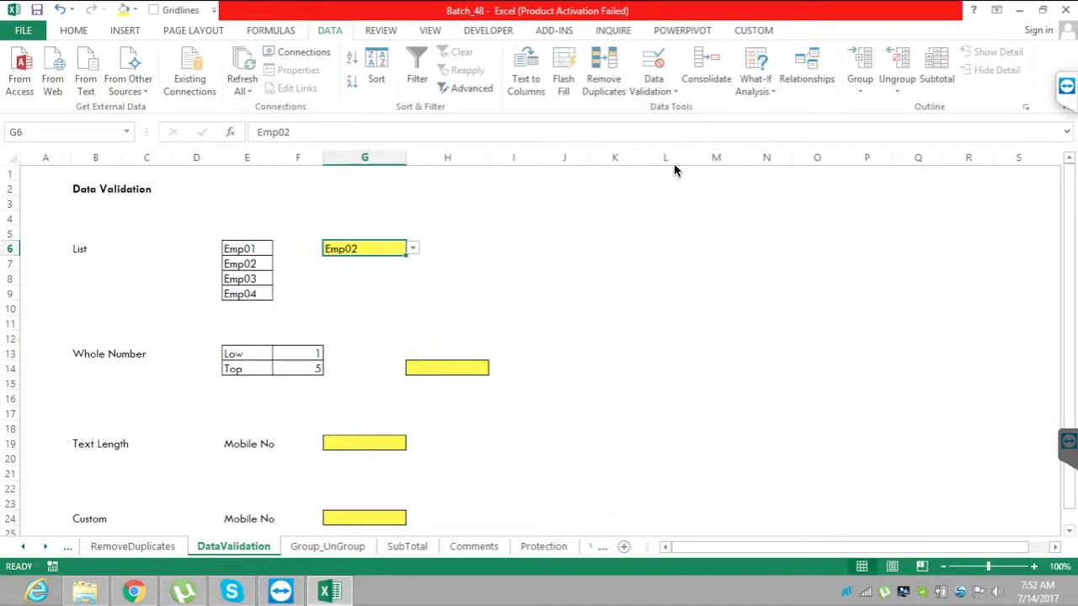
# Check the Low and Top limits in column F for the Whole Number example, ending on the yellow input cell H14.
pyautogui.press('Down')
pyautogui.press('Down')
pyautogui.press('Down')
pyautogui.press('Down')
pyautogui.press('Down')
pyautogui.press('Down')
pyautogui.press('Down')
pyautogui.press('Down')
pyautogui.press('Right')
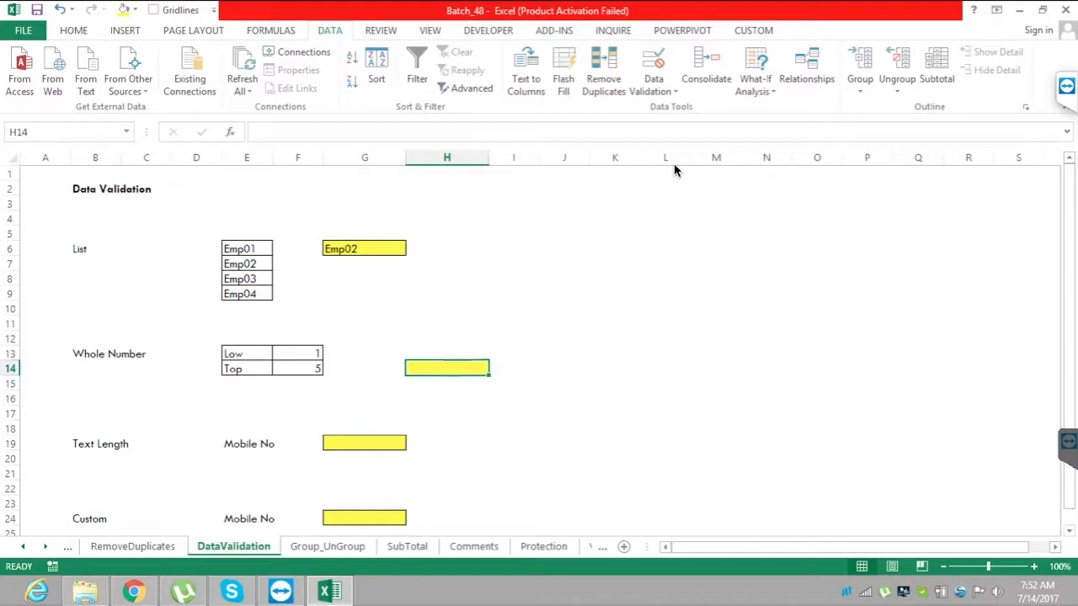
pyautogui.press('Left')
pyautogui.press('Left')
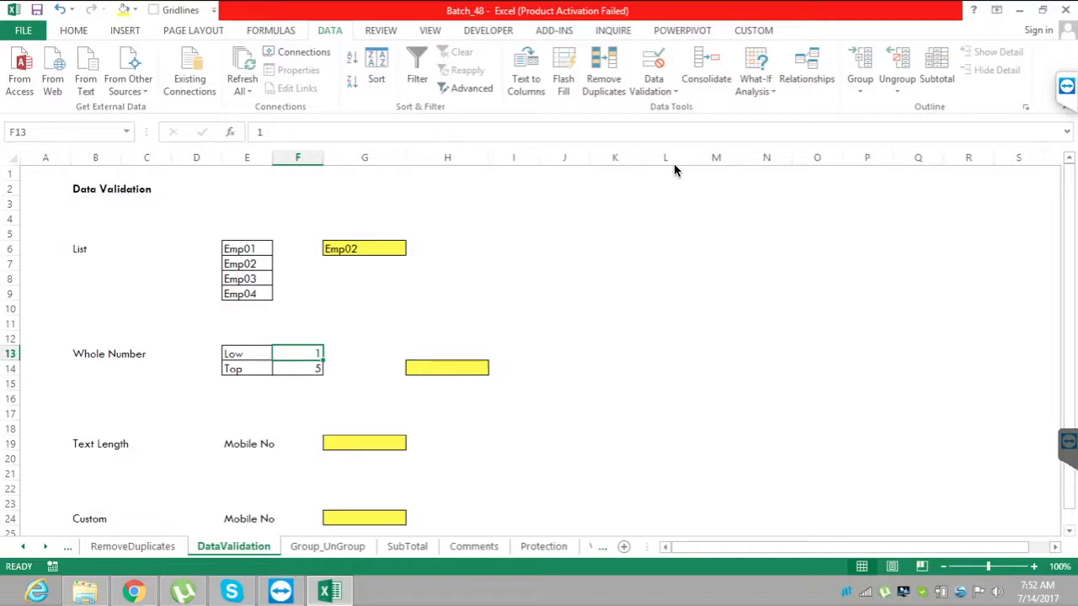
pyautogui.press('Right')
pyautogui.press('Right')
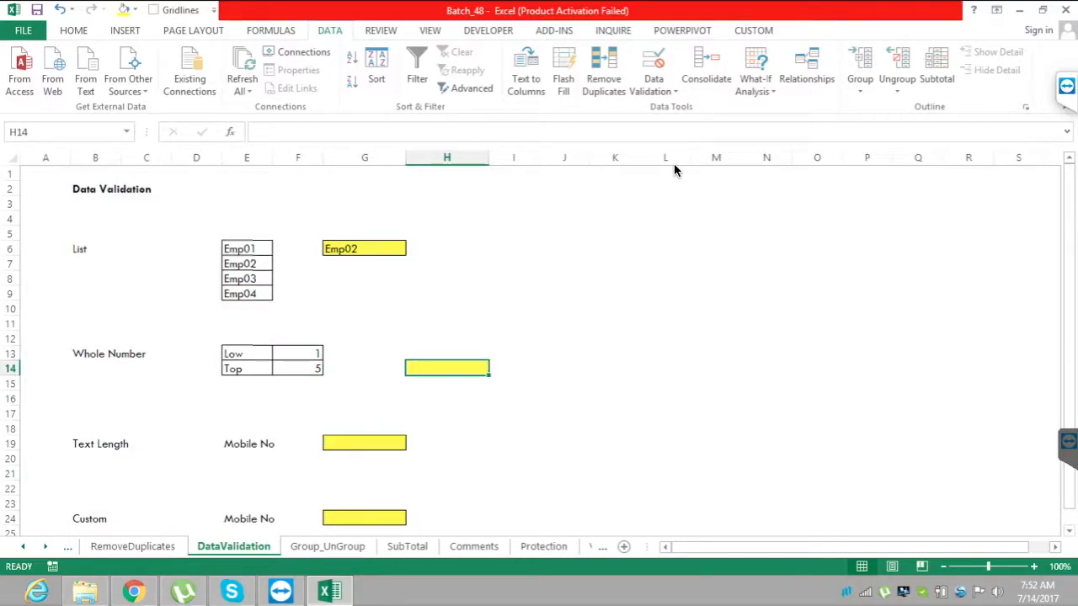
# Open the Data Validation settings for cell H14 and set the allowed value type to Whole number.
pyautogui.hotkey('alt', 'a')
pyautogui.press('v')
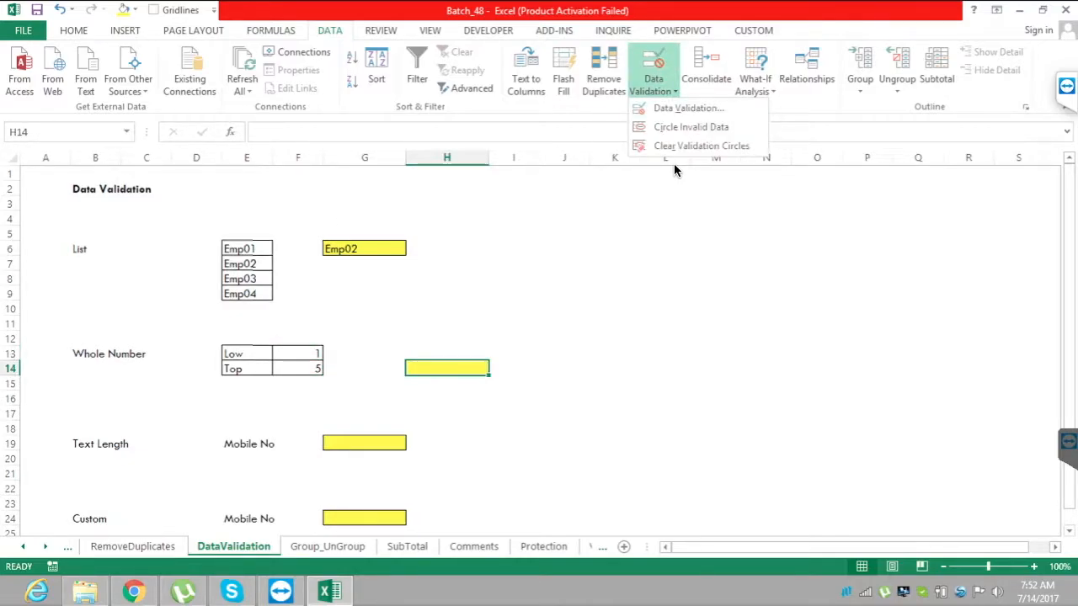
pyautogui.press('v')
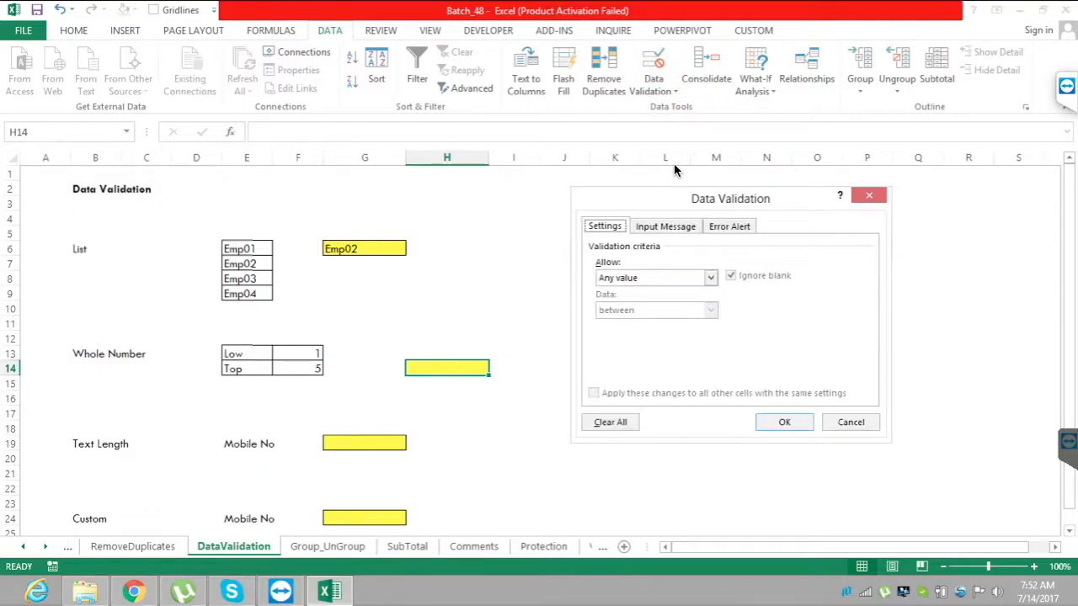
pyautogui.hotkey('alt', 'Down')
pyautogui.press('Down')
pyautogui.press('Down')
pyautogui.press('Down')
pyautogui.press('Down')
pyautogui.press('Down')
pyautogui.press('Down')
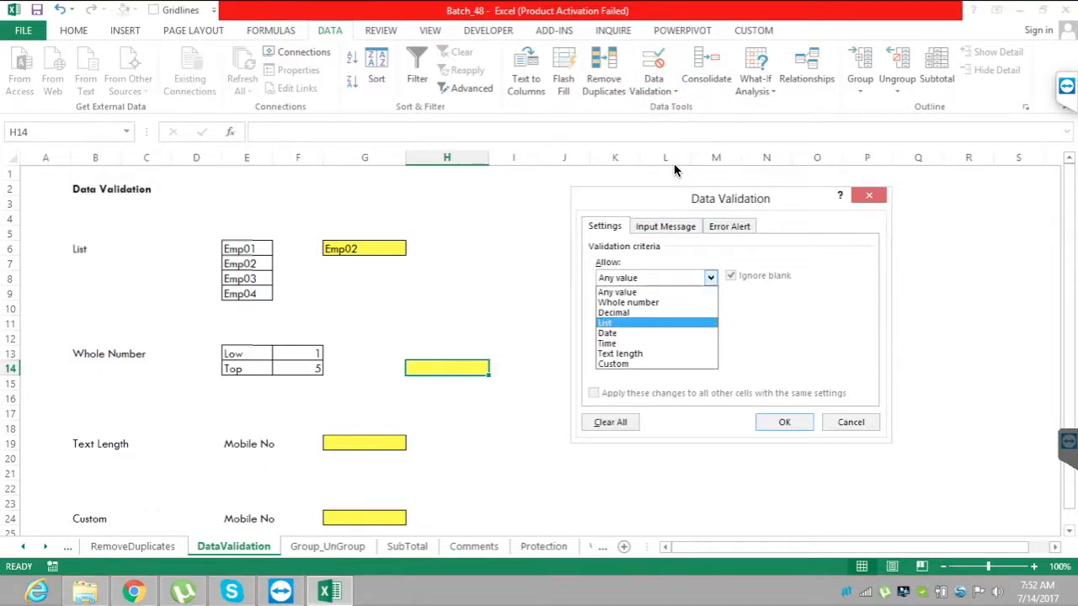
pyautogui.press('Up')
pyautogui.press('Up')
pyautogui.press('Up')
pyautogui.press('Up')
pyautogui.press('Up')
pyautogui.press('Return')
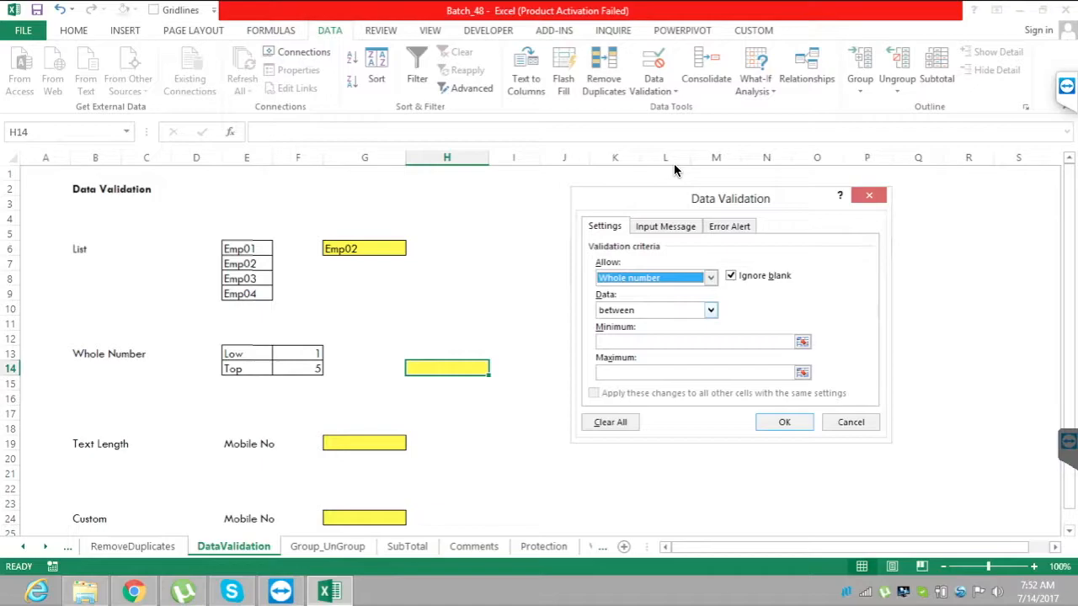
# Set the minimum of the whole number rule to the Low value with the reference =F13.
pyautogui.hotkey('alt', 'm')
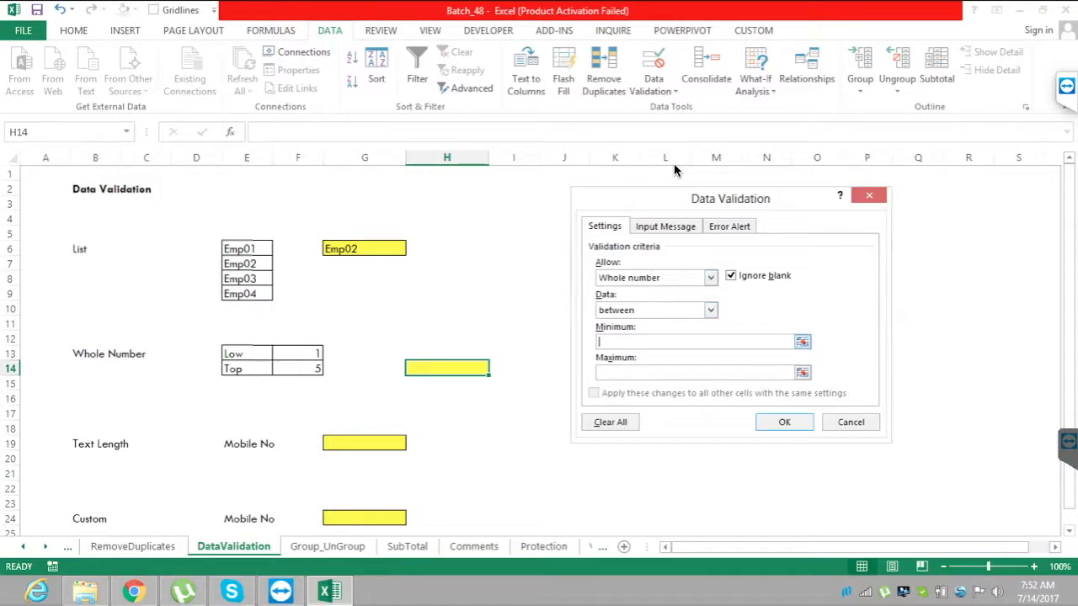
pyautogui.press('F2')
pyautogui.write('=')
pyautogui.press('Left')
pyautogui.press('Left')
pyautogui.press('Up')
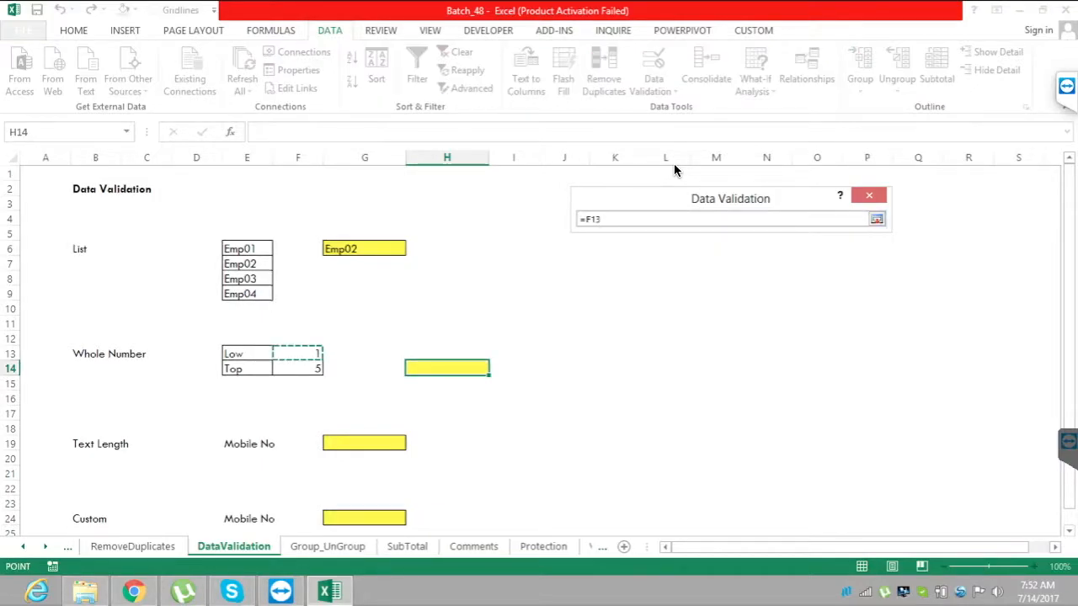
pyautogui.press('Return')
# Set the maximum of the whole number rule to the Top value with the reference =F14.
pyautogui.hotkey('alt', 'x')
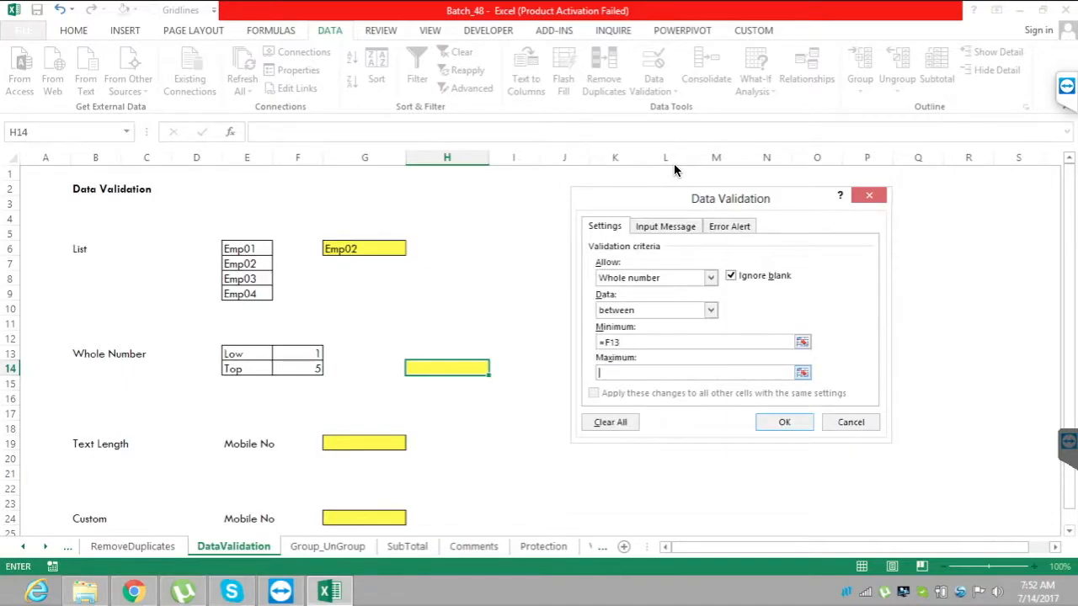
pyautogui.press('F2')
pyautogui.write('=')
pyautogui.press('Left')
pyautogui.press('Left')
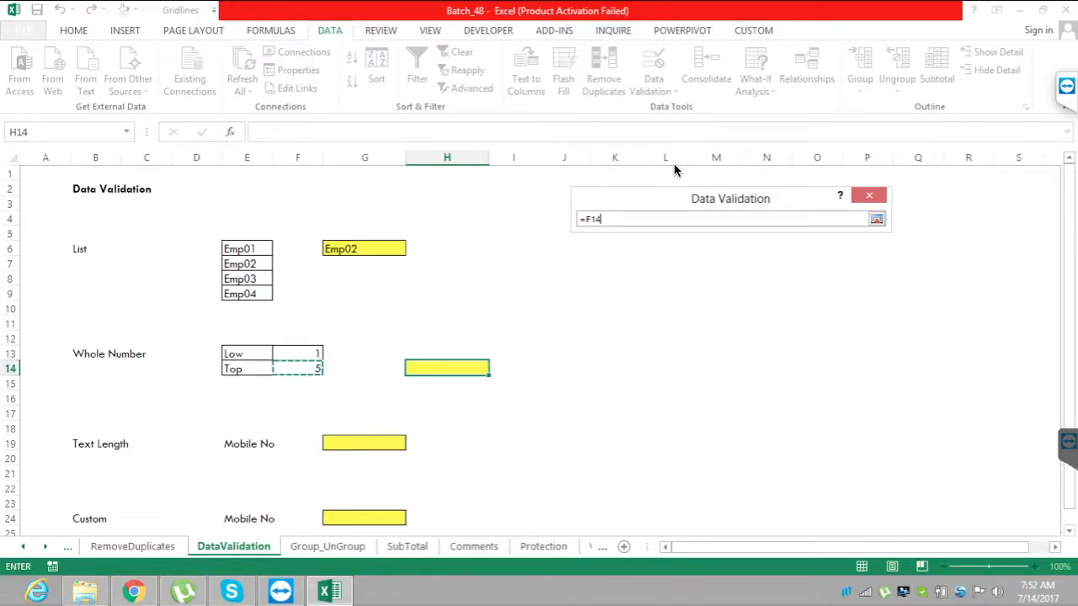
pyautogui.press('Return')
pyautogui.press('F2')
# Title the input message for cell H14 "Product Rating".
pyautogui.hotkey('ctrl', 'Tab')
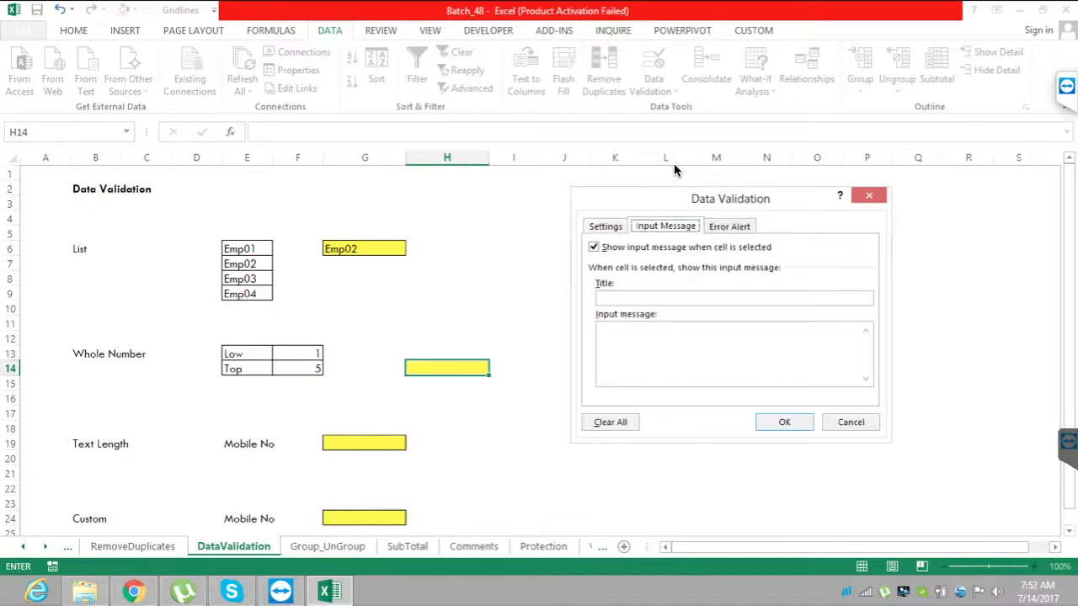
pyautogui.press('Tab')
pyautogui.press('Tab')
pyautogui.write('P')
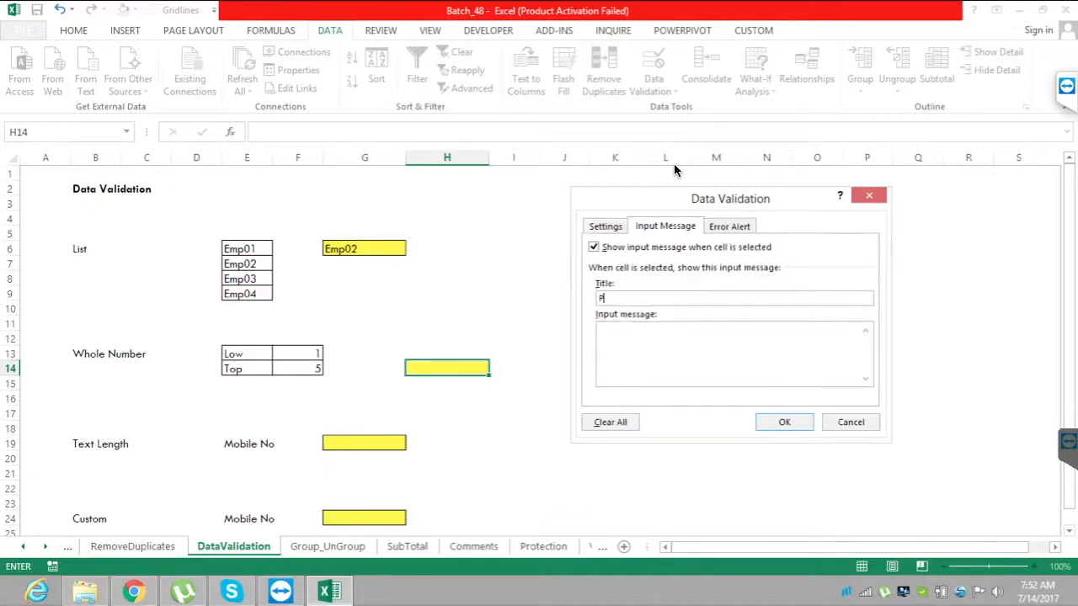
pyautogui.write('roduct Rating')
pyautogui.press('Tab')
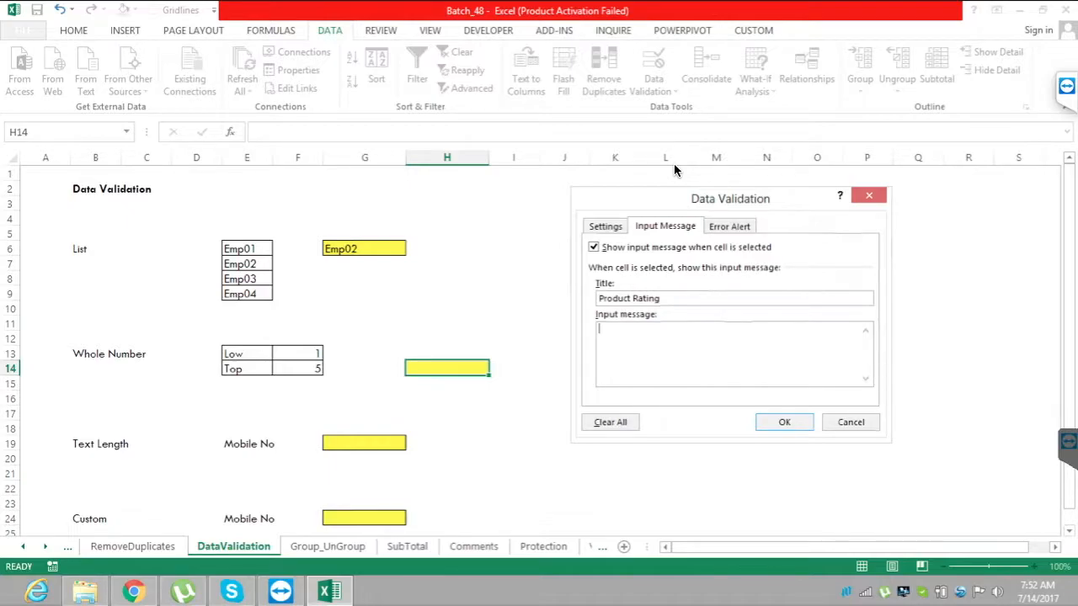
# Enter "Please provide product rating!!" as the input message text.
pyautogui.write('Please provide p')
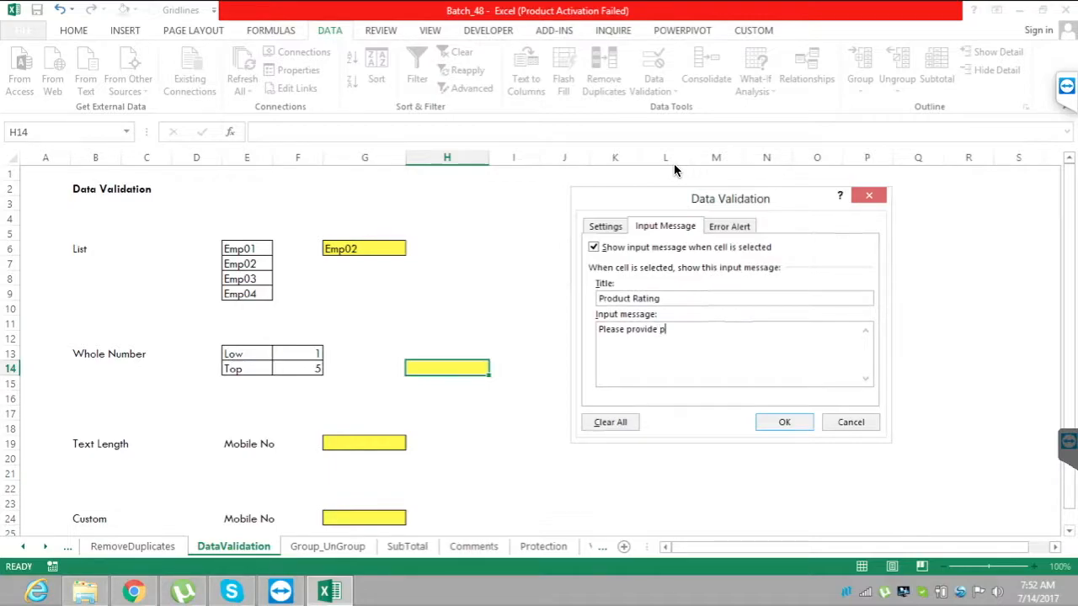
pyautogui.write('roduct rating1')
pyautogui.press('BackSpace')
pyautogui.write('!!')
# Title the error alert for cell H14 "Error".
pyautogui.hotkey('ctrl', 'Tab')
pyautogui.press('Tab')
pyautogui.press('Tab')
pyautogui.press('Tab')
pyautogui.write('E')
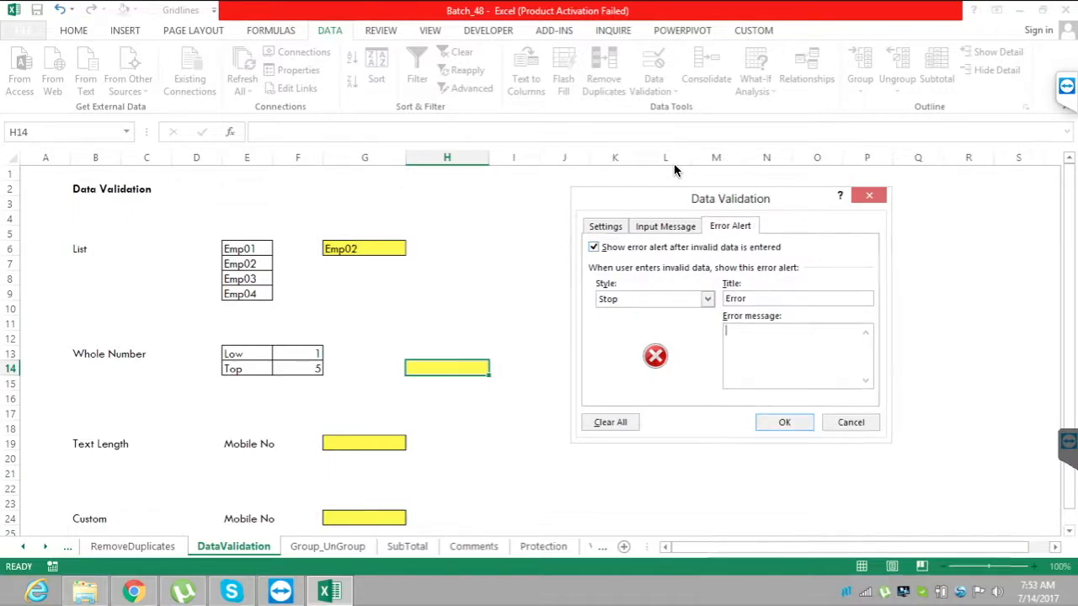
pyautogui.press('Tab')
# Enter the error message "Please provide the rating between 1 and 5." and apply the validation to H14.
pyautogui.write('Please provide the rating bet')
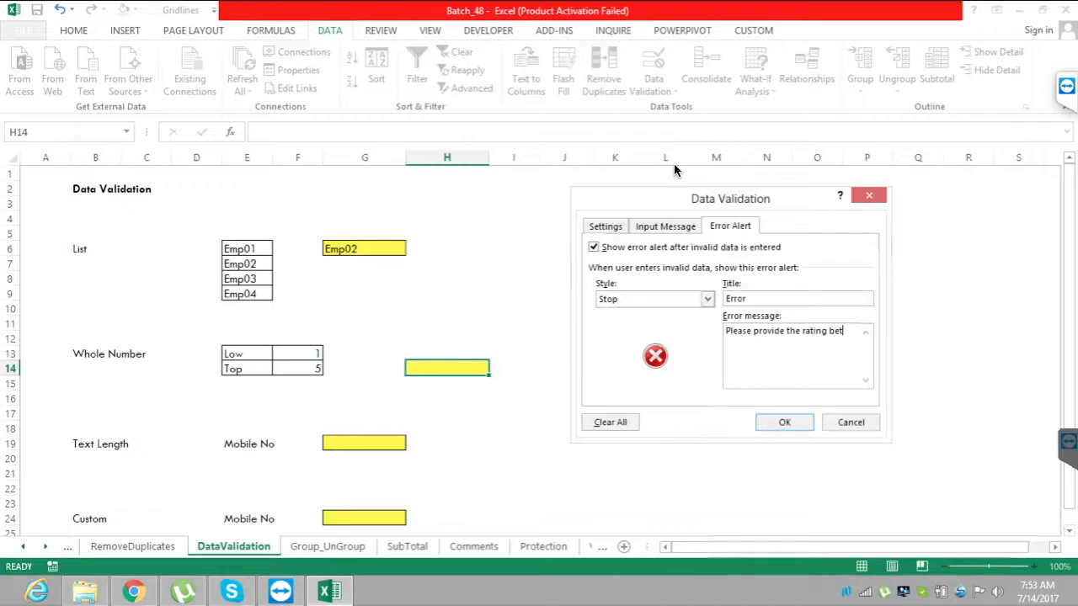
pyautogui.write('ween 1 and 5')
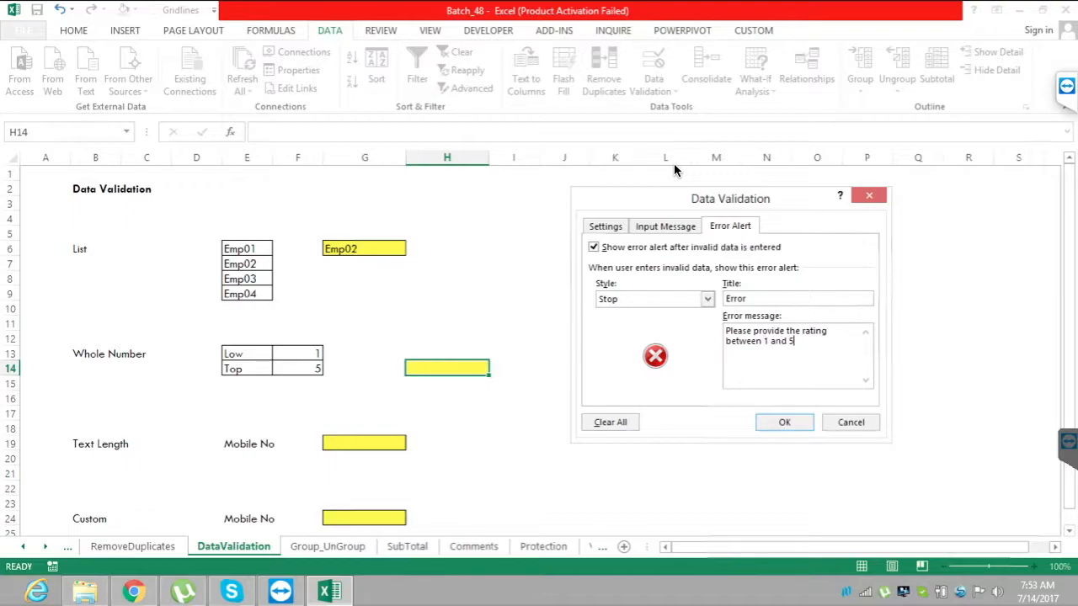
pyautogui.write('.')
pyautogui.press('Return')
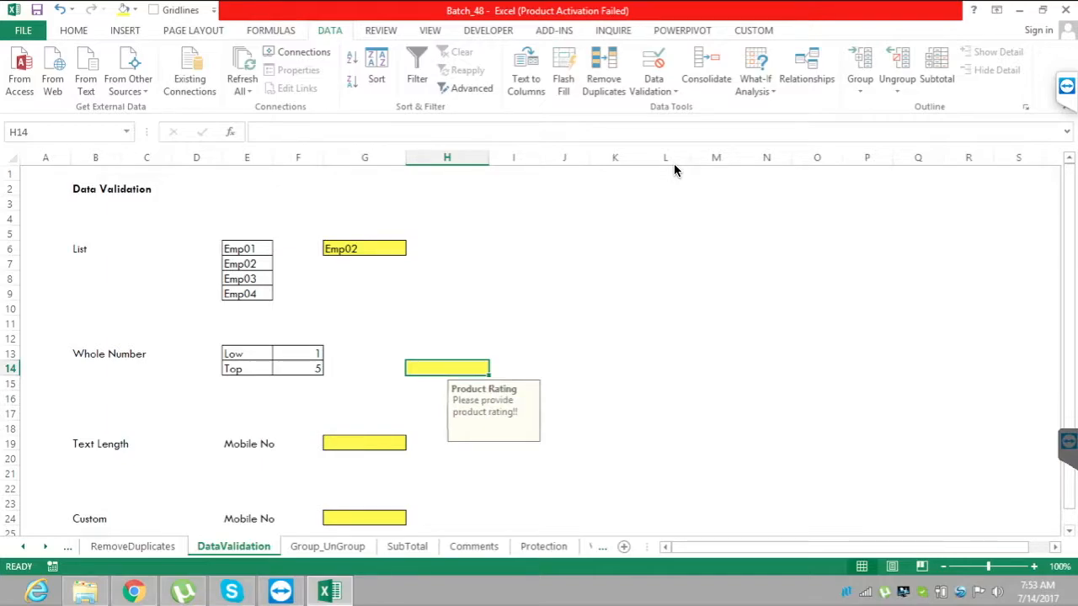
# Enter the rating 3 in cell H14.
pyautogui.write('3')
pyautogui.press('Return')
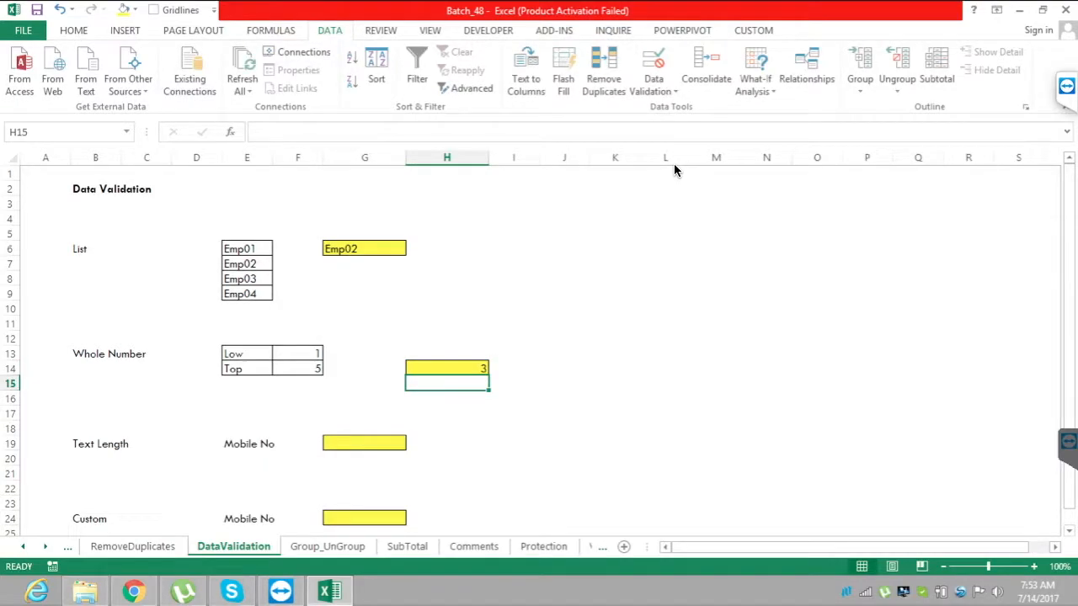
# Test the whole number rule by trying the out-of-range value 6 in H14, and cancel the entry.
pyautogui.press('Up')
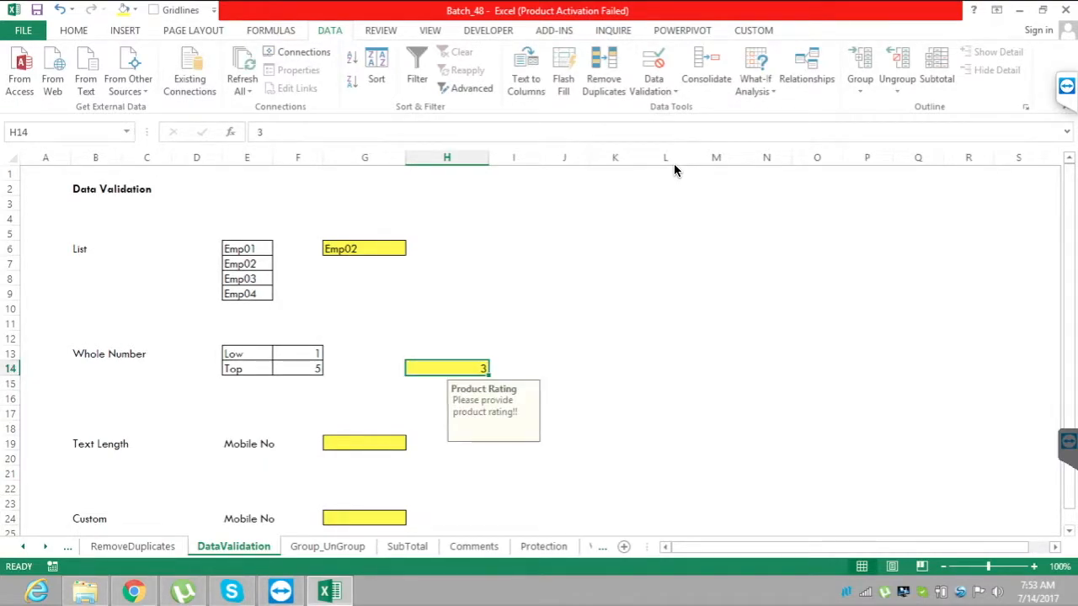
pyautogui.write('6')
pyautogui.press('Return')
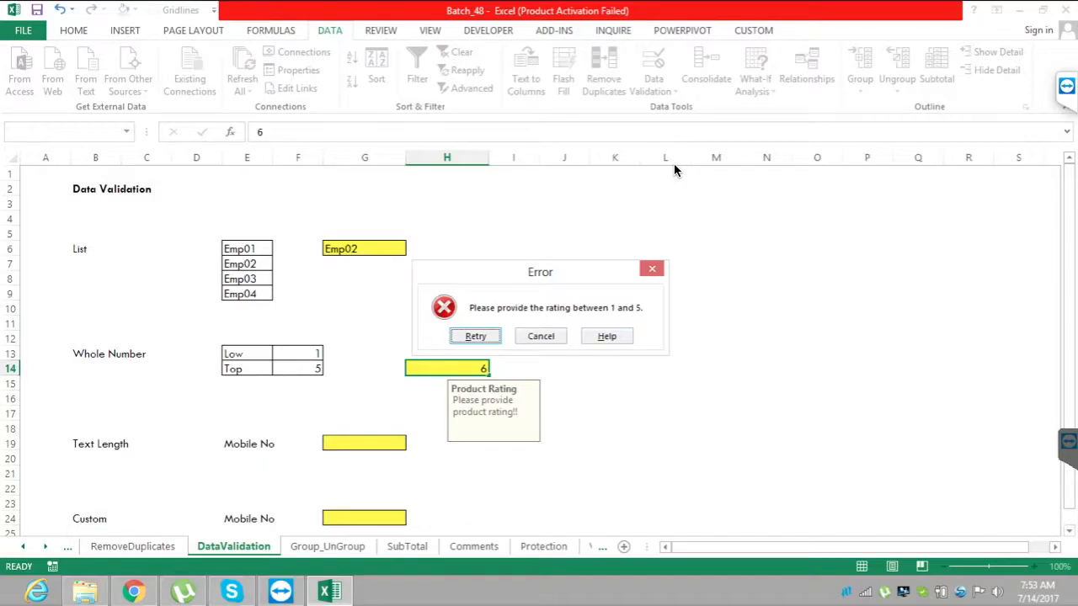
pyautogui.press('Tab')
pyautogui.press('Return')
pyautogui.press('Right')
pyautogui.press('Right')
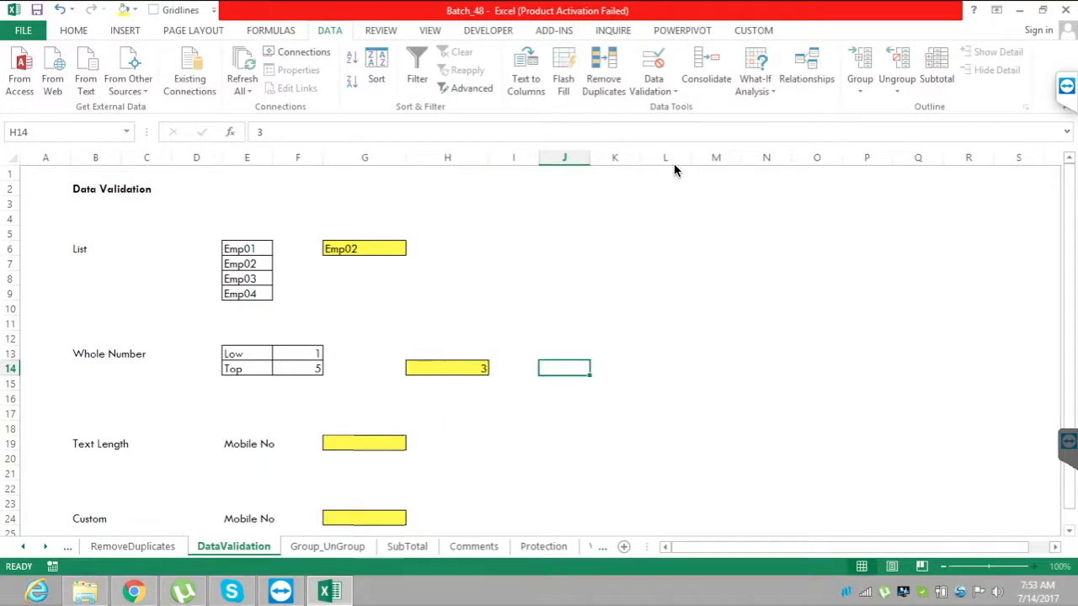
# Open the Data Validation settings for the yellow Mobile No cell G19 in the Text Length example.
pyautogui.scroll(-1, 674, 170)
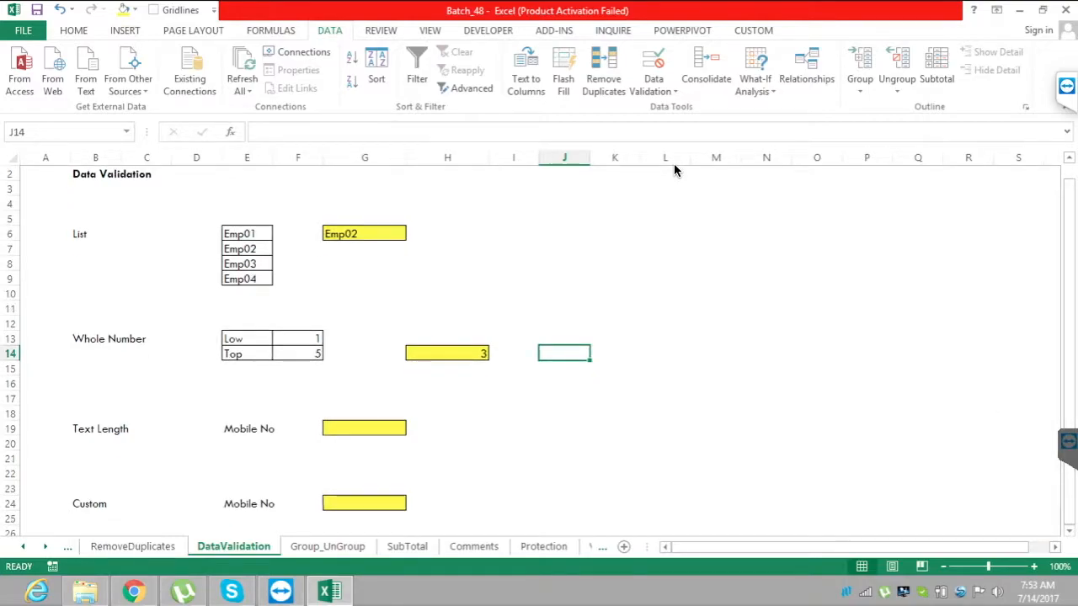
pyautogui.scroll(-3, 673, 170)
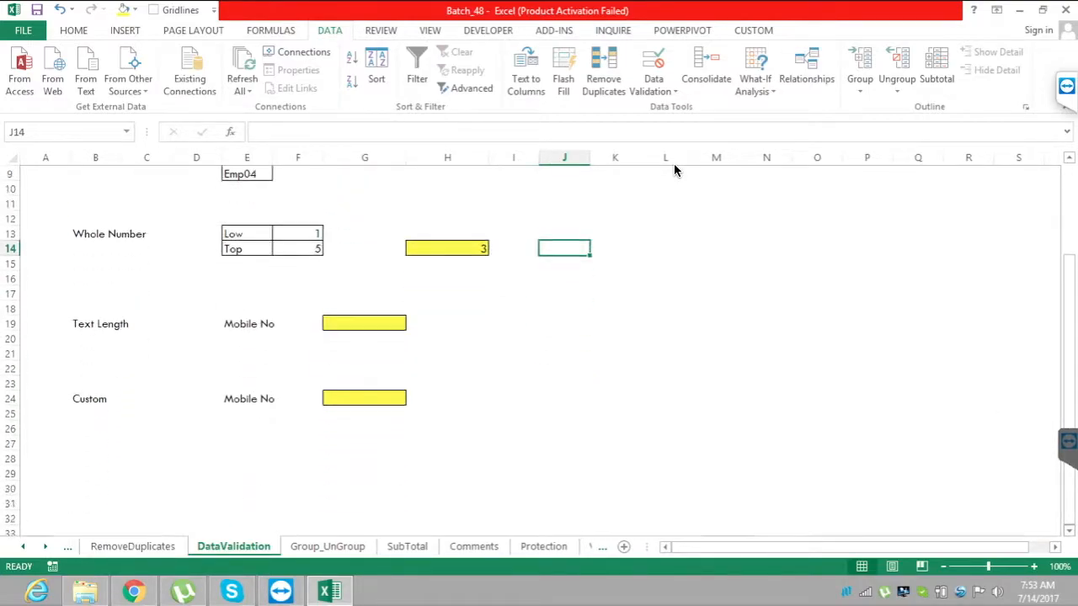
pyautogui.scroll(-1, 673, 170)
pyautogui.click(365, 308)
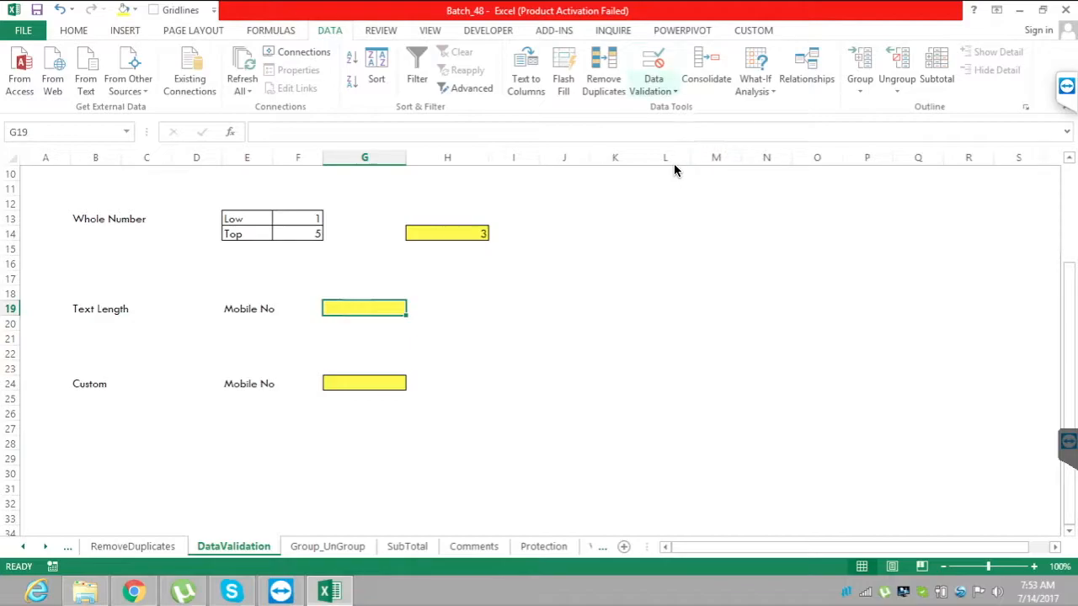
pyautogui.press('Return')
pyautogui.press('Down')
pyautogui.press('Return')
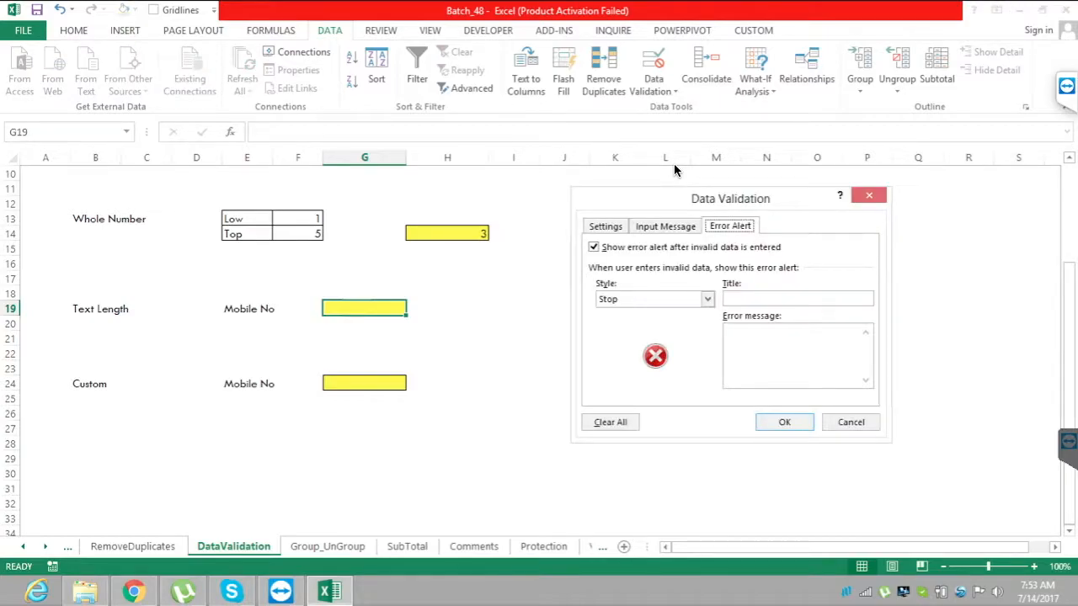
# Set the allowed value type for cell G19 to Text length.
pyautogui.hotkey('ctrl', 'Tab')
pyautogui.press('Tab')
pyautogui.hotkey('alt', 'Down')
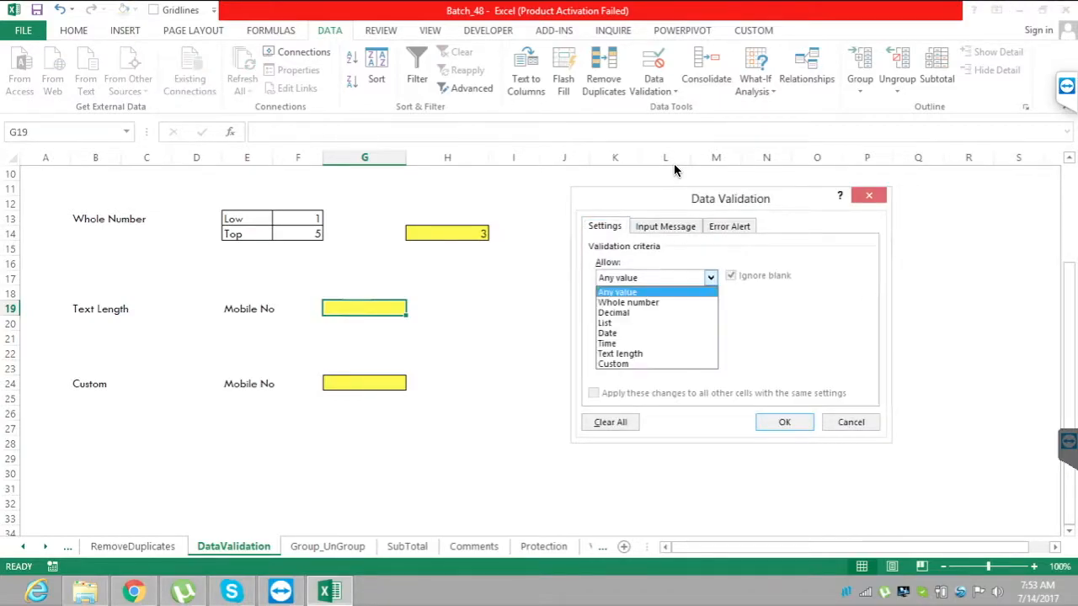
pyautogui.press('Down')
pyautogui.press('Down')
pyautogui.press('Down')
pyautogui.press('Down')
pyautogui.press('Down')
pyautogui.press('Down')
pyautogui.press('Return')
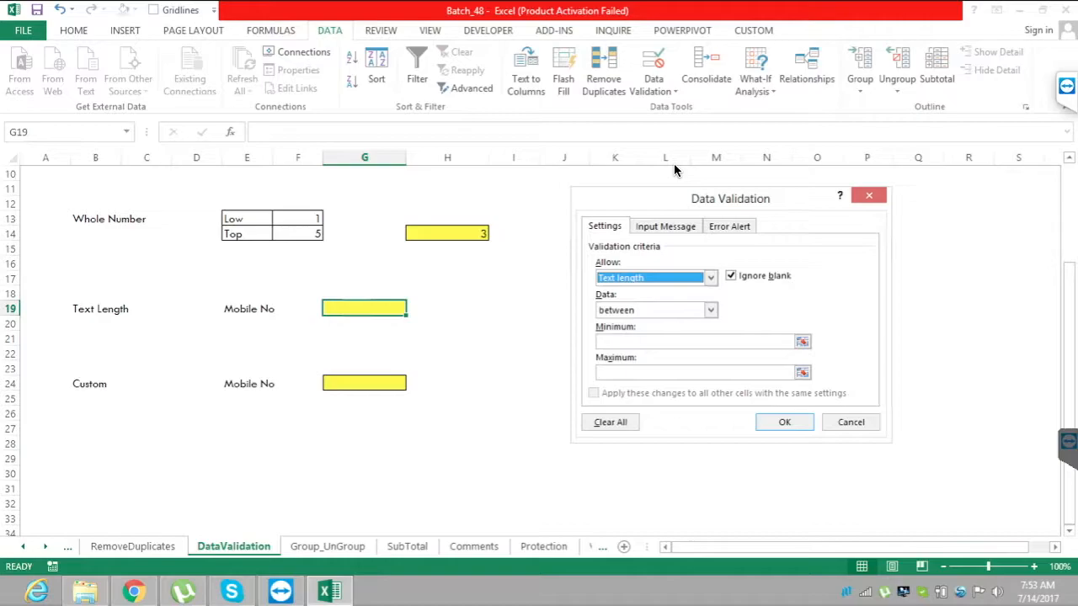
# Set the text length rule to equal to 10 and apply it to G19.
pyautogui.press('Tab')
pyautogui.hotkey('alt', 'Down')
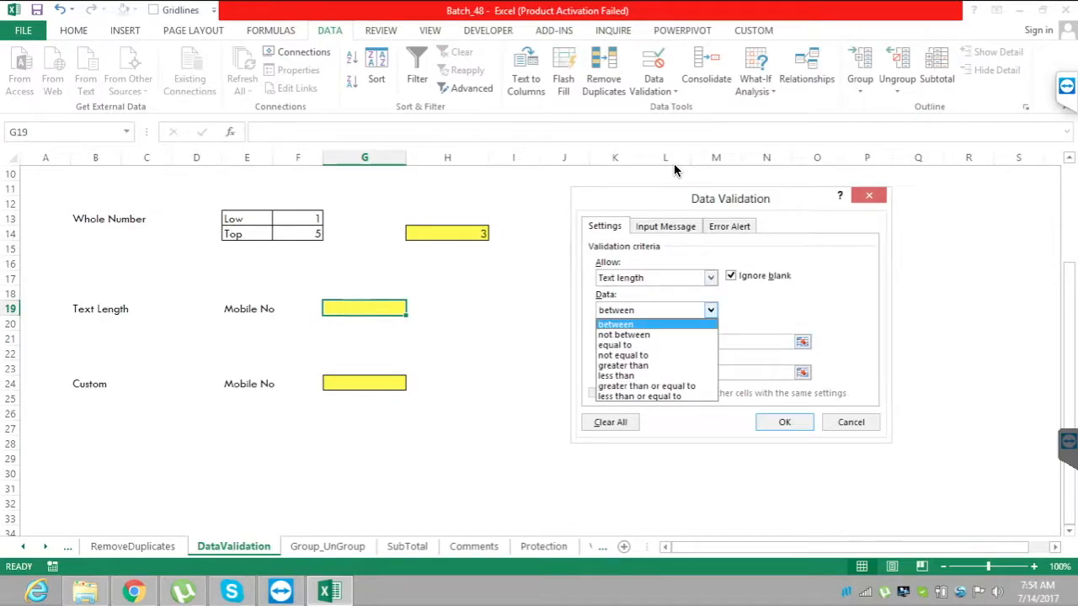
pyautogui.press('Down')
pyautogui.press('Down')
pyautogui.press('Return')
pyautogui.press('Tab')
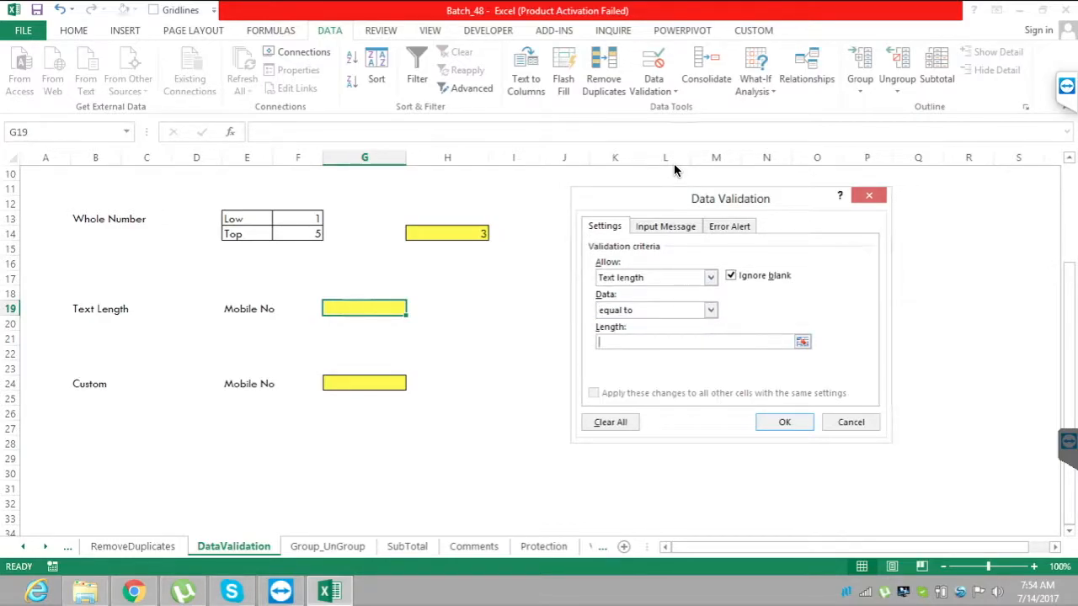
pyautogui.write('10')
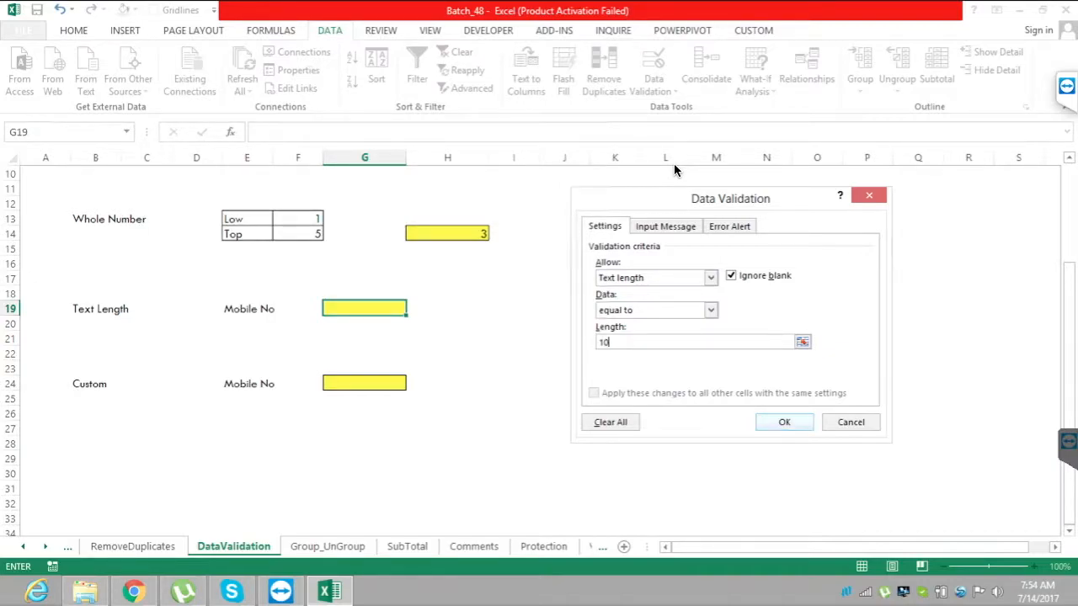
pyautogui.press('Return')
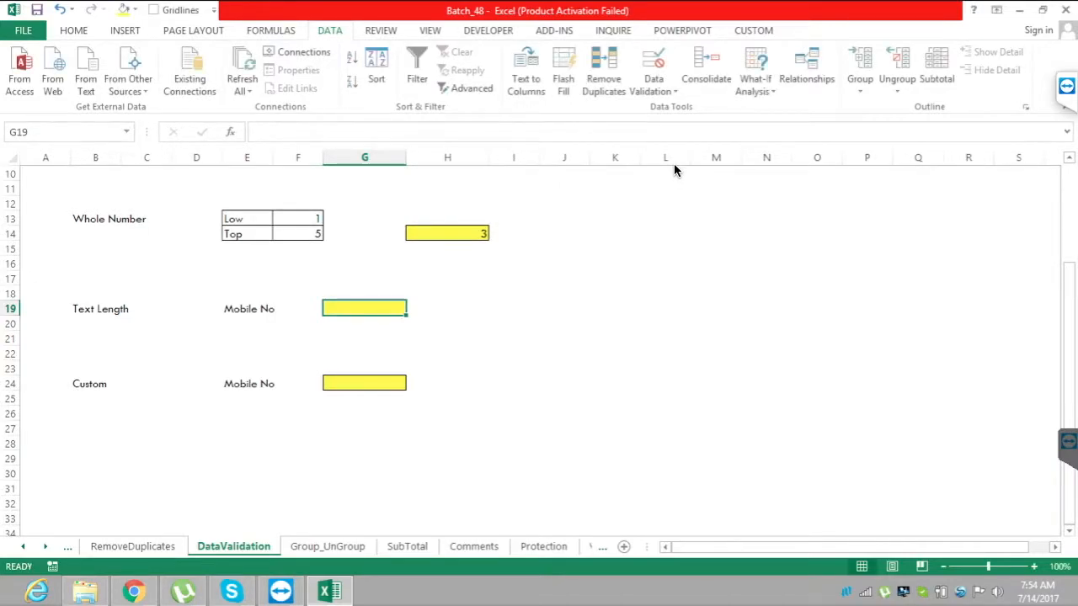
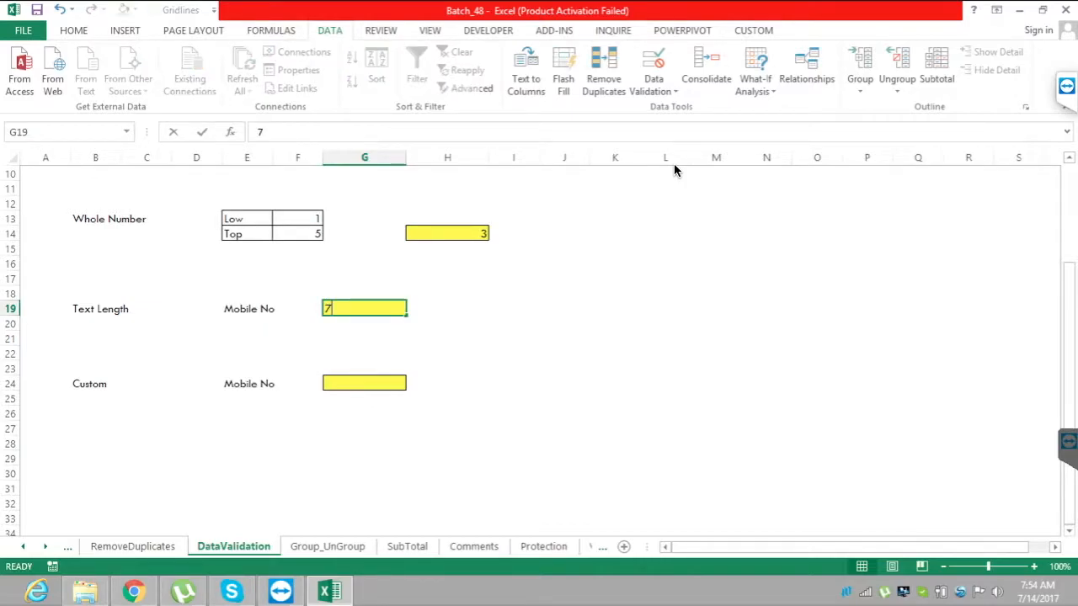
# Enter a ten-digit mobile number in cell G19 to test the text length rule.
pyautogui.press('Return')
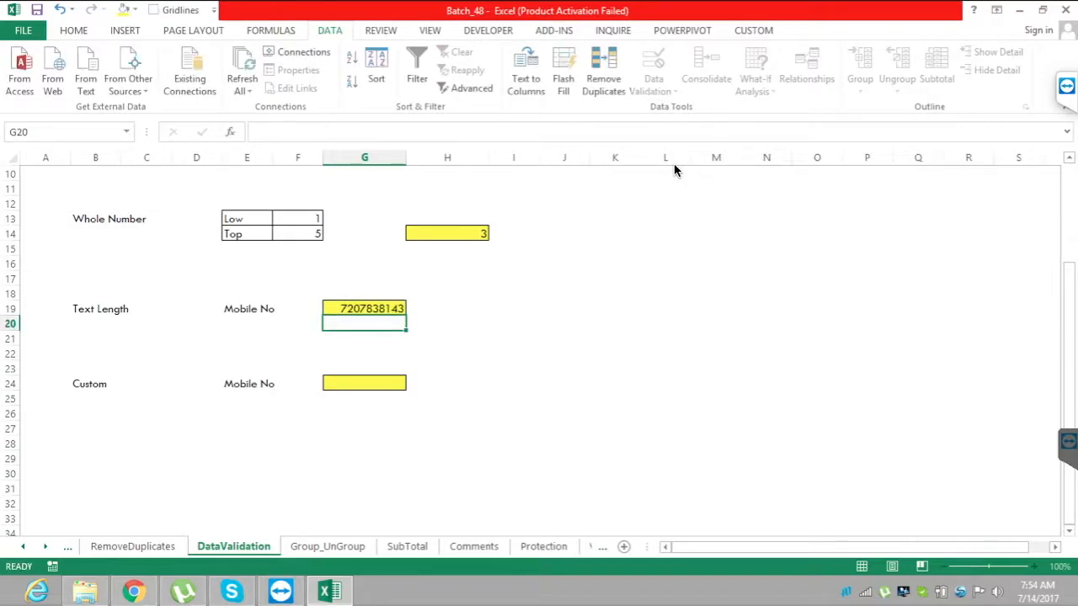
# Try the mobile number in G19 with its last digit removed, and restore the digit.
pyautogui.press('Up')
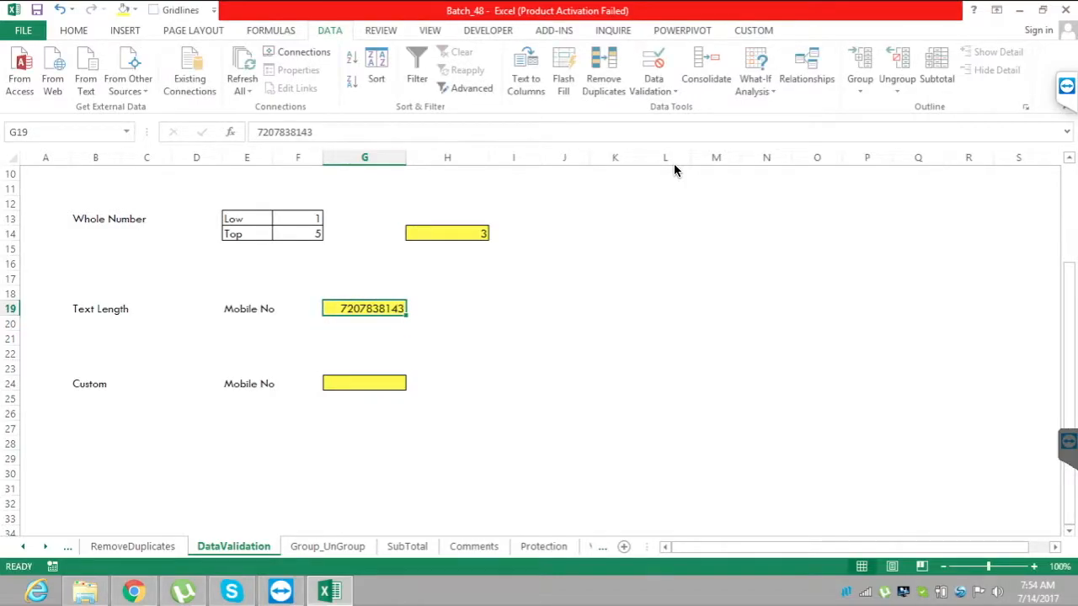
pyautogui.press('F2')
pyautogui.press('BackSpace')
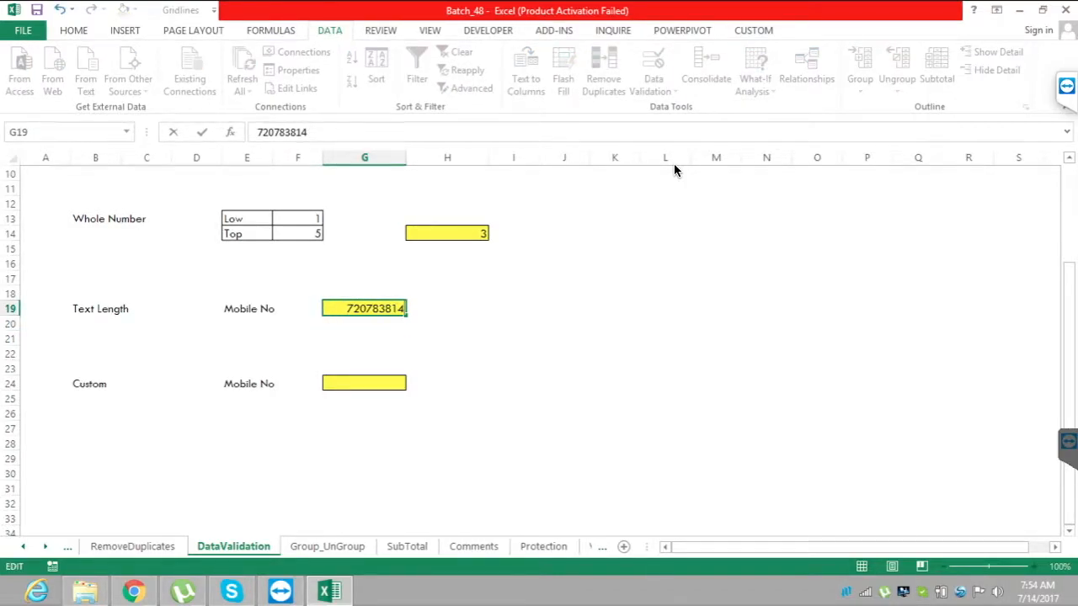
pyautogui.press('Return')
pyautogui.press('Return')
pyautogui.write('3')
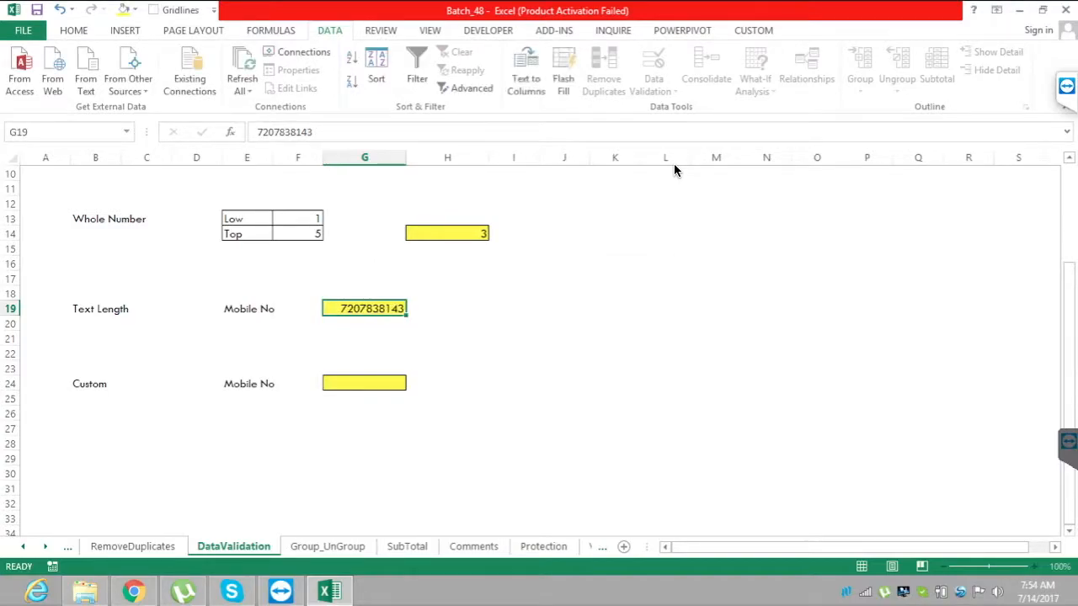
pyautogui.write('2')
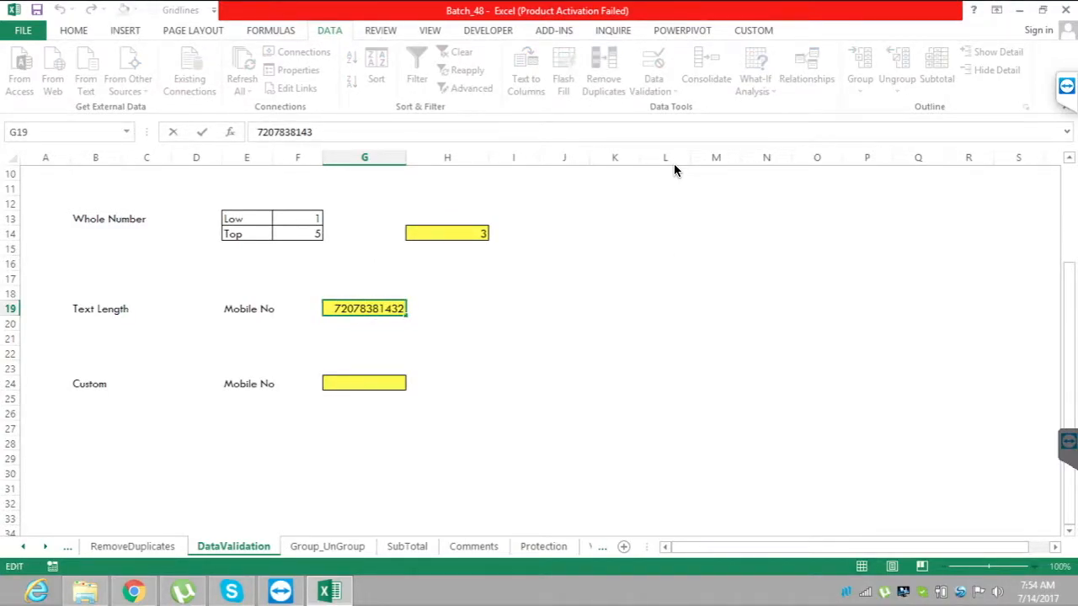
# Try the mobile number in G19 with the extra digit 2 appended, and remove that digit again.
pyautogui.press('Return')
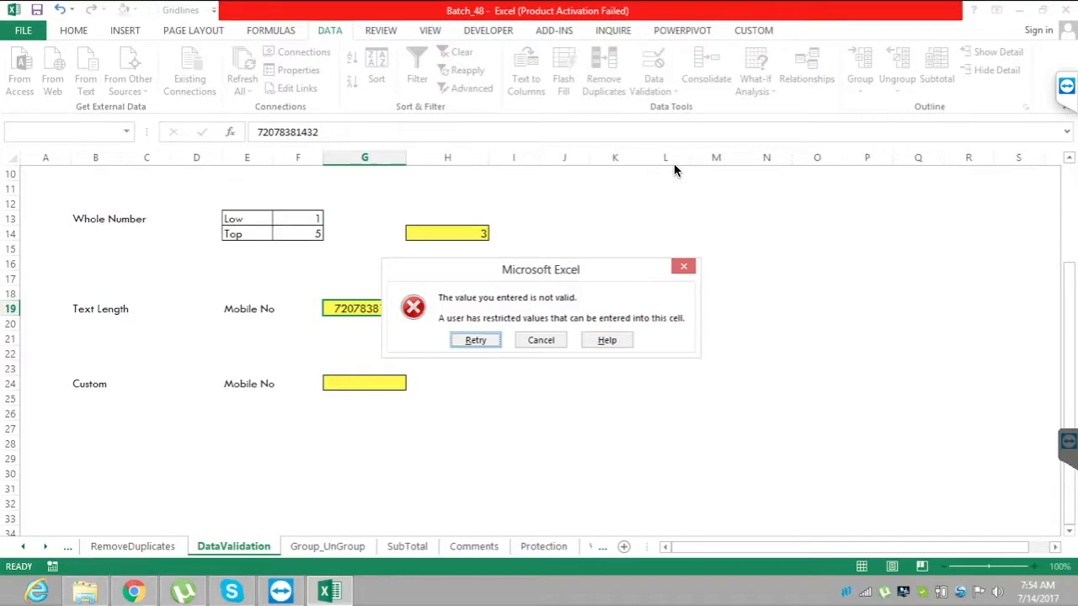
pyautogui.press('Return')
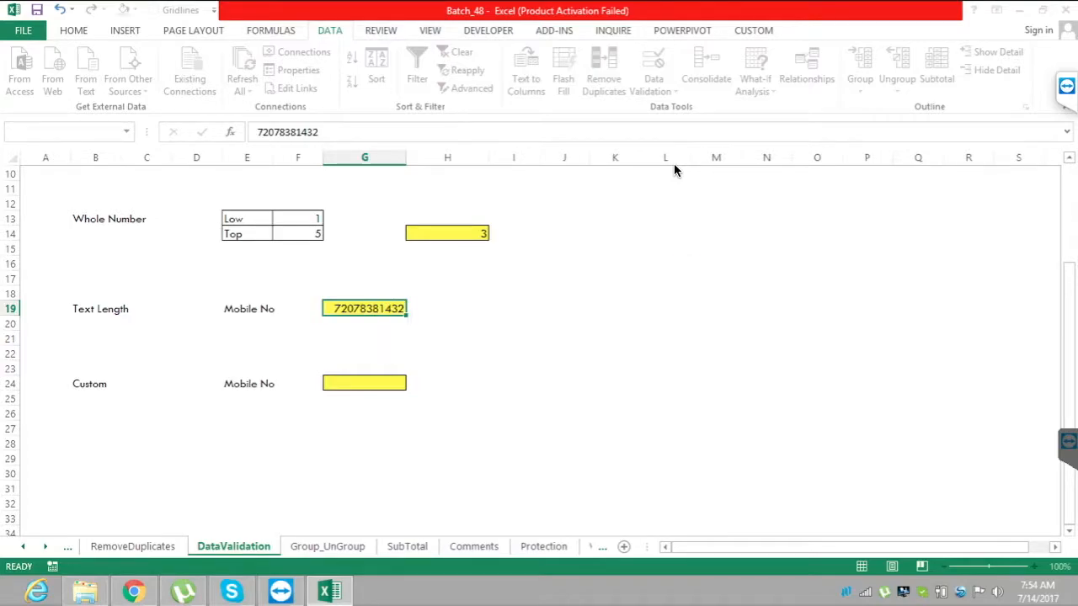
pyautogui.press('BackSpace')
pyautogui.press('Return')
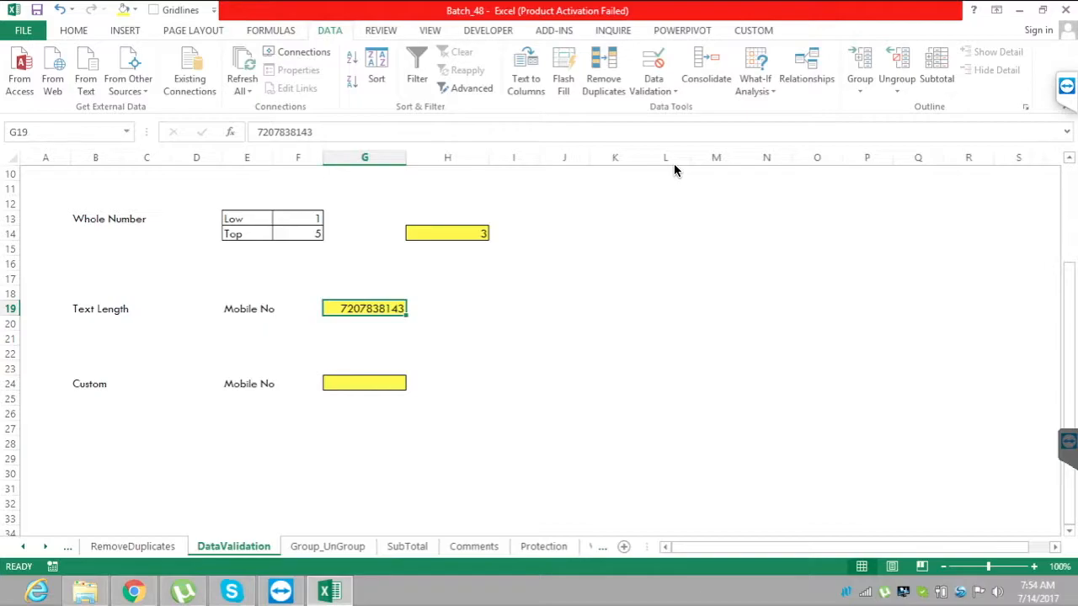
# Replace the mobile number in G19 with a ten-letter name to test the length rule against text.
pyautogui.write('venu')
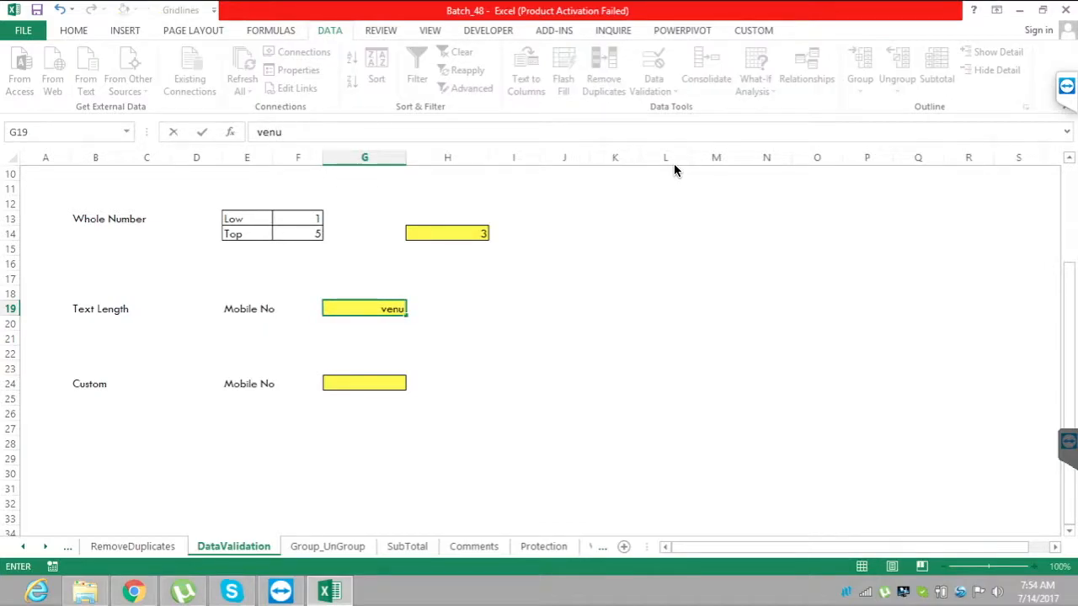
pyautogui.write('gopalk')
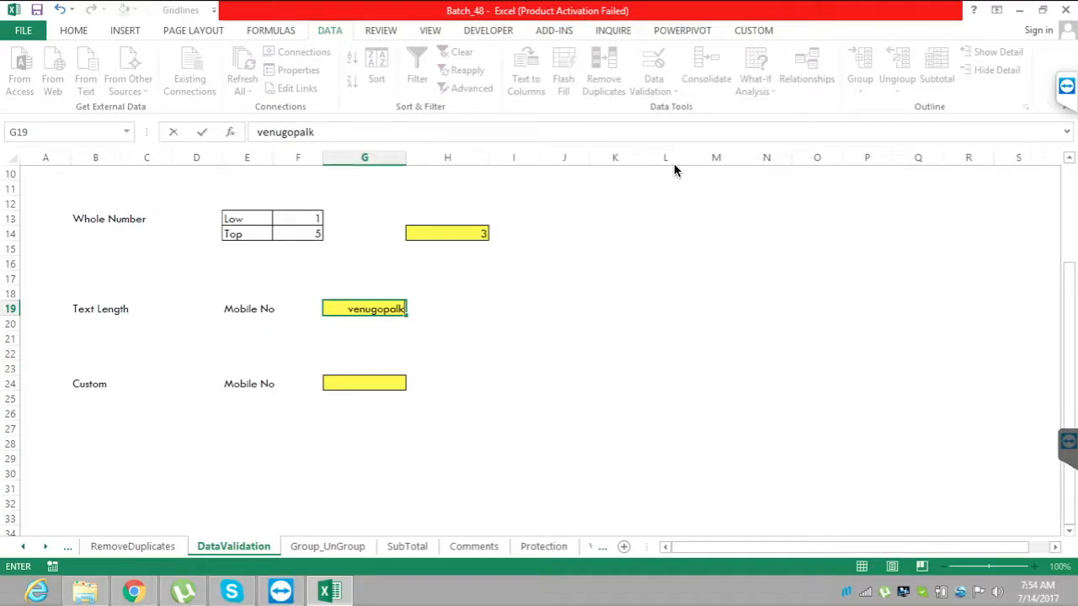
pyautogui.press('Return')
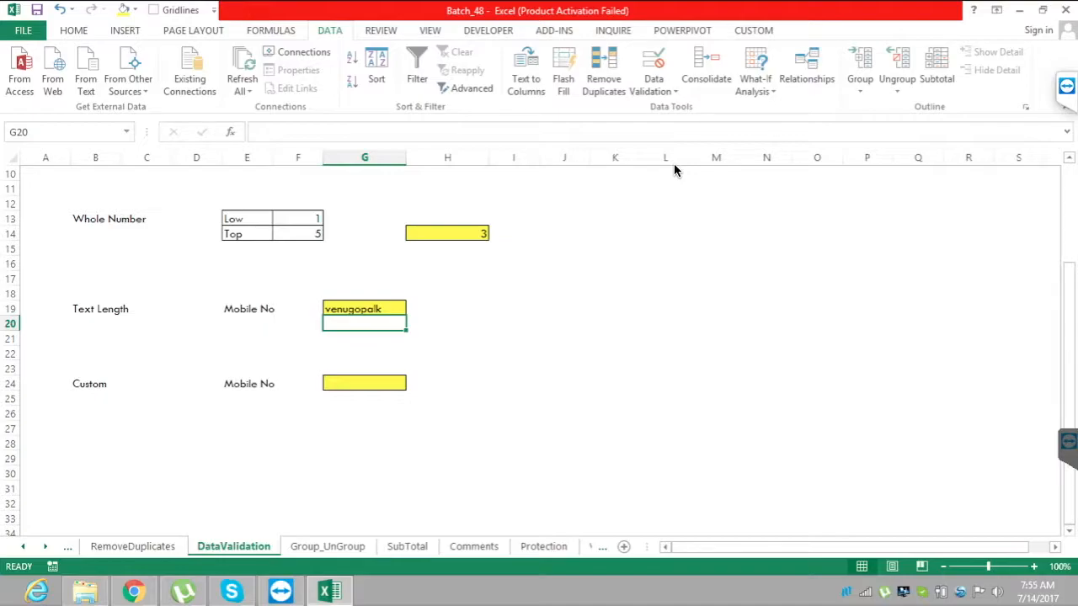
# Enter the formula =ISNUMBER(G24) in cell I24 to check whether the Custom mobile number is numeric.
pyautogui.press('Down')
pyautogui.press('Down')
pyautogui.press('Down')
pyautogui.press('Down')
pyautogui.press('Right')
pyautogui.press('Right')
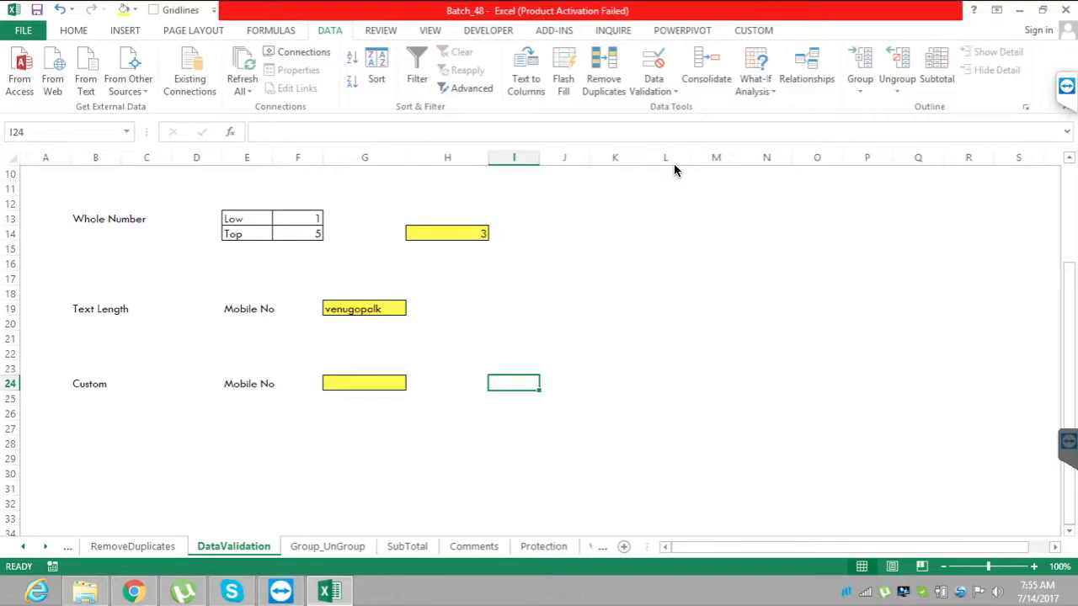
pyautogui.write('=i')
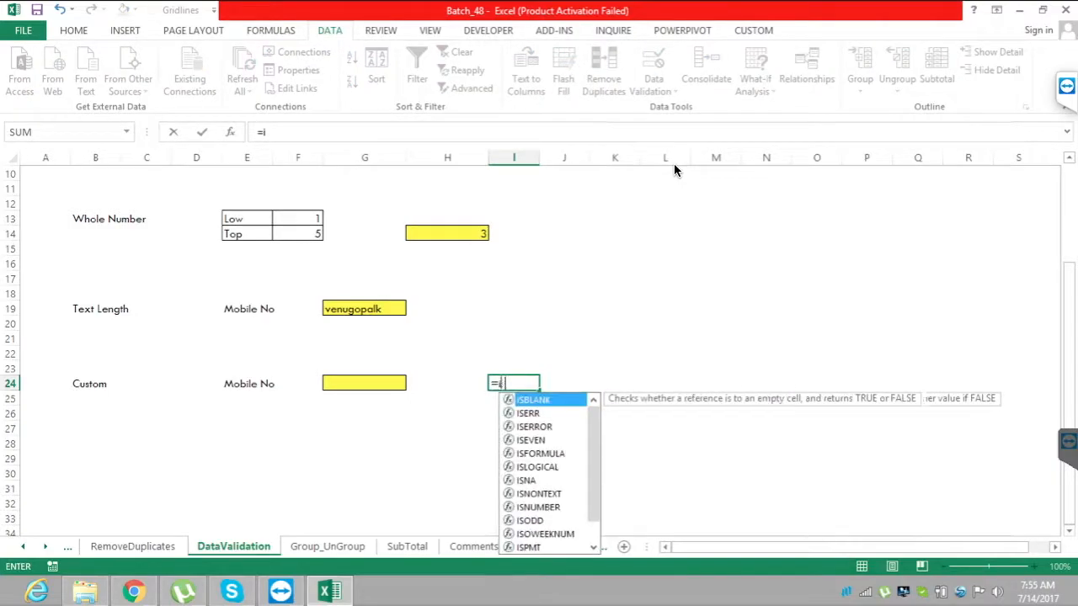
pyautogui.write('snu')
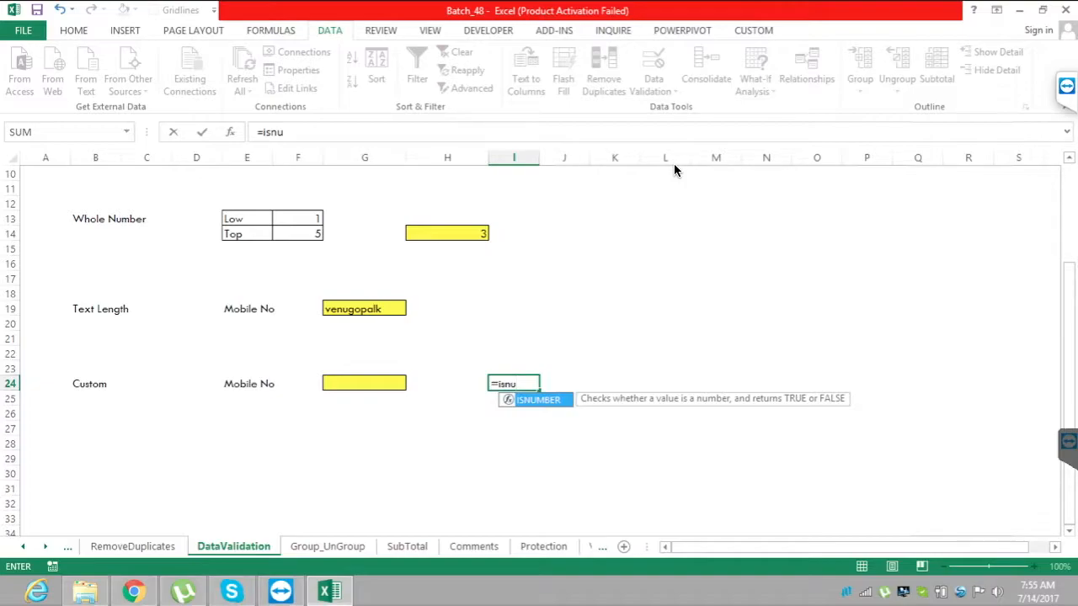
pyautogui.press('Tab')
pyautogui.press('Left')
pyautogui.press('Left')
pyautogui.press('Left')
pyautogui.press('Right')
pyautogui.write(')')
pyautogui.press('Return')
pyautogui.press('Up')
# Enter the formula =LEN(G24) in cell J24 to return the length of the Custom mobile number.
pyautogui.press('Right')
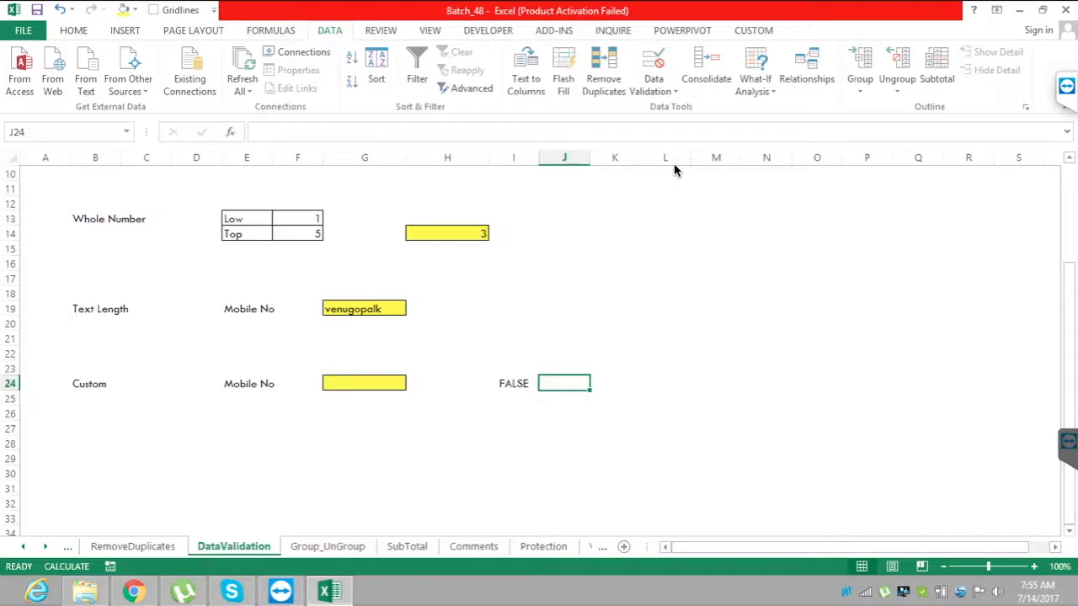
pyautogui.write('=le')
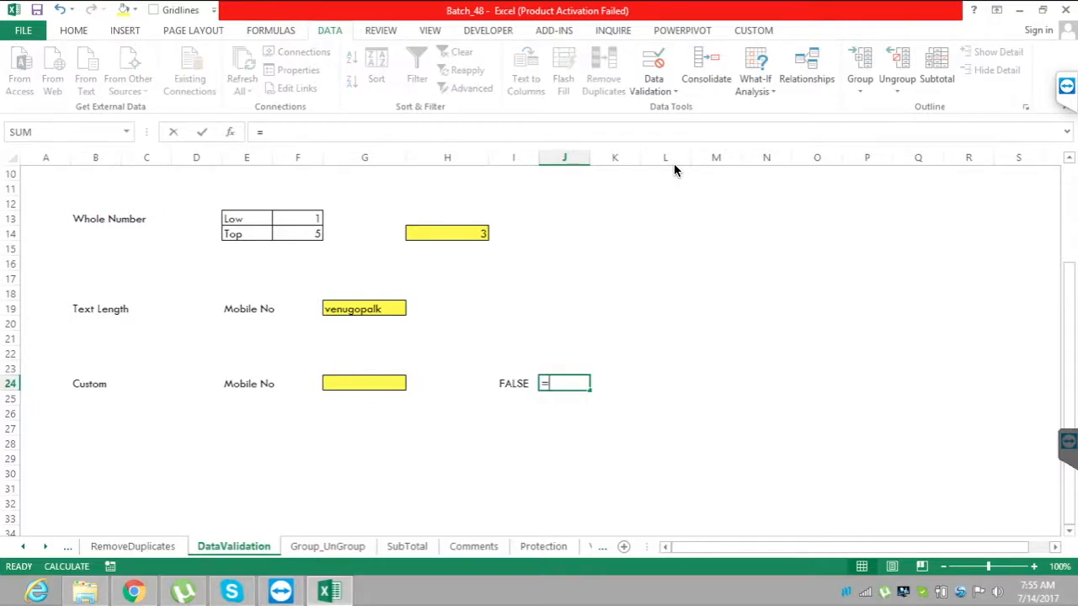
pyautogui.press('Tab')
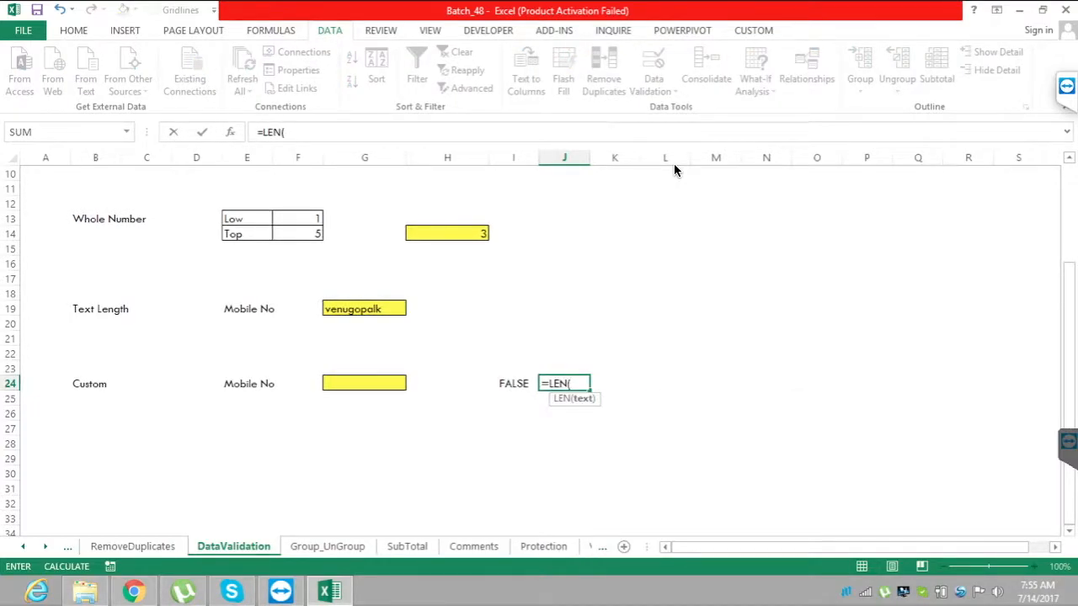
pyautogui.press('Left')
pyautogui.press('Left')
pyautogui.press('Left')
pyautogui.write(')')
pyautogui.press('Return')
pyautogui.press('Up')
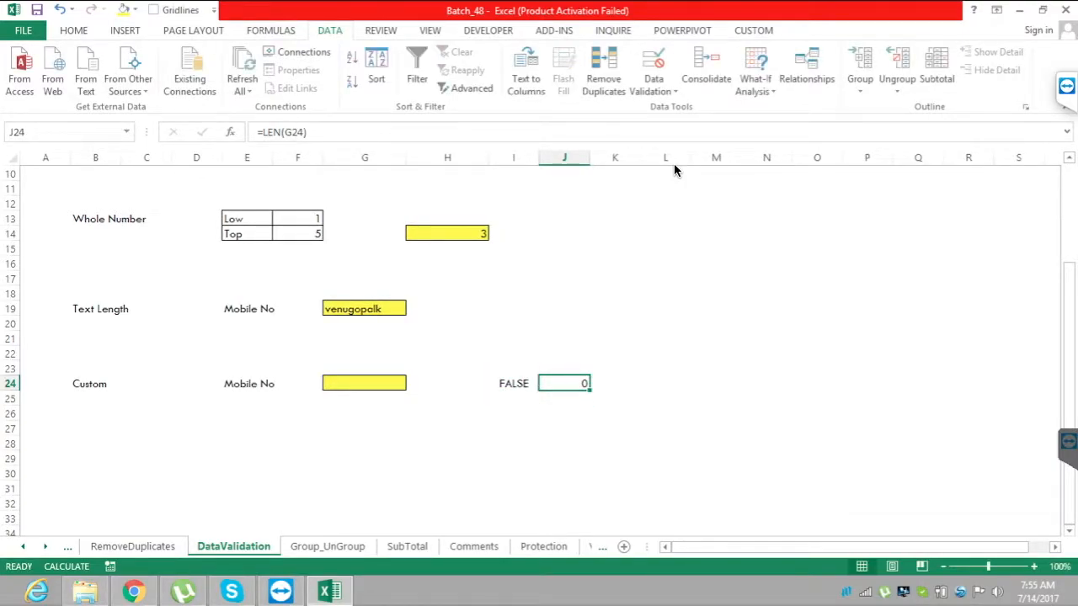
# Extend the length formula in J24 to =LEN(G24)=10.
pyautogui.press('F2')
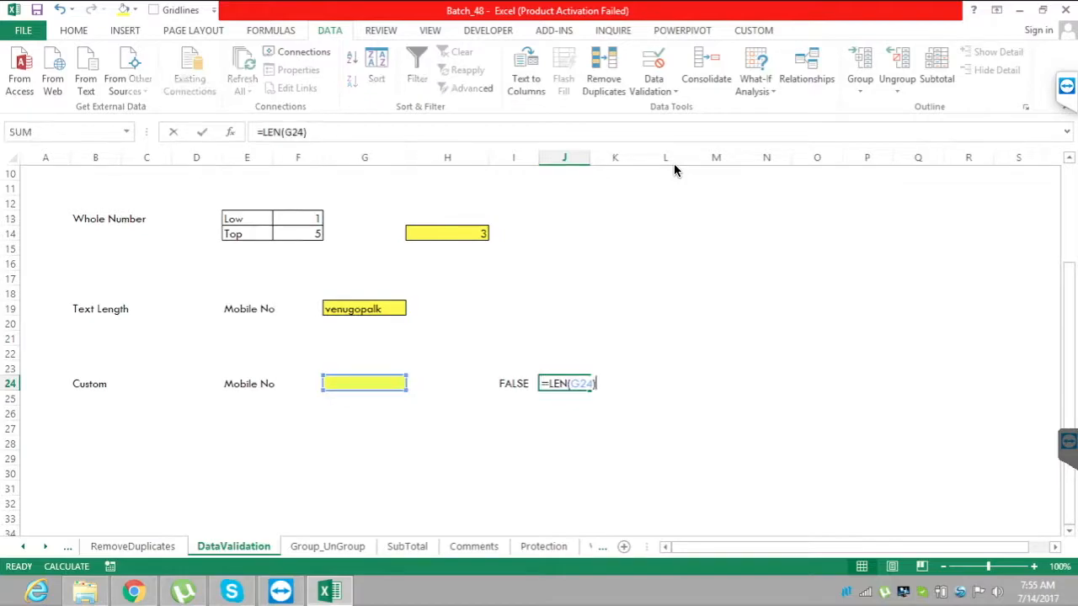
pyautogui.press('Left')
pyautogui.press('Left')
pyautogui.press('Left')
pyautogui.press('Left')
pyautogui.press('Left')
pyautogui.press('Left')
pyautogui.press('Left')
pyautogui.press('Left')
pyautogui.press('End')
pyautogui.write('= 10')
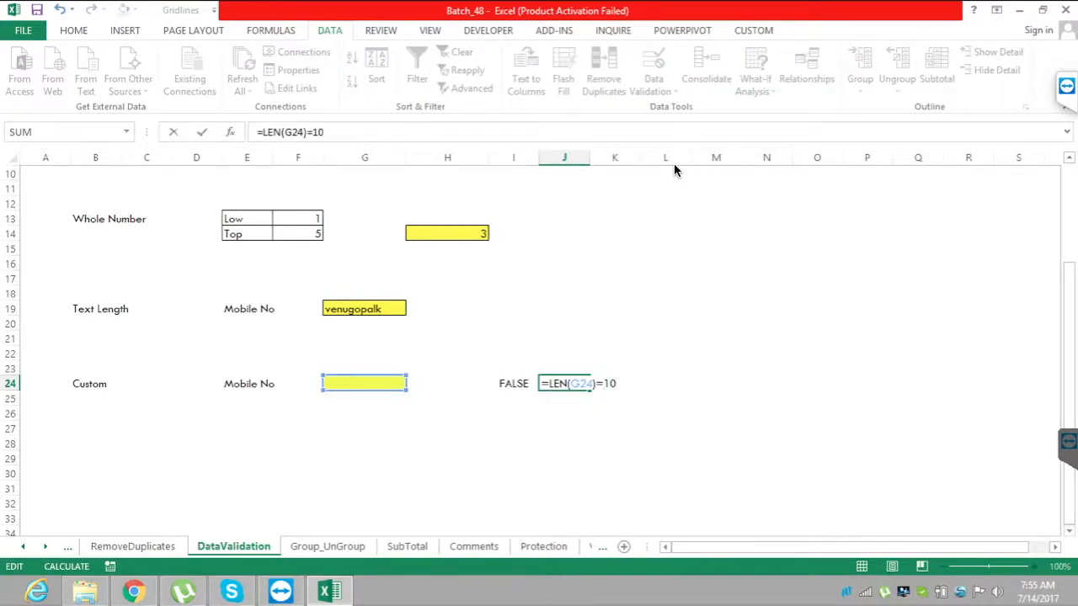
pyautogui.hotkey('ctrl', 'Return')
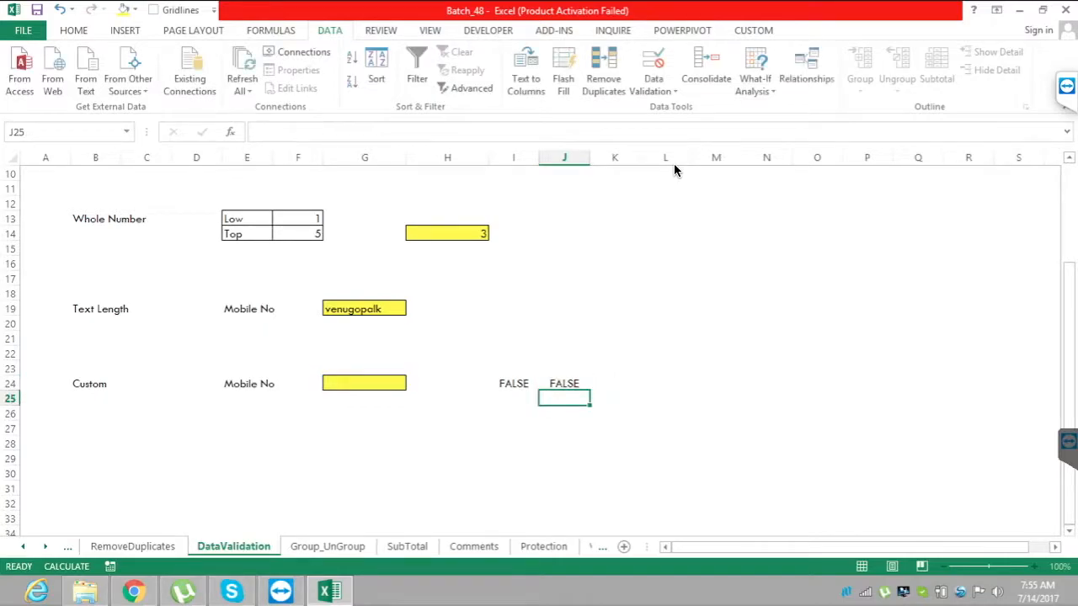
# Enter a nine-digit mobile number in G24 and check the formula results in I24 and J24.
pyautogui.press('Left')
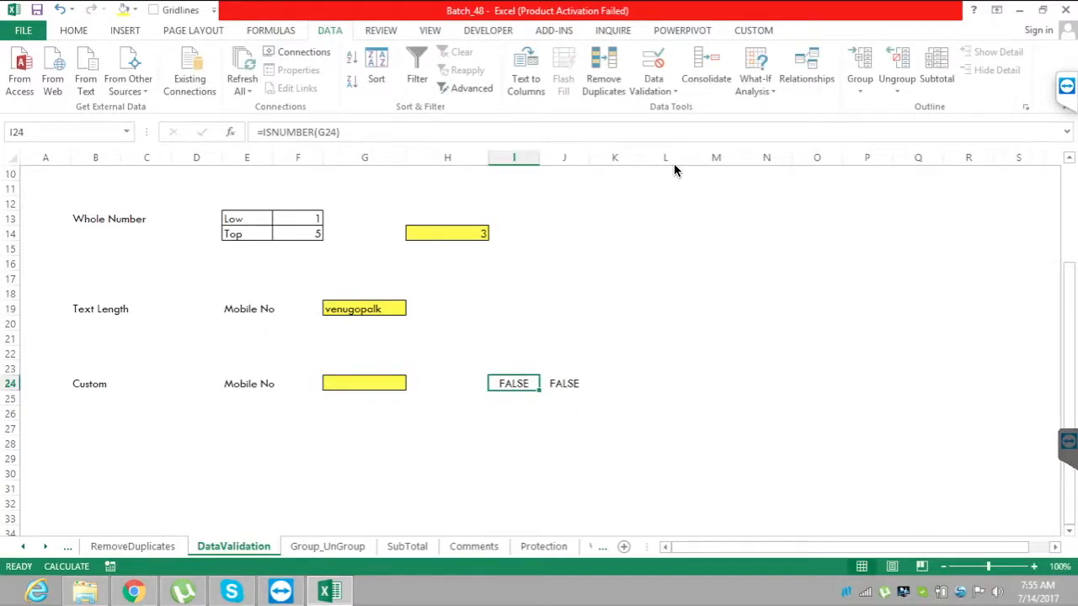
pyautogui.press('Left')
pyautogui.press('Left')
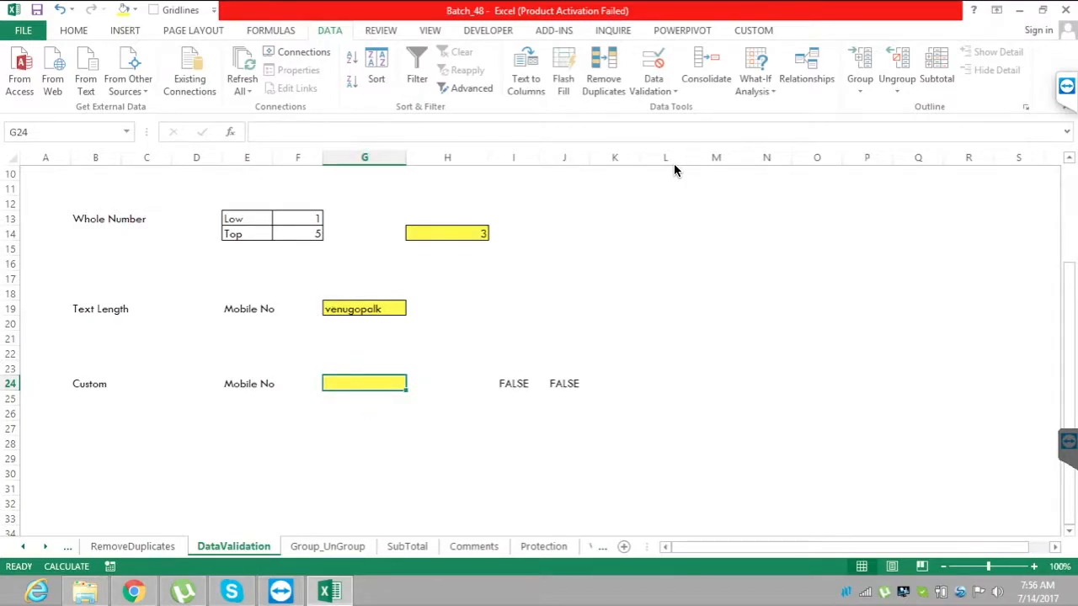
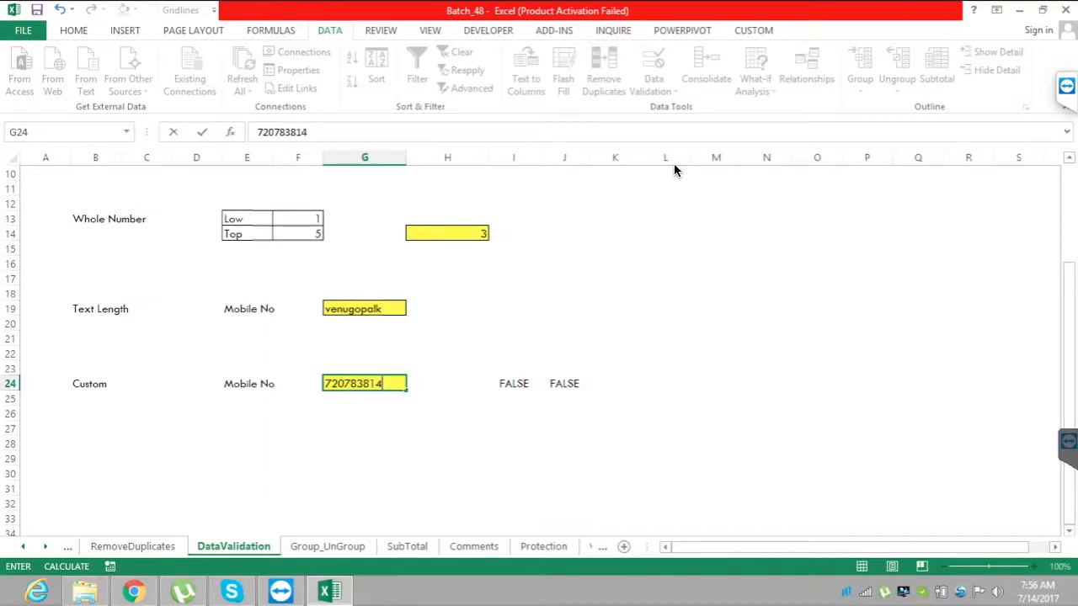
pyautogui.press('Return')
pyautogui.press('Up')
pyautogui.press('Return')
pyautogui.press('Up')
pyautogui.press('Right')
pyautogui.press('Right')
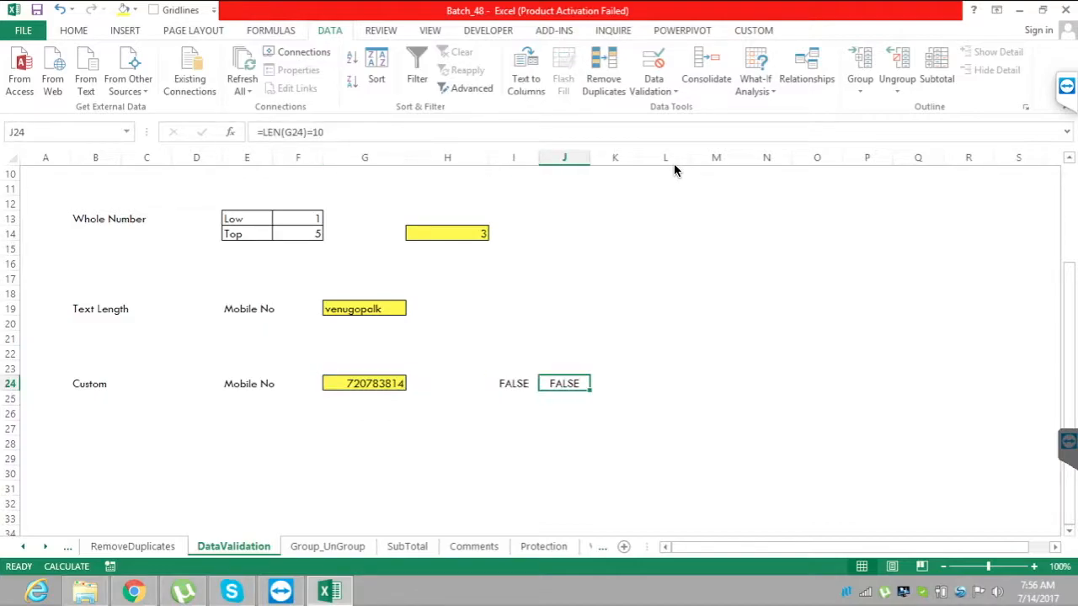
# Append the digit 4 to the mobile number in G24 to make it ten digits long.
pyautogui.press('Left')
pyautogui.press('Left')
pyautogui.press('Left')
pyautogui.press('Right')
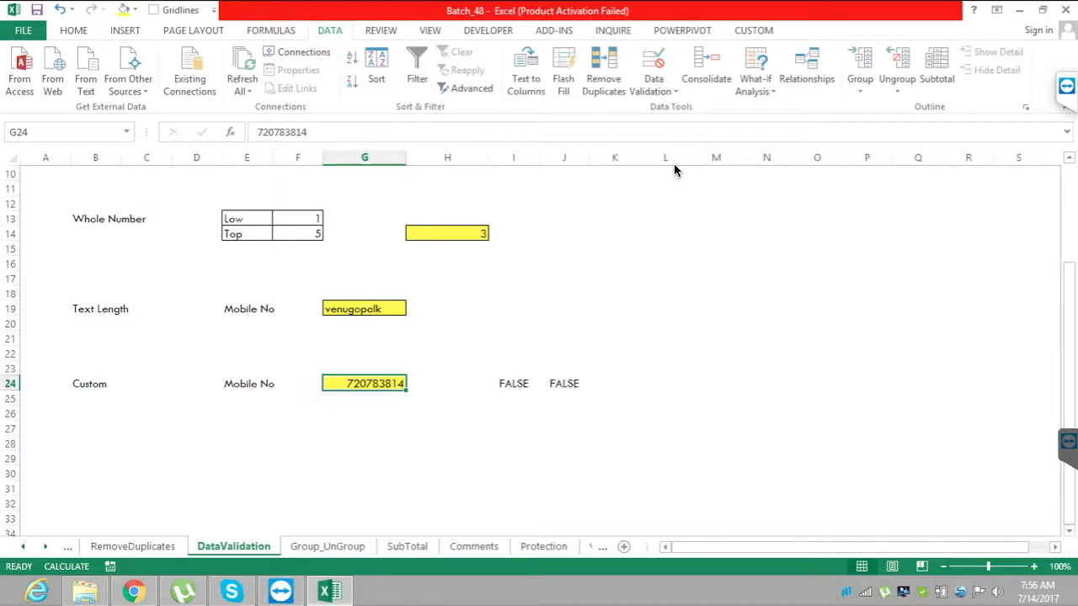
pyautogui.press('F2')
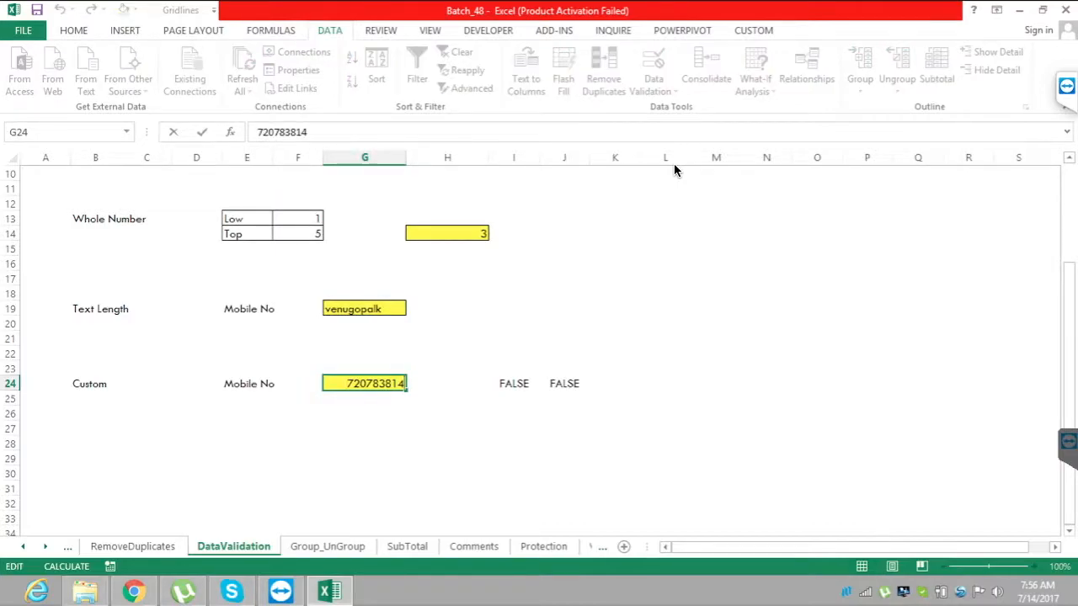
pyautogui.write('4')
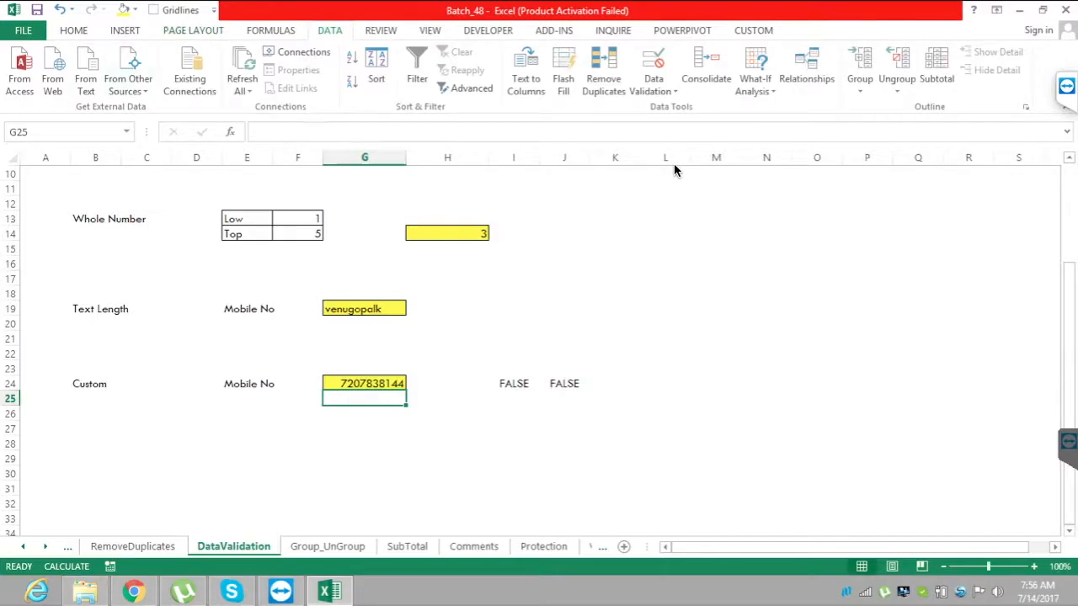
# Set the workbook's calculation option to Automatic.
pyautogui.click(270, 31)
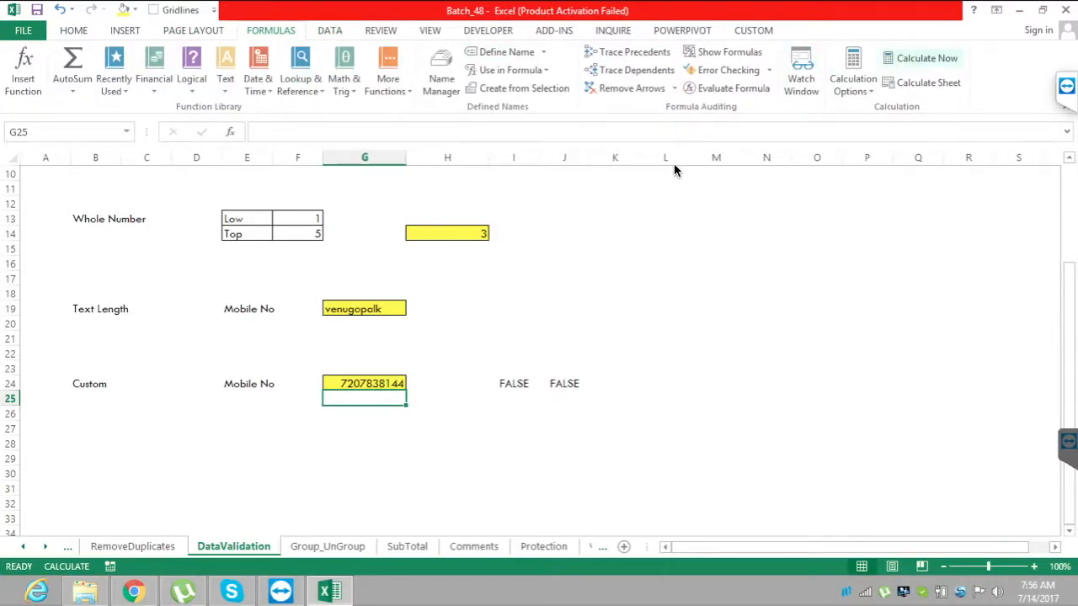
pyautogui.click(853, 76)
pyautogui.click(876, 107)
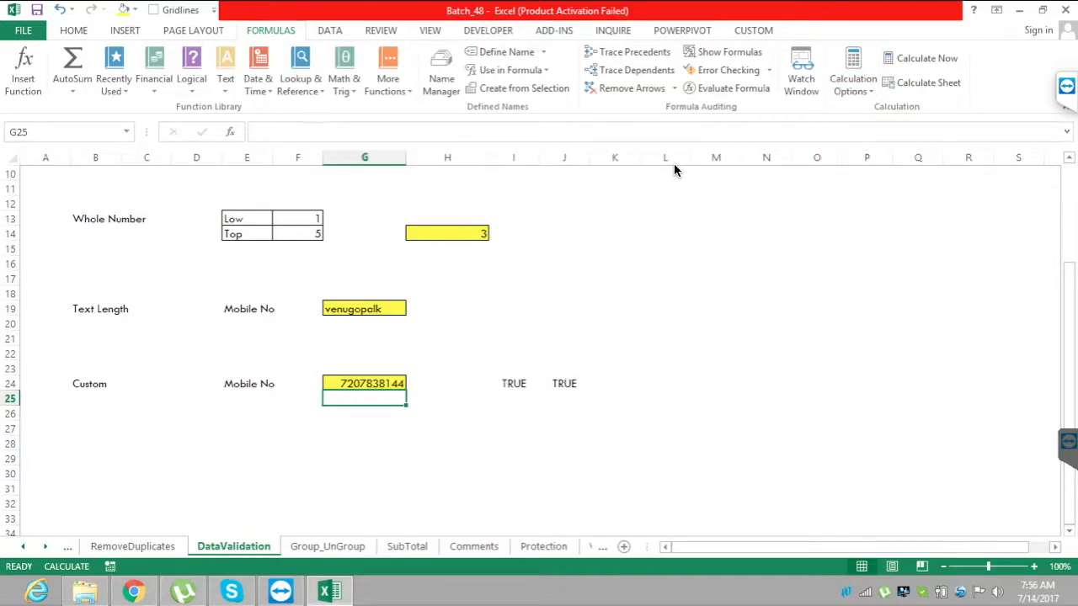
# Remove the last digit of the mobile number in G24 and check the results in I24 and J24.
pyautogui.press('Up')
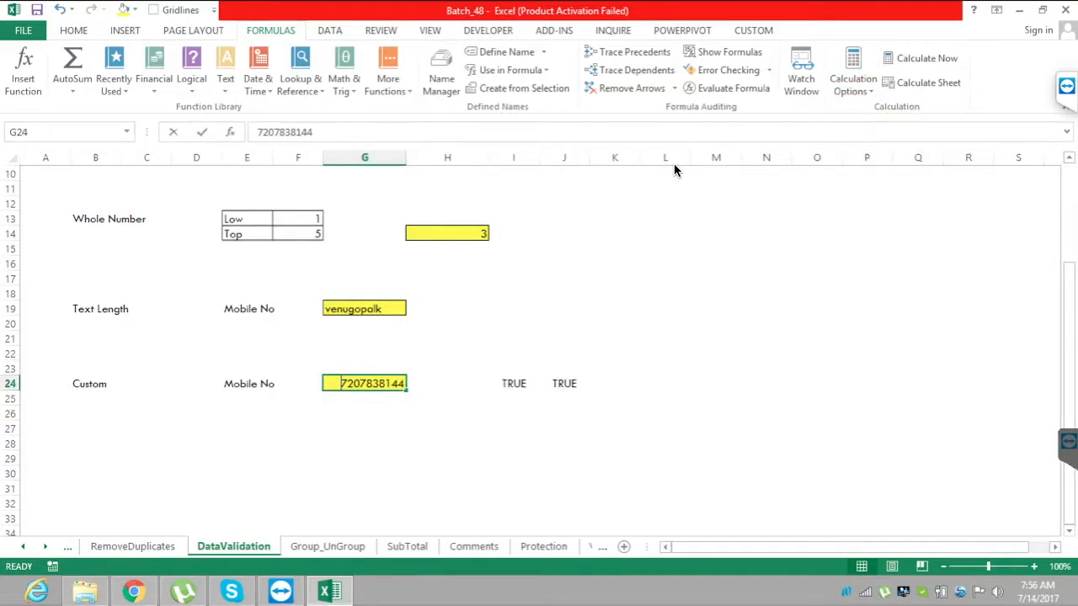
pyautogui.press('F2')
pyautogui.press('BackSpace')
pyautogui.press('Return')
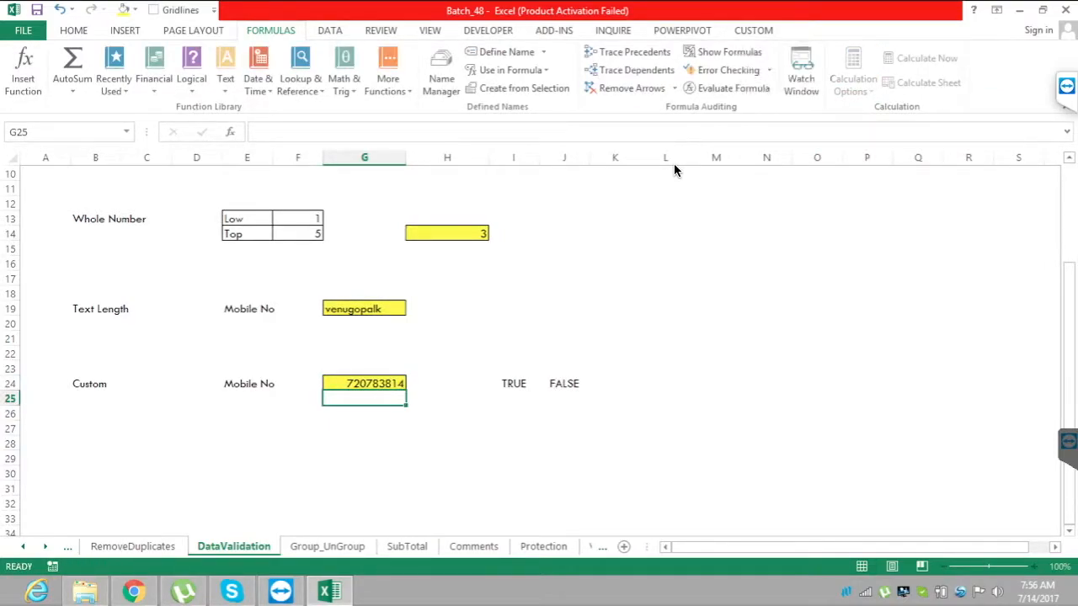
pyautogui.press('Right')
pyautogui.press('Right')
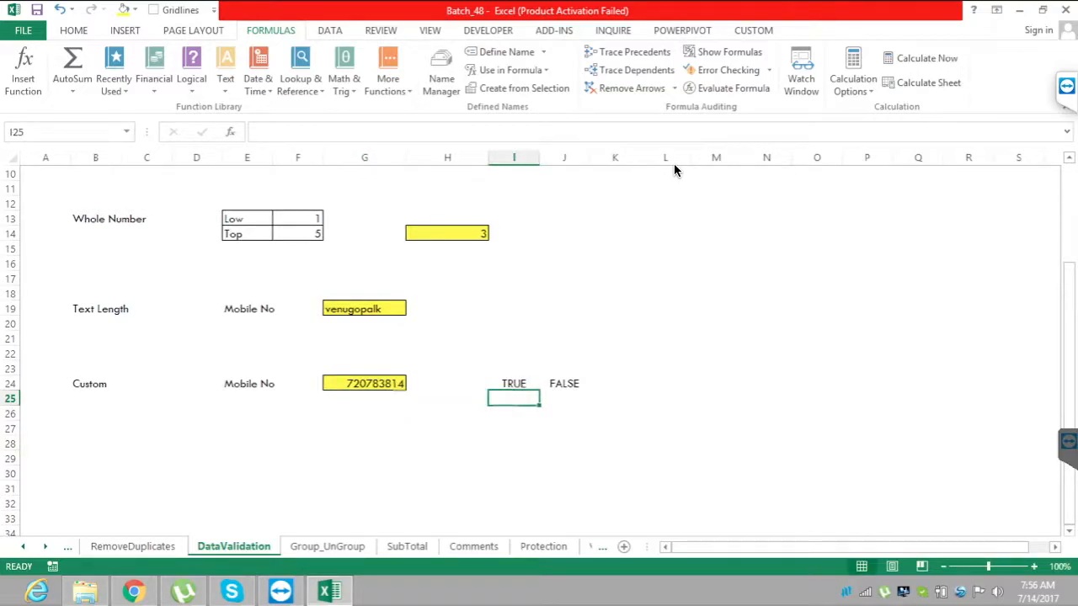
pyautogui.press('Up')
pyautogui.press('Right')
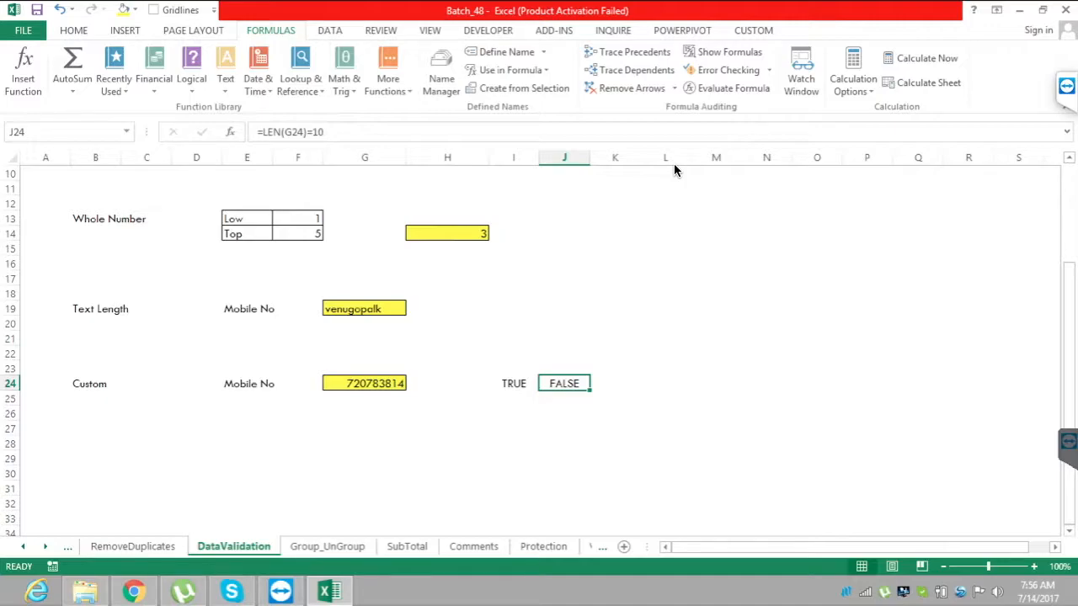
# Append the digit 3 to the mobile number in G24 to test the formulas with ten digits.
pyautogui.press('Left')
pyautogui.press('Right')
pyautogui.press('Left')
pyautogui.press('Left')
pyautogui.press('Left')
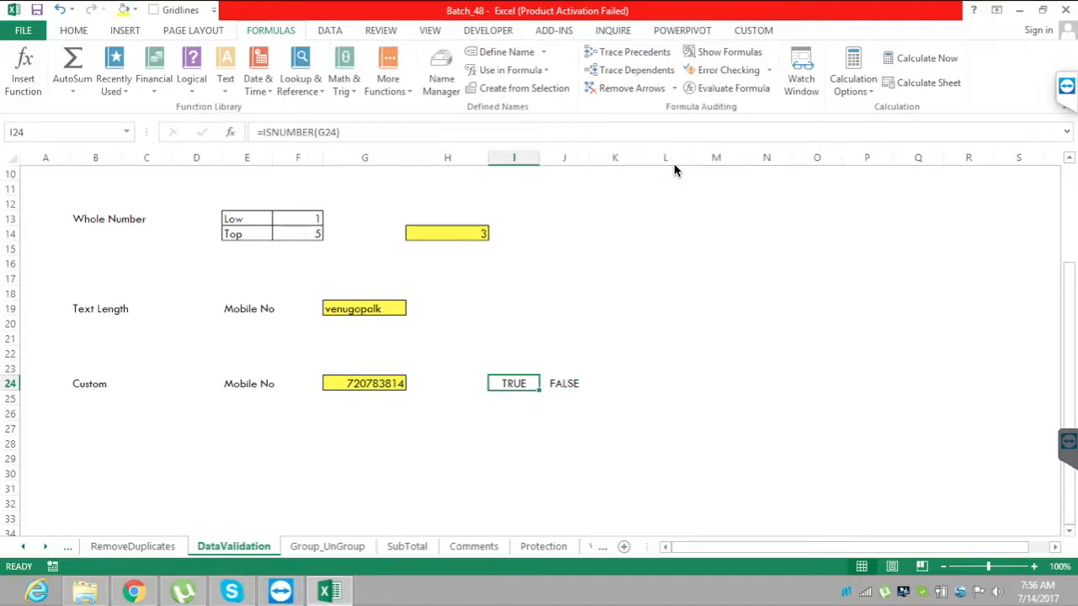
pyautogui.press('F2')
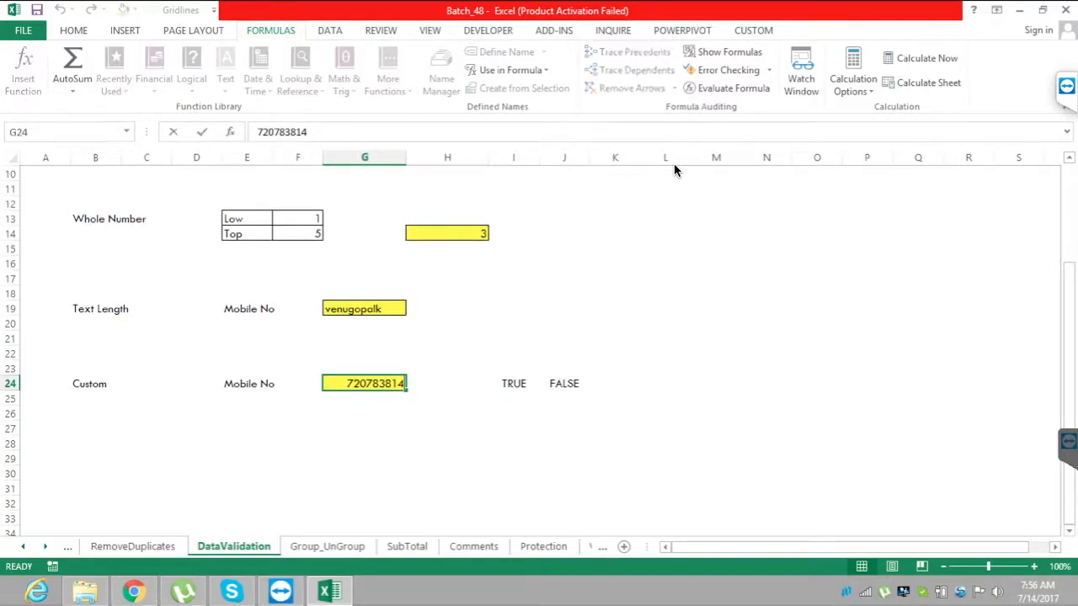
pyautogui.write('3')
pyautogui.press('Return')
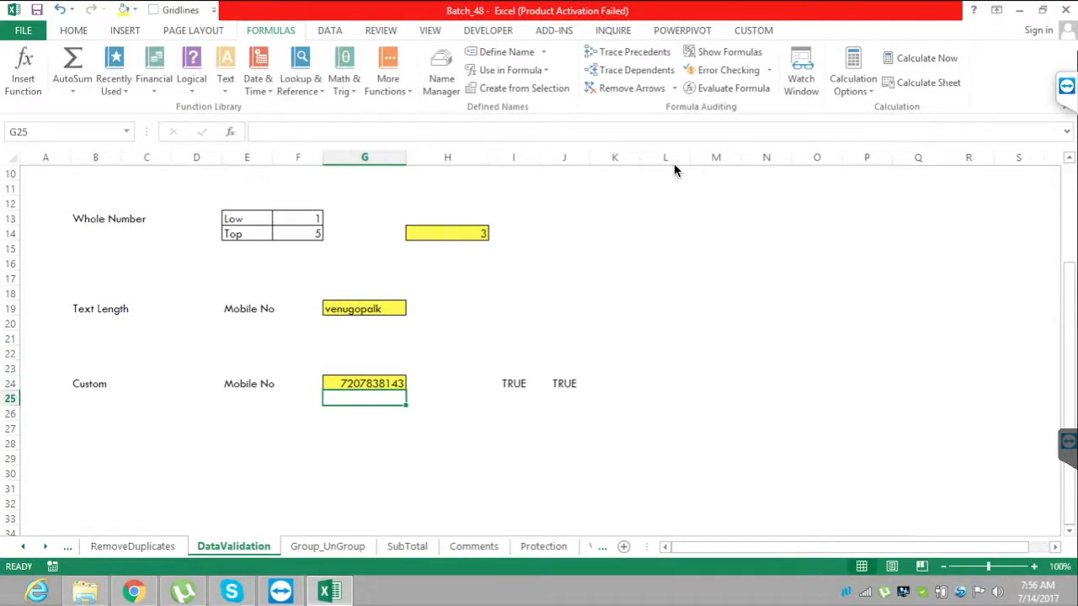
# Examine the results of the ISNUMBER and LEN checks in I24 and J24.
pyautogui.press('Up')
pyautogui.press('Right')
pyautogui.press('Right')
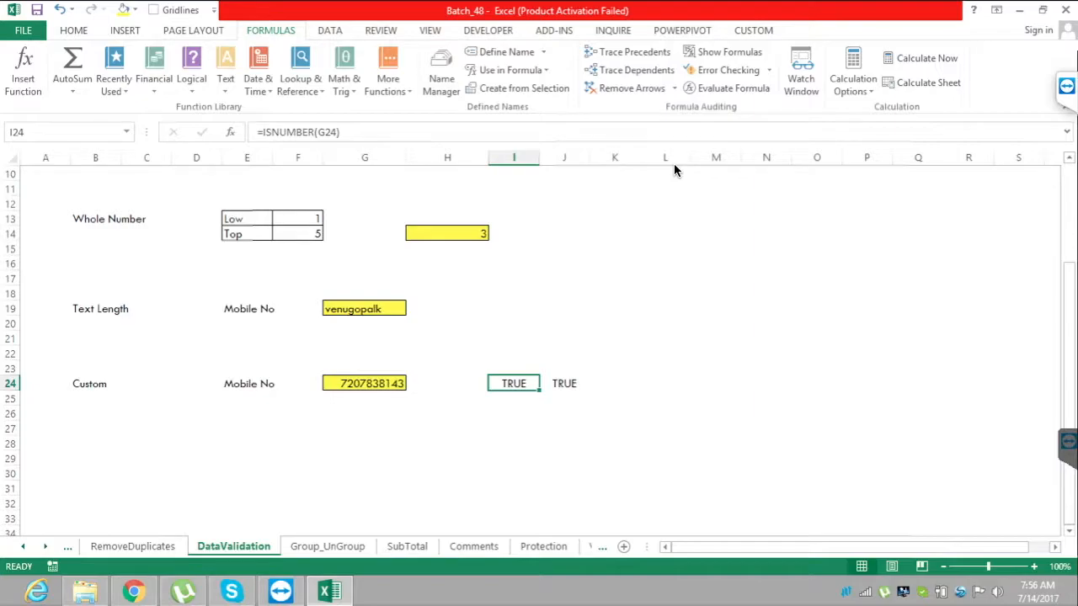
pyautogui.press('Right')
pyautogui.press('Right')
pyautogui.press('Left')
pyautogui.press('Right')
pyautogui.hotkey('shift', 'Right')
pyautogui.press('Right')
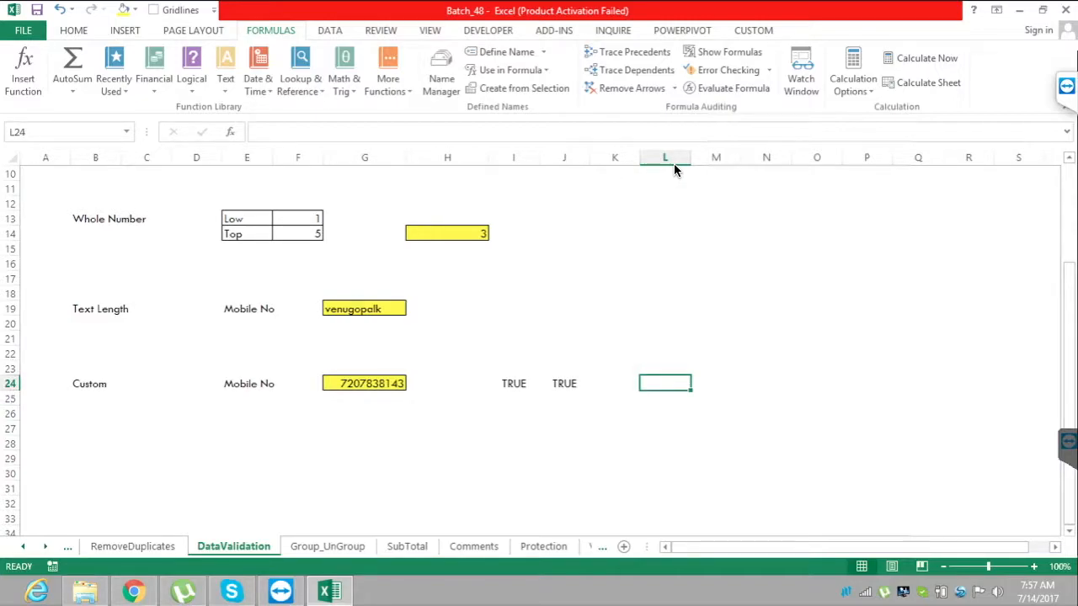
pyautogui.press('Left')
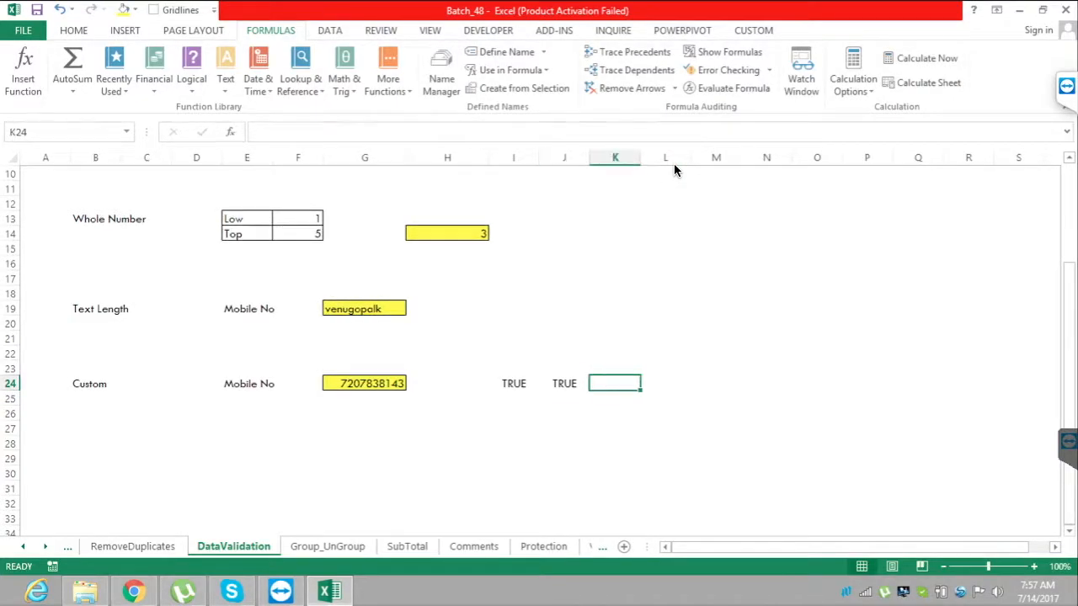
pyautogui.press('Left')
pyautogui.press('Left')
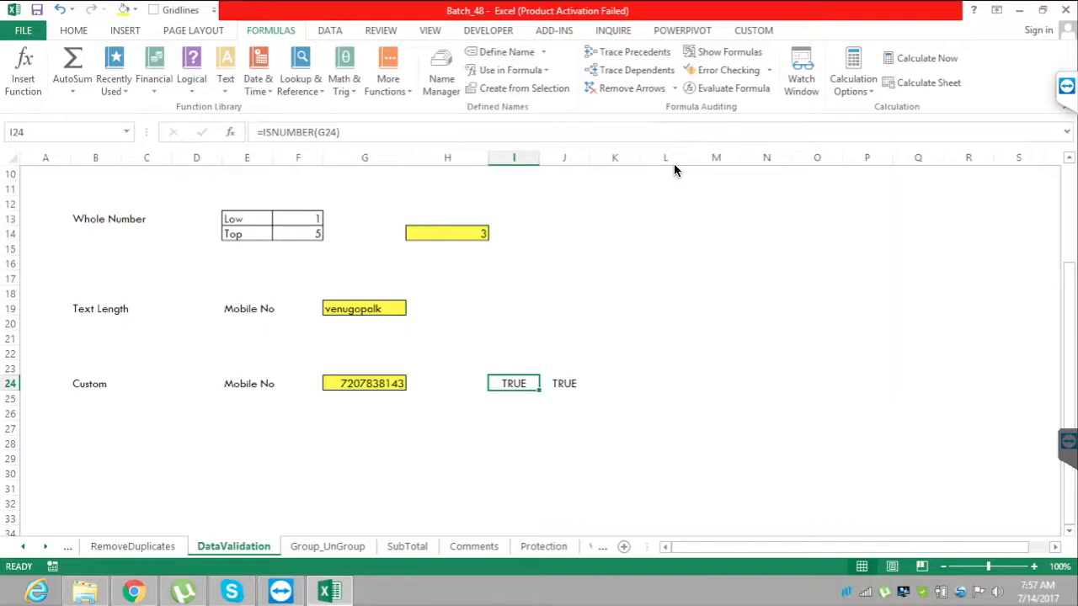
# Start an AND formula in L24 with ISNUMBER(G24) as its first condition.
pyautogui.press('Right')
pyautogui.press('Right')
pyautogui.press('Right')
pyautogui.write('=')
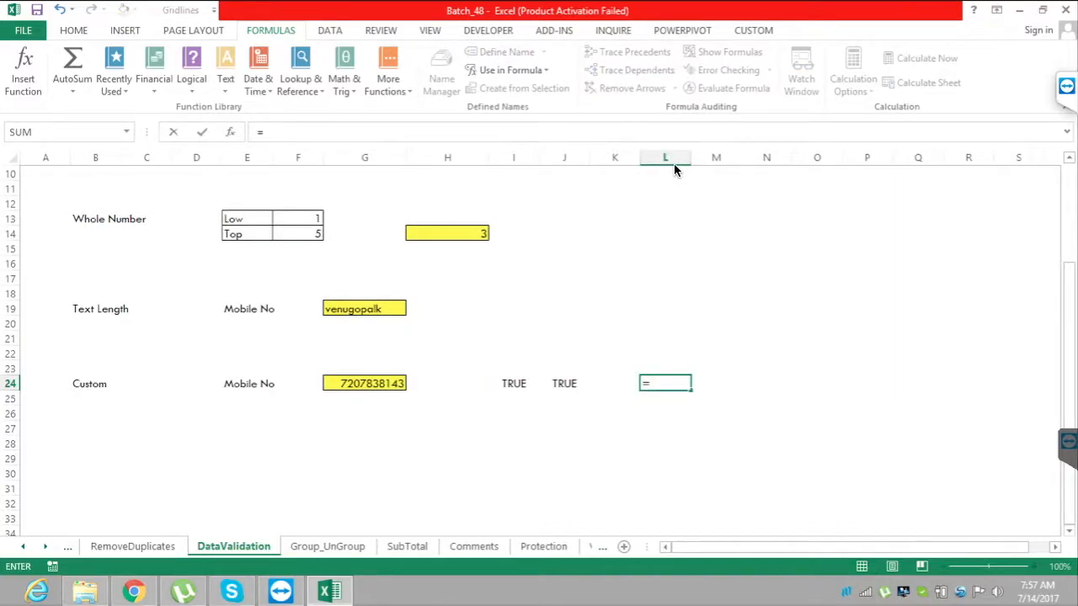
pyautogui.write('a')
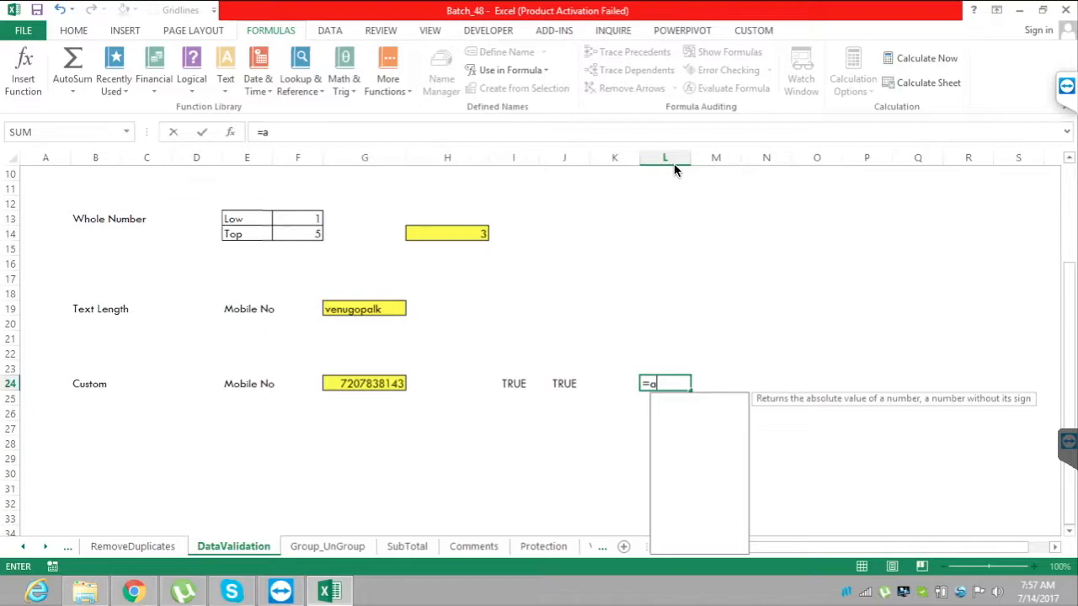
pyautogui.write('n')
pyautogui.press('Tab')
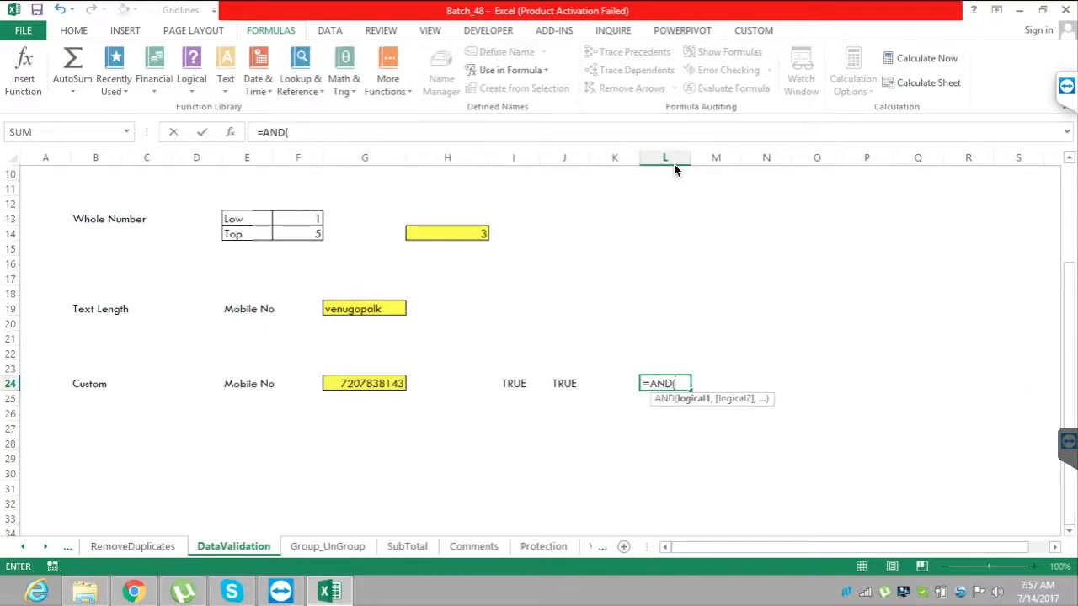
pyautogui.write('isnu')
pyautogui.press('Tab')
pyautogui.press('Left')
pyautogui.press('Left')
pyautogui.press('Left')
pyautogui.press('Left')
pyautogui.press('Left')
pyautogui.write('),')
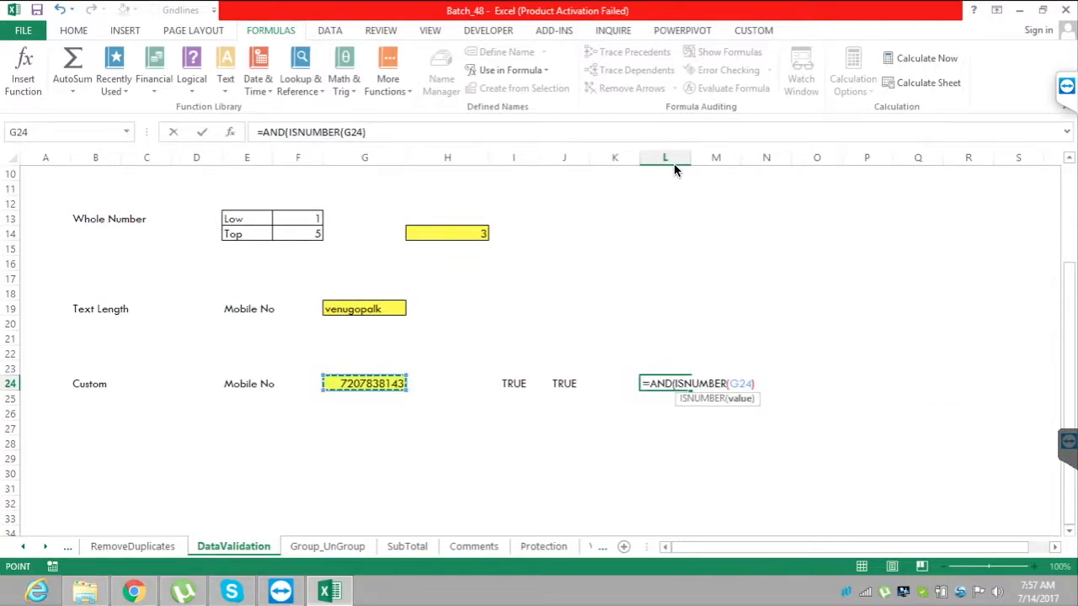
pyautogui.write('len')
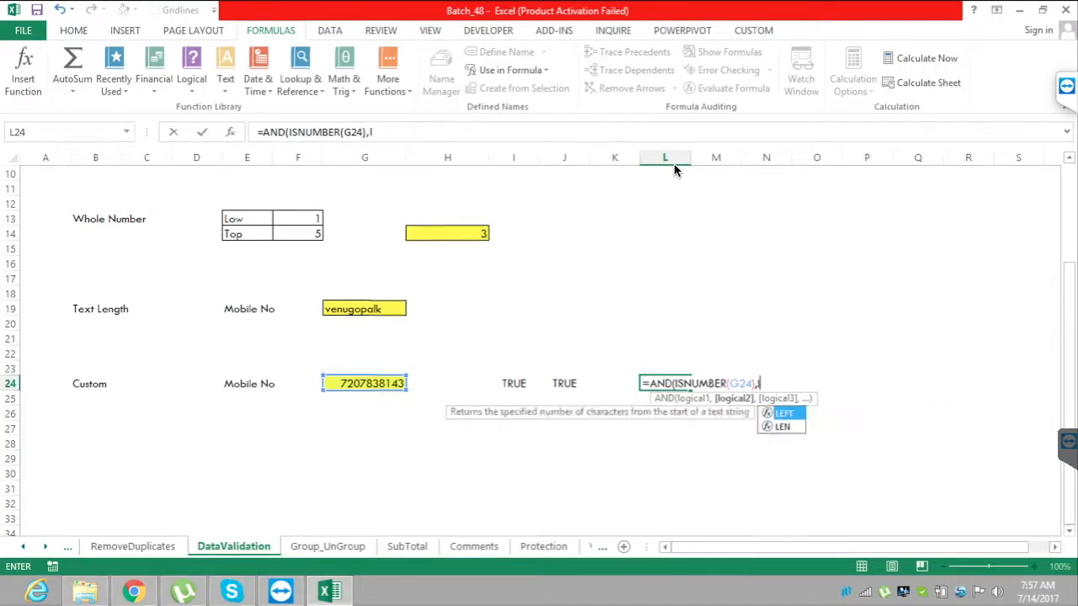
# Add LEN(G24)=10 as the second condition of the AND formula in L24 and complete the formula.
pyautogui.press('Tab')
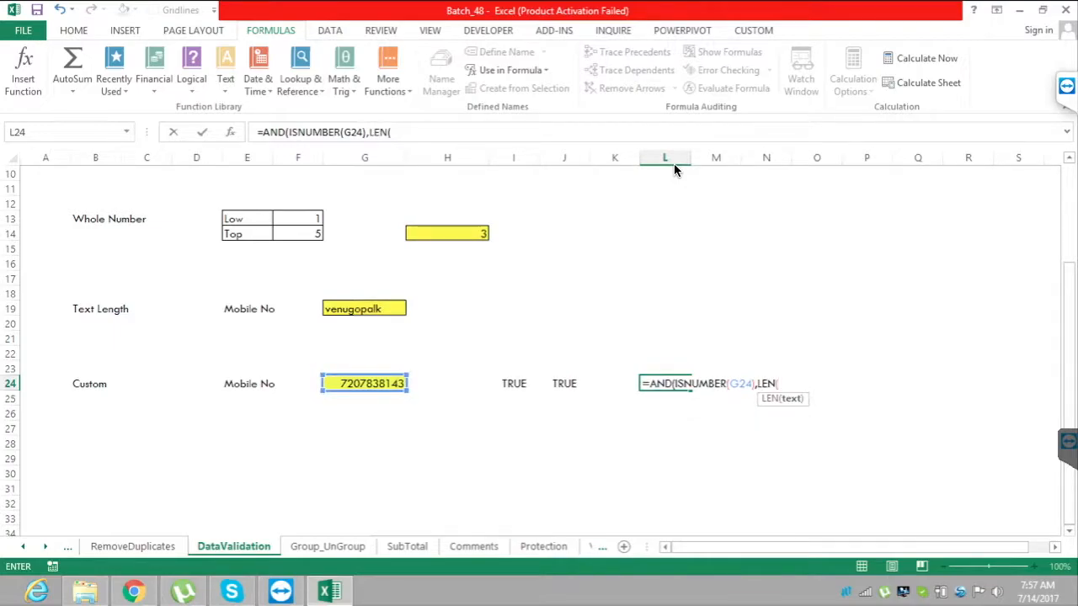
pyautogui.press('Left')
pyautogui.press('Left')
pyautogui.press('Left')
pyautogui.press('Left')
pyautogui.press('Left')
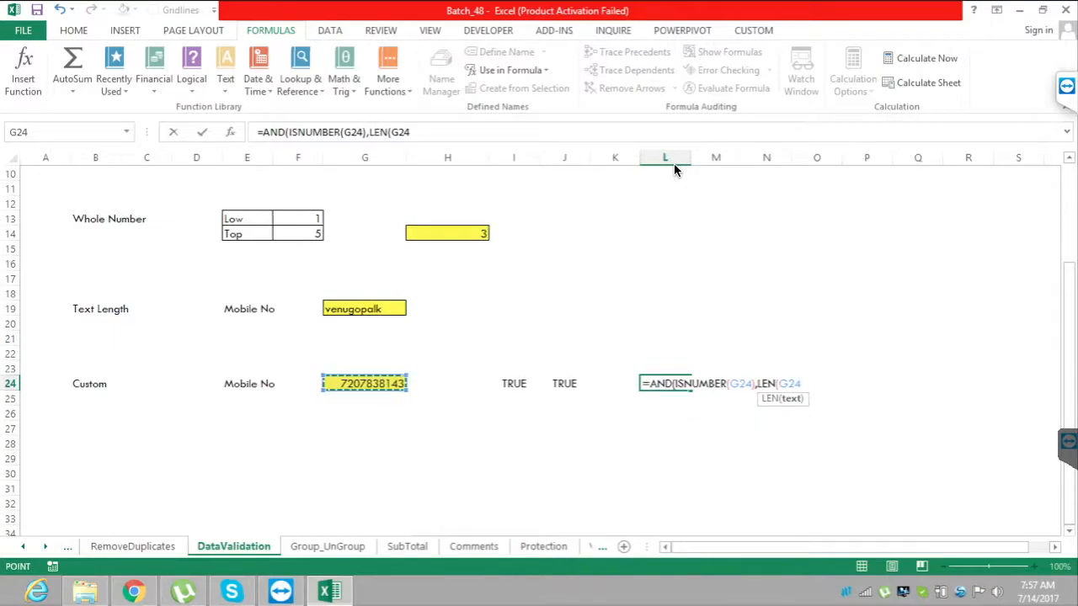
pyautogui.write(')=10)')
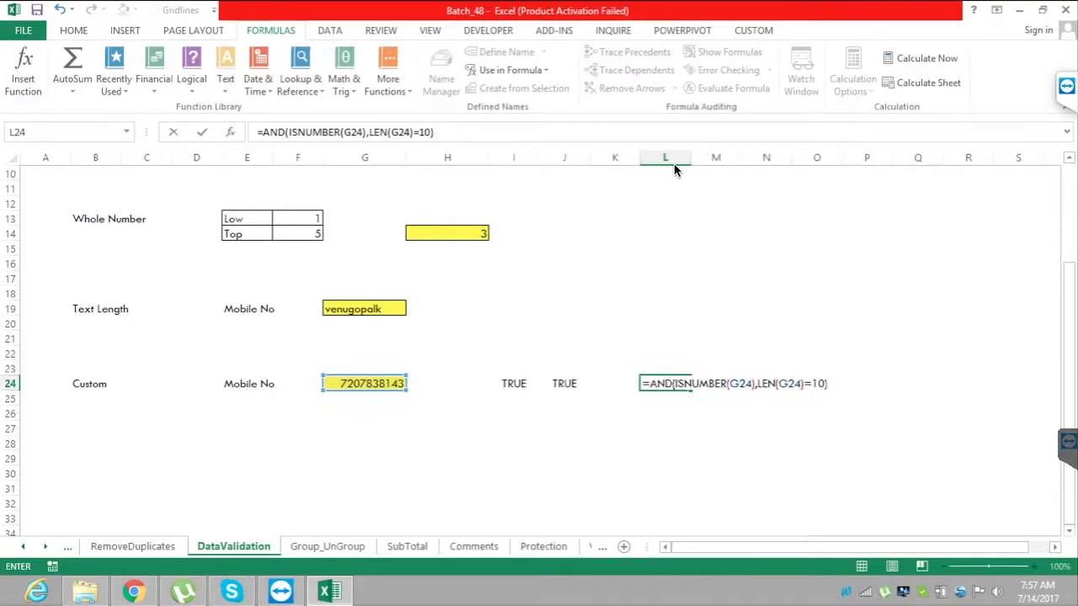
pyautogui.press('Return')
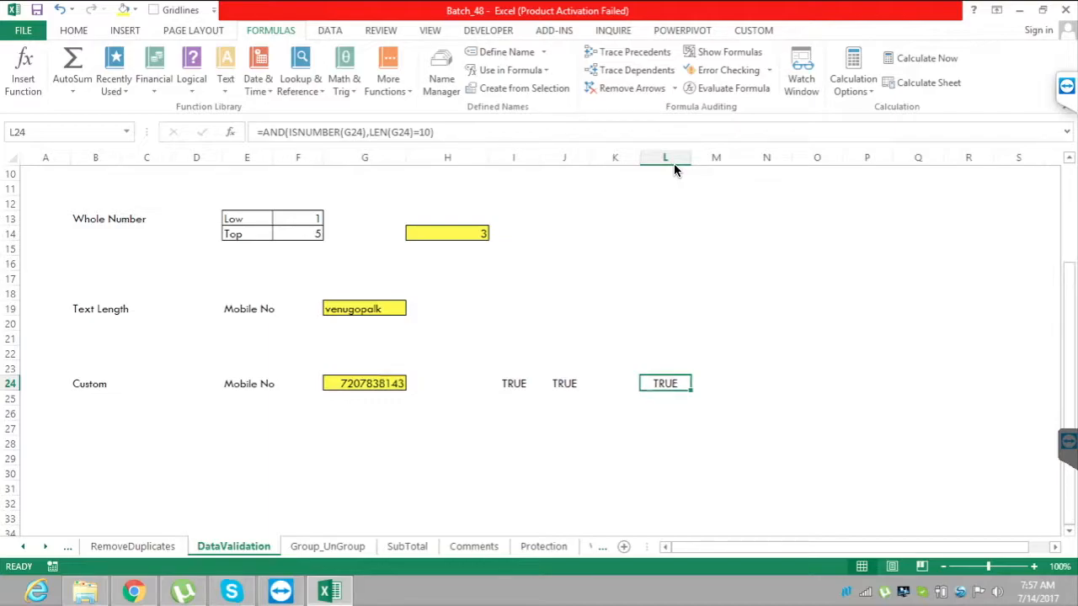
# Remove the last digit of the mobile number in G24 and check the AND result in L24.
pyautogui.press('Left')
pyautogui.press('Left')
pyautogui.press('Left')
pyautogui.press('Left')
pyautogui.press('Left')
pyautogui.press('F2')
pyautogui.press('BackSpace')
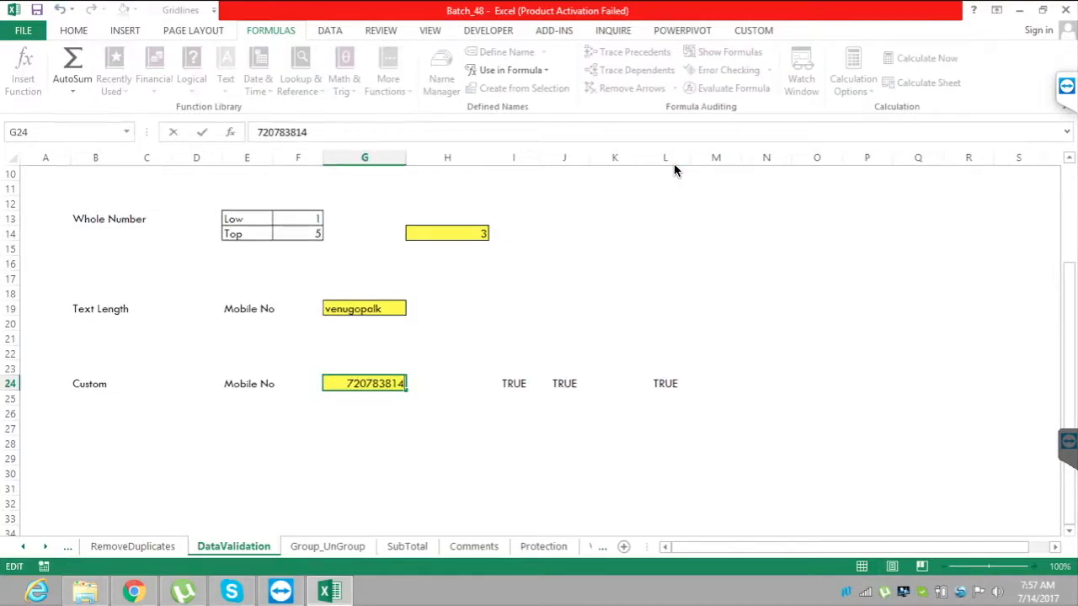
pyautogui.press('Return')
pyautogui.press('Up')
pyautogui.press('Right')
pyautogui.press('Right')
pyautogui.press('Right')
pyautogui.press('Right')
pyautogui.press('Right')
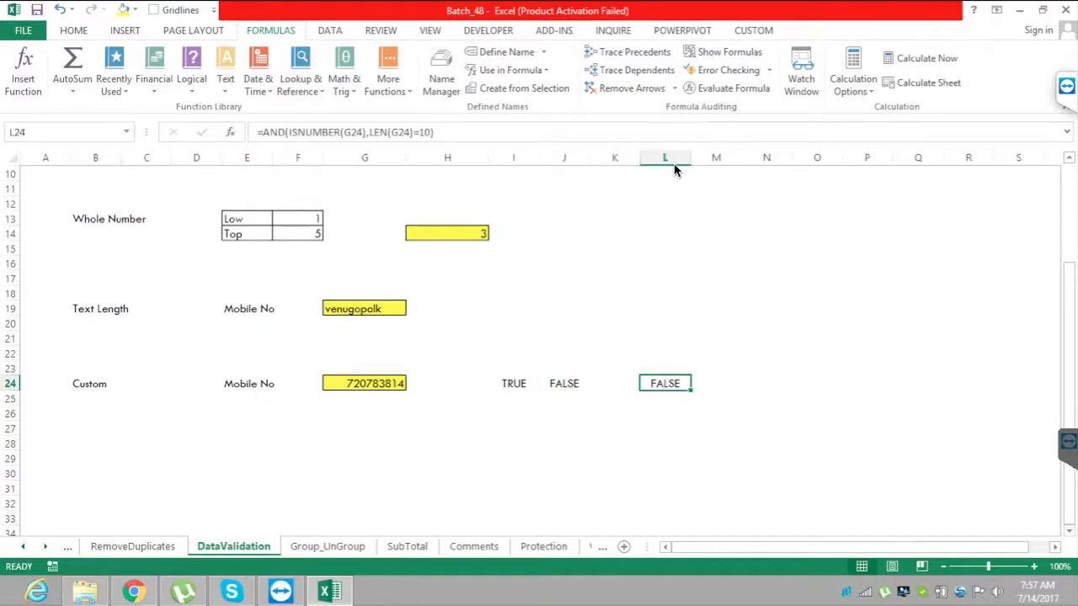
# Replace the mobile number in G24 with a nine-letter name to test the formulas with text.
pyautogui.press('Left')
pyautogui.press('Left')
pyautogui.press('Left')
pyautogui.press('Left')
pyautogui.press('Left')
pyautogui.press('Left')
pyautogui.press('Left')
pyautogui.press('Left')
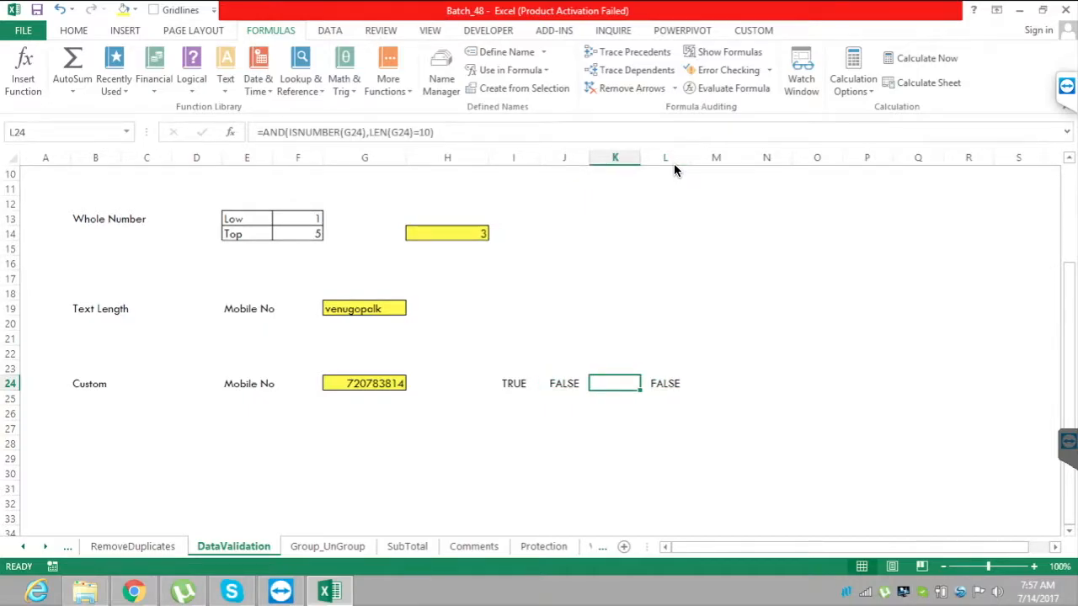
pyautogui.press('Right')
pyautogui.press('Right')
pyautogui.press('Right')
pyautogui.write('v')
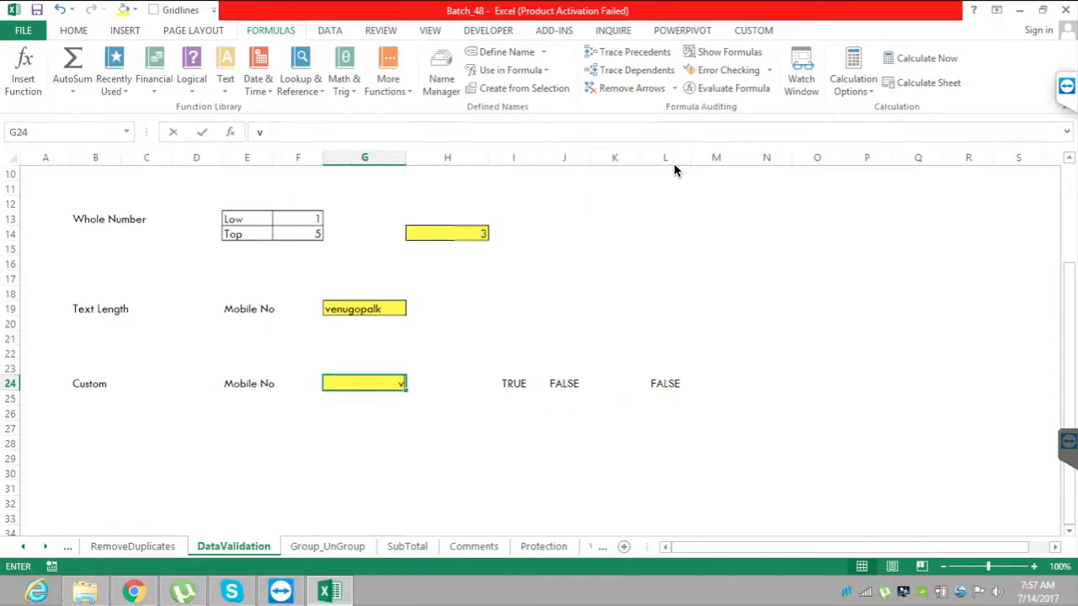
pyautogui.write('ennugoa')
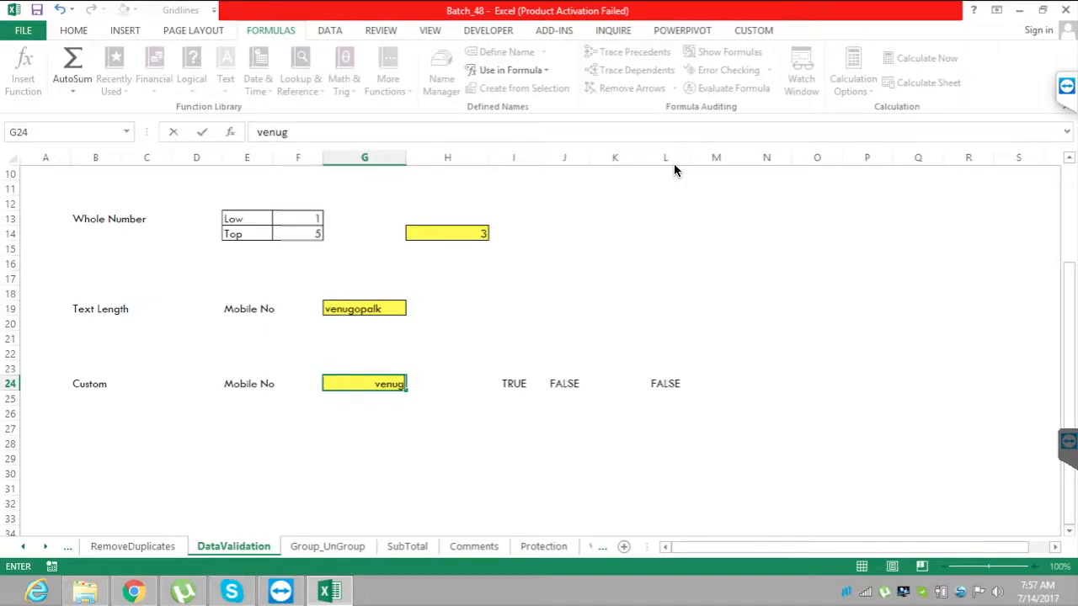
pyautogui.press('BackSpace')
pyautogui.write('pal')
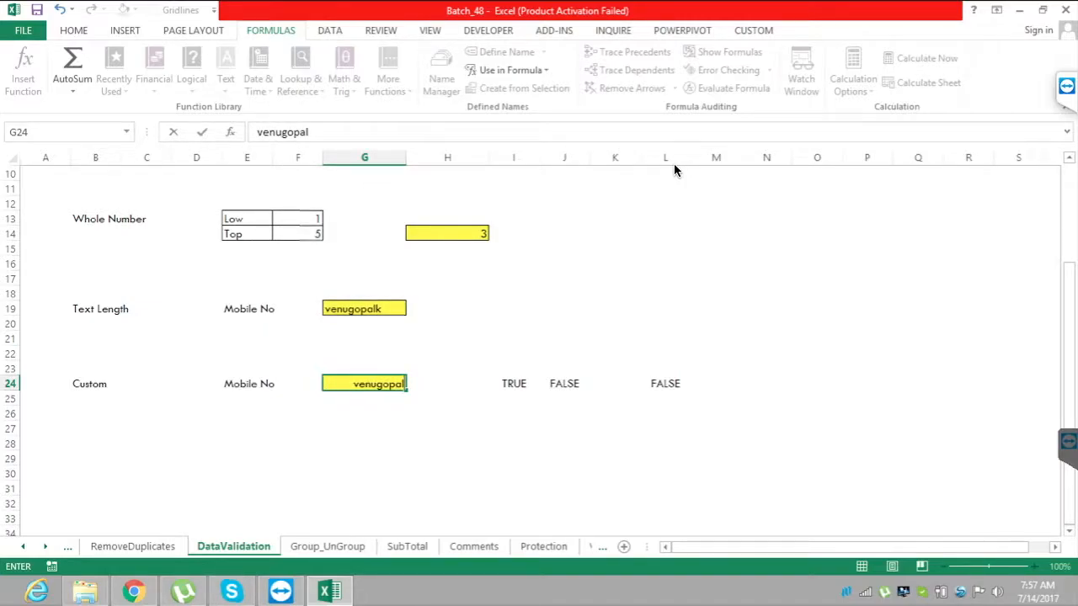
pyautogui.press('Return')
pyautogui.press('Up')
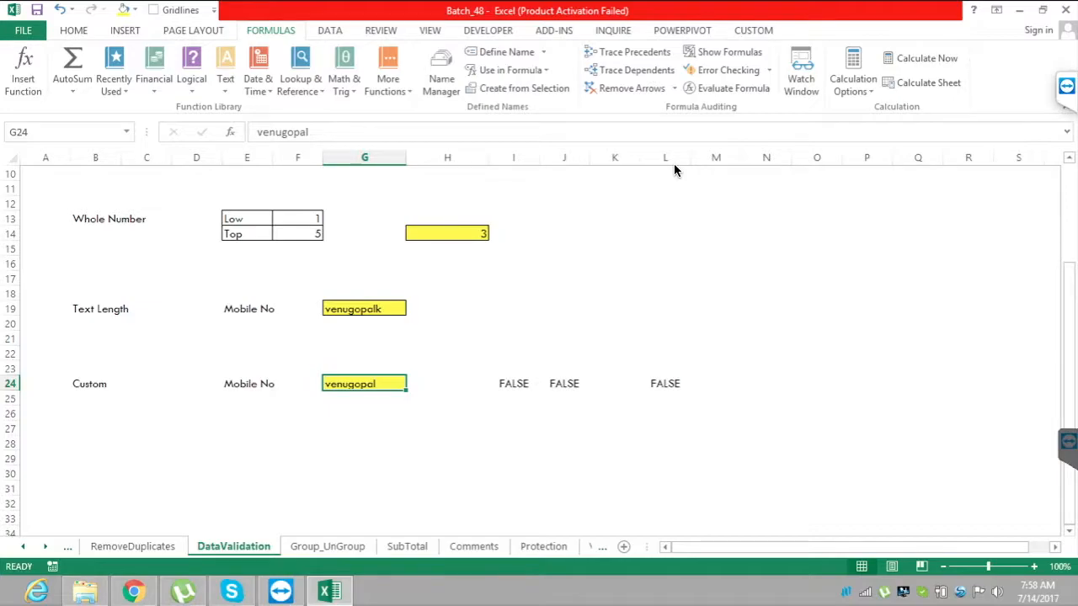
# Check the formula results in row 24 and clear the test entry from G24.
pyautogui.press('Right')
pyautogui.press('Right')
pyautogui.press('Right')
pyautogui.press('Right')
pyautogui.press('Right')
pyautogui.press('Left')
pyautogui.press('Left')
pyautogui.press('Left')
pyautogui.press('Left')
pyautogui.press('Left')
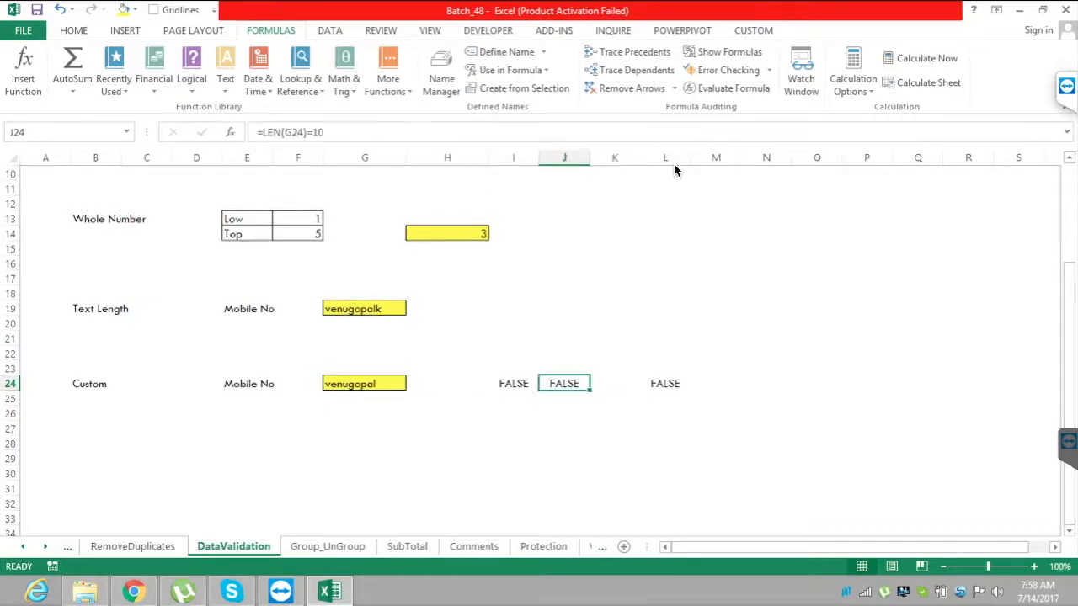
pyautogui.press('Delete')
# Make the G24 reference inside LEN absolute as $G$24 in the L24 formula.
pyautogui.press('Right')
pyautogui.press('Right')
pyautogui.press('Right')
pyautogui.press('Right')
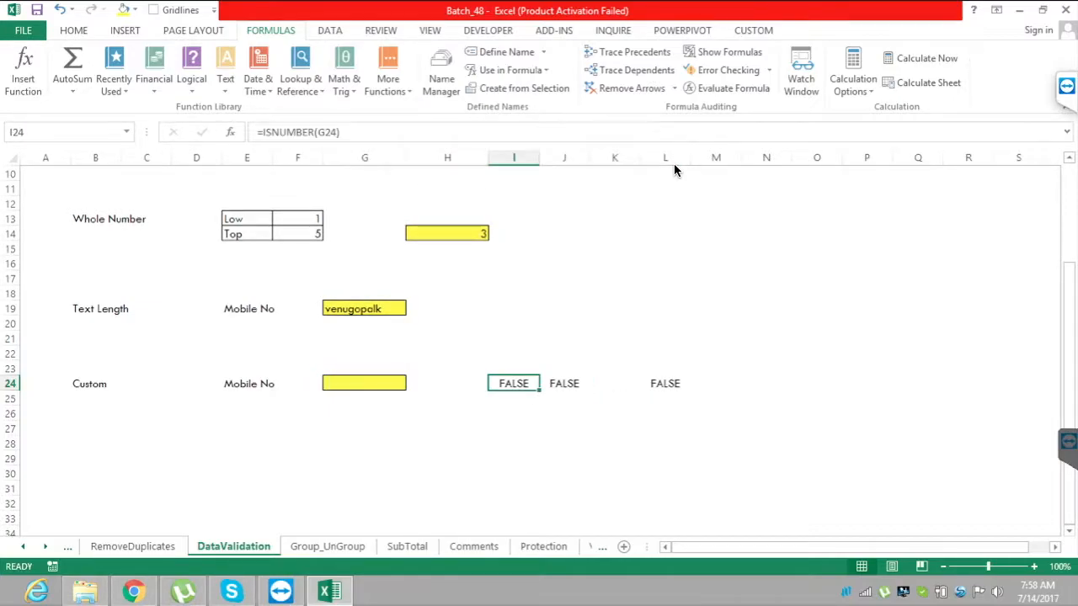
pyautogui.press('Right')
pyautogui.press('F2')
pyautogui.press('Left')
pyautogui.press('Left')
pyautogui.press('Left')
pyautogui.press('Left')
pyautogui.press('Left')
pyautogui.press('Left')
pyautogui.press('Left')
pyautogui.press('Left')
pyautogui.press('Left')
pyautogui.press('Left')
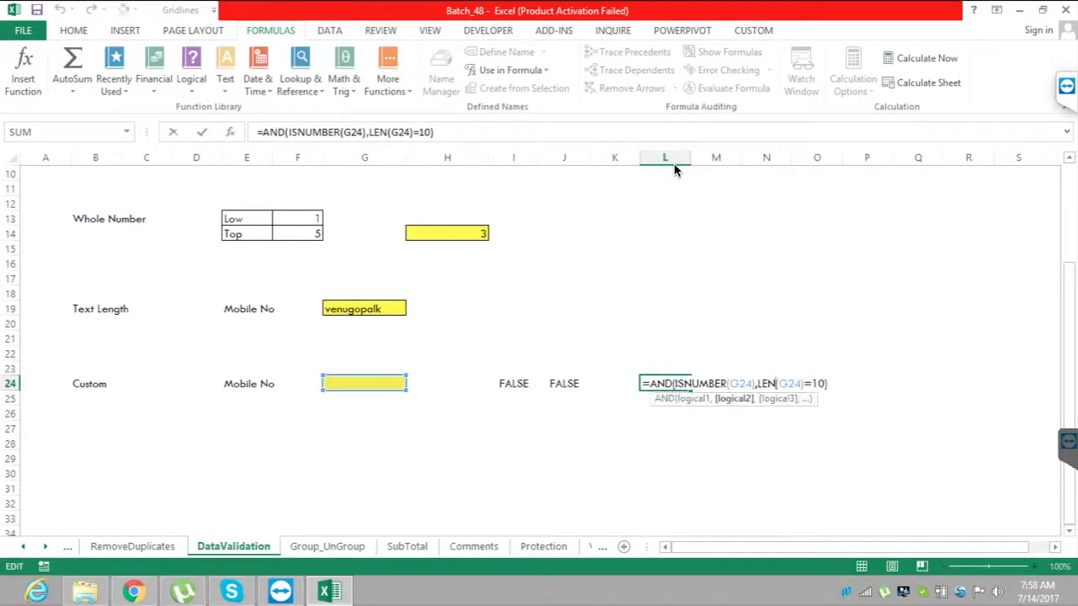
pyautogui.press('Right')
pyautogui.press('Right')
pyautogui.press('Right')
pyautogui.press('Right')
pyautogui.press('Right')
pyautogui.press('F4')
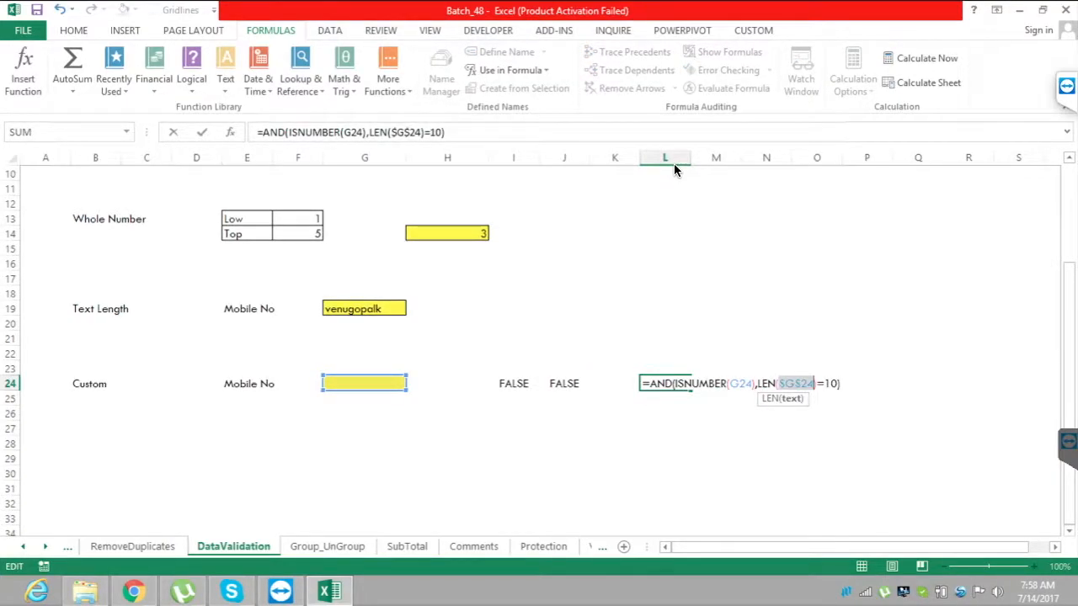
# Make the G24 reference inside ISNUMBER absolute as $G$24 and commit the L24 formula.
pyautogui.press('Left')
pyautogui.press('Left')
pyautogui.press('Left')
pyautogui.press('Left')
pyautogui.press('Left')
pyautogui.press('Left')
pyautogui.press('Left')
pyautogui.press('Left')
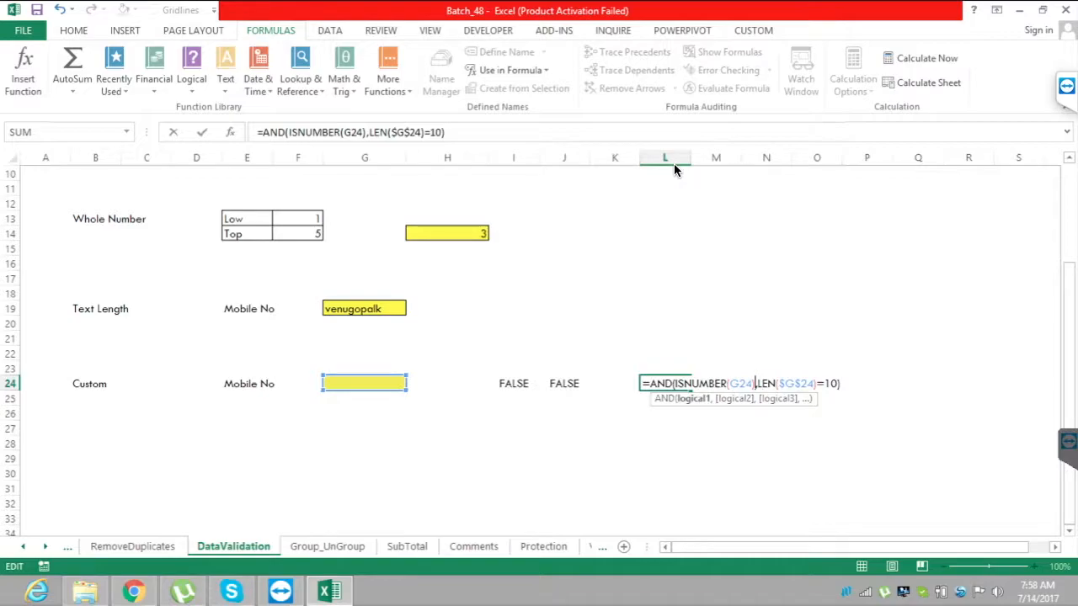
pyautogui.press('Left')
pyautogui.press('Left')
pyautogui.press('F4')
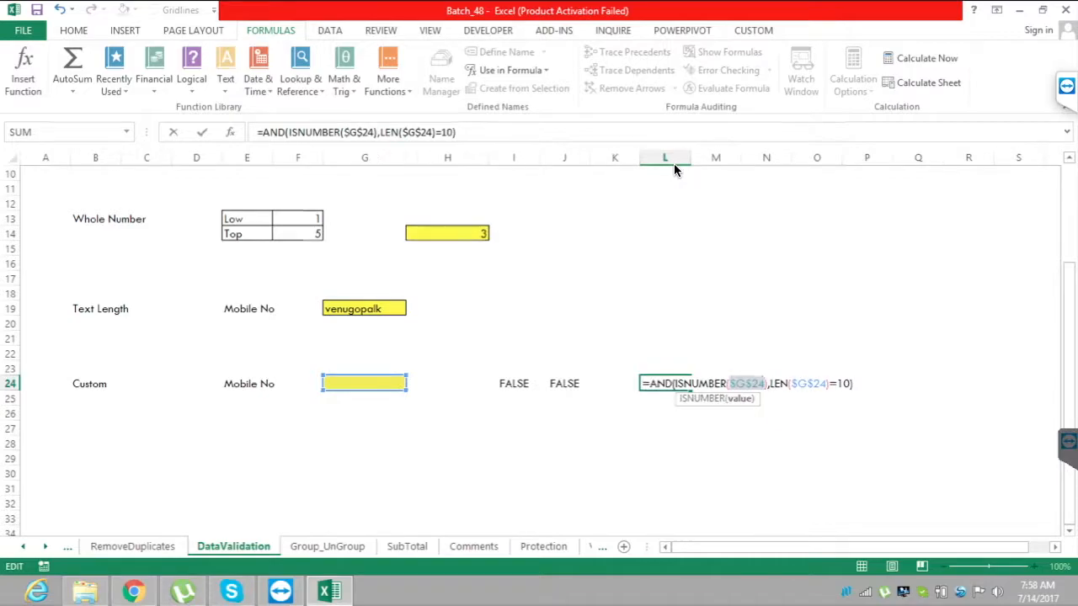
pyautogui.hotkey('ctrl', 'Return')
# Copy the full text of the AND formula from L24 and select the Custom mobile number cell G24.
pyautogui.press('F2')
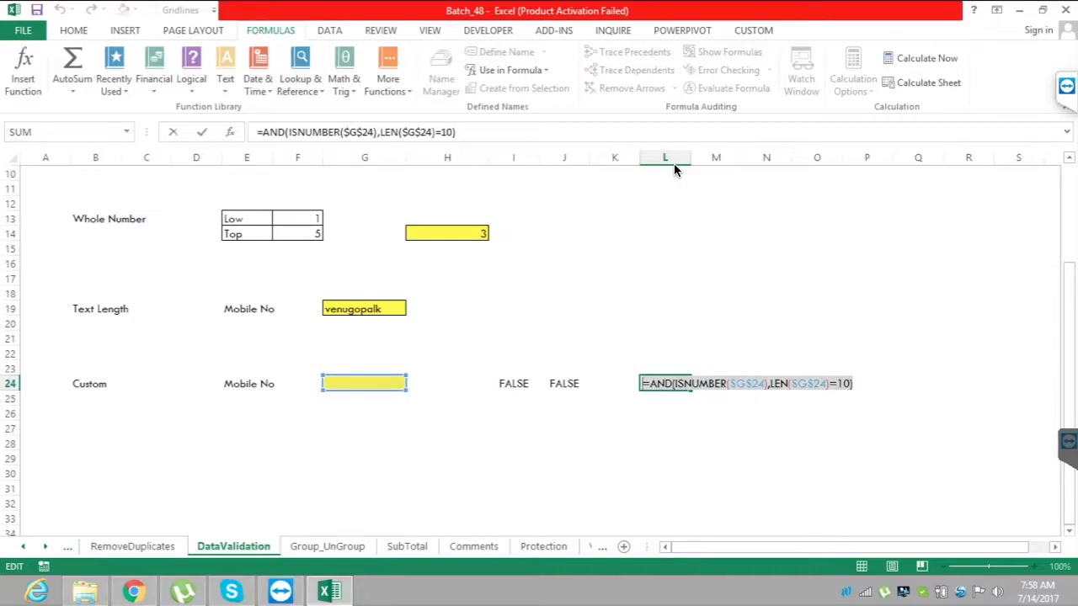
pyautogui.press('Return')
pyautogui.press('Up')
pyautogui.press('Left')
pyautogui.press('Left')
pyautogui.press('Left')
pyautogui.press('Left')
pyautogui.press('Left')
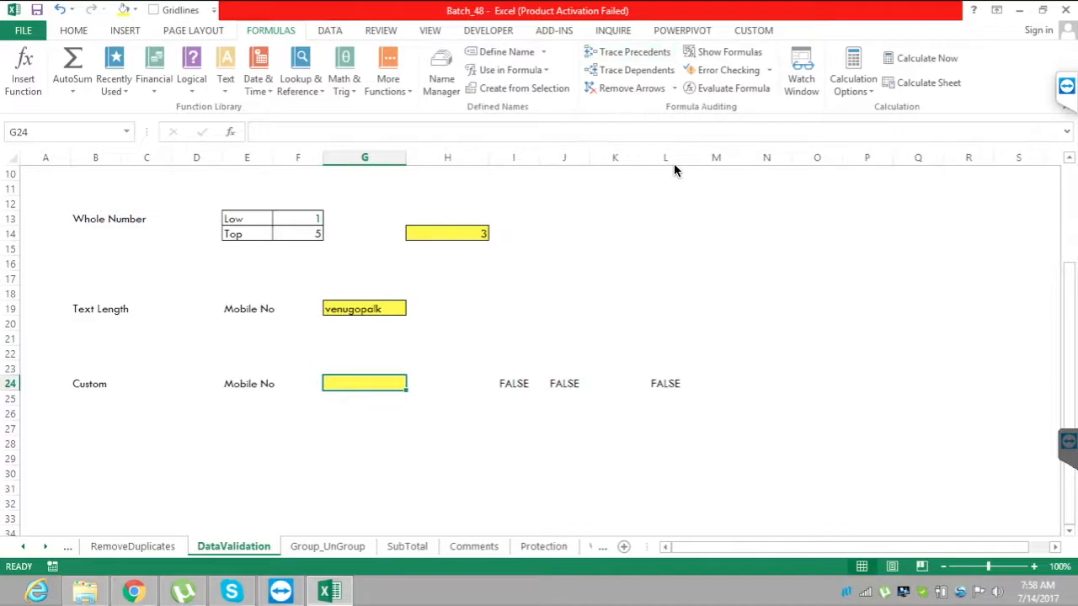
# Apply a Custom data validation rule to G24 with the copied formula =AND(ISNUMBER($G$24),LEN($G$24)=10).
pyautogui.click(329, 30)
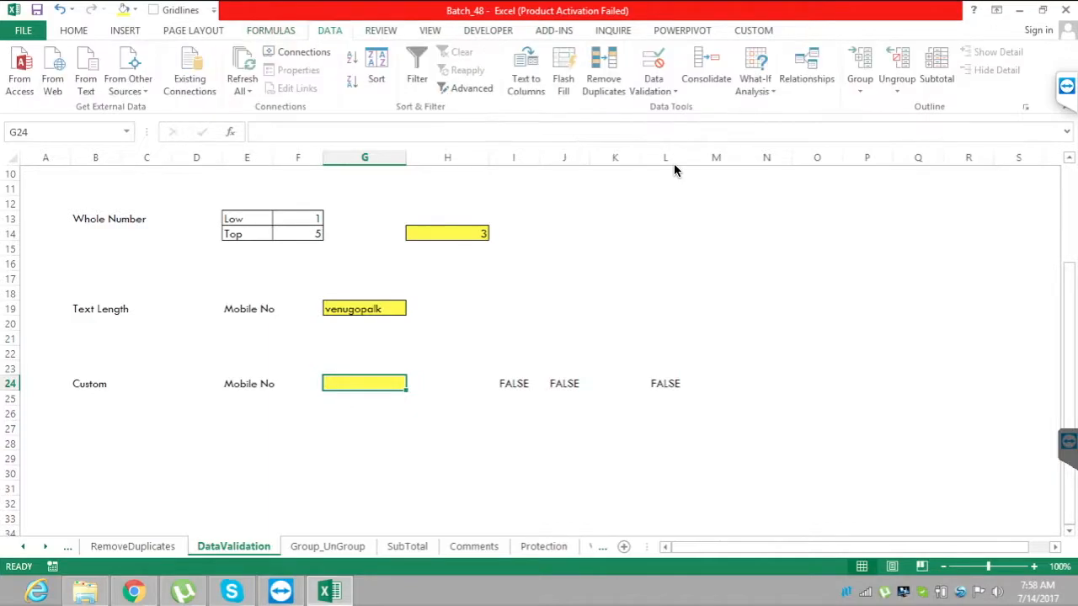
pyautogui.click(653, 91)
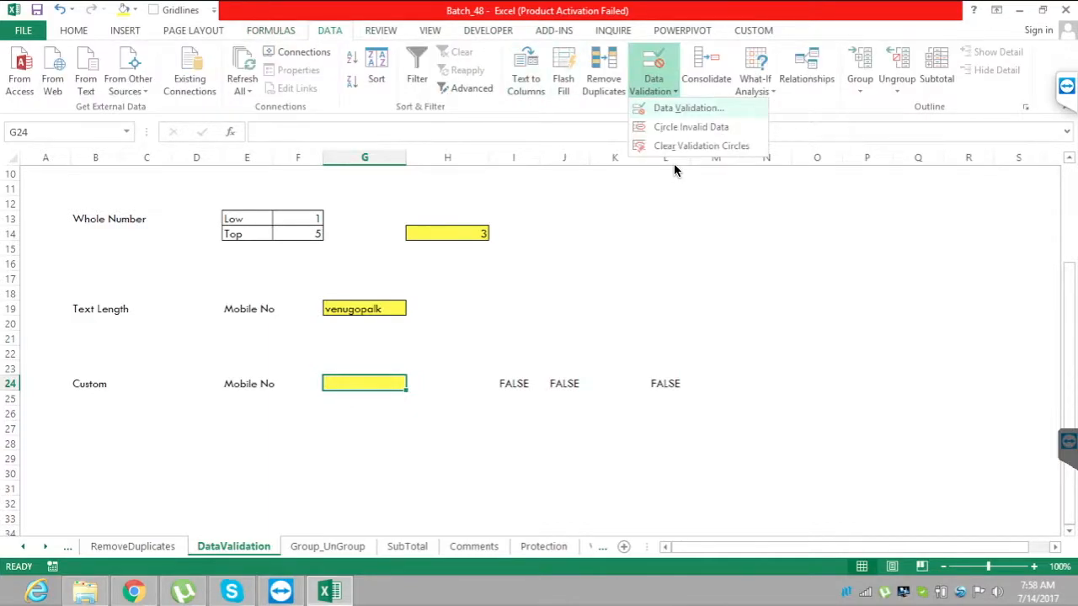
pyautogui.click(699, 107)
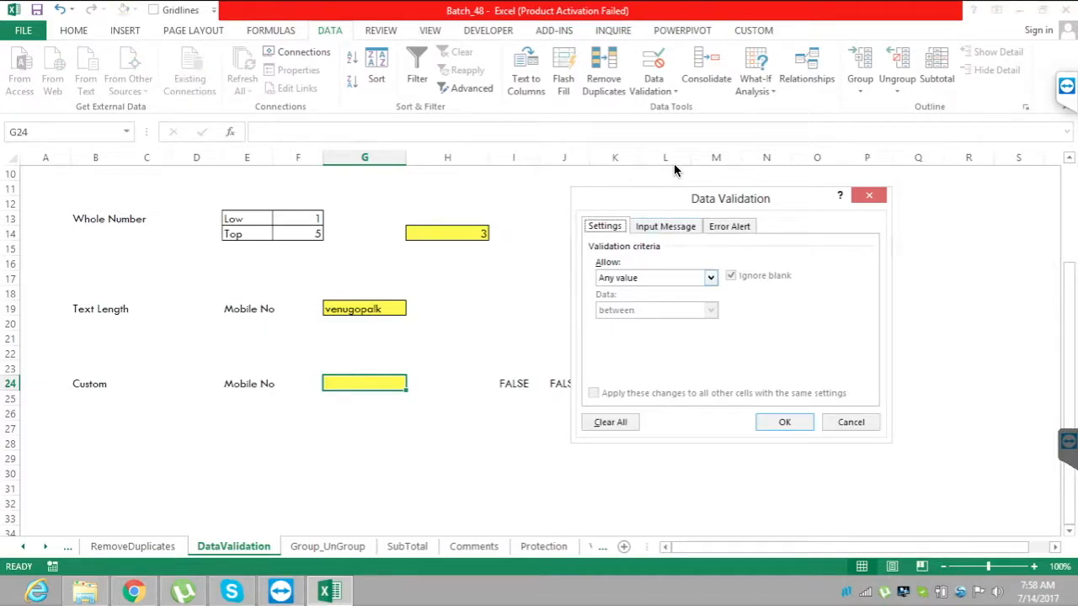
pyautogui.click(710, 277)
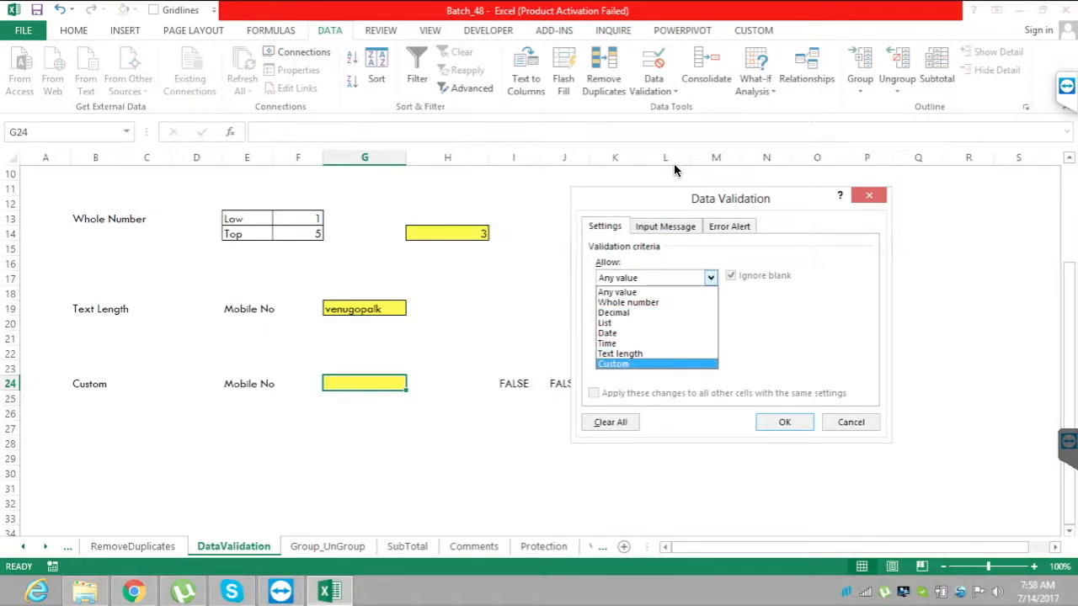
pyautogui.click(613, 364)
pyautogui.click(694, 342)
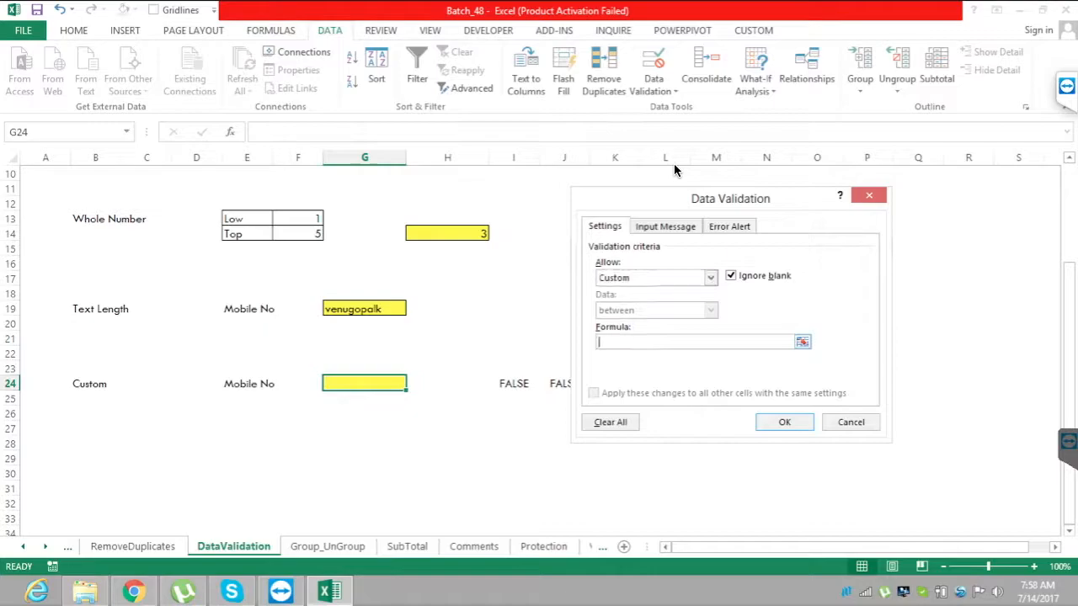
pyautogui.write('=AND(ISNUMBER($G$24),LEN($G$24)=10)')
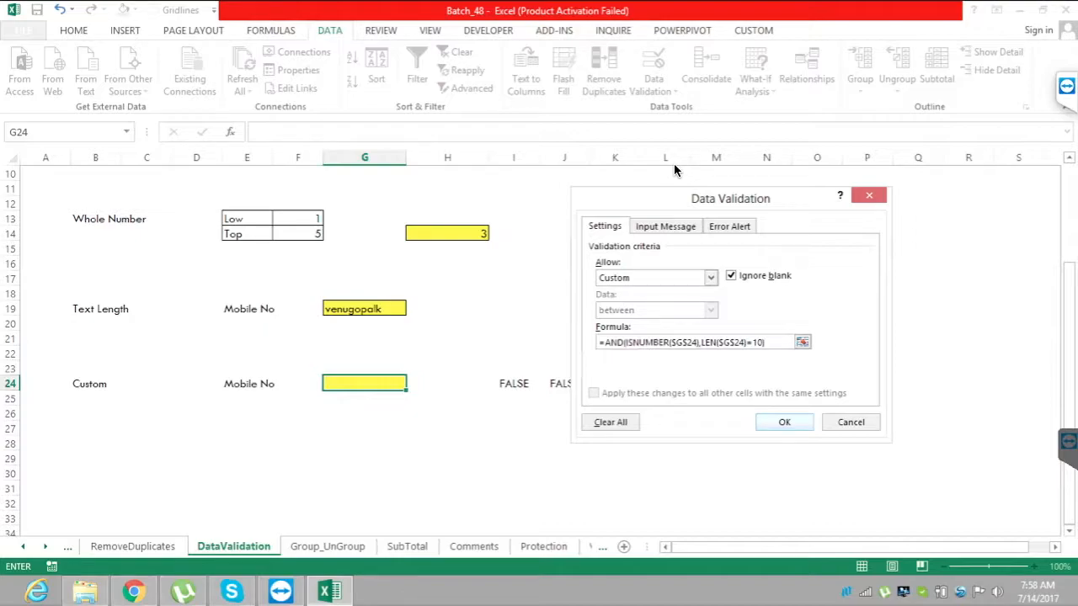
pyautogui.press('Return')
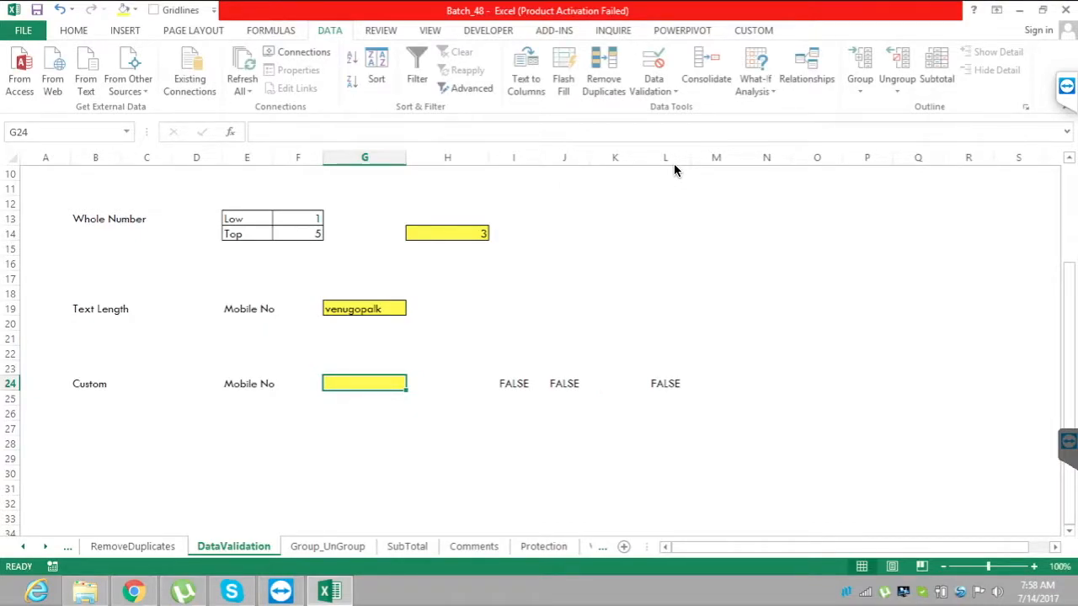
# Test the custom rule by entering a four-letter name in G24, and dismiss the alert.
pyautogui.write('venu')
pyautogui.press('Return')
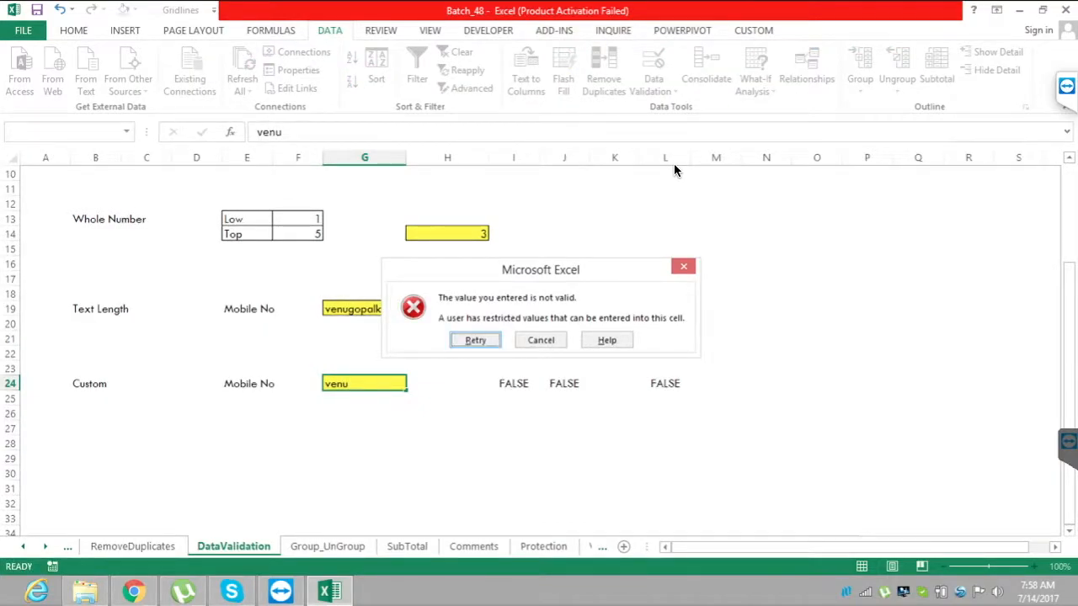
pyautogui.press('Return')
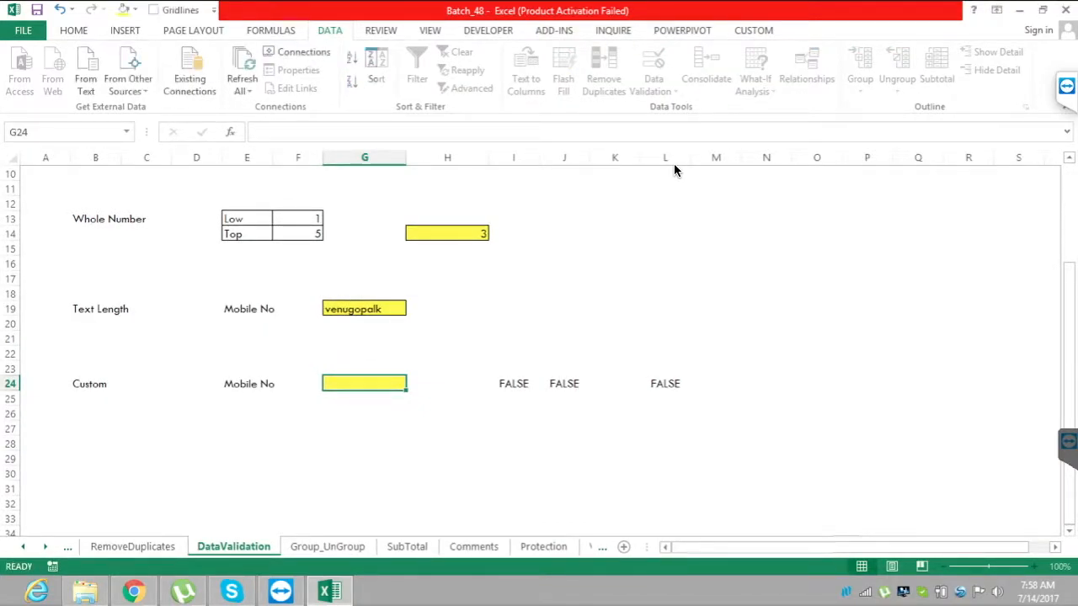
# Test the custom rule by entering a ten-letter name in G24.
pyautogui.write('gopal')
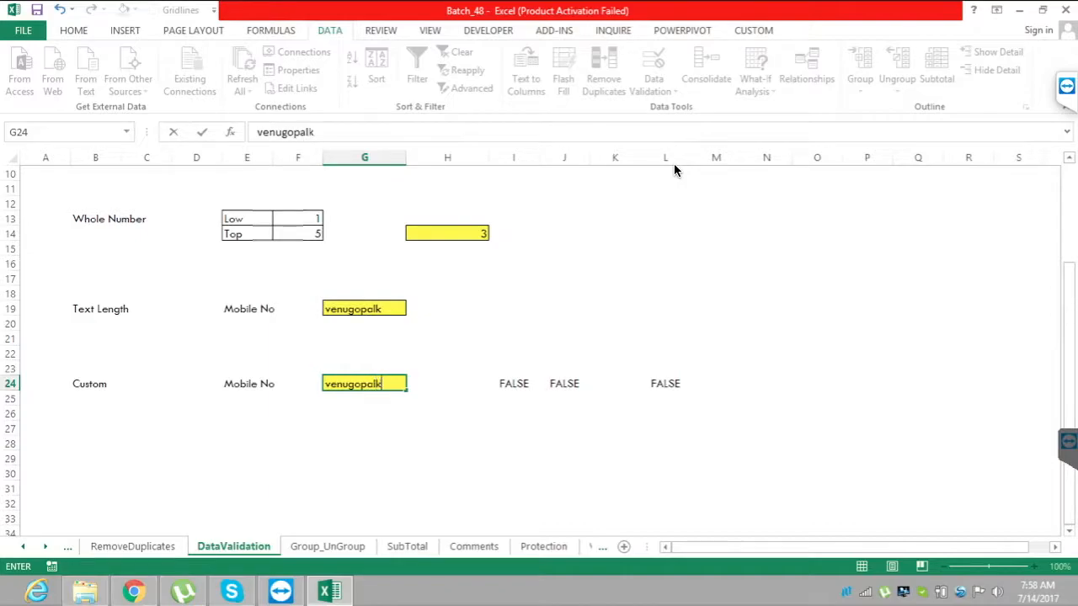
pyautogui.write('k')
pyautogui.press('Return')
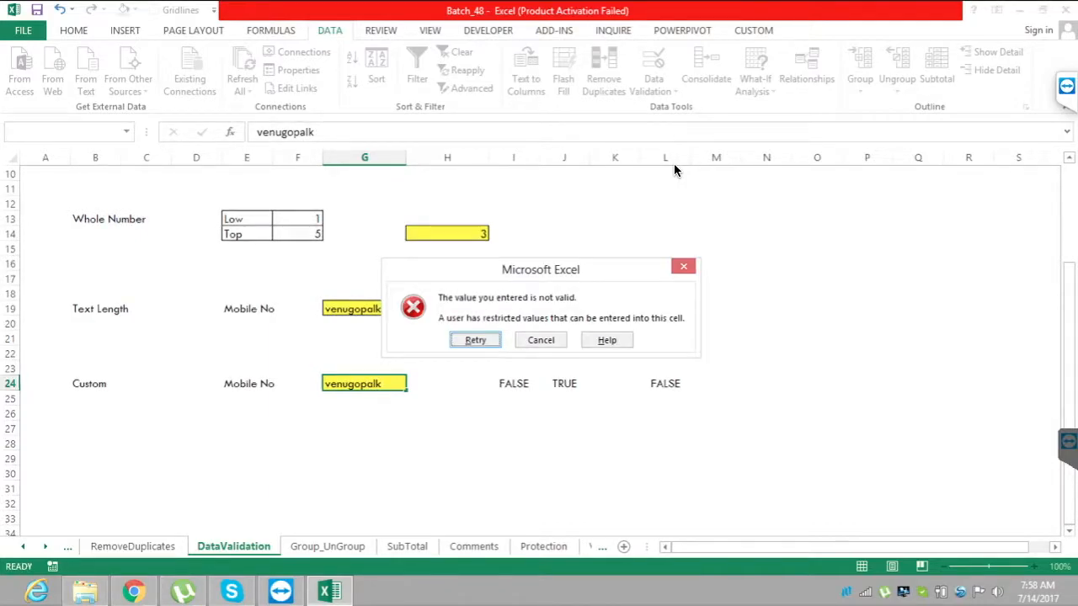
# Dismiss the alert and test the custom rule by entering a ten-digit mobile number in G24.
pyautogui.press('Escape')
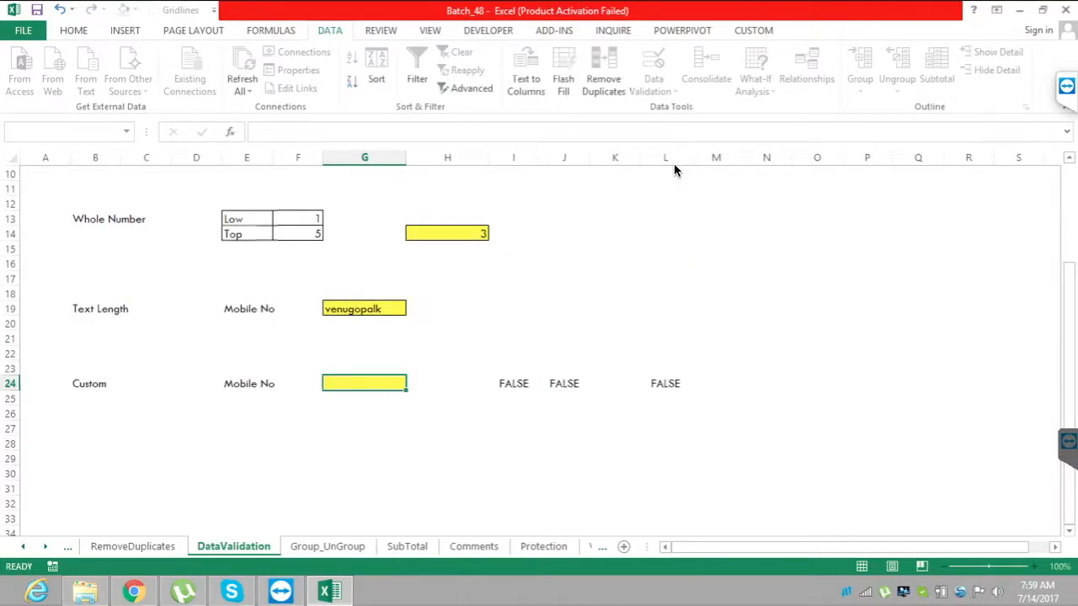
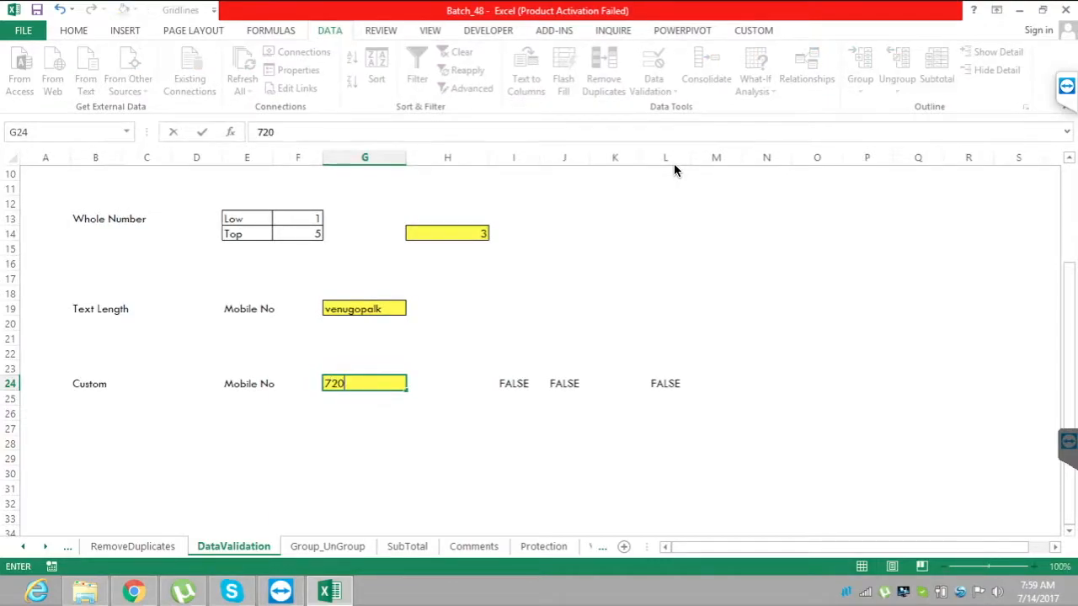
pyautogui.press('Return')
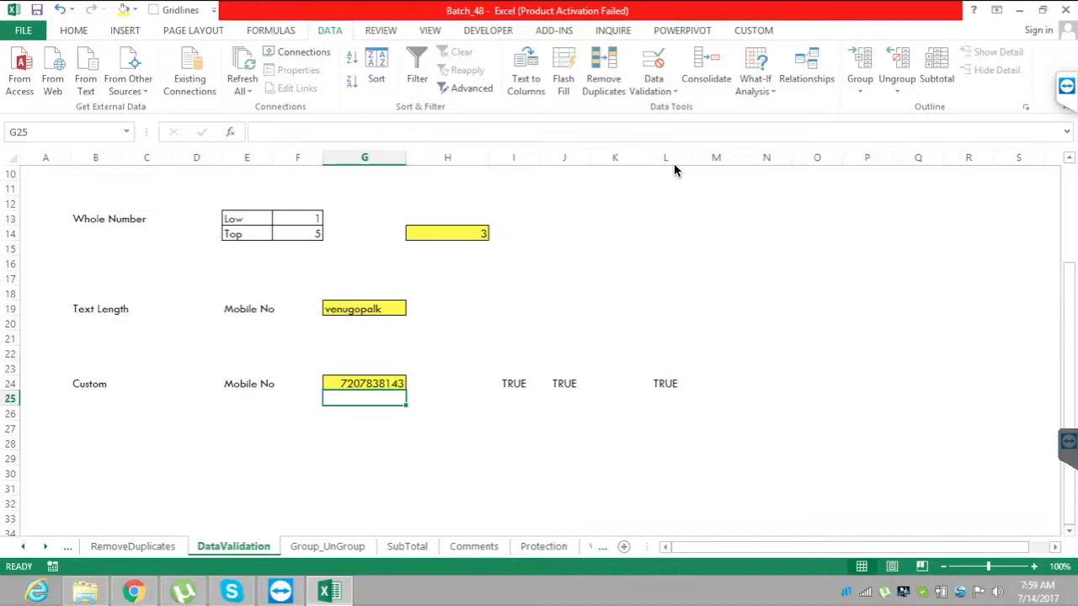
pyautogui.press('Up')
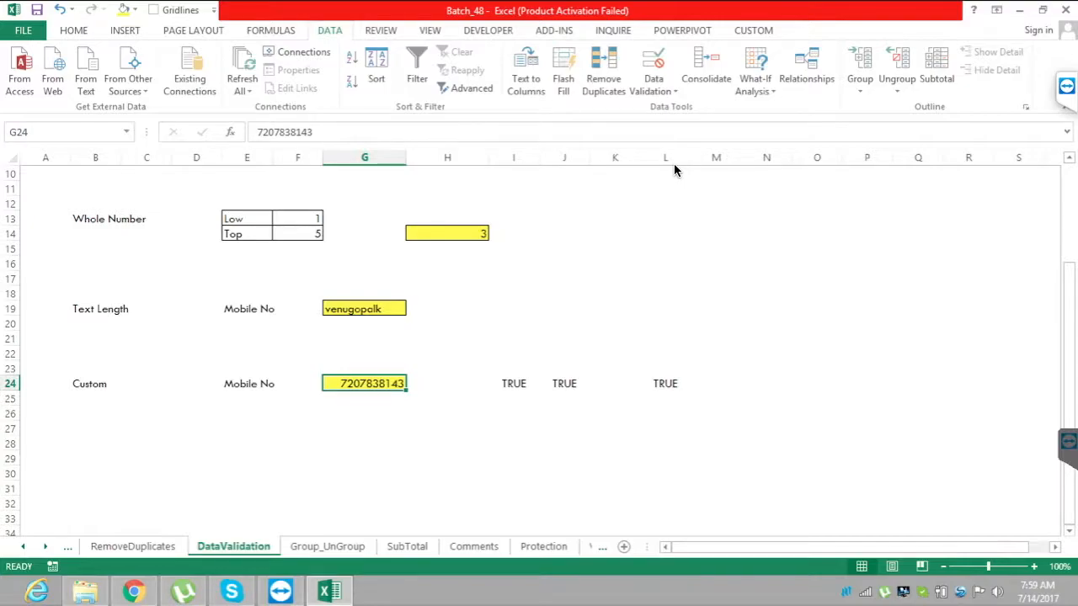
# Enter the ten-letter name in the unvalidated cell G27 below the Custom example.
pyautogui.press('Down')
pyautogui.press('Down')
pyautogui.press('Down')
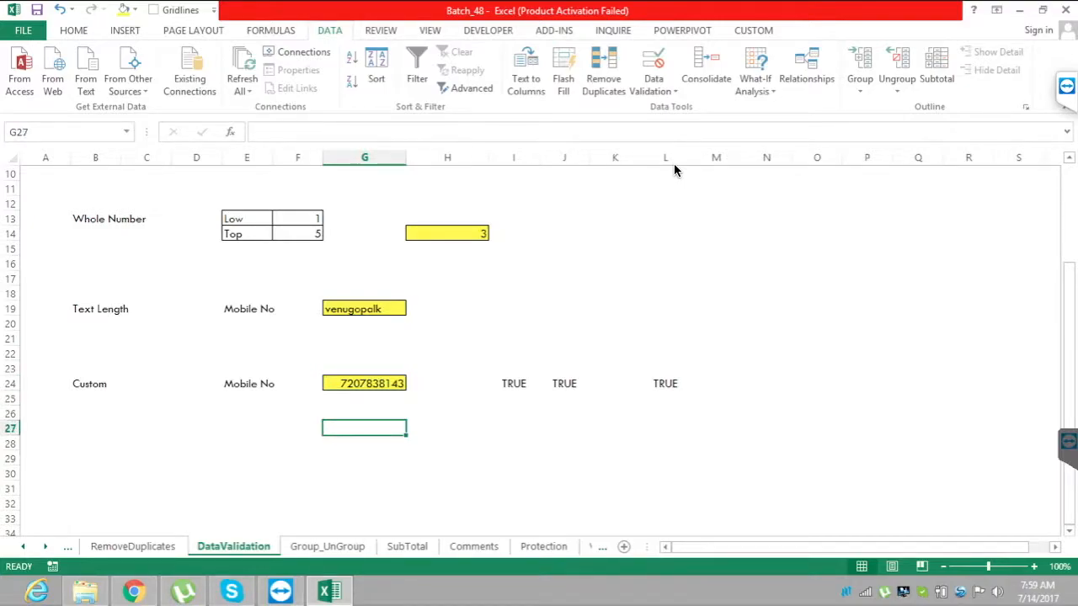
pyautogui.write('venugopa')
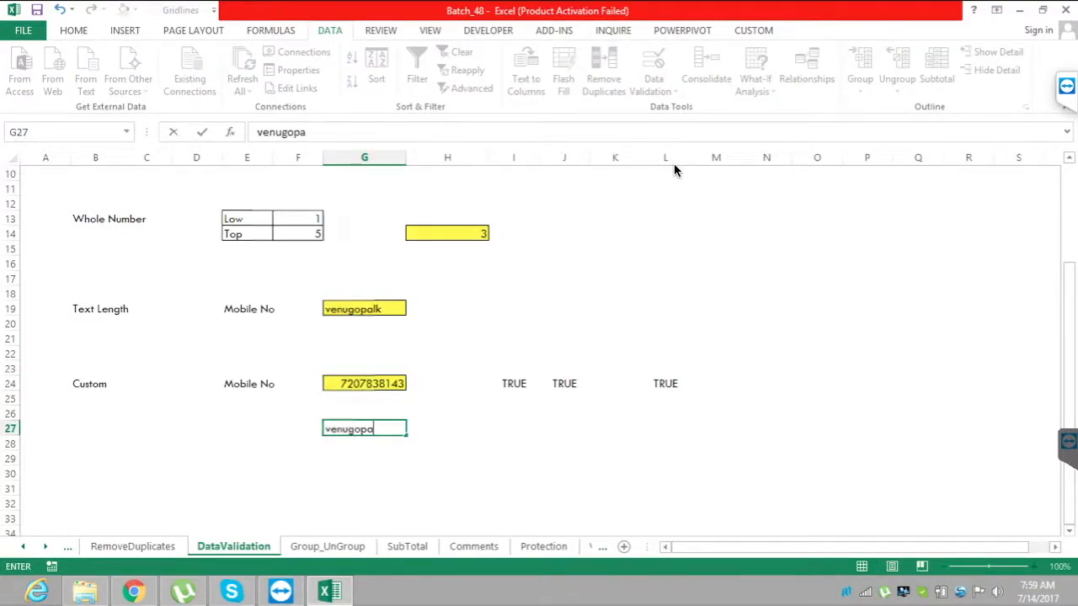
pyautogui.write('lk')
pyautogui.press('Return')
pyautogui.press('Up')
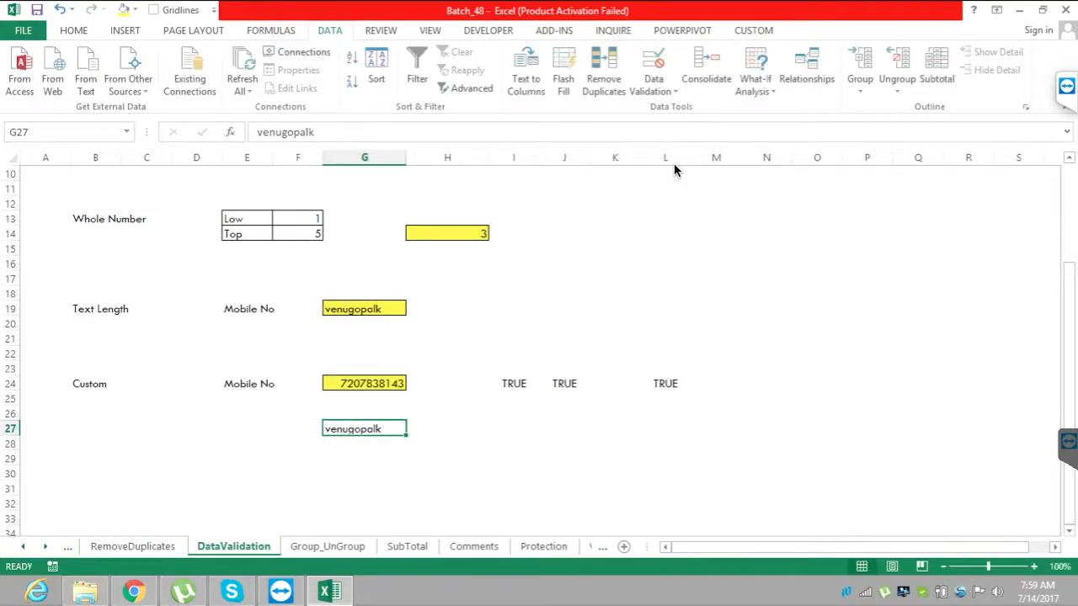
# Try pasting a copy of the name from G27 over the validated cell G24, and undo the paste.
pyautogui.hotkey('ctrl', 'c')
pyautogui.press('Up')
pyautogui.press('Up')
pyautogui.press('Up')
pyautogui.press('Up')
pyautogui.press('Down')
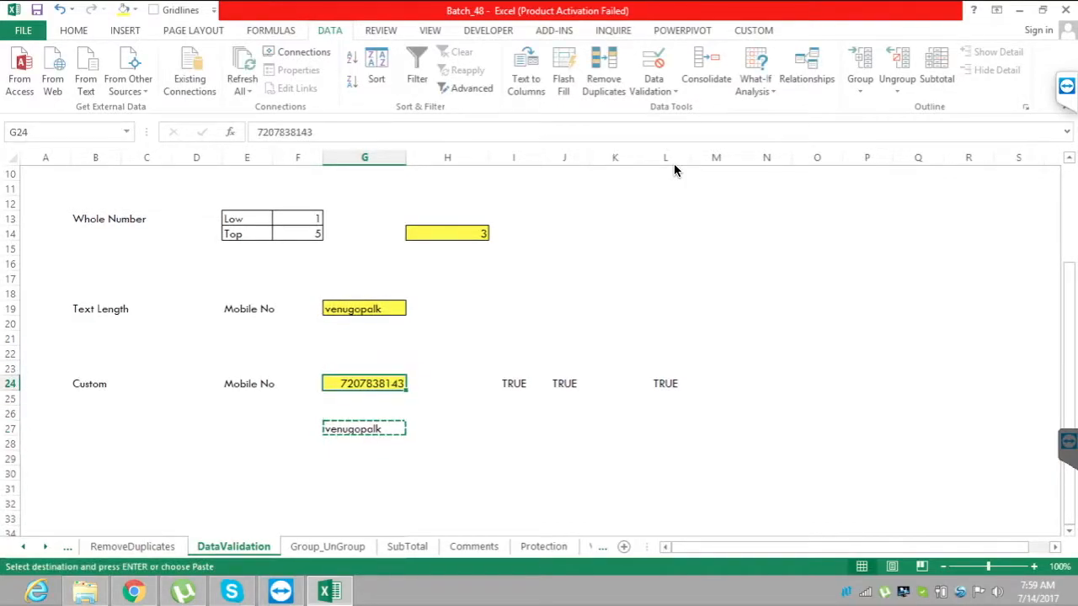
pyautogui.hotkey('ctrl', 'v')
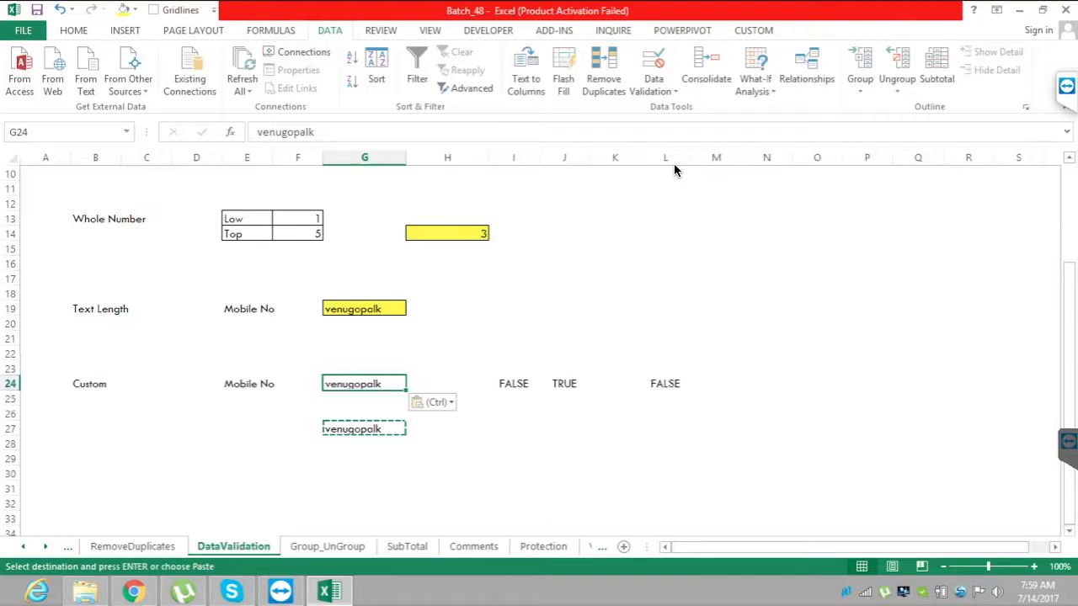
pyautogui.press('Right')
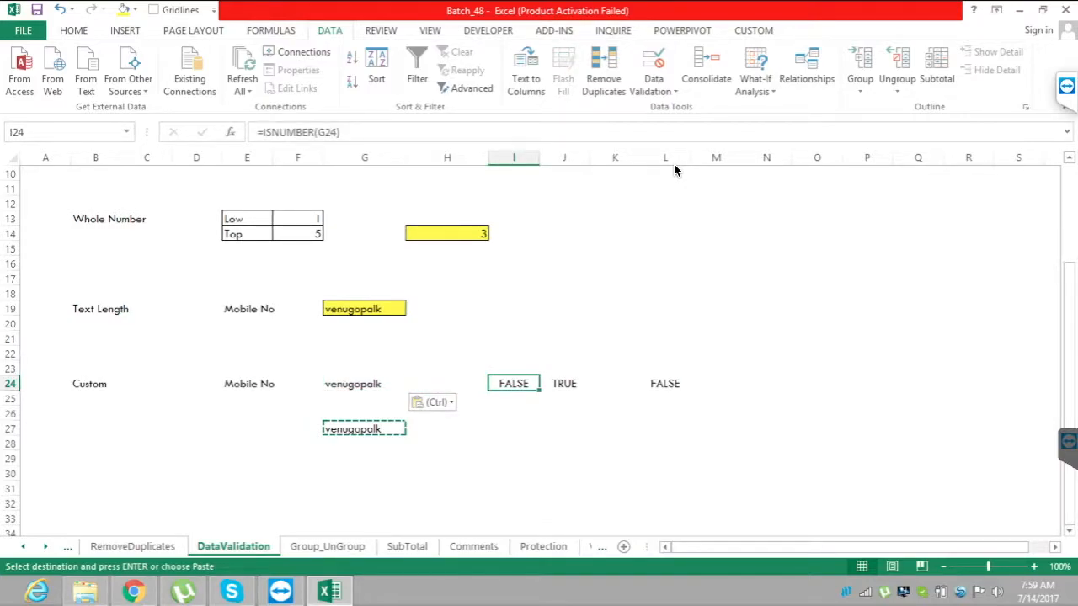
pyautogui.press('Left')
pyautogui.press('Left')
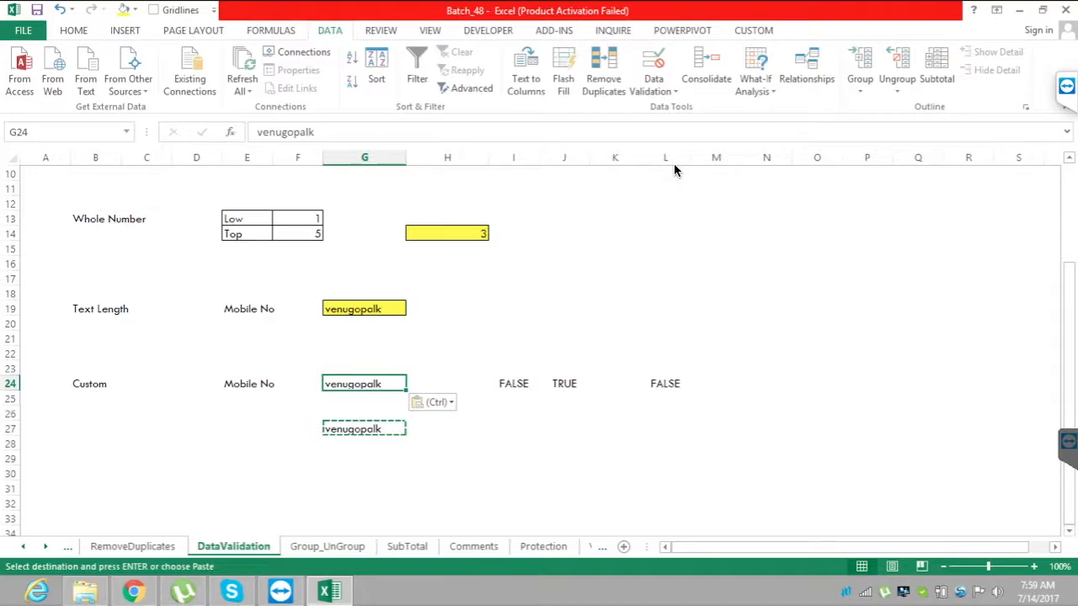
pyautogui.hotkey('ctrl', 'z')
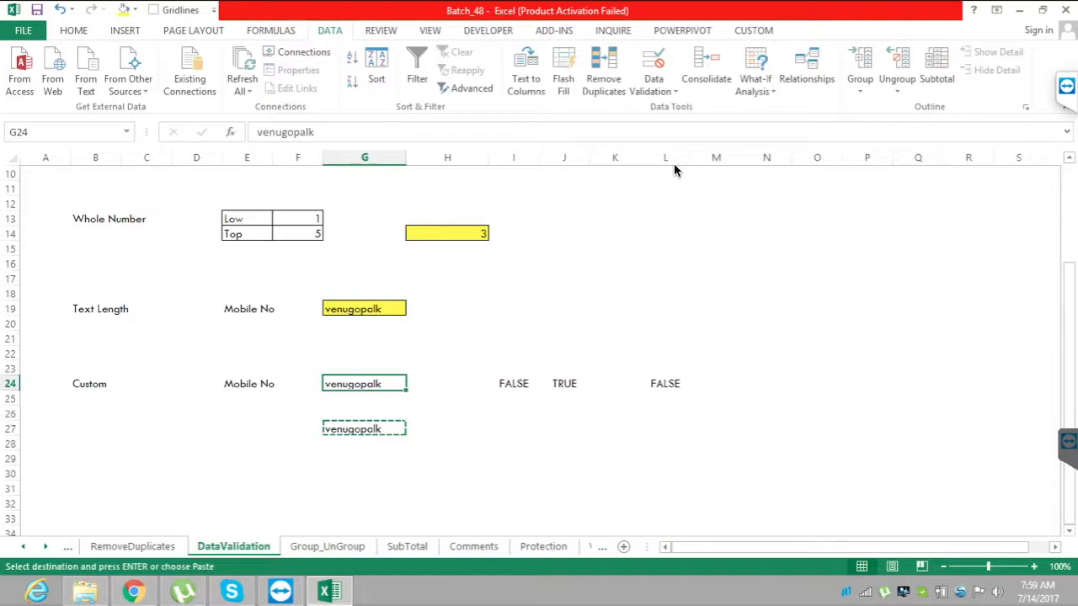
pyautogui.press('Escape')
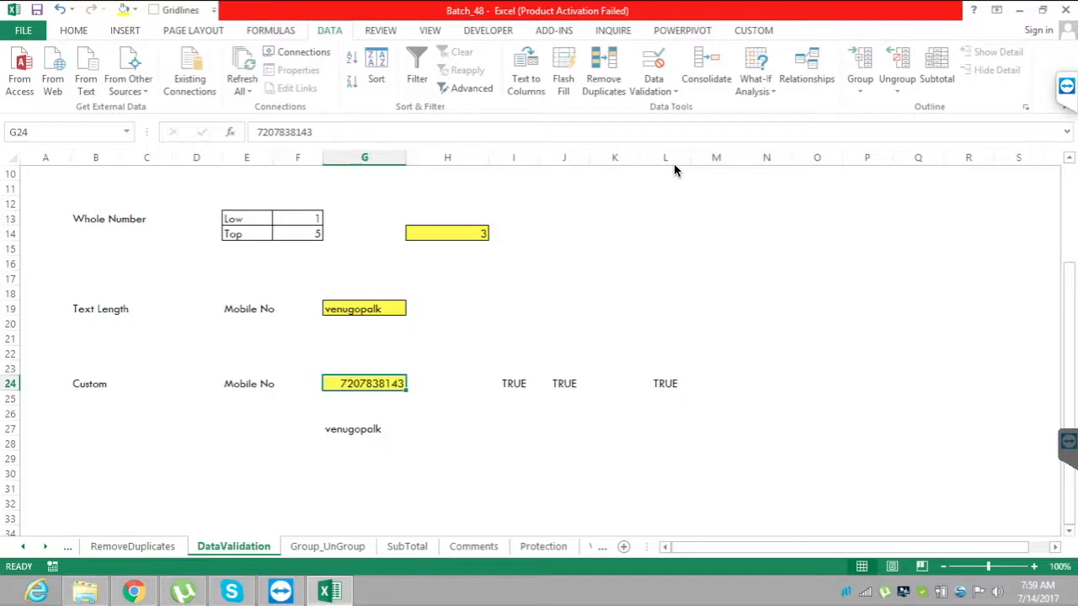
# Switch to the Group_UnGroup sheet and look over the first Cat1 rows of the table.
pyautogui.scroll(3, 674, 169)
pyautogui.scroll(-1, 674, 169)
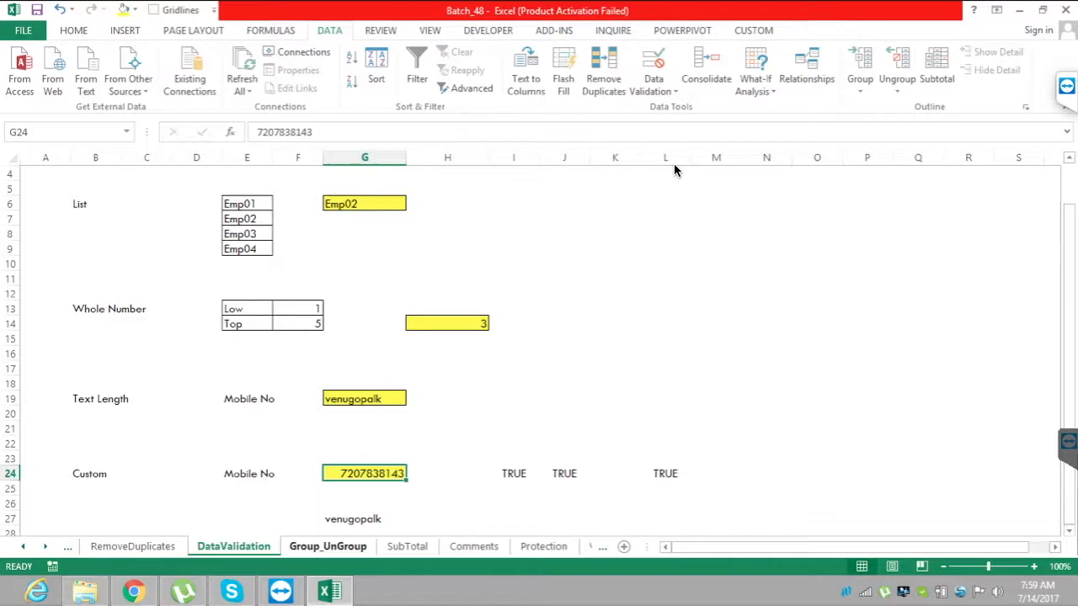
pyautogui.hotkey('ctrl', 'pagedown')
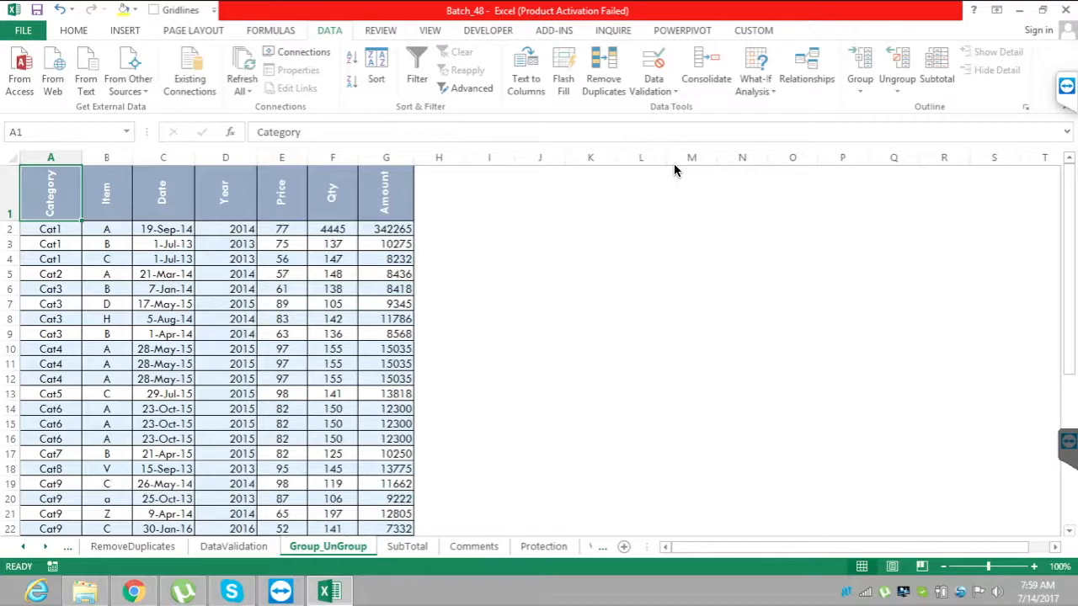
pyautogui.press('Down')
pyautogui.hotkey('shift', 'space')
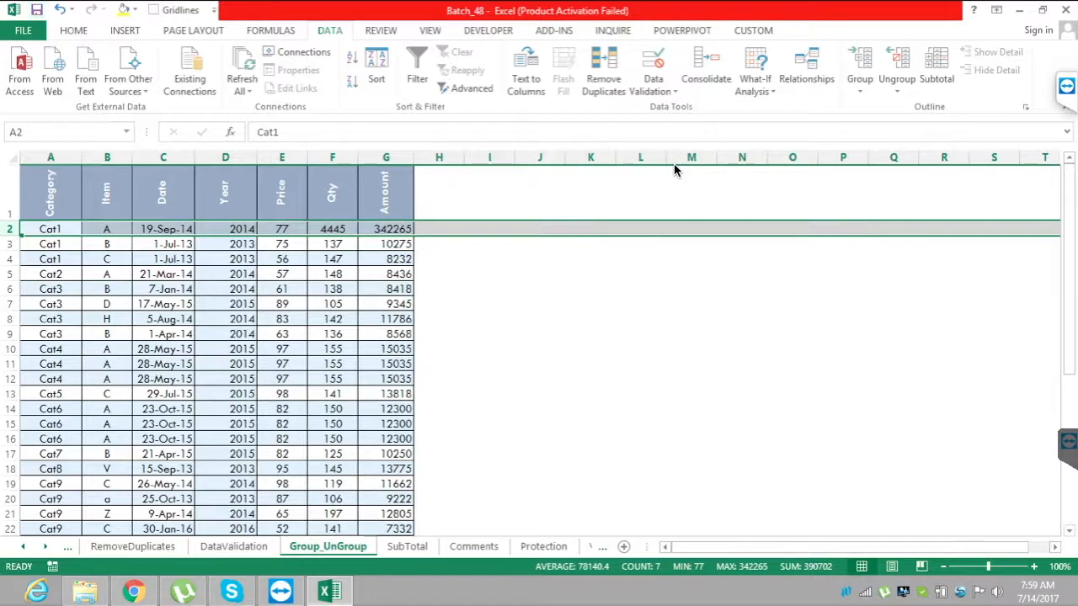
pyautogui.press('Down')
pyautogui.press('Down')
pyautogui.press('Right')
pyautogui.press('Right')
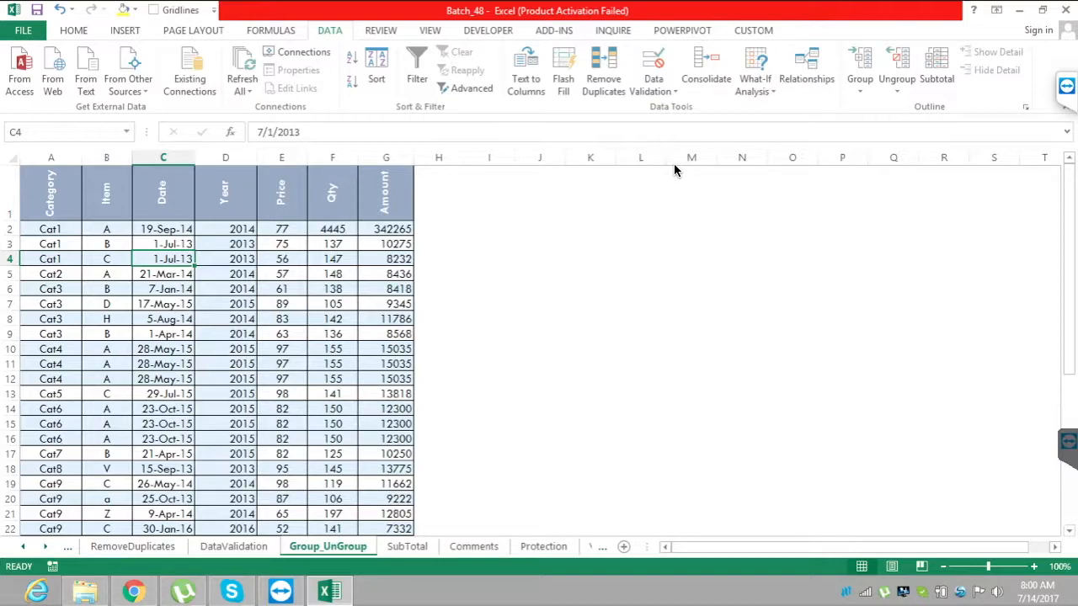
# Group the Cat1 rows 3 to 4 and the Cat3 rows 7 to 9 as separate outline groups.
pyautogui.moveTo(10, 245)
pyautogui.mouseDown()
pyautogui.moveTo(10, 273)
pyautogui.moveTo(10, 258)
pyautogui.mouseUp()
pyautogui.hotkey('ctrl', 'c')
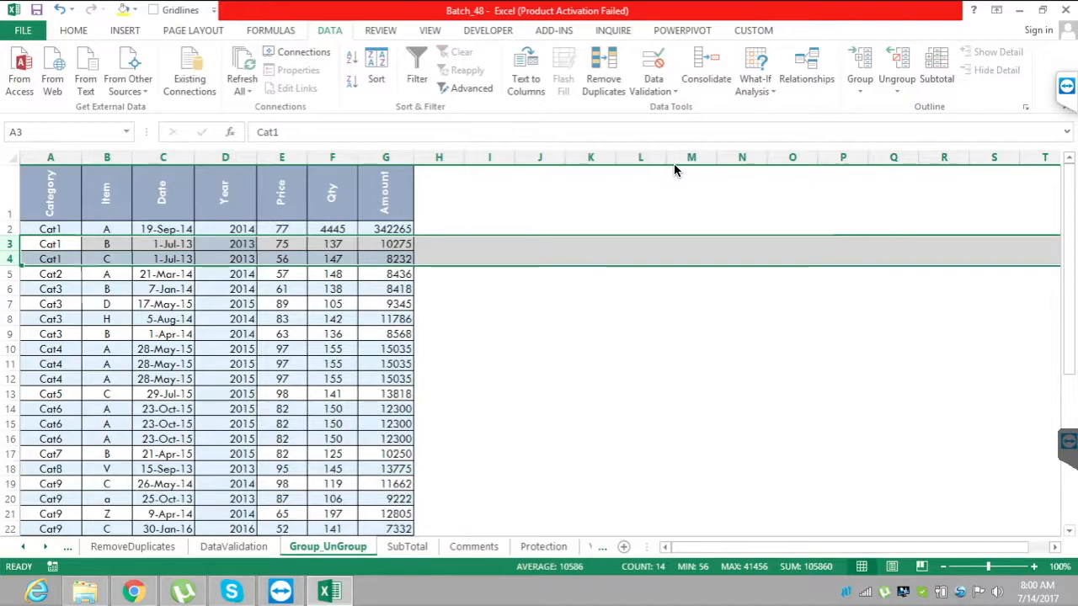
pyautogui.hotkey('shift', 'alt', 'Right')
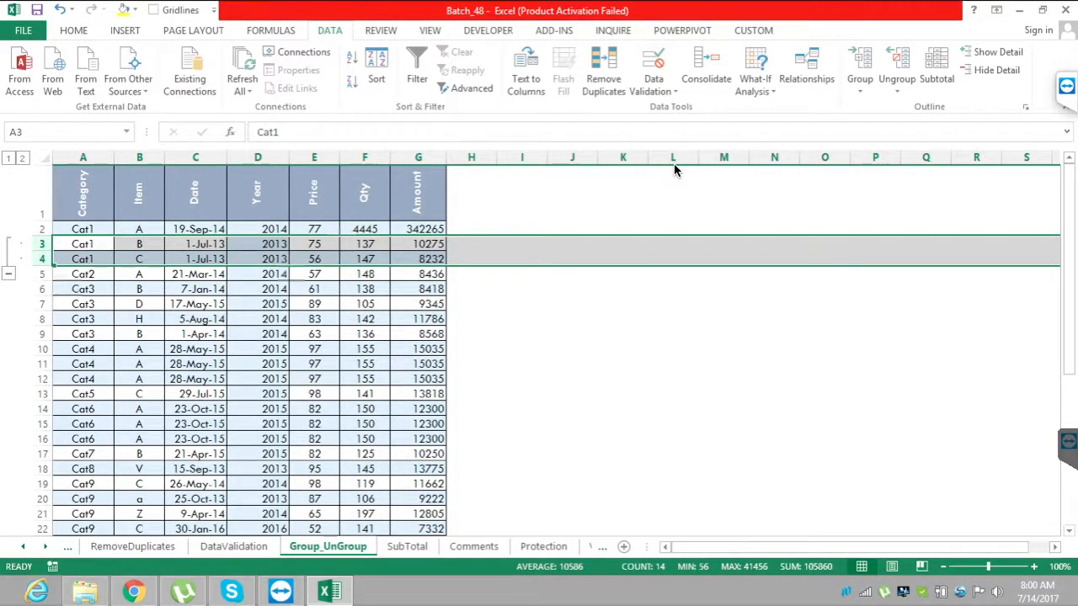
pyautogui.moveTo(43, 304); pyautogui.dragTo(42, 335)
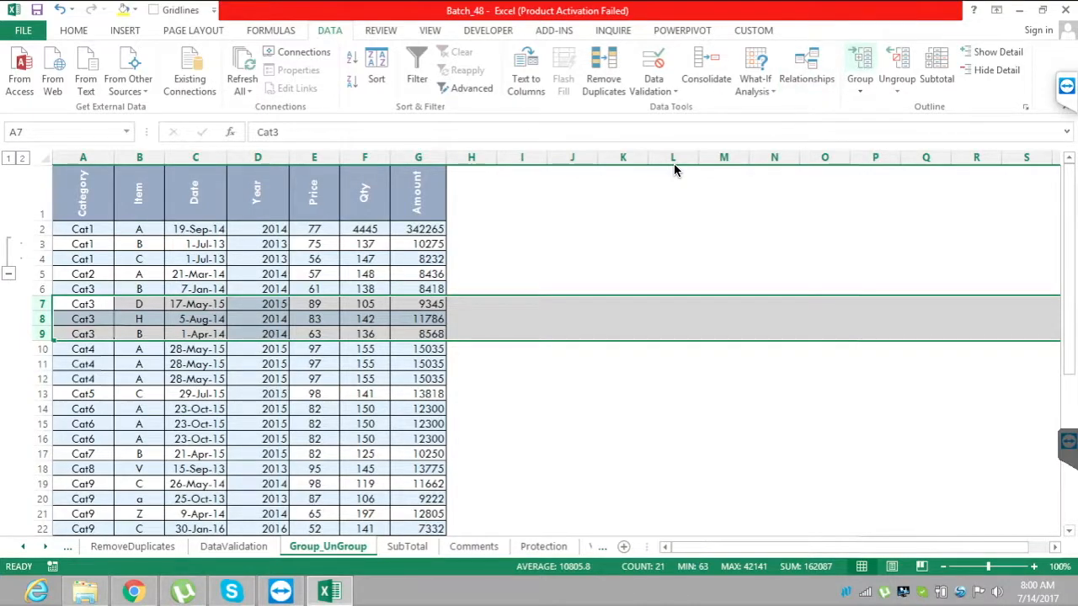
pyautogui.hotkey('shift', 'alt', 'Right')
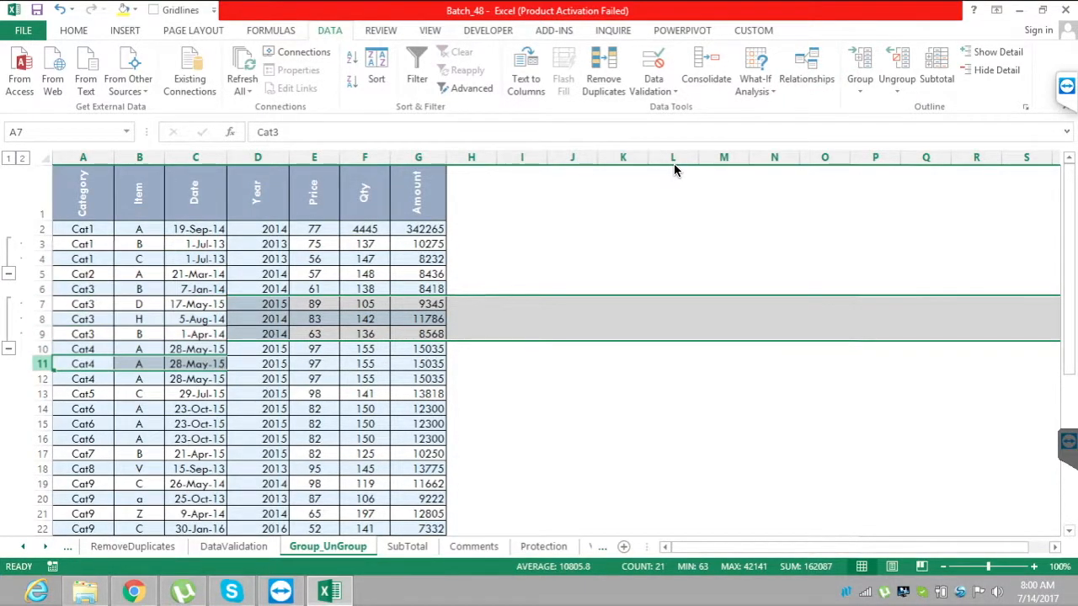
# Group the Cat4 rows 11 to 12 and the Cat6 rows 15 to 16 as separate outline groups.
pyautogui.moveTo(42, 364); pyautogui.dragTo(42, 379)
pyautogui.click(860, 60)
pyautogui.moveTo(1068, 270); pyautogui.dragTo(1069, 338)
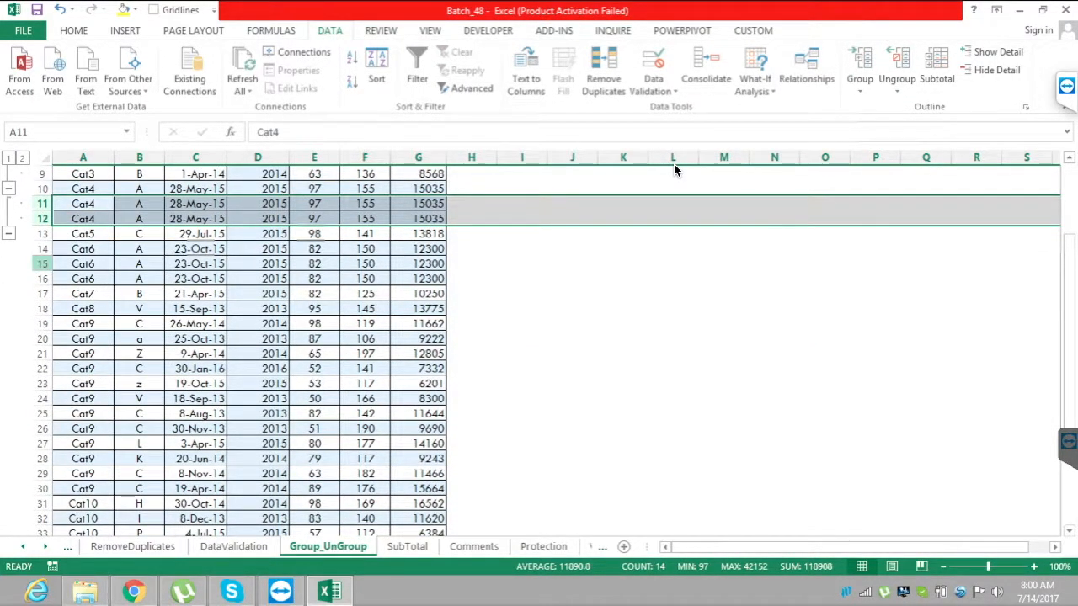
pyautogui.moveTo(42, 263); pyautogui.dragTo(42, 279)
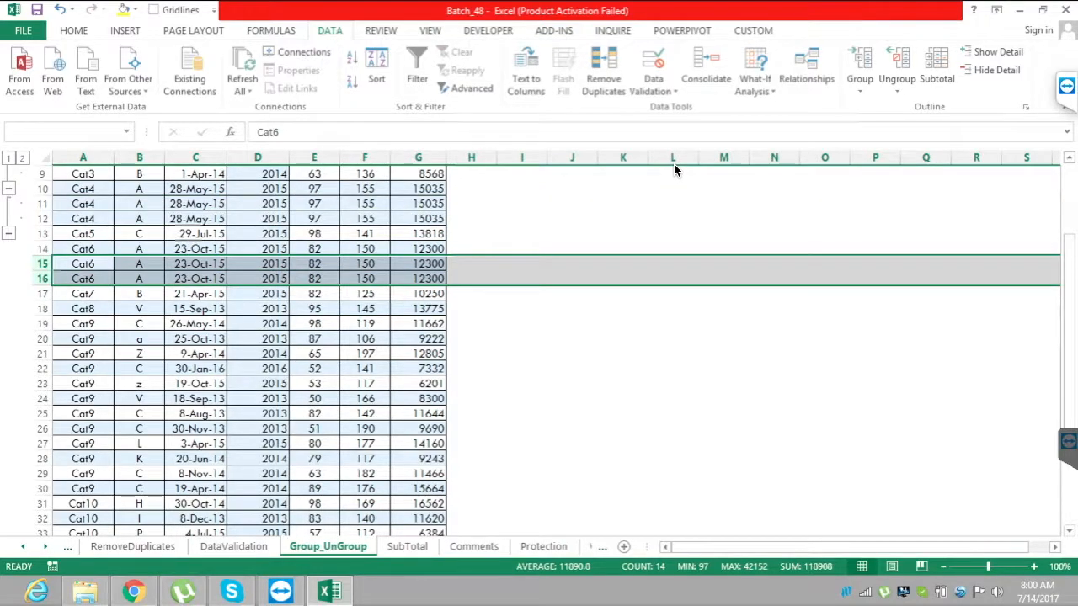
pyautogui.click(860, 60)
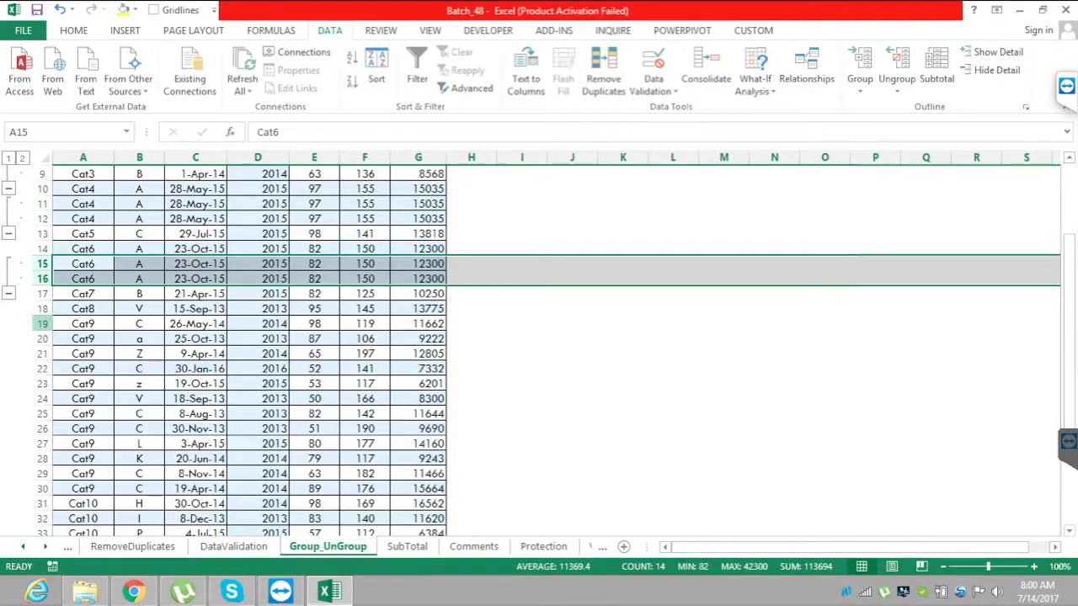
# Group the Cat9 rows 20 to 30 and the Cat10 rows 32 to 41 as separate outline groups.
pyautogui.click(35, 338)
pyautogui.moveTo(36, 338); pyautogui.dragTo(35, 489)
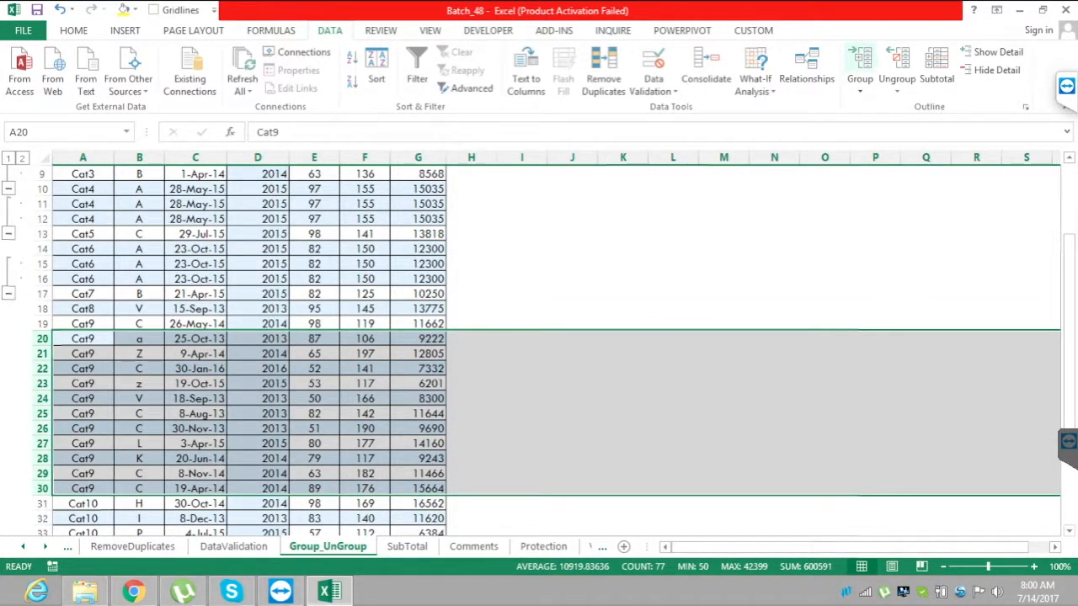
pyautogui.hotkey('alt', 'shift', 'Right')
pyautogui.moveTo(1069, 370); pyautogui.dragTo(1070, 433)
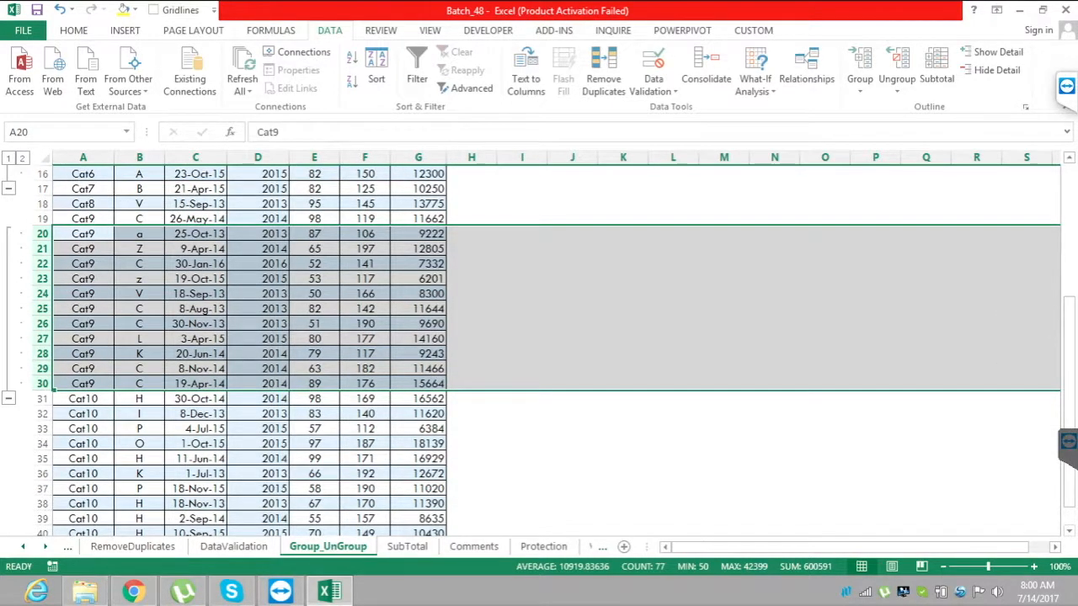
pyautogui.moveTo(41, 414); pyautogui.dragTo(40, 506)
pyautogui.click(860, 61)
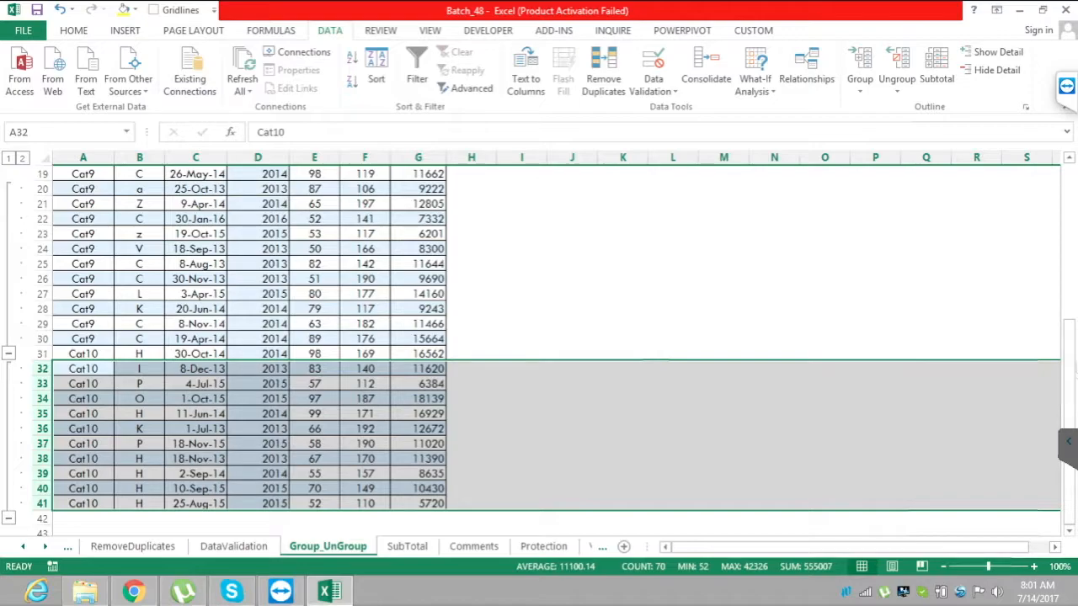
# Mute the microphone in the TeamViewer audio settings, unmute it again and minimize the TeamViewer panel.
pyautogui.click(1069, 442)
pyautogui.click(1065, 87)
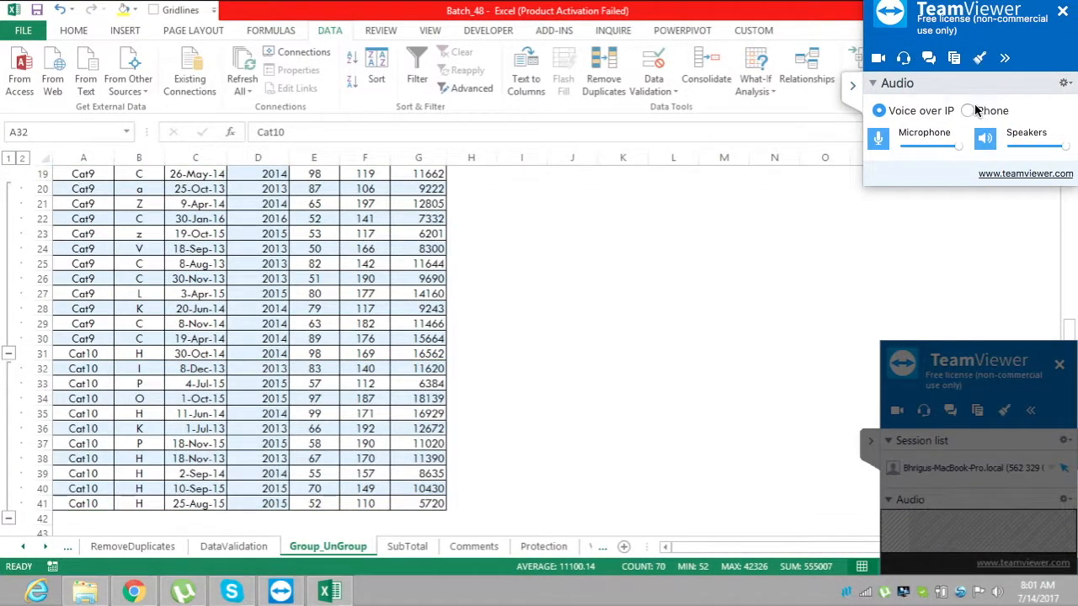
pyautogui.click(879, 139)
pyautogui.click(878, 137)
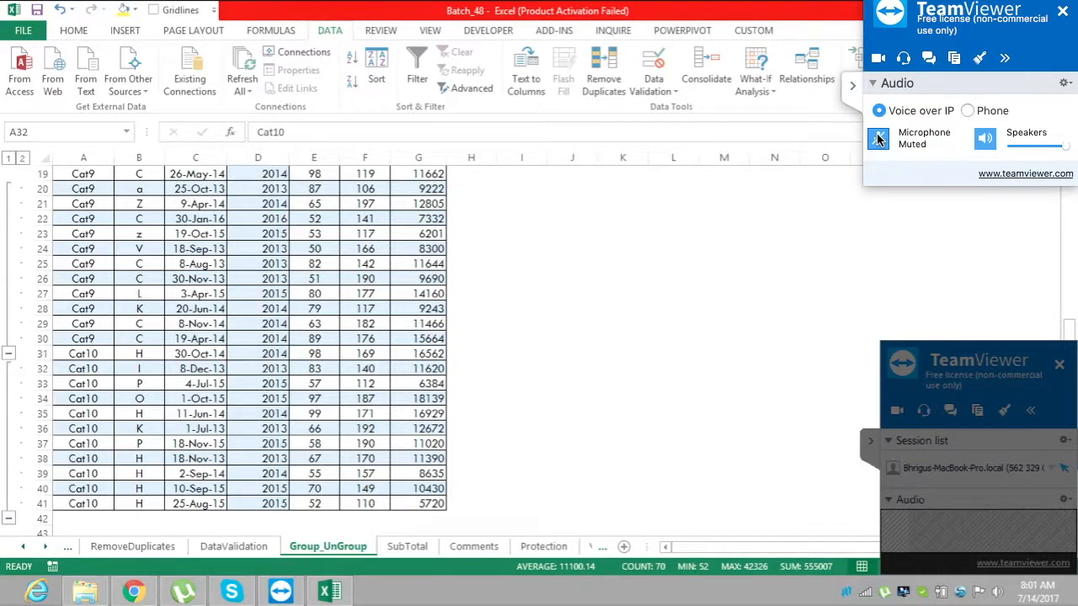
pyautogui.click(852, 88)
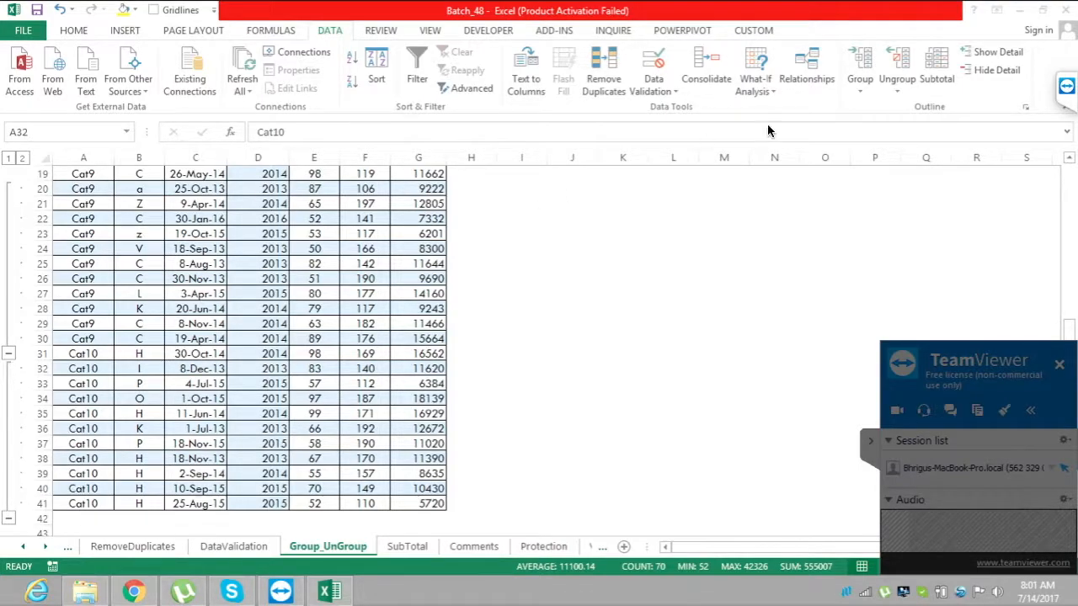
pyautogui.click(1067, 88)
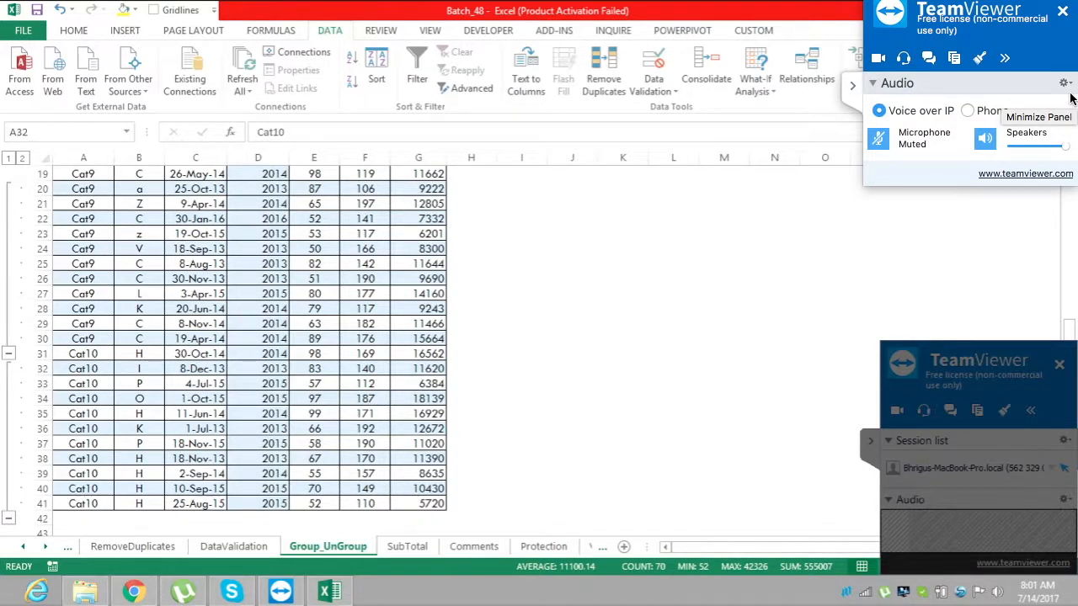
pyautogui.click(879, 138)
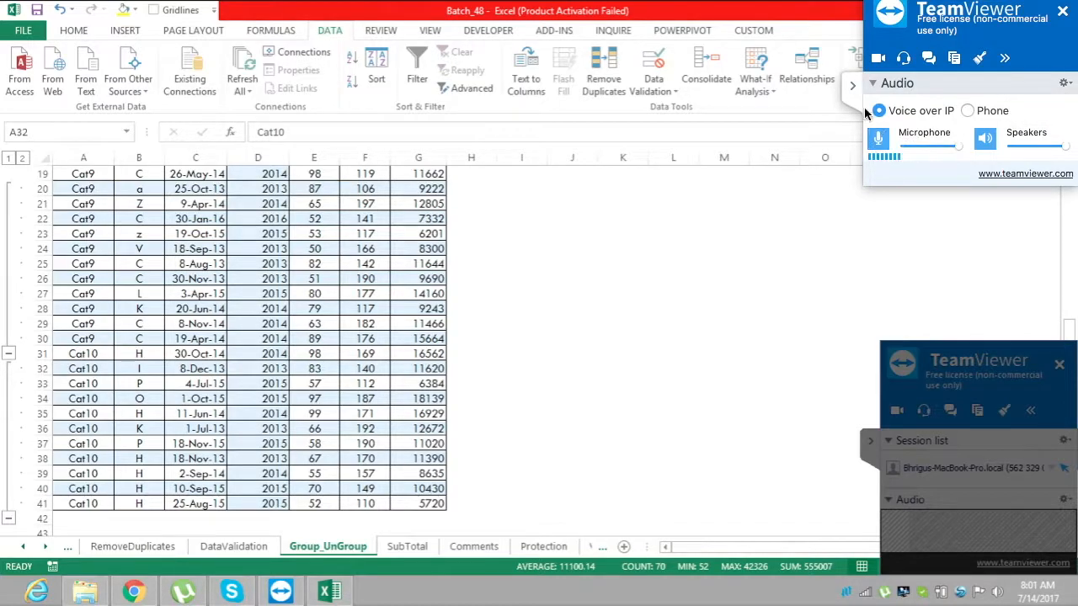
pyautogui.click(852, 85)
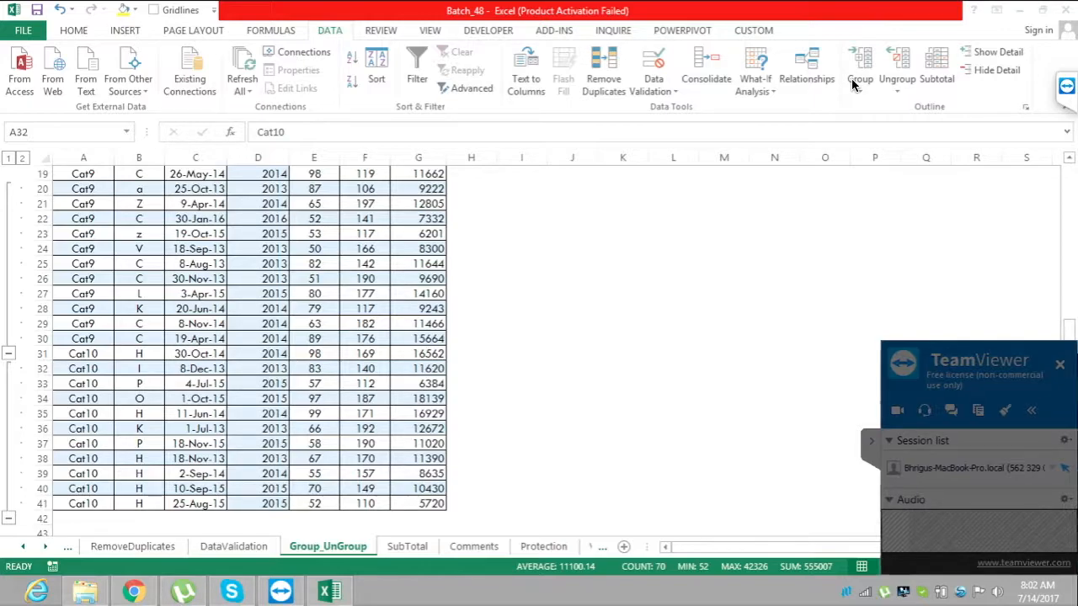
# Return to the start of the grouped table and select the Date header in C1.
pyautogui.hotkey('shift', 'space')
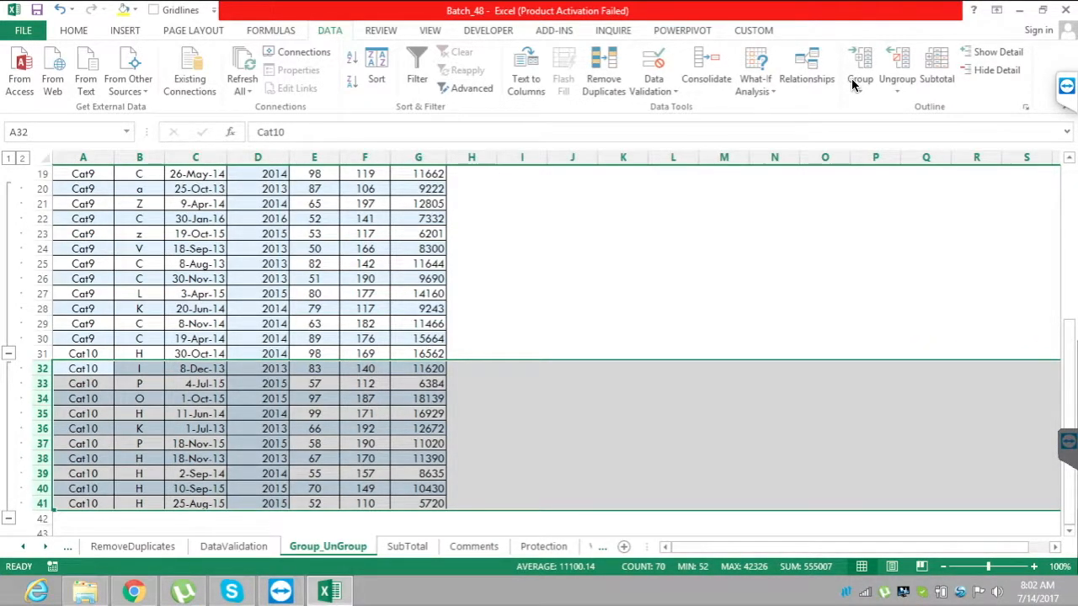
pyautogui.scroll(6, 852, 85)
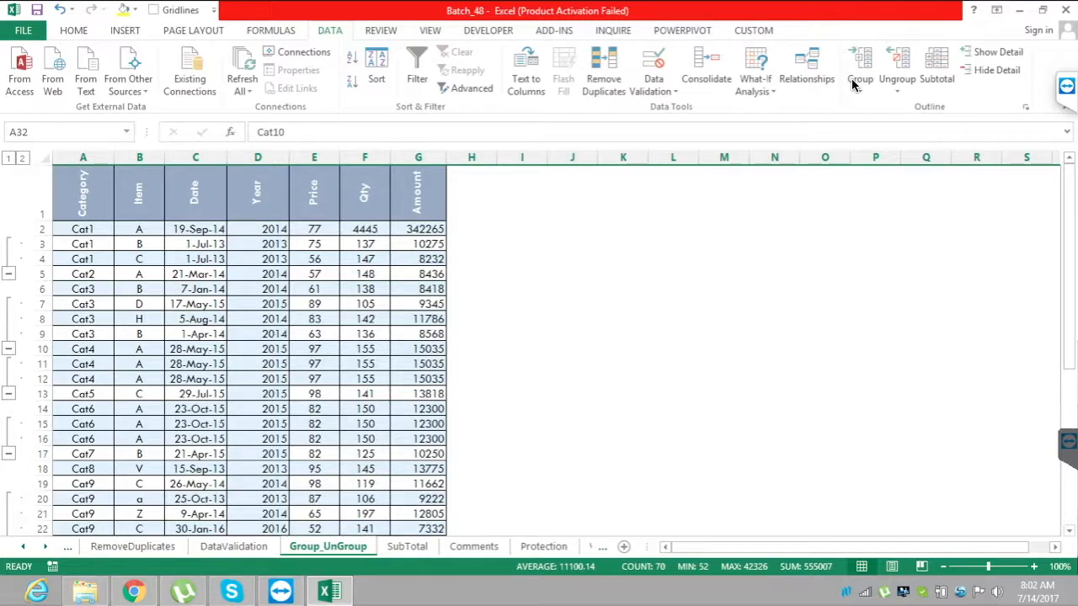
pyautogui.click(195, 193)
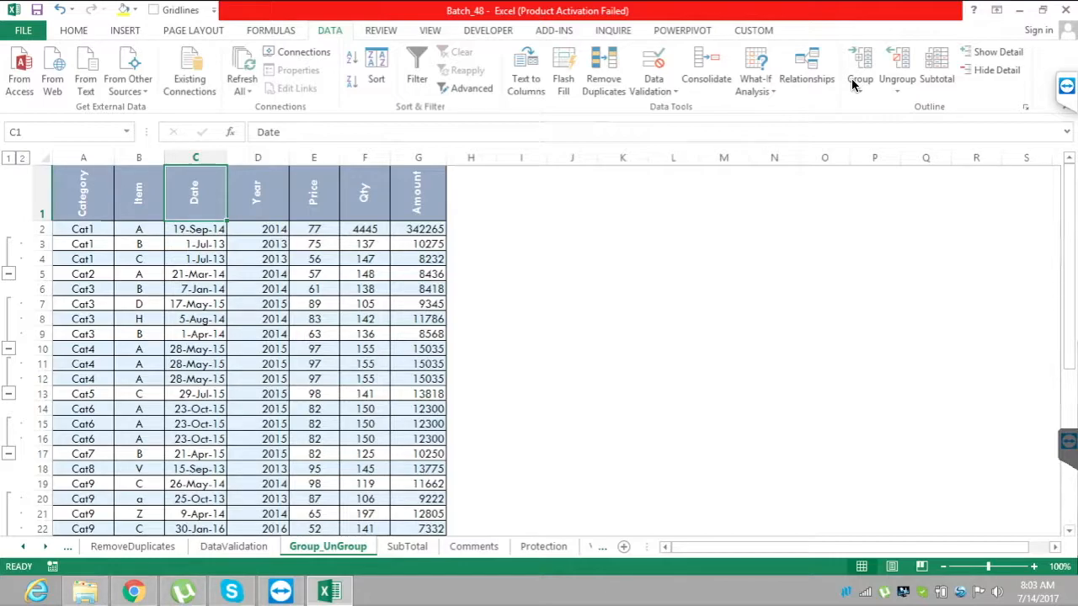
# Collapse all outline groups on the Group_UnGroup sheet, expanding and re-collapsing the Cat1 and Cat4 groups individually.
pyautogui.hotkey('ctrl', 'z')
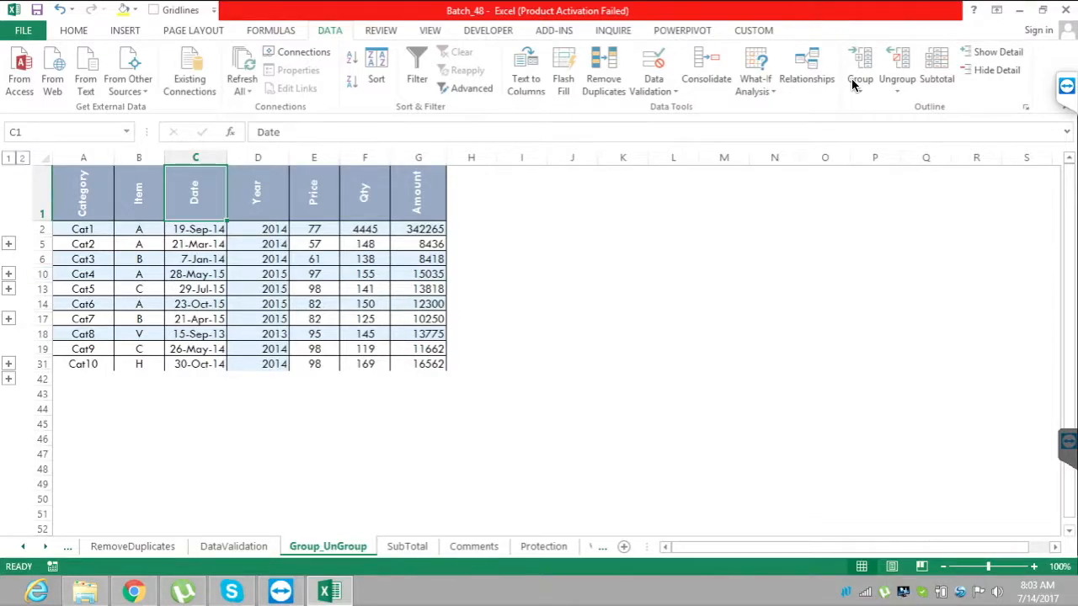
pyautogui.click(8, 244)
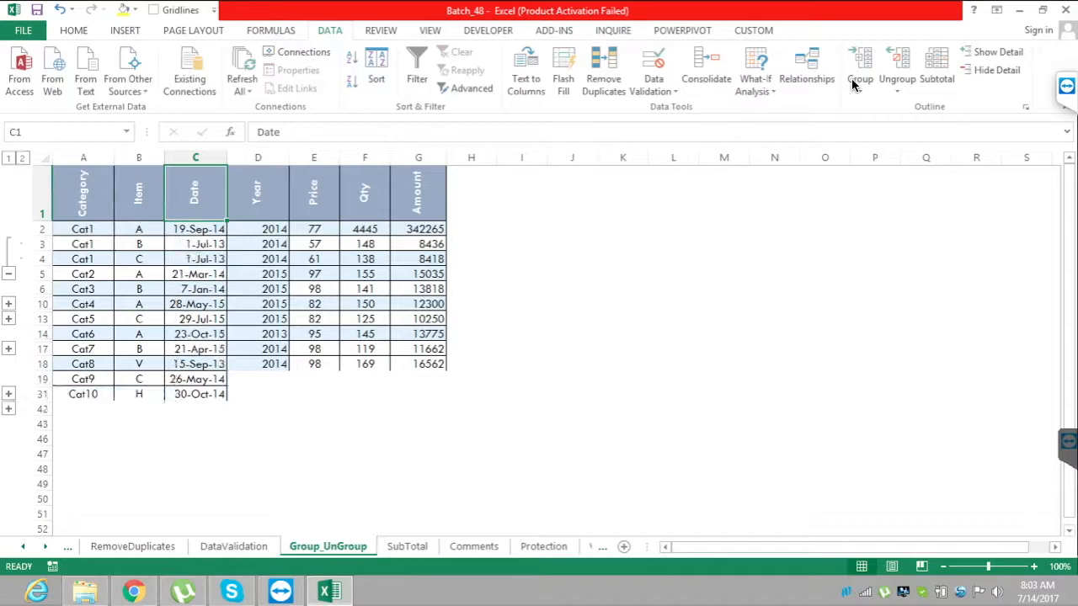
pyautogui.click(9, 273)
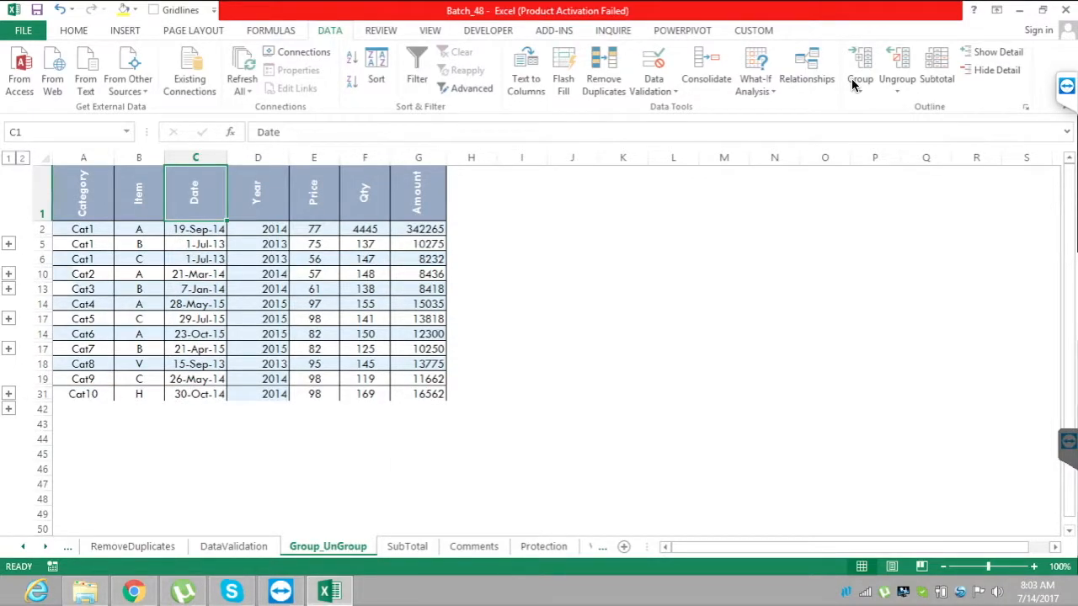
pyautogui.click(8, 289)
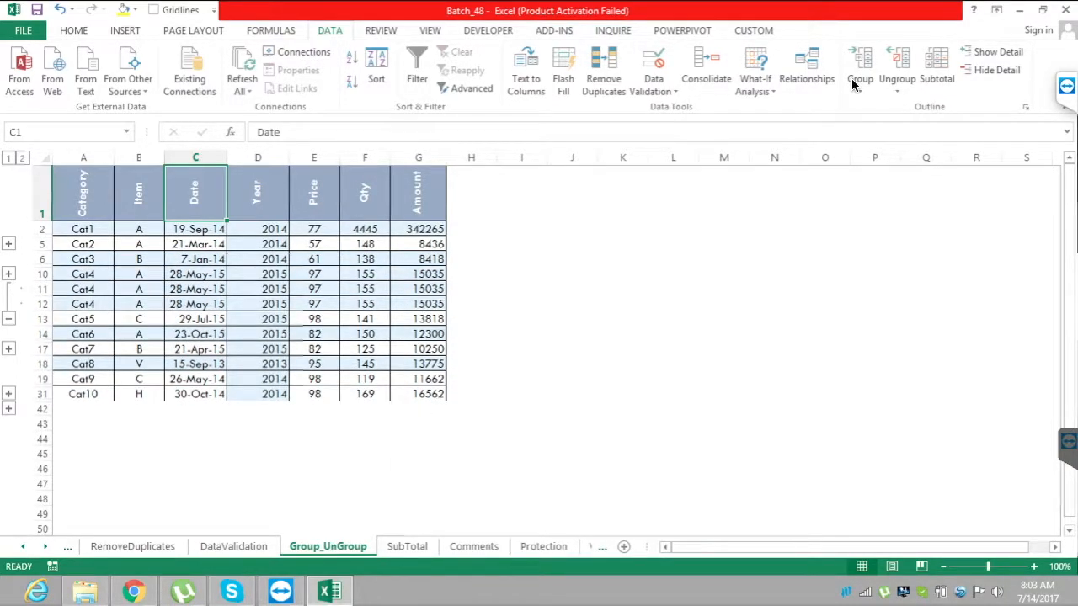
pyautogui.click(8, 319)
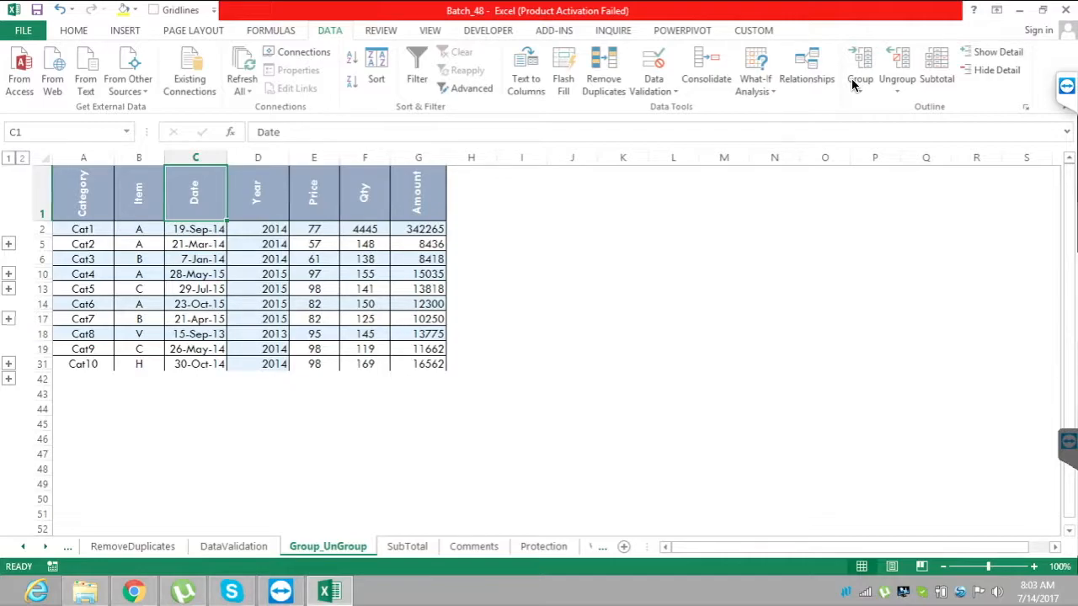
# Switch the whole outline between all rows and the collapsed view, ending with every grouped row expanded.
pyautogui.click(22, 158)
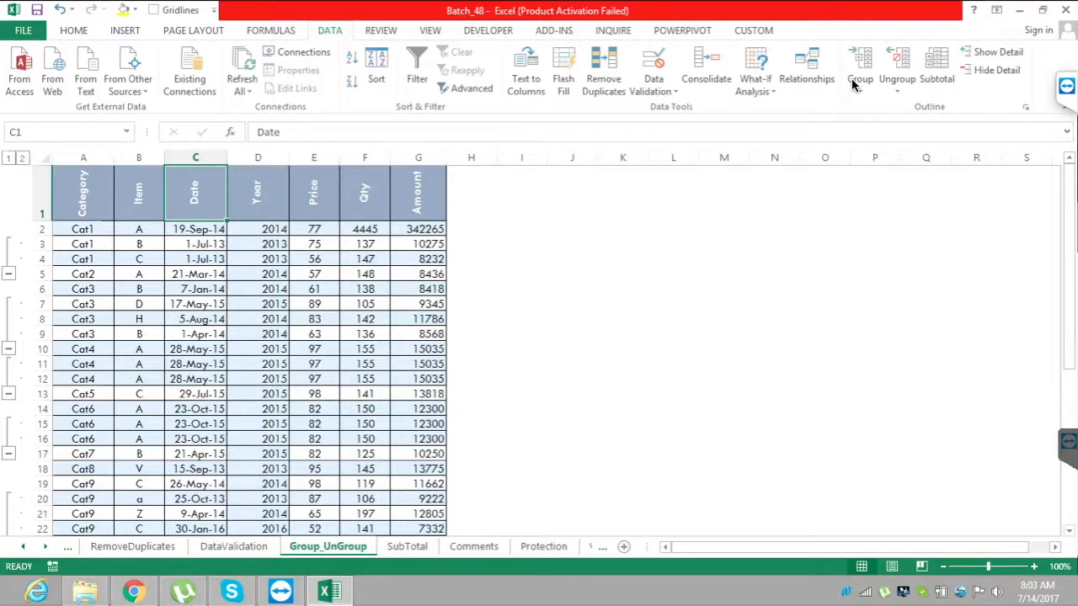
pyautogui.click(8, 158)
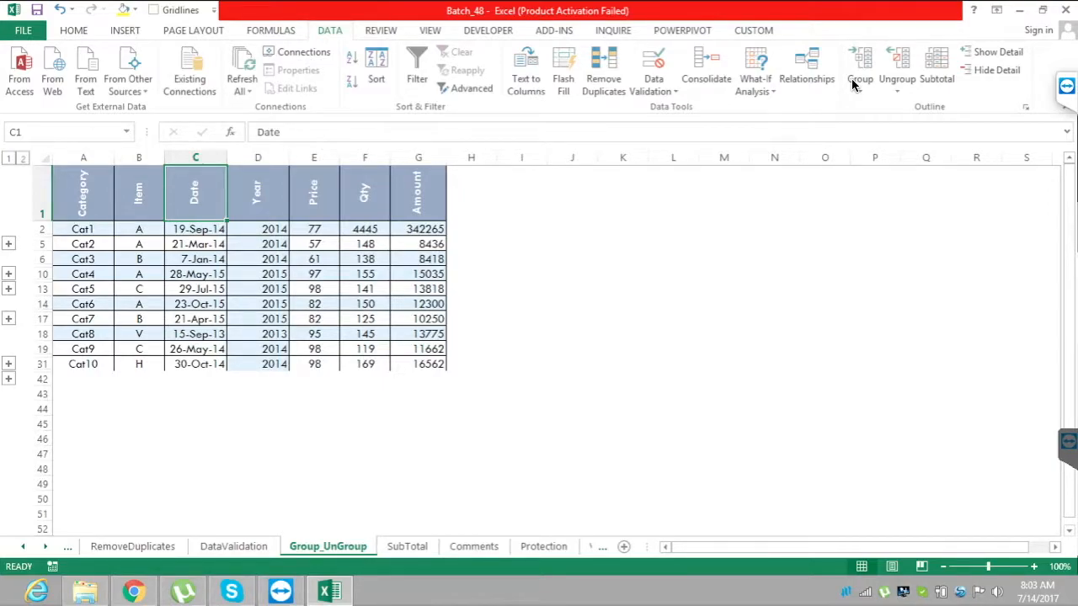
pyautogui.click(23, 157)
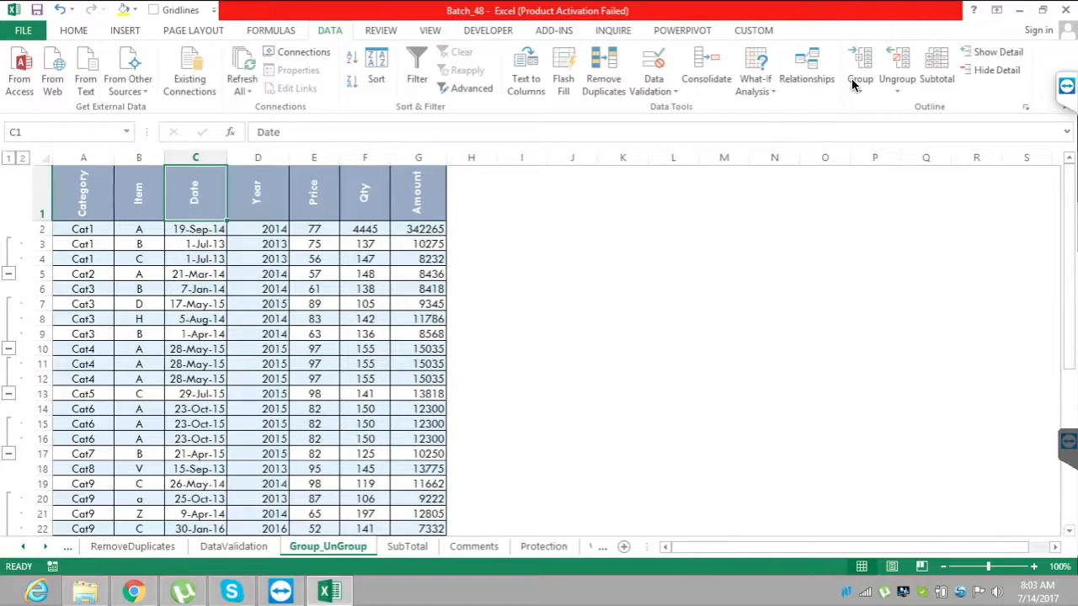
# On the SubTotal sheet, add subtotals at each change in Category using Sum on Amount, with the summary below the data.
pyautogui.hotkey('ctrl', 'pagedown')
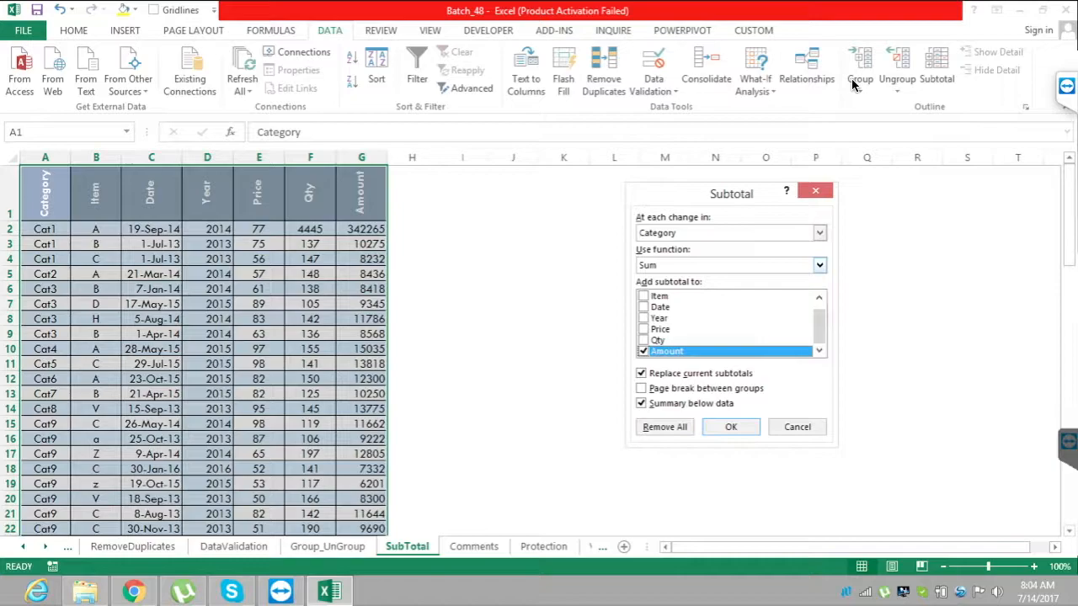
pyautogui.hotkey('alt', 'Down')
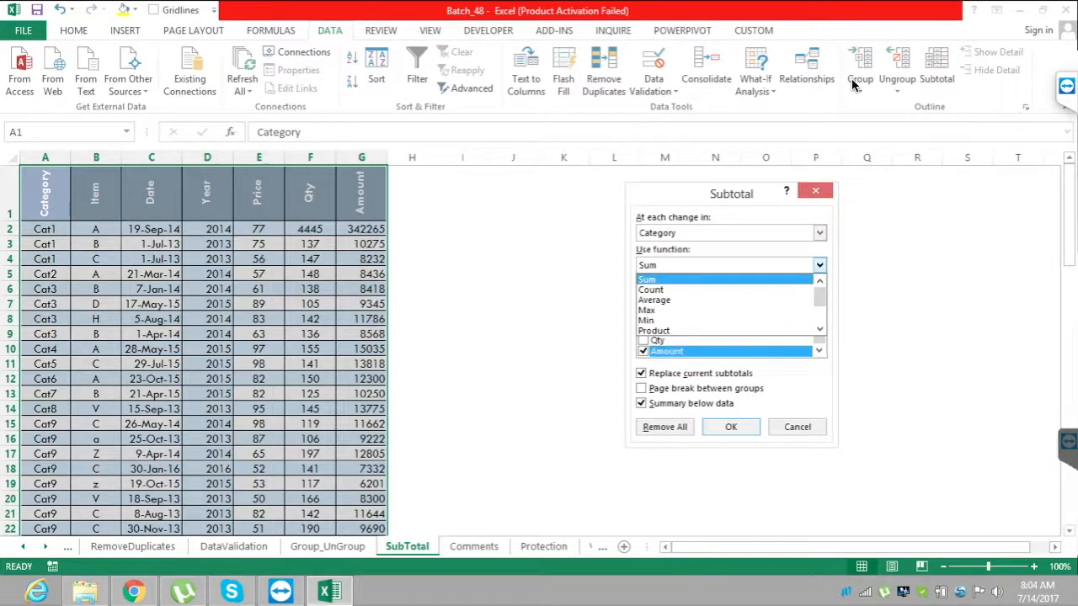
pyautogui.press('Return')
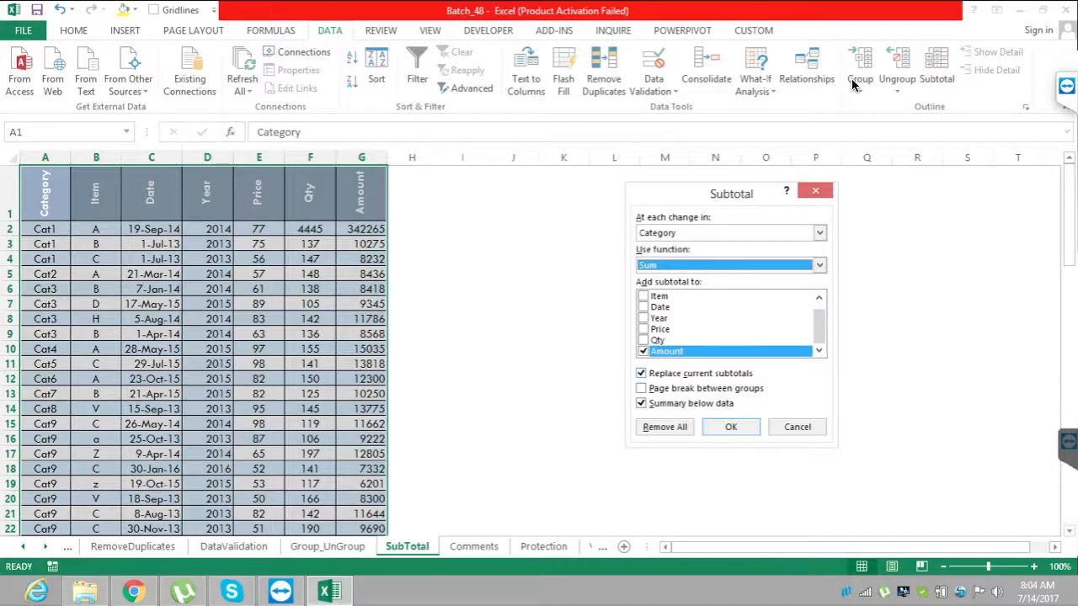
pyautogui.press('Escape')
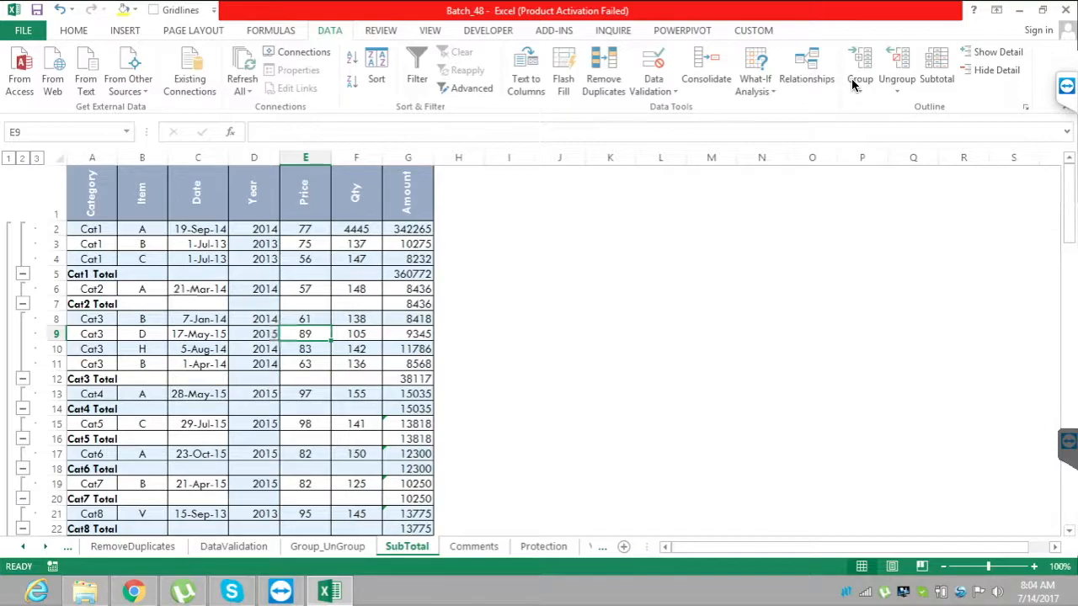
# Select the Amount header in G1 of the subtotaled table.
pyautogui.press('Up')
pyautogui.press('Up')
pyautogui.press('Up')
pyautogui.press('Up')
pyautogui.press('Right')
pyautogui.press('Right')
pyautogui.hotkey('ctrl', 'Up')
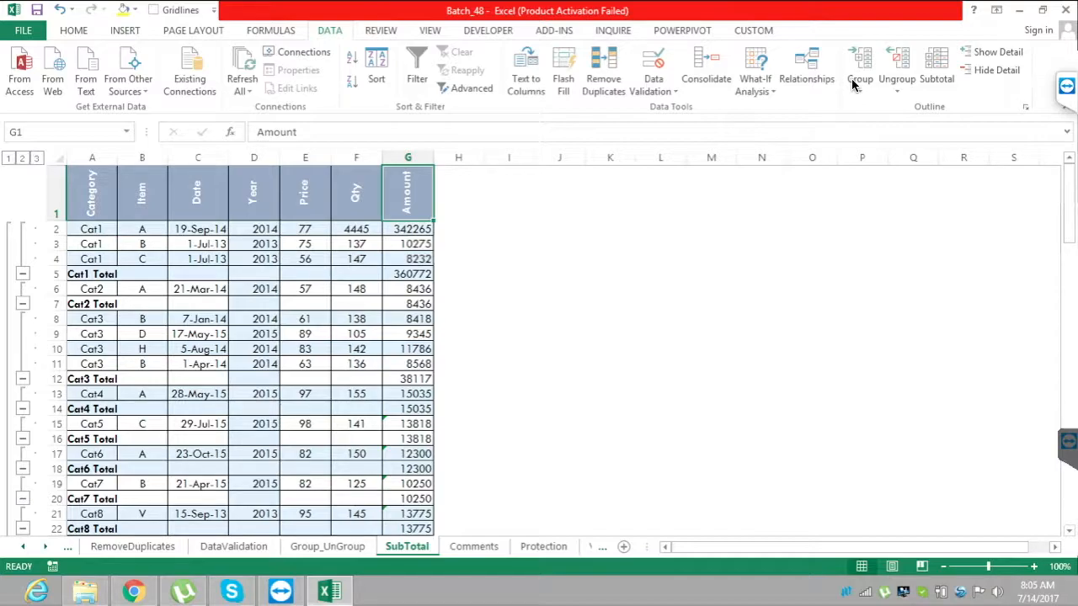
# Show the subtotal outline at level 1, level 2 and level 3 to compare the grand total, category totals and full detail.
pyautogui.click(9, 159)
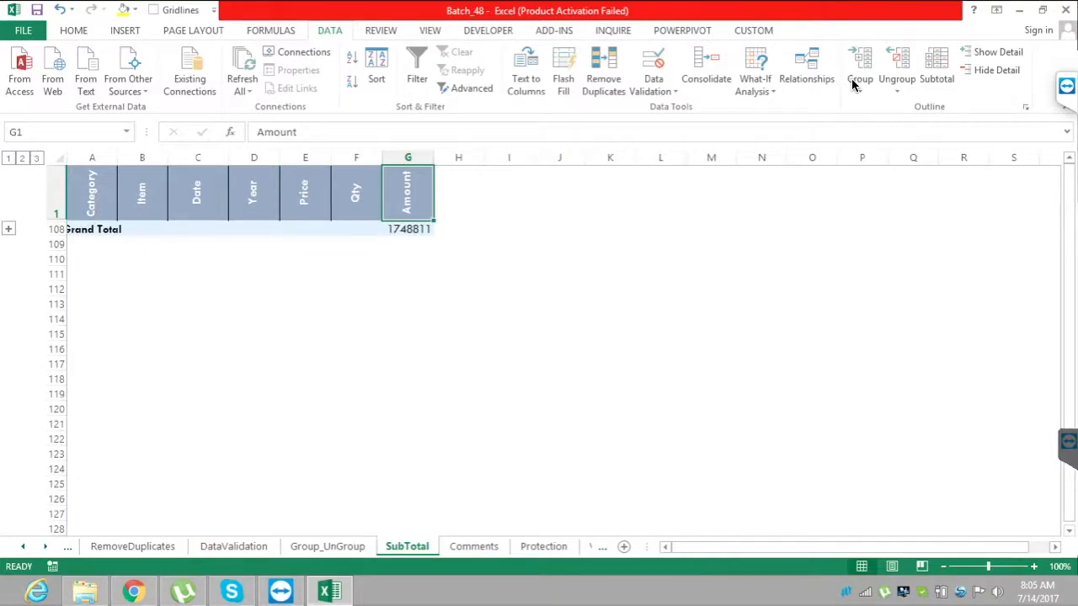
pyautogui.click(21, 158)
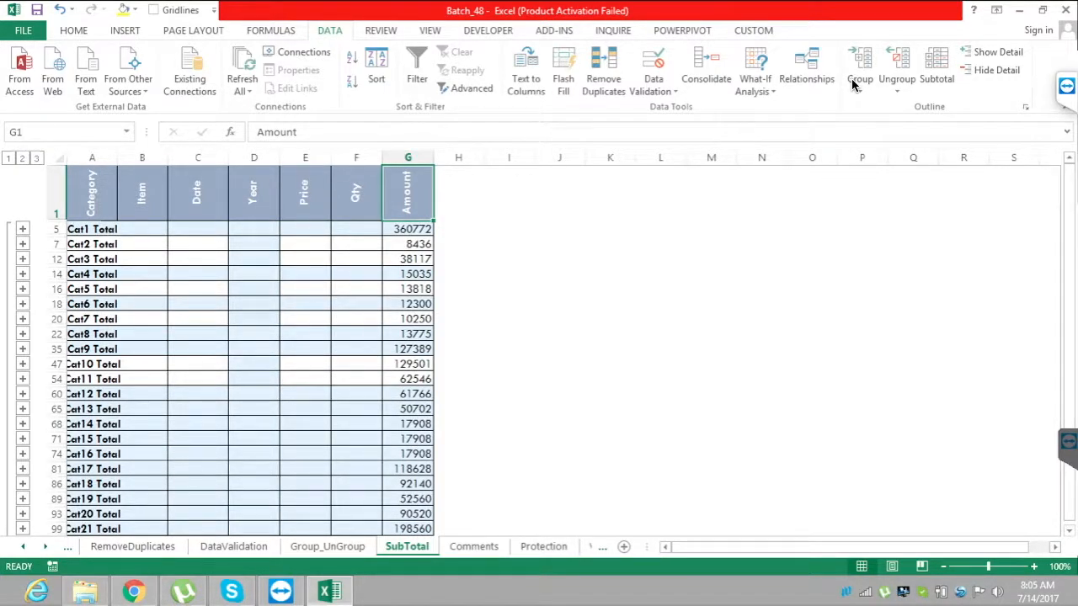
pyautogui.moveTo(1069, 288); pyautogui.dragTo(1069, 294)
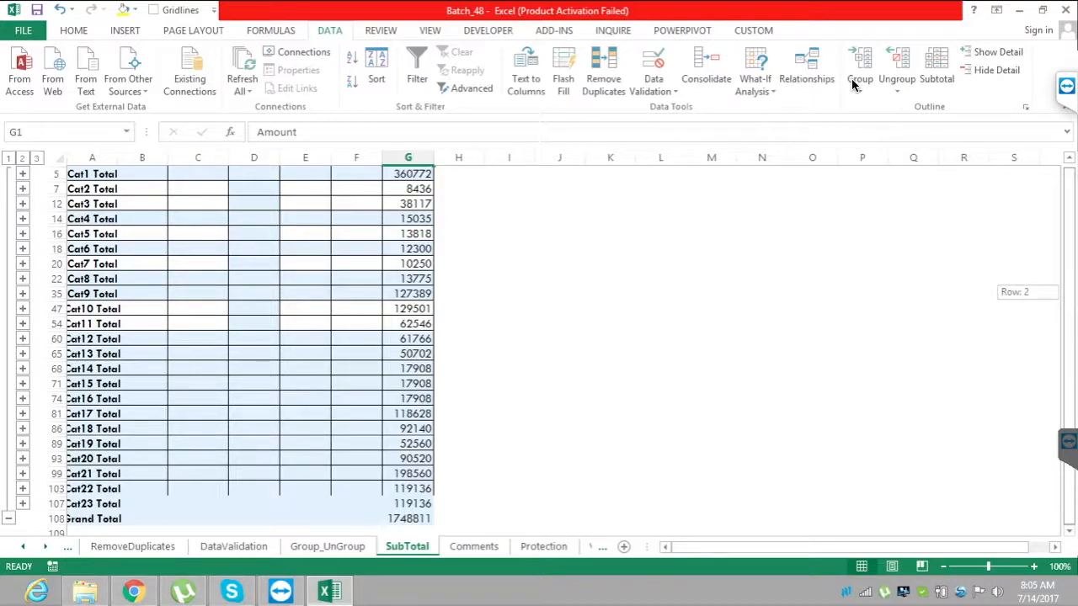
pyautogui.moveTo(1070, 295); pyautogui.dragTo(1070, 288)
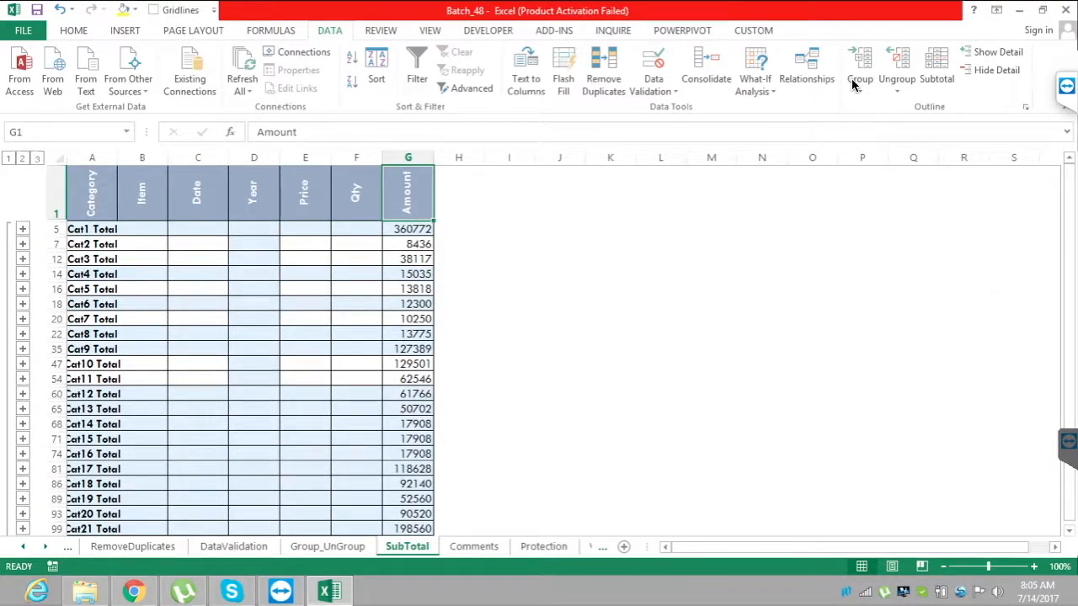
pyautogui.click(36, 158)
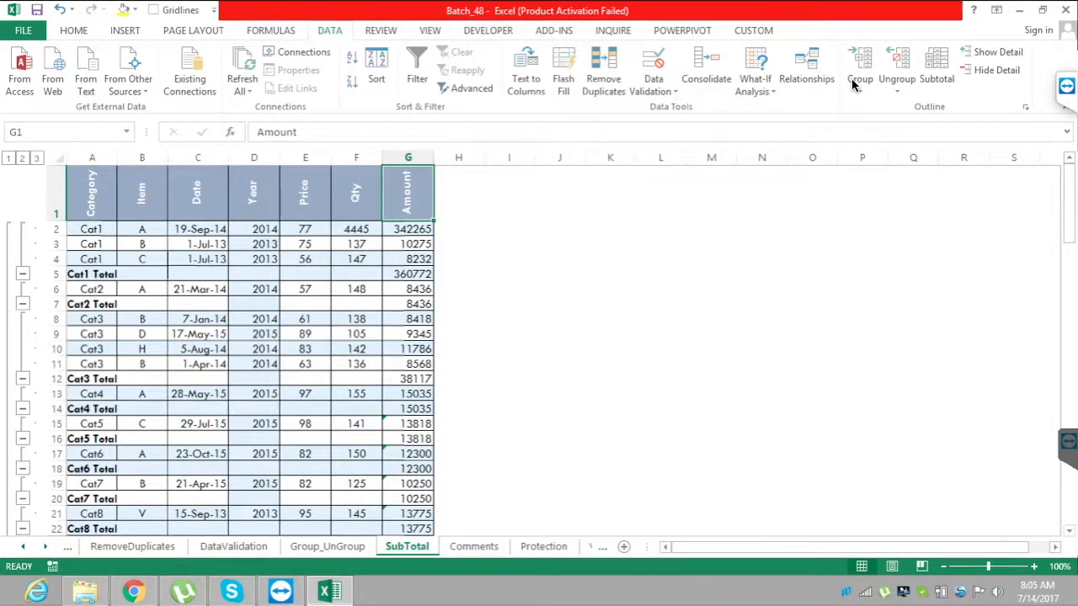
# Examine the subtotaled rows down to the Grand Total row and select the empty cell H10.
pyautogui.moveTo(1070, 204); pyautogui.dragTo(1070, 422)
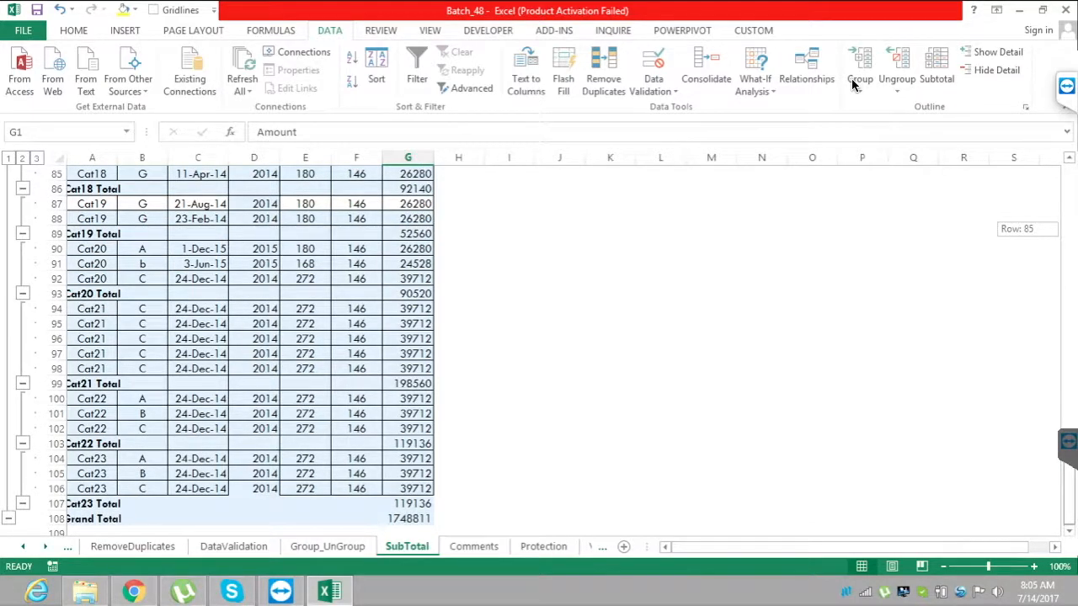
pyautogui.moveTo(1070, 423); pyautogui.dragTo(1070, 202)
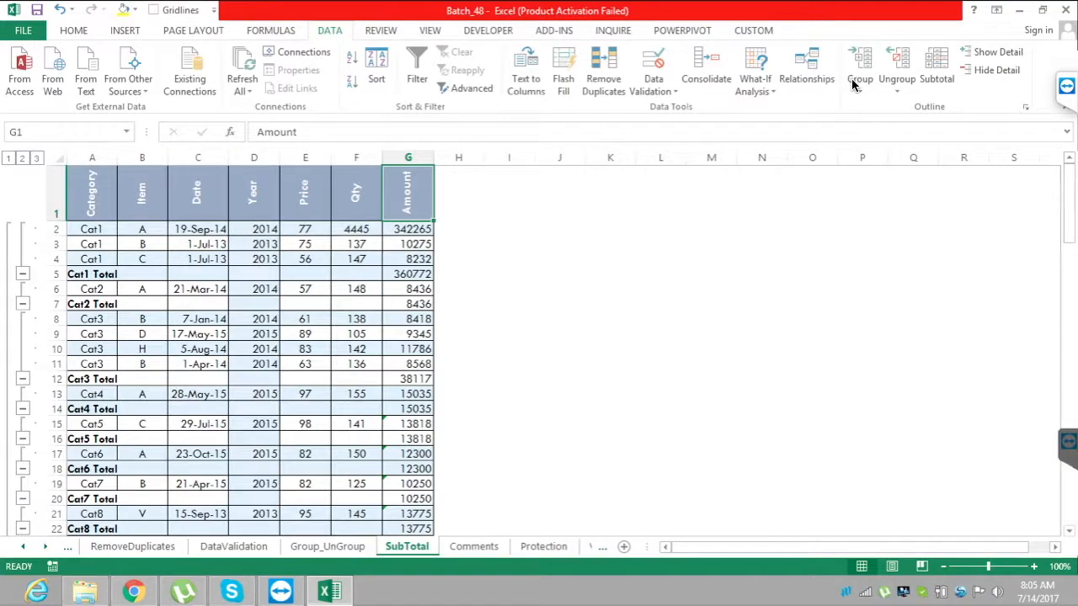
pyautogui.click(459, 348)
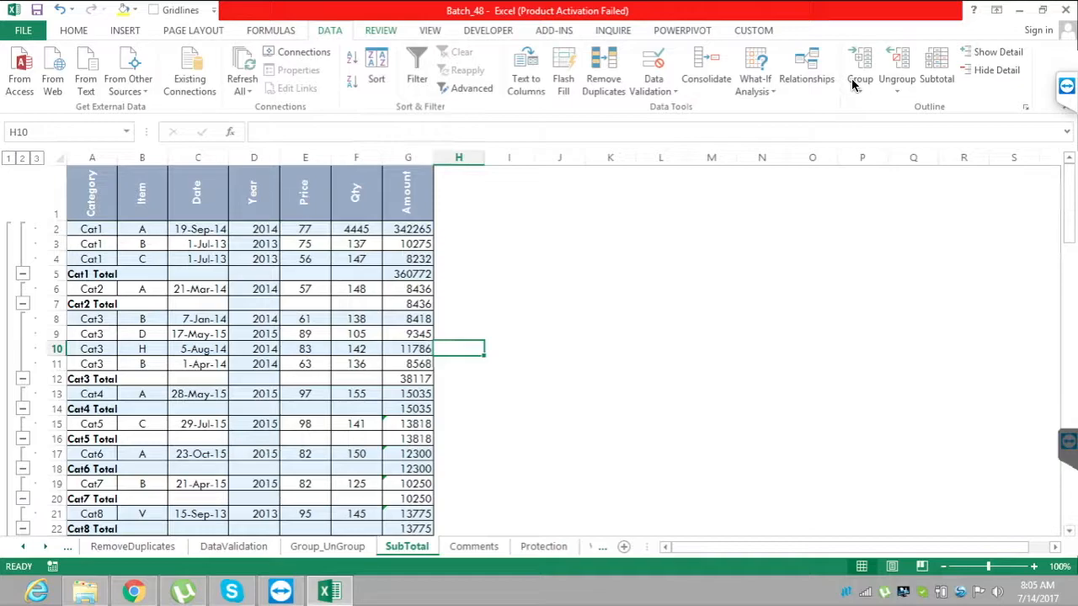
pyautogui.scroll(-2, 851, 82)
pyautogui.scroll(1, 852, 82)
pyautogui.scroll(-1, 851, 80)
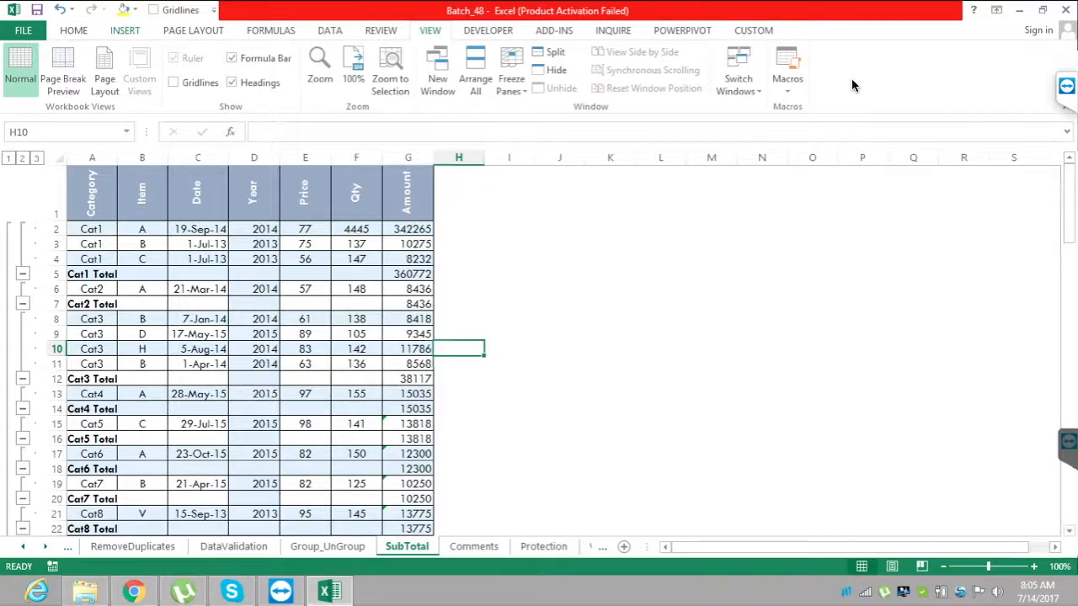
pyautogui.hotkey('alt', 'n')
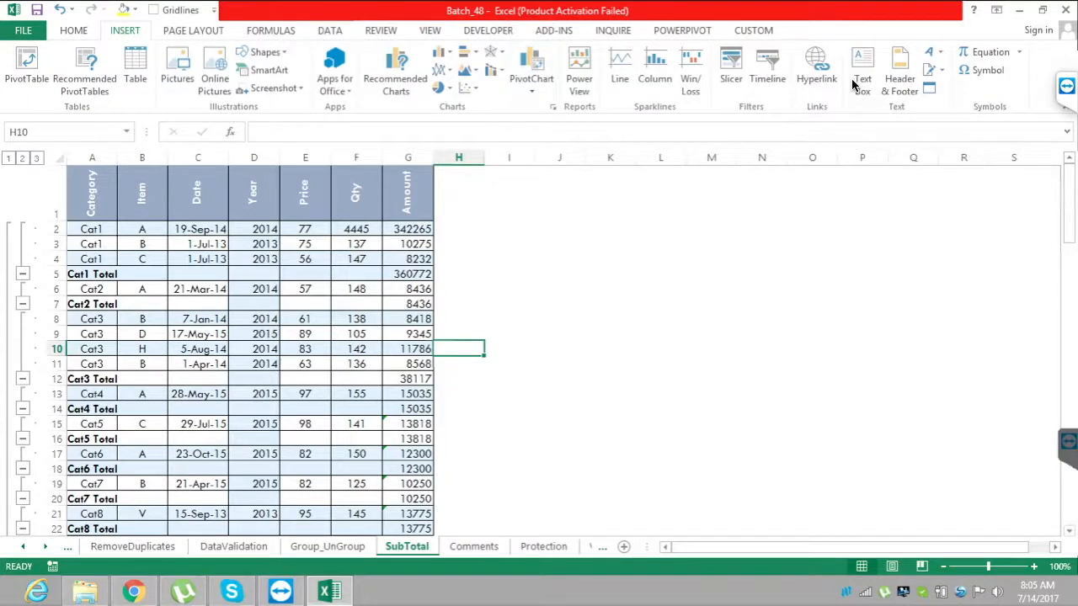
pyautogui.hotkey('alt', 'r')
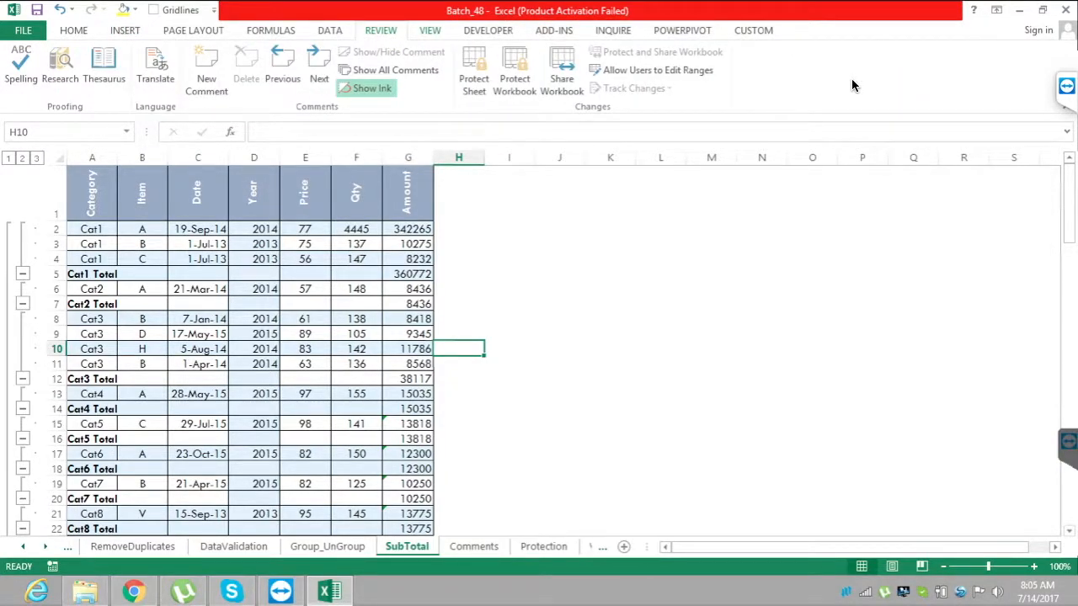
pyautogui.hotkey('alt', 'w')
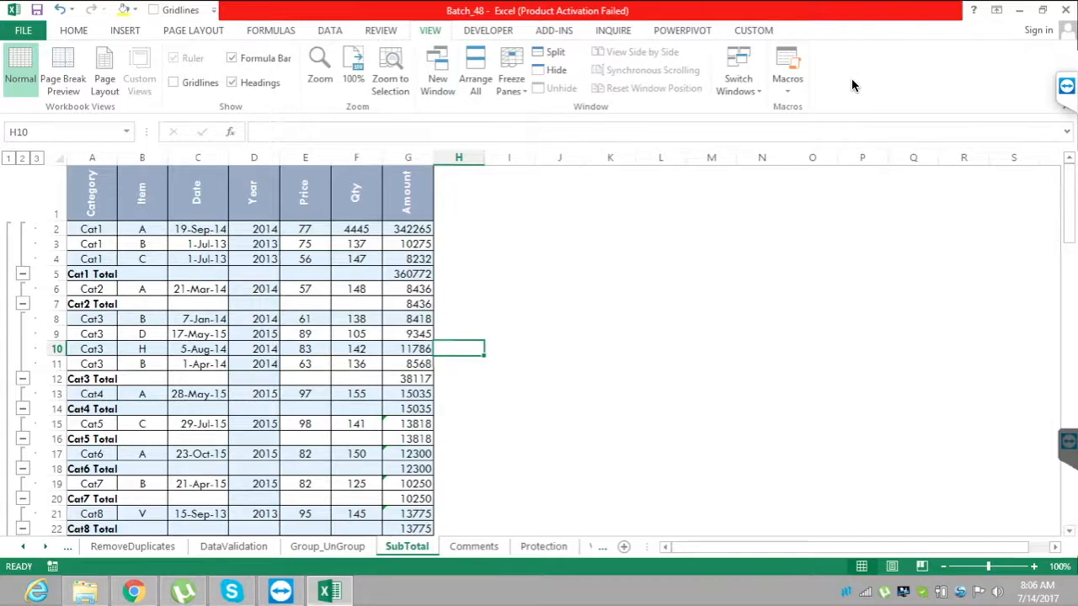
pyautogui.scroll(1, 851, 79)
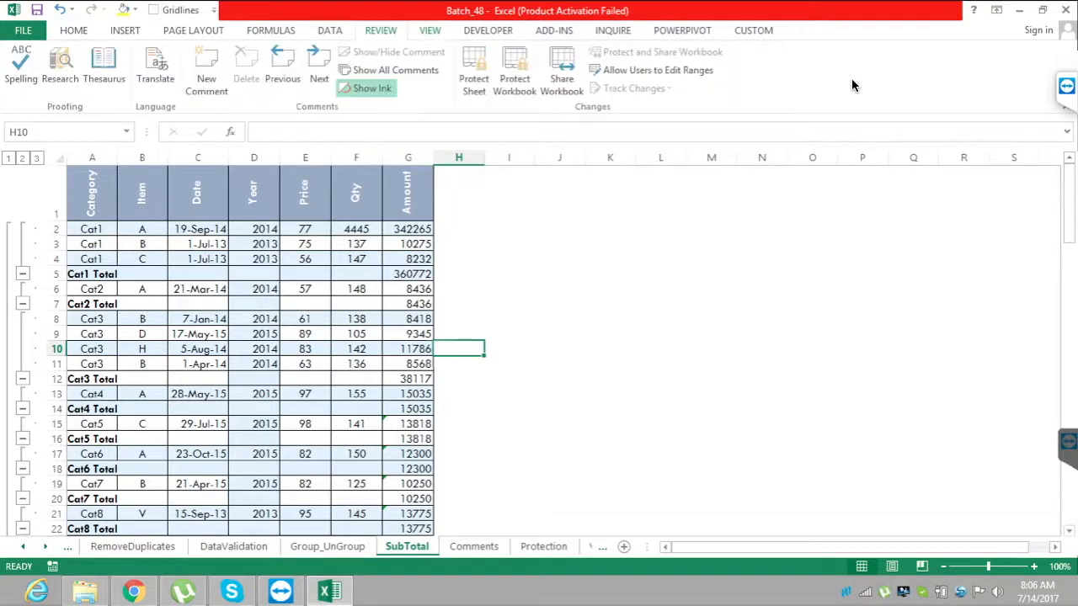
pyautogui.scroll(-1, 851, 79)
pyautogui.scroll(1, 852, 78)
pyautogui.scroll(-1, 852, 78)
pyautogui.scroll(1, 851, 78)
pyautogui.scroll(-1, 851, 78)
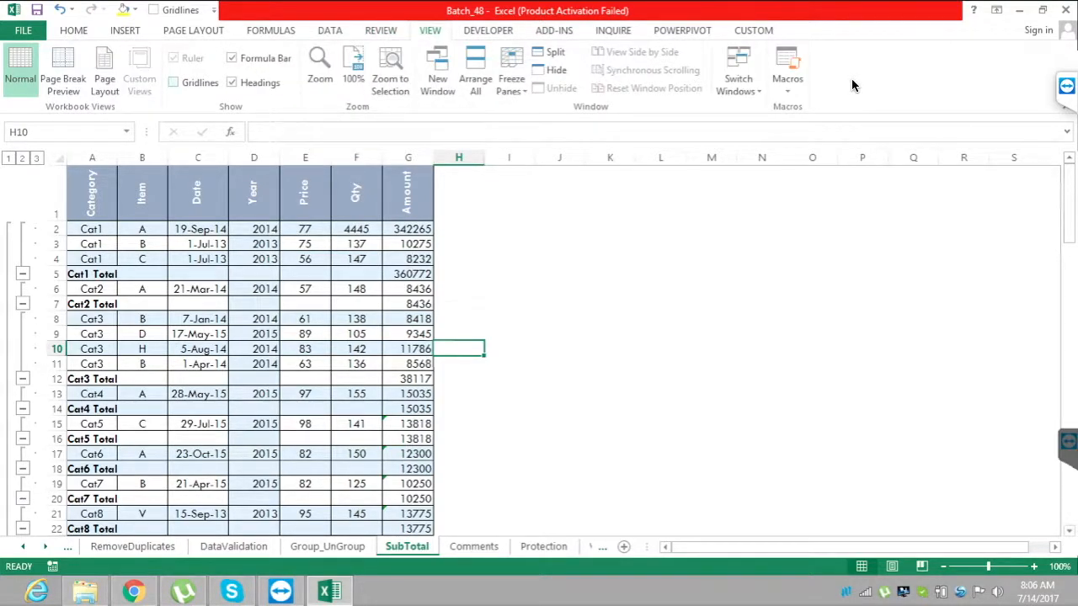
pyautogui.moveTo(1070, 226); pyautogui.dragTo(1070, 226)
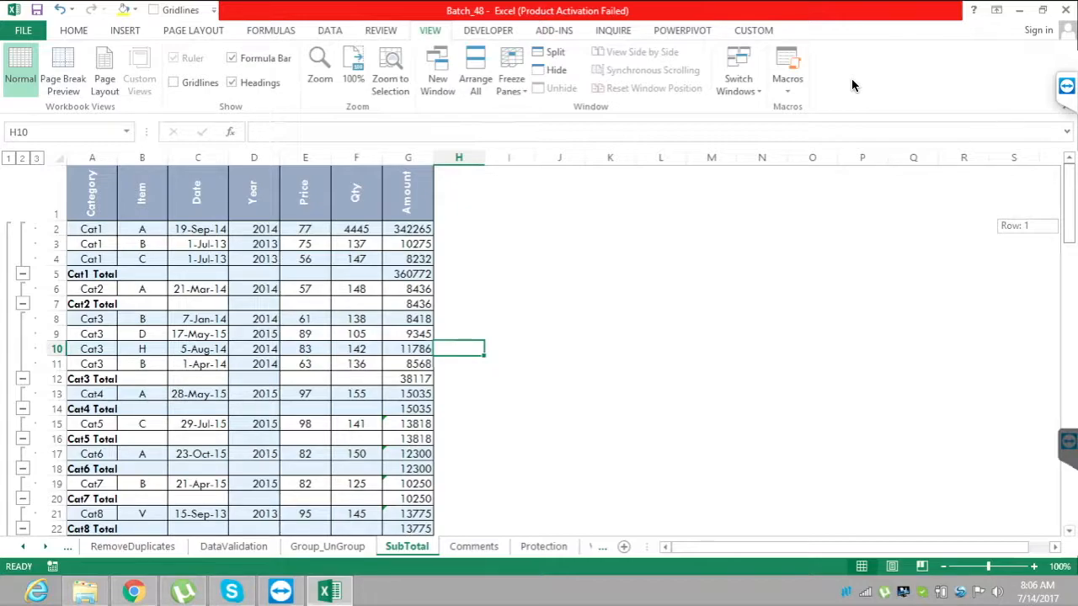
pyautogui.moveTo(1070, 221)
pyautogui.mouseDown()
pyautogui.moveTo(1069, 330)
pyautogui.moveTo(1069, 220)
pyautogui.mouseUp()
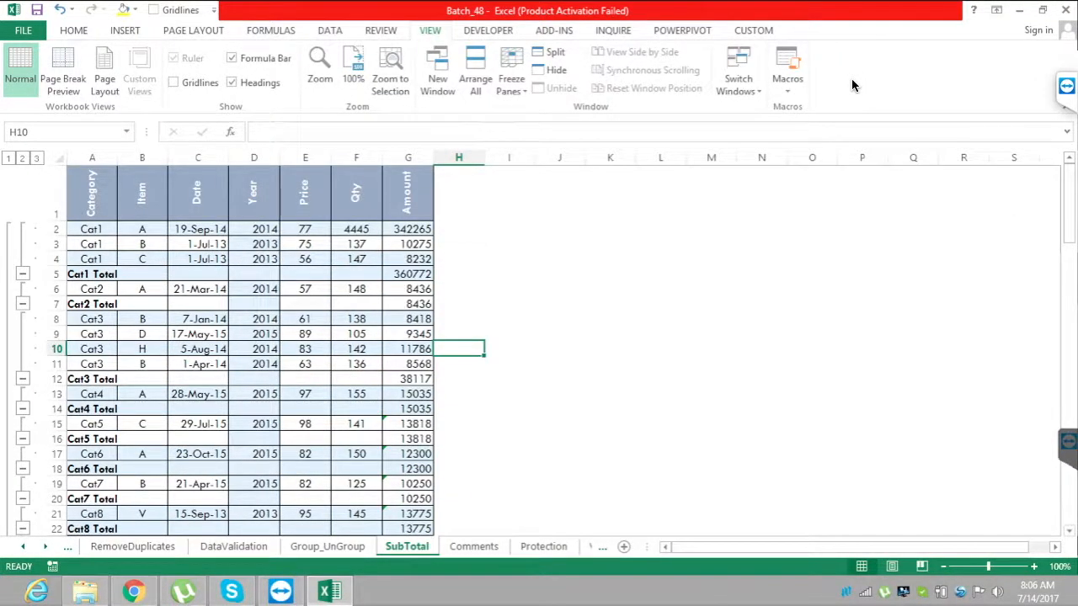